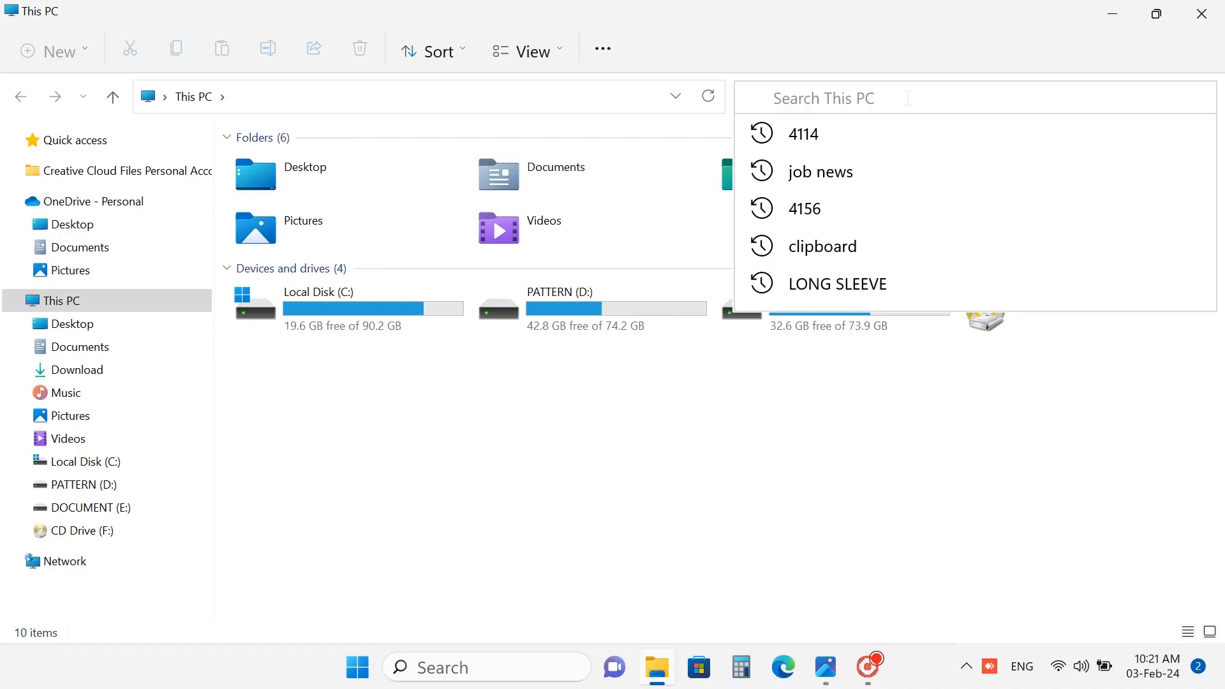
# - Search This PC for 4114
pyautogui.write('4')
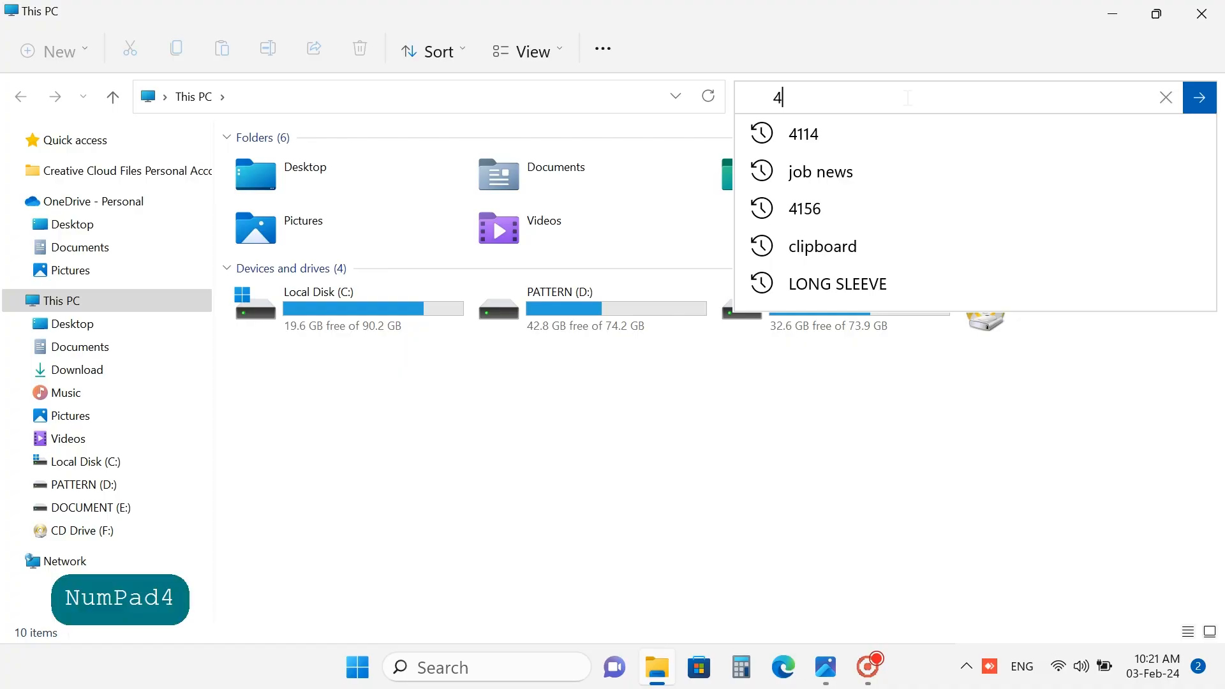
pyautogui.write('114')
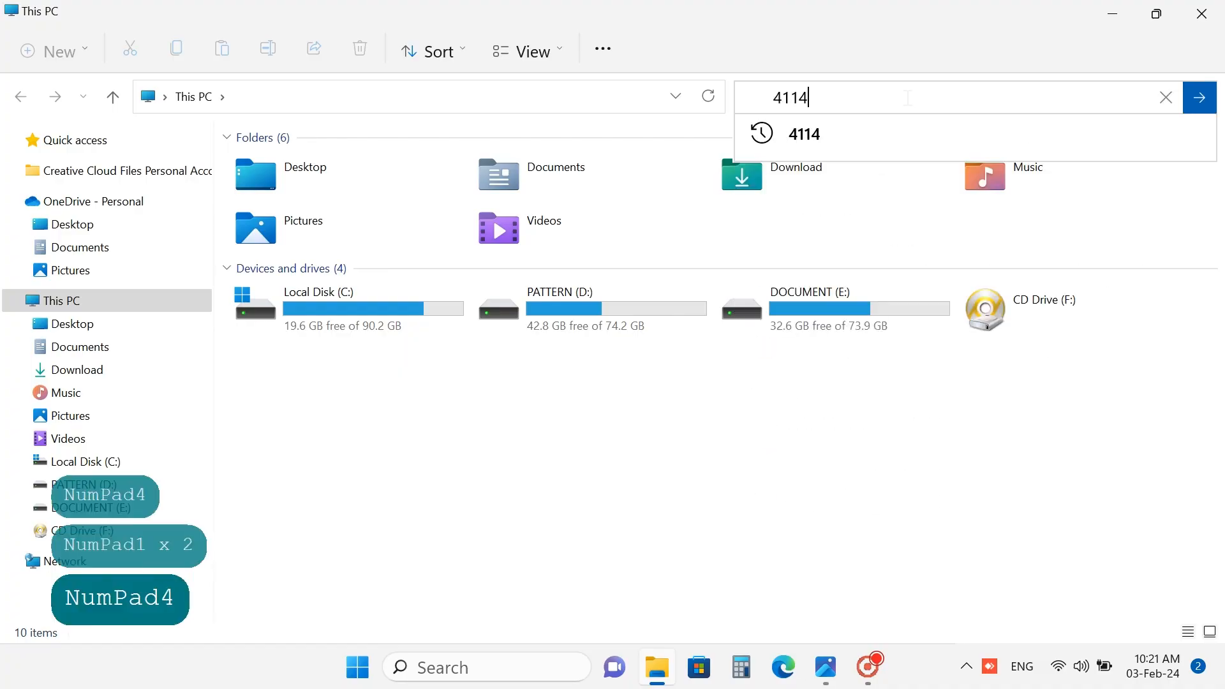
pyautogui.click(1199, 97)
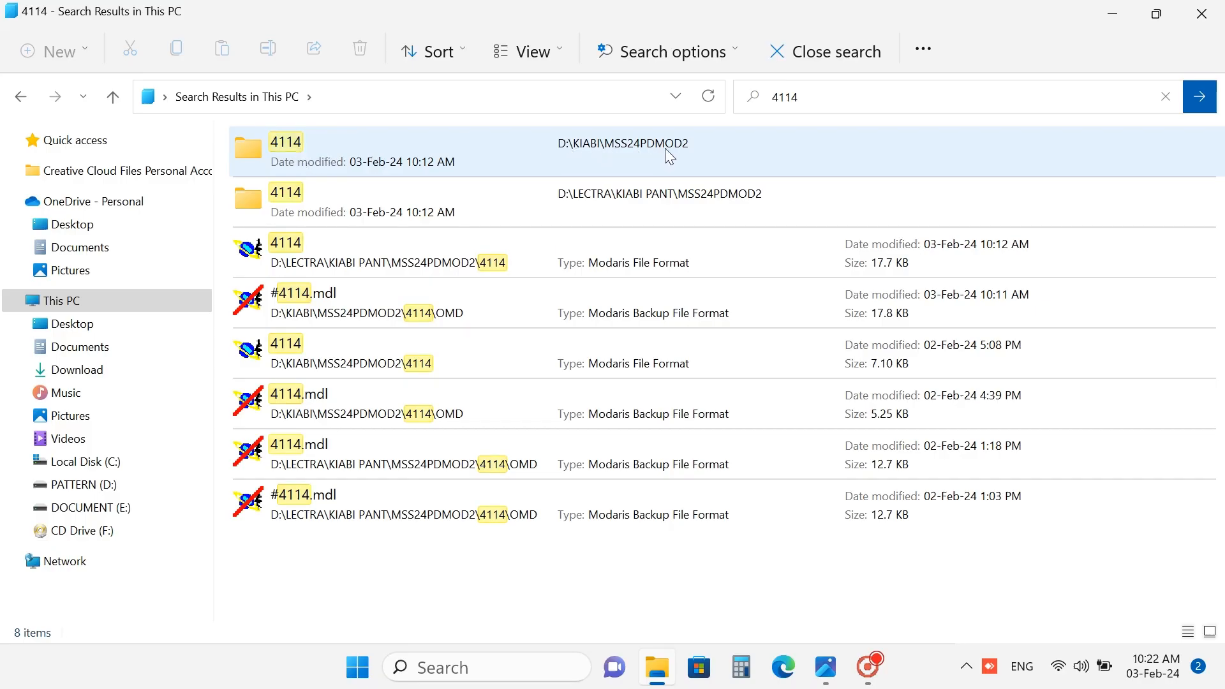
# - Open the Modaris file 4114 from the 4114 folder in D:\KIABI\MSS24PDMOD2, close the file browser and maximize the Modaris window
pyautogui.click(632, 145)
pyautogui.doubleClick(631, 145)
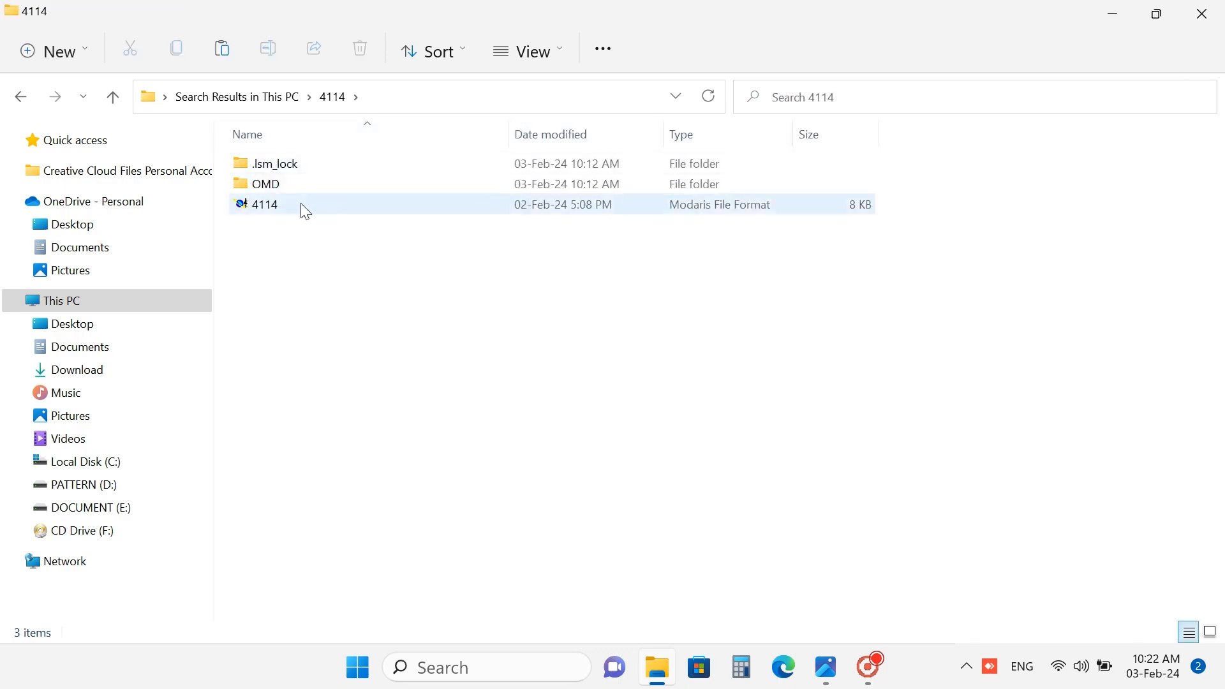
pyautogui.doubleClick(389, 214)
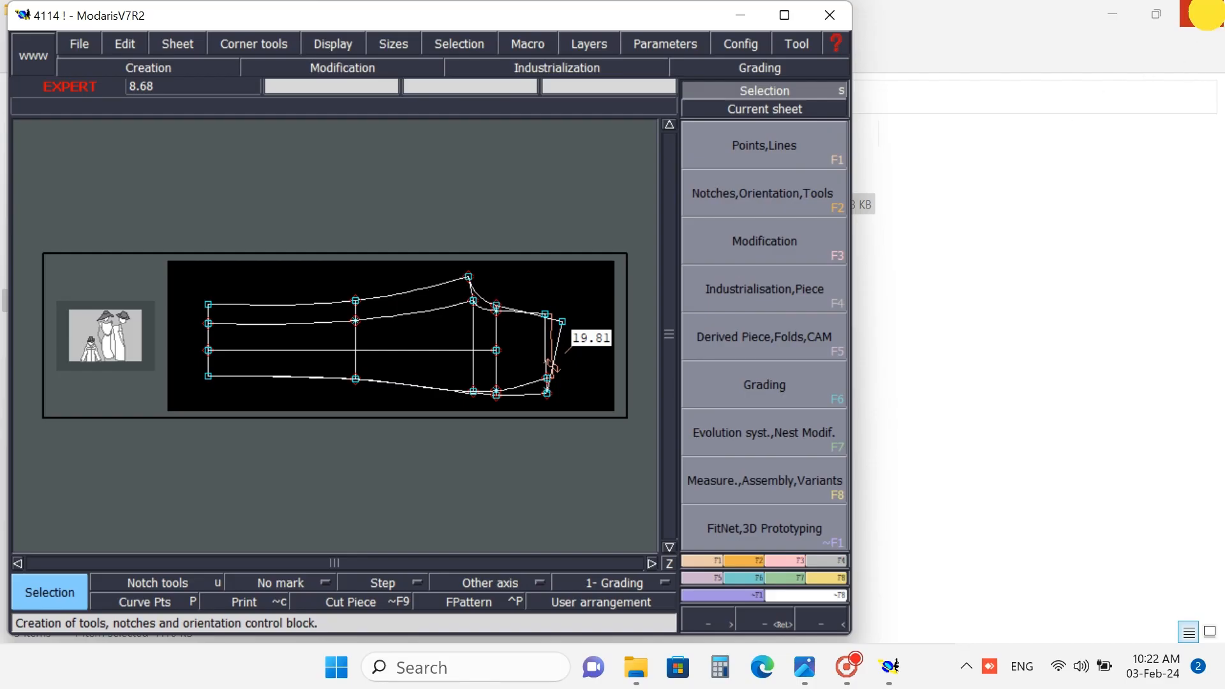
pyautogui.click(1203, 13)
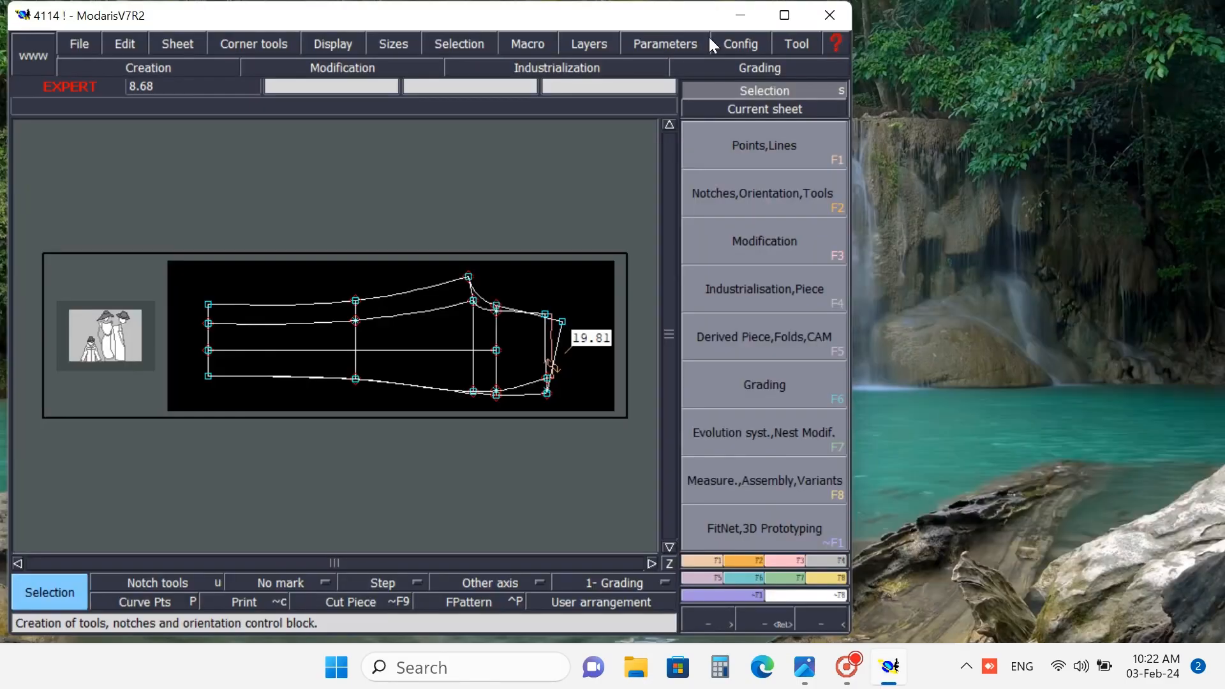
pyautogui.click(784, 16)
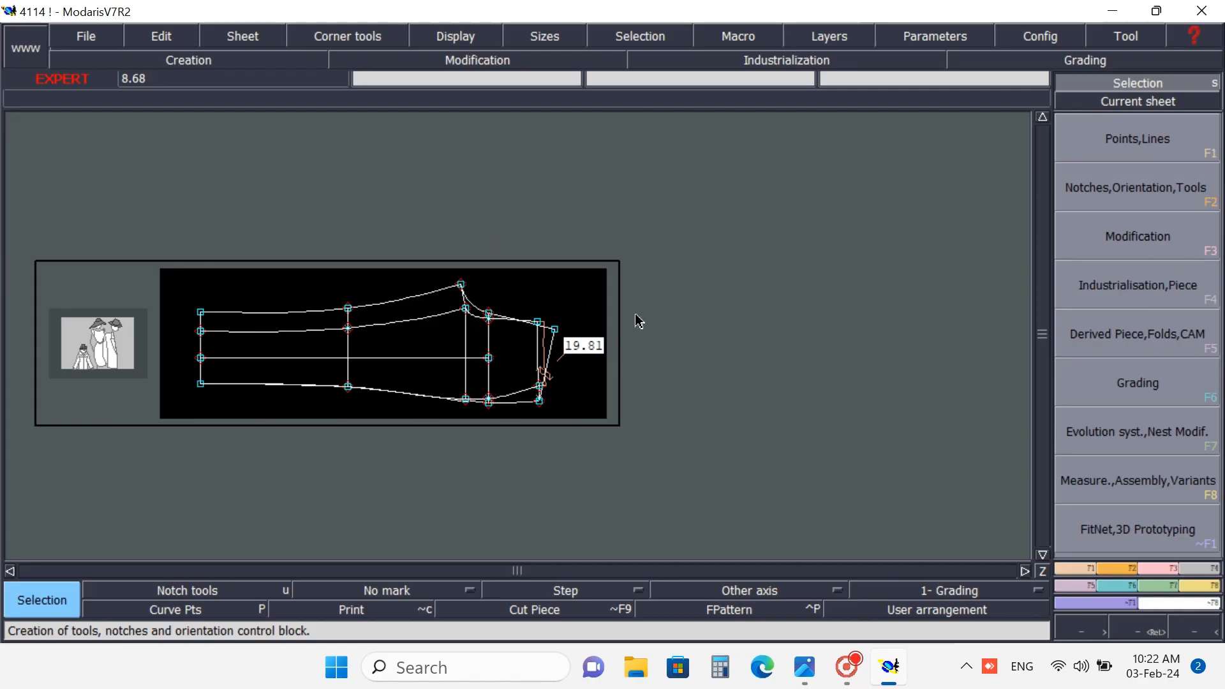
# - Turn on the title blocks of all sheets and rearrange all the sheets on the desk
pyautogui.hotkey('ctrl', 'a')
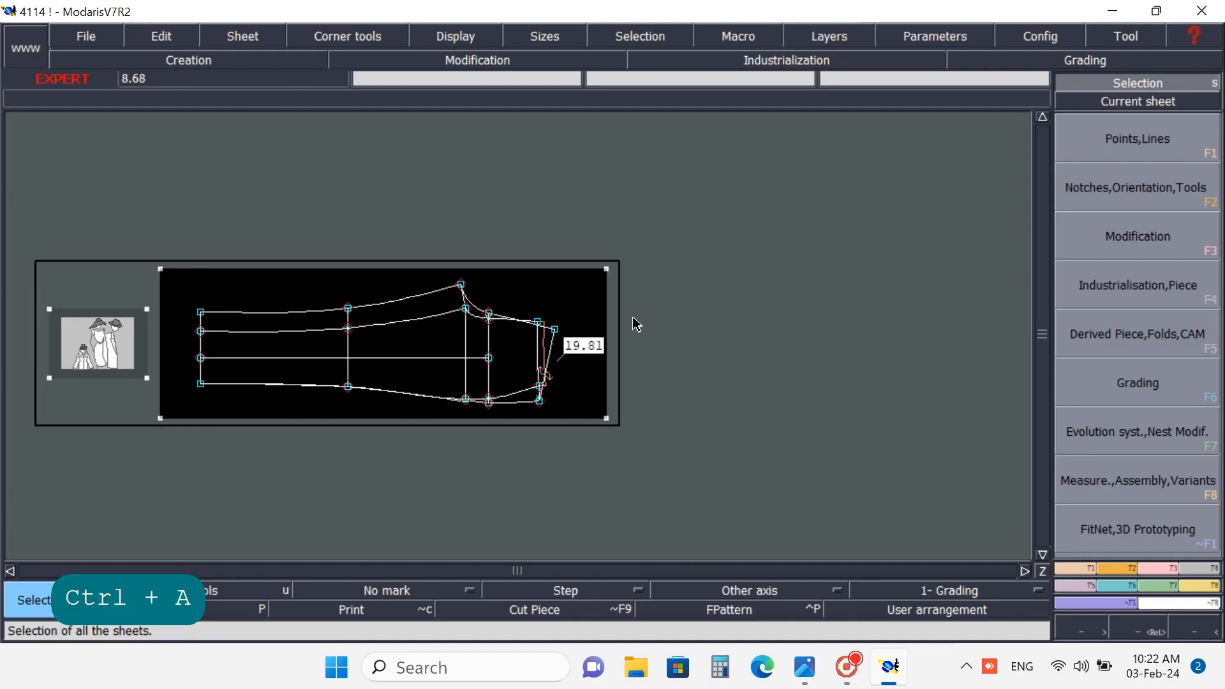
pyautogui.hotkey('ctrl', 'u')
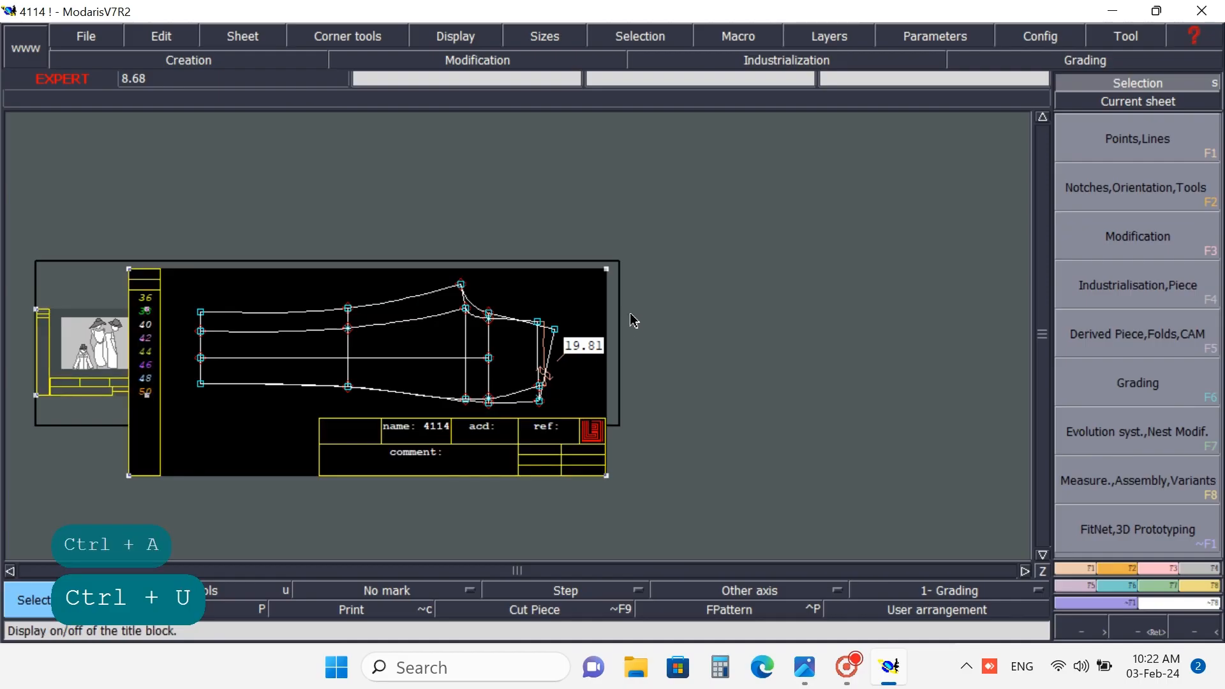
pyautogui.press('j')
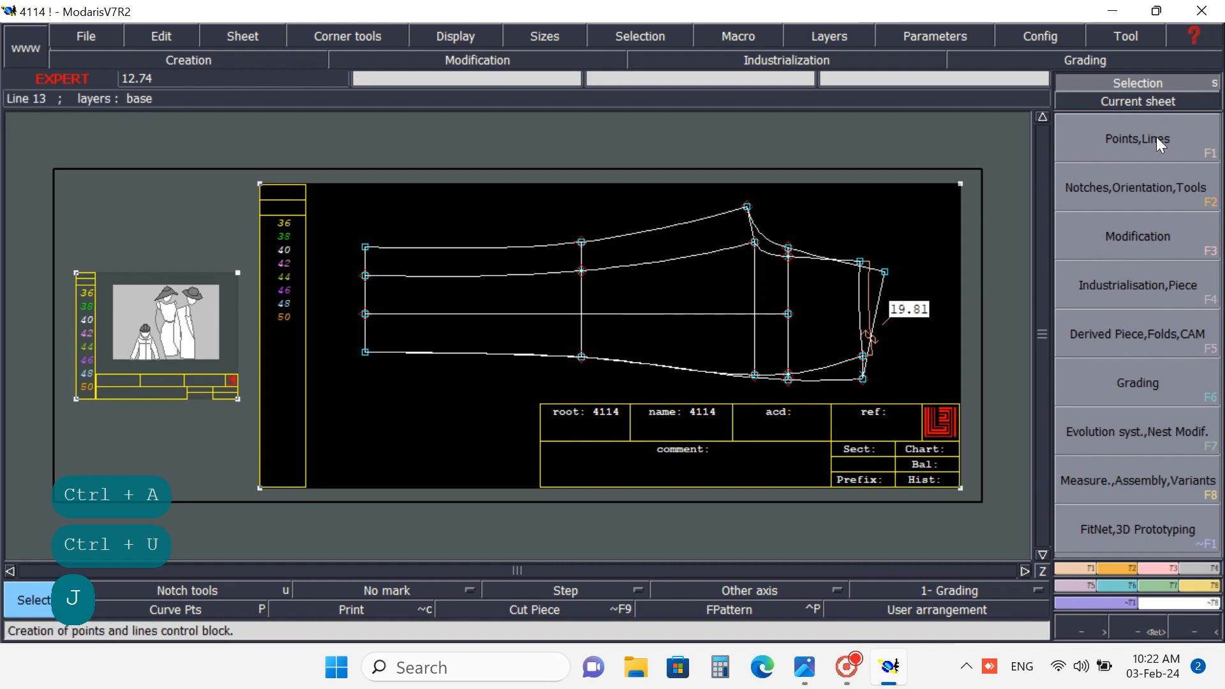
# - Make the trouser pattern sheet the current sheet
pyautogui.click(410, 402)
pyautogui.click(1078, 97)
pyautogui.click(723, 265)
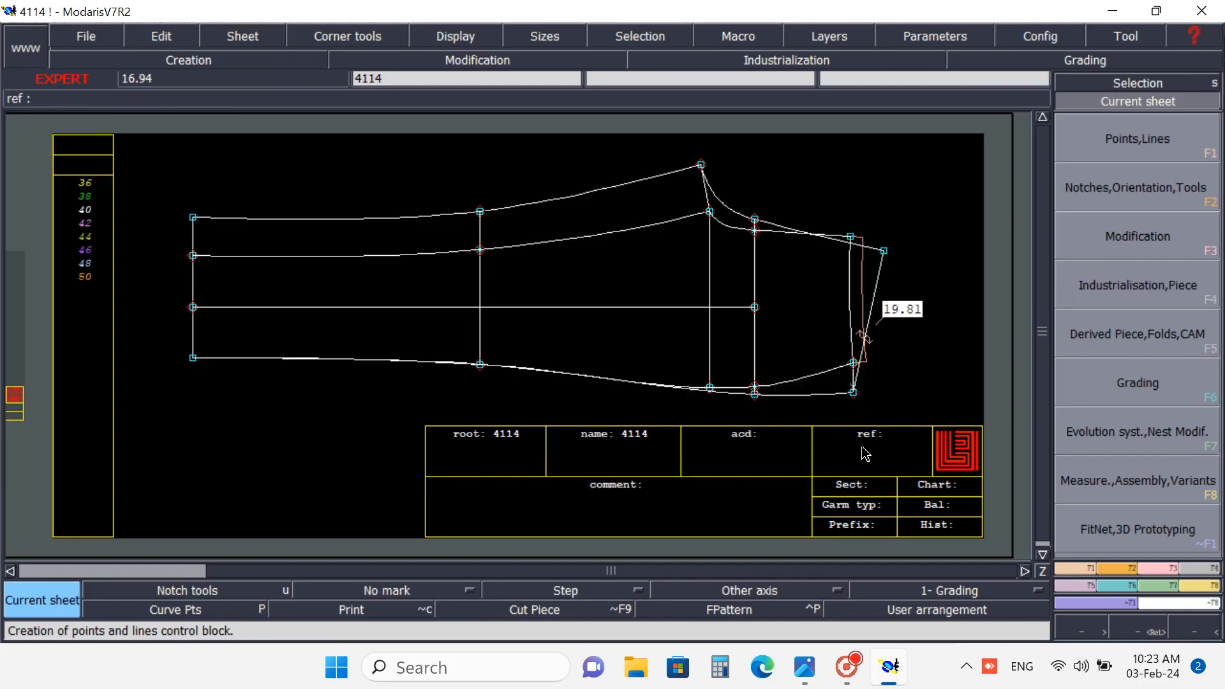
# - Delete the 19.81 measurement beside the curved waistline and the small mark near the lower waist corner
pyautogui.click(1137, 628)
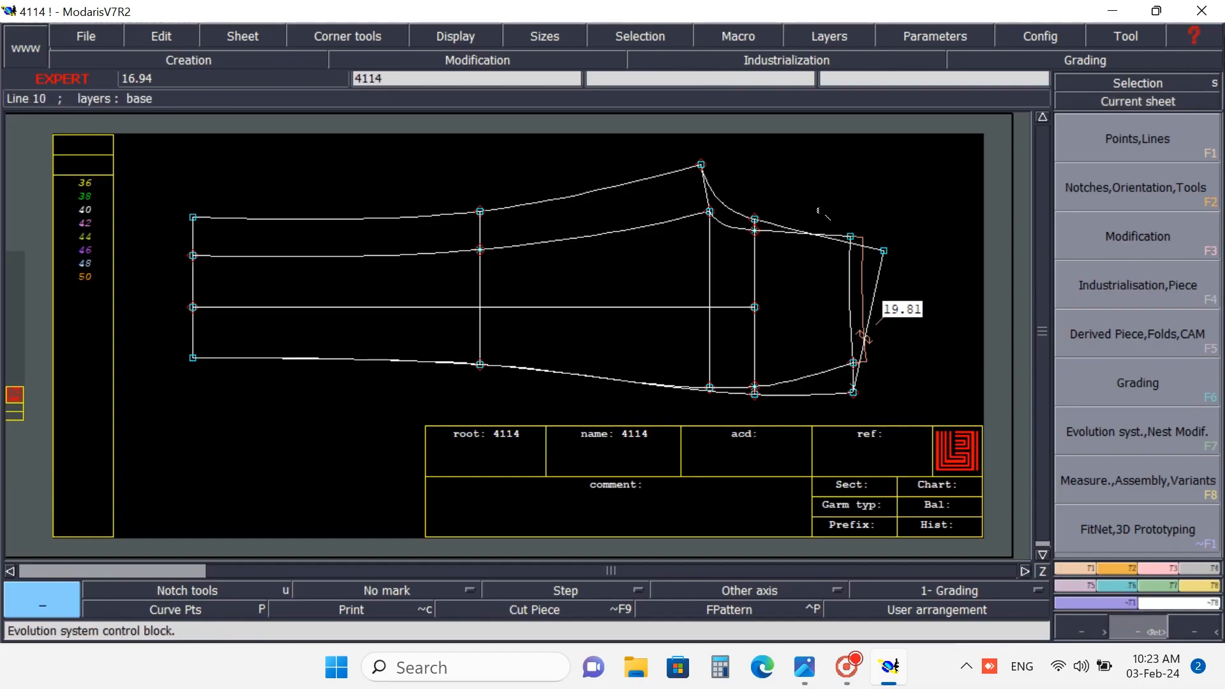
pyautogui.moveTo(781, 184); pyautogui.dragTo(912, 440)
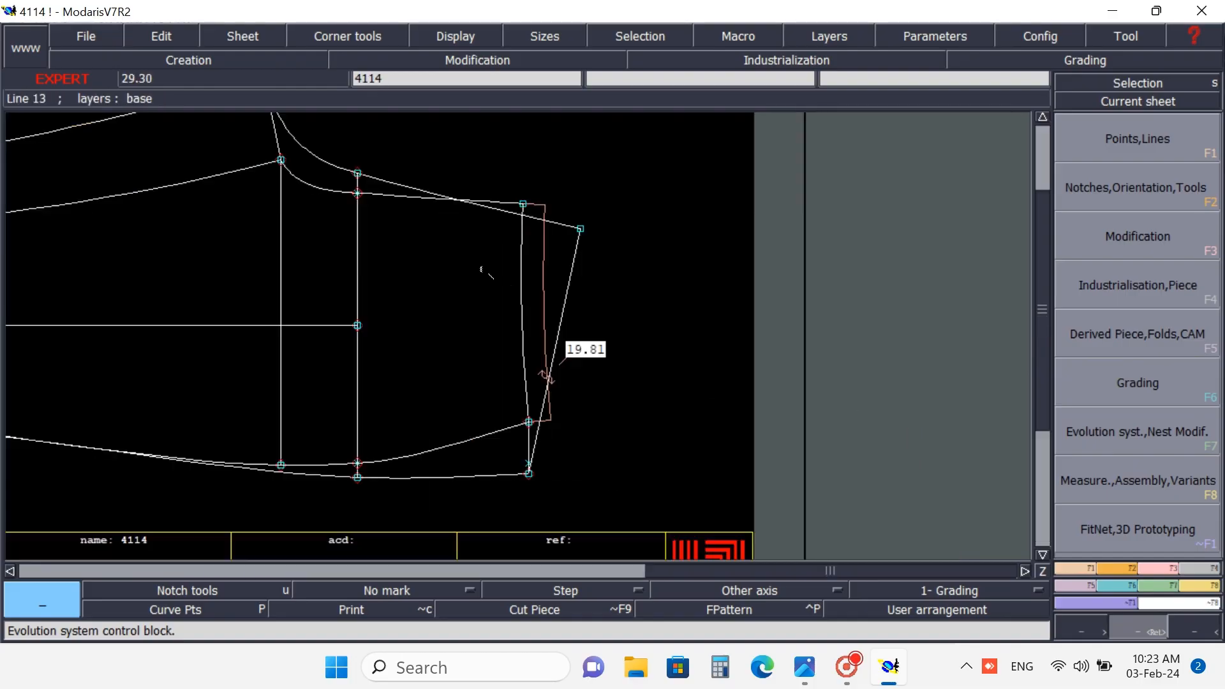
pyautogui.moveTo(352, 144); pyautogui.dragTo(674, 508)
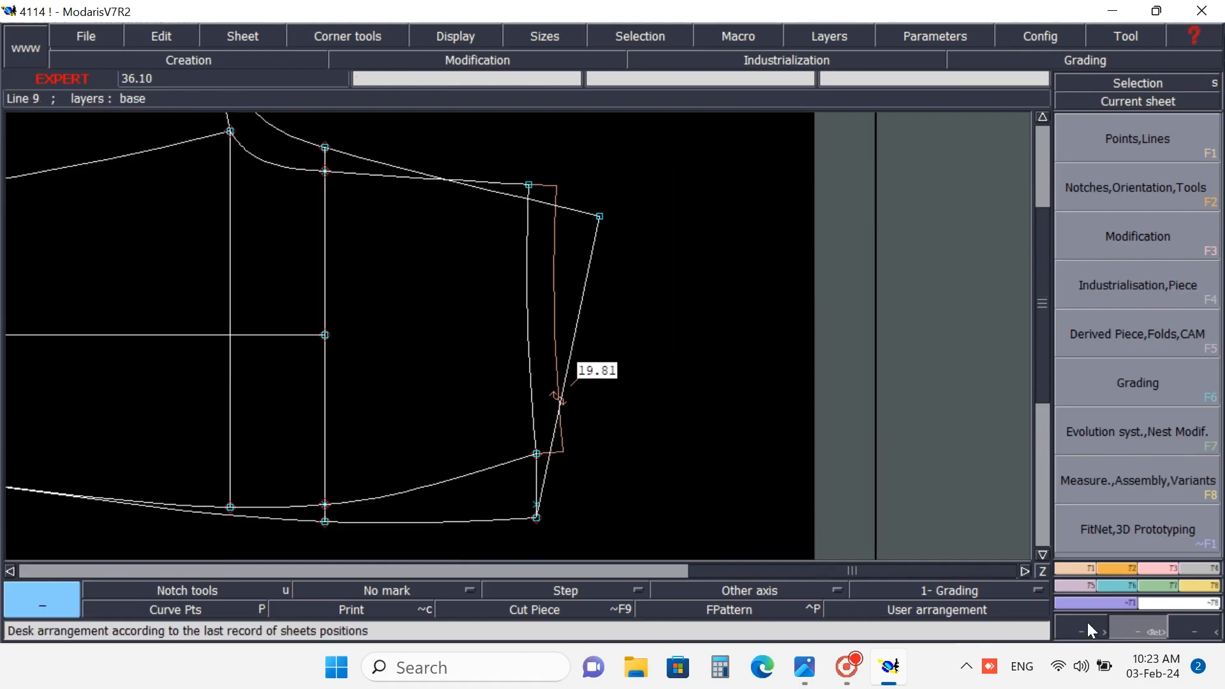
pyautogui.click(1157, 568)
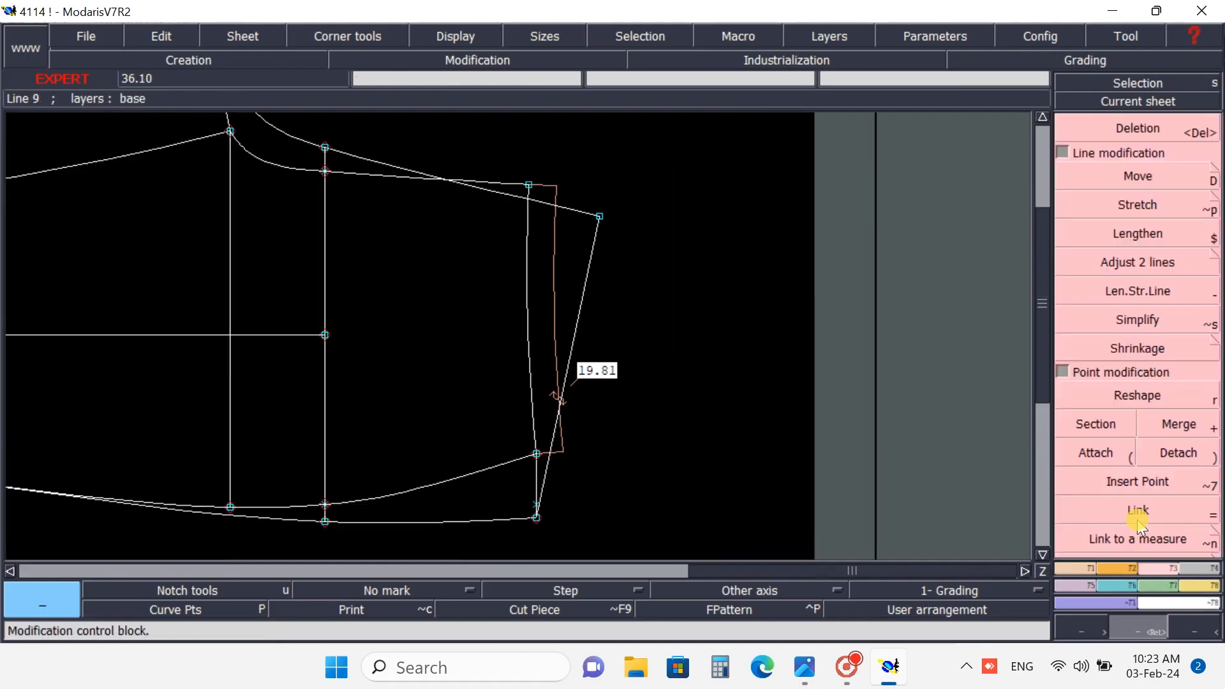
pyautogui.click(1124, 132)
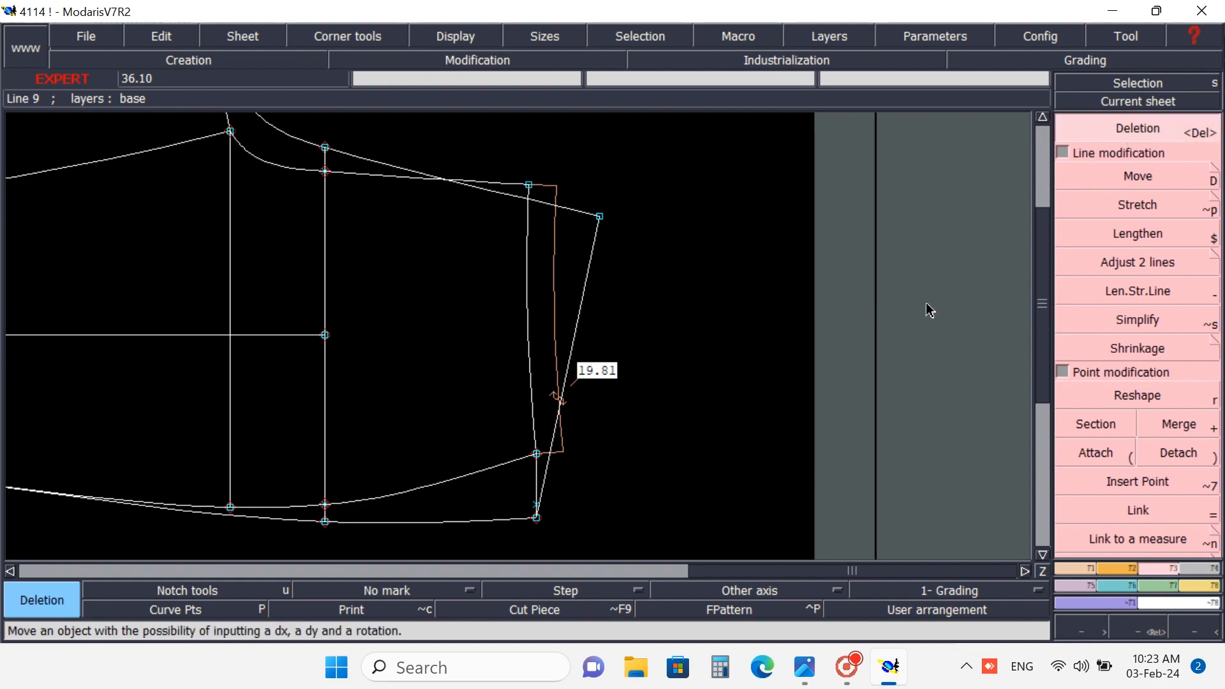
pyautogui.click(556, 326)
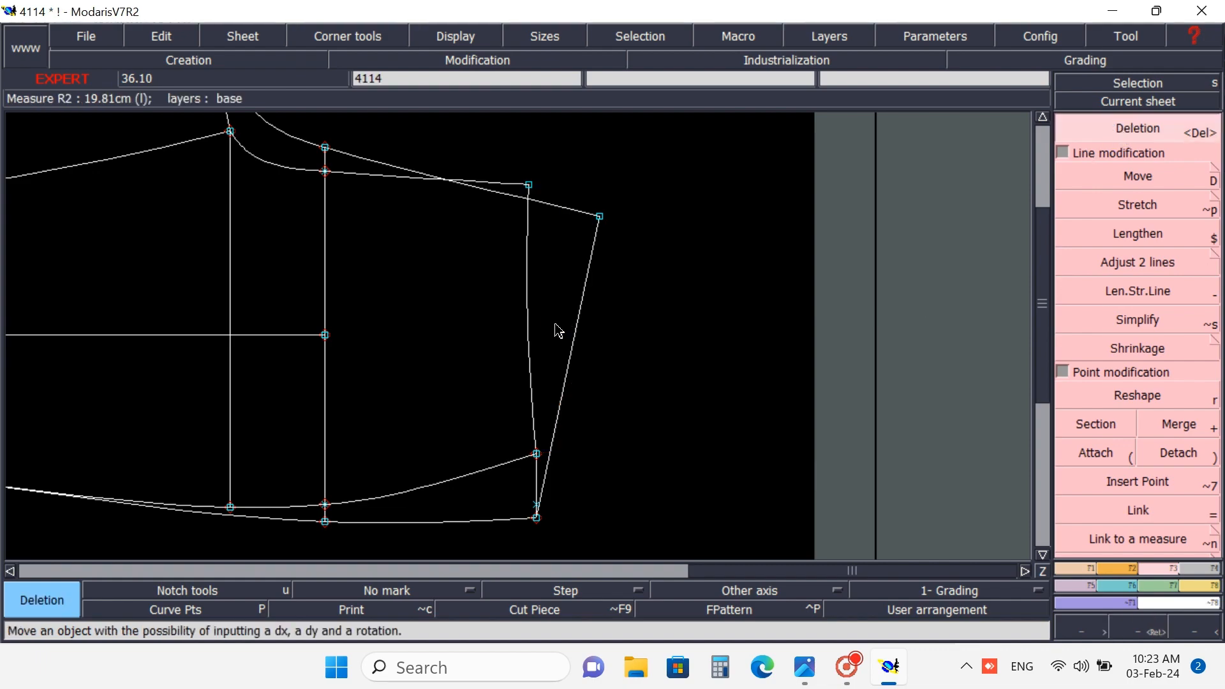
pyautogui.click(536, 509)
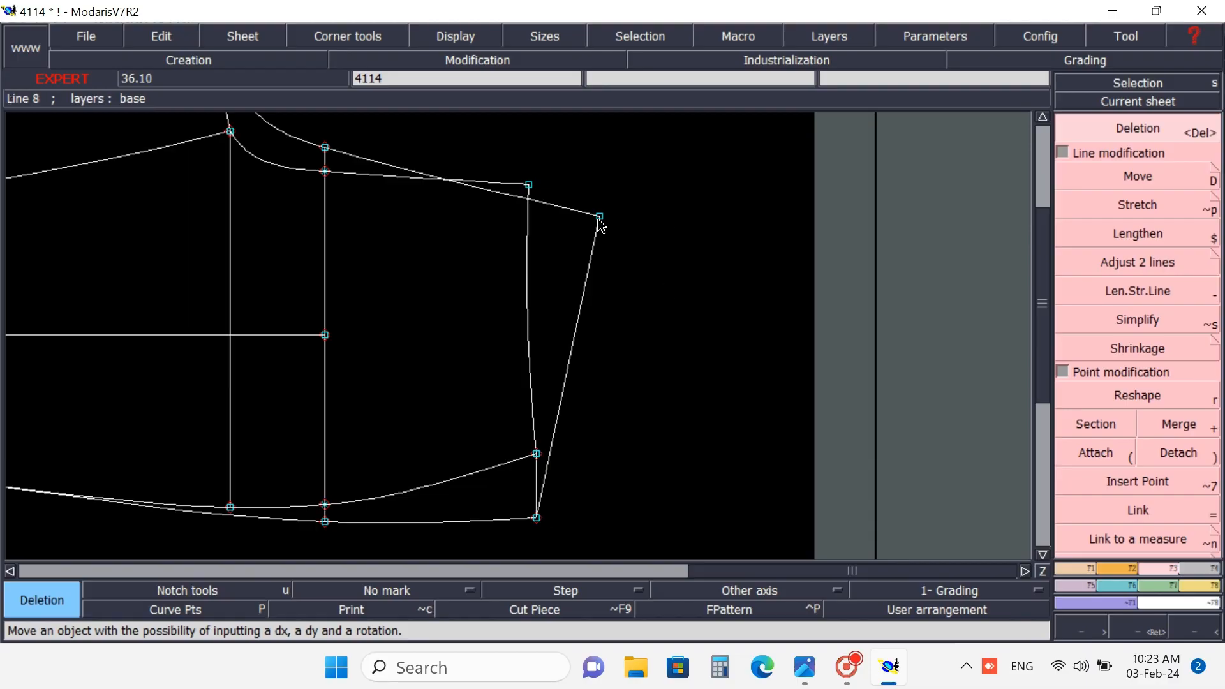
# - Create a two-point symmetry axis on the side of the trouser pattern close to the upper corner of the slanted waistline
pyautogui.click(1073, 569)
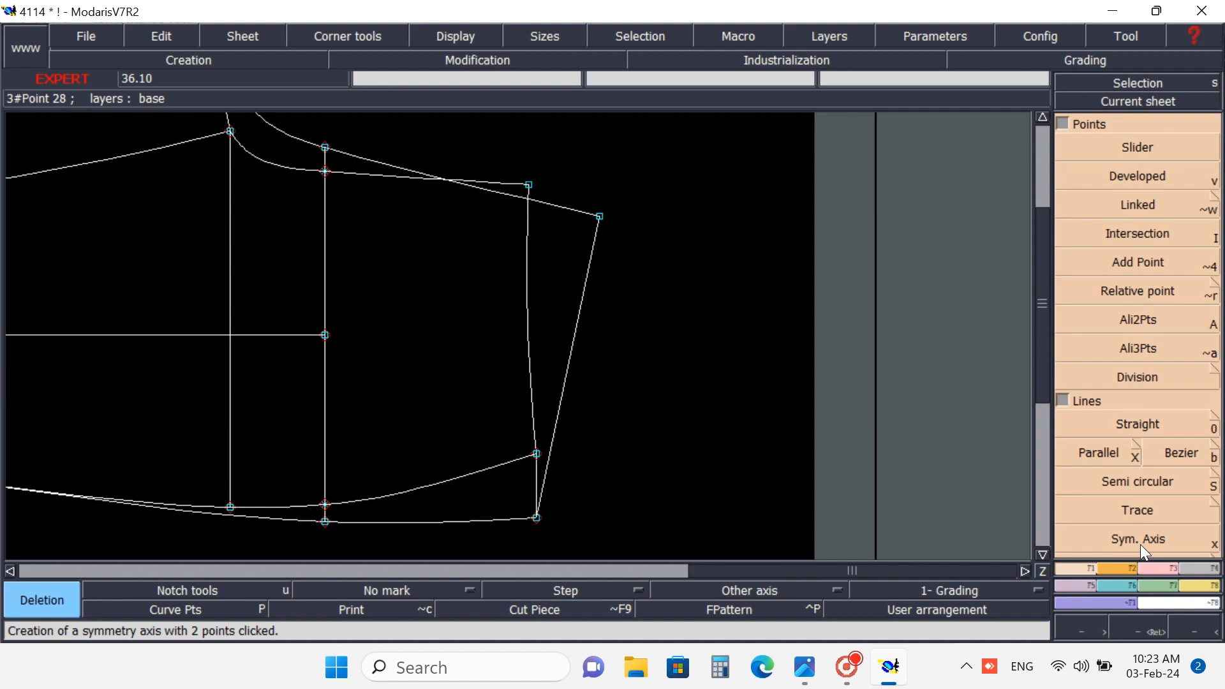
pyautogui.click(1063, 123)
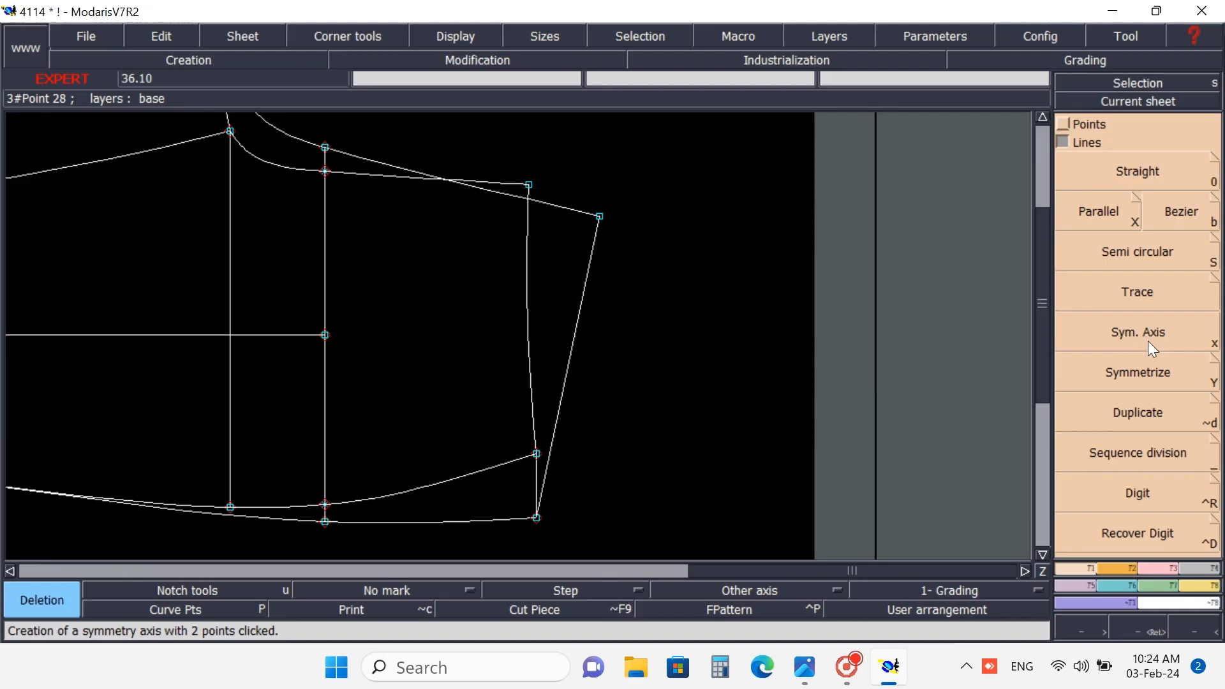
pyautogui.click(1132, 333)
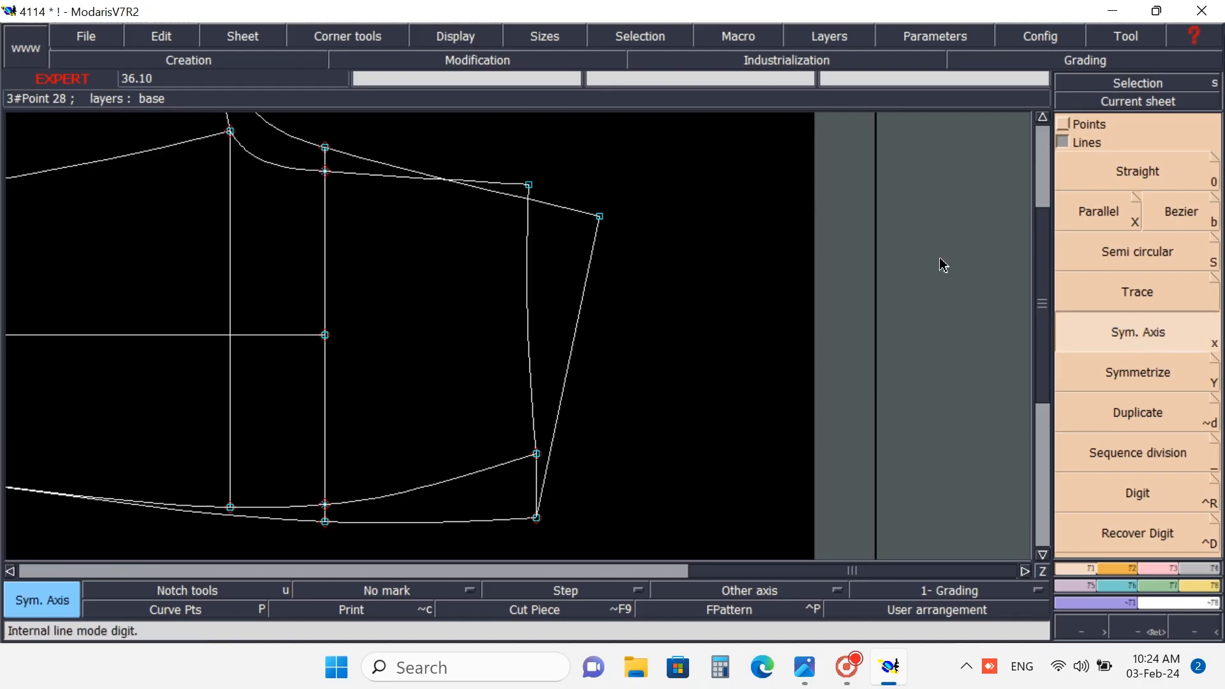
pyautogui.click(559, 208)
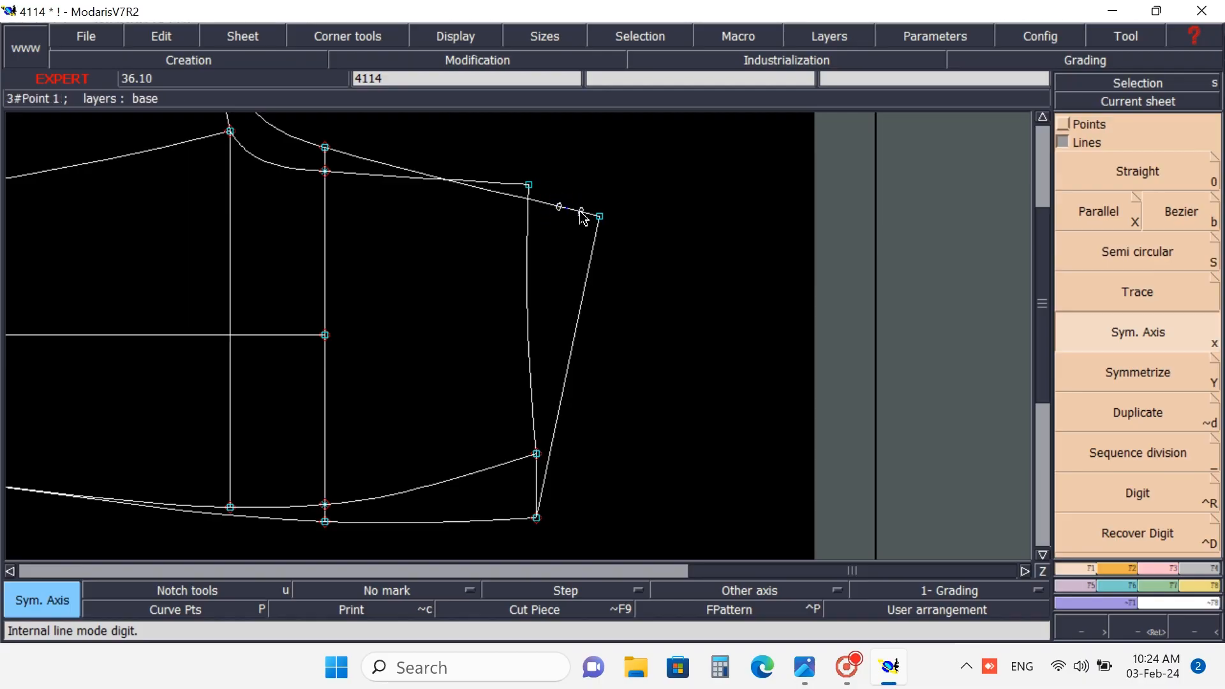
pyautogui.click(581, 212)
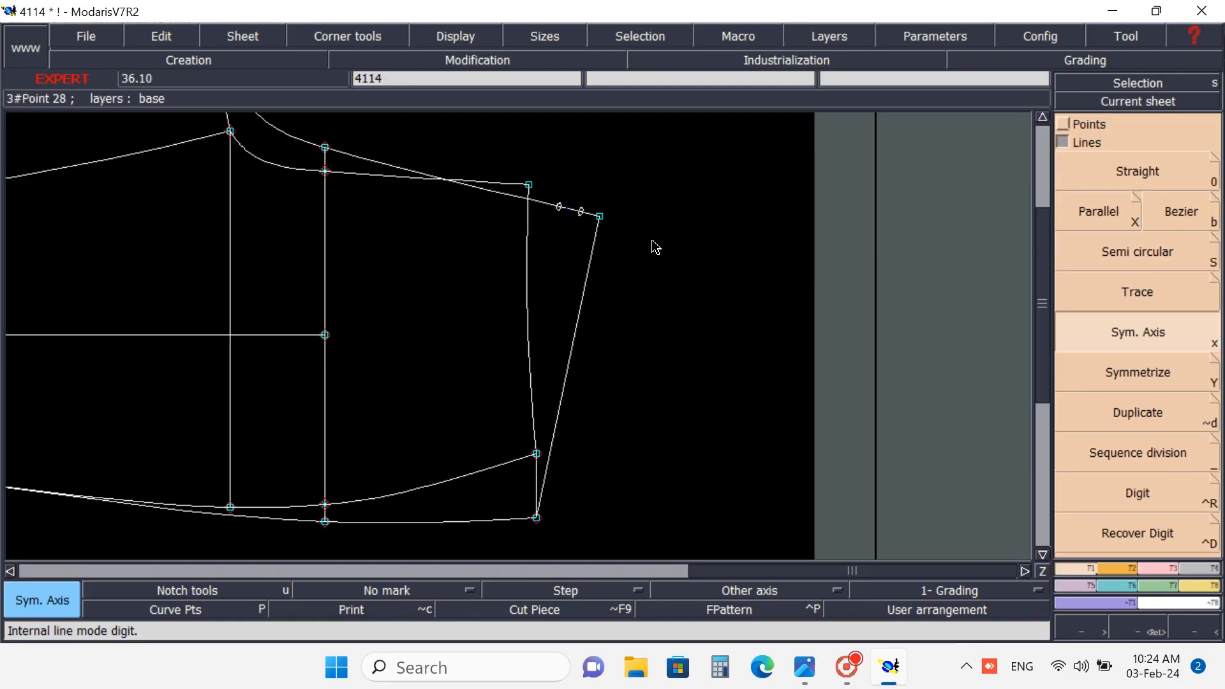
# - Try to symmetrize the slanted waistline about the short axis, and undo both the mirrored line and the axis
pyautogui.click(1127, 372)
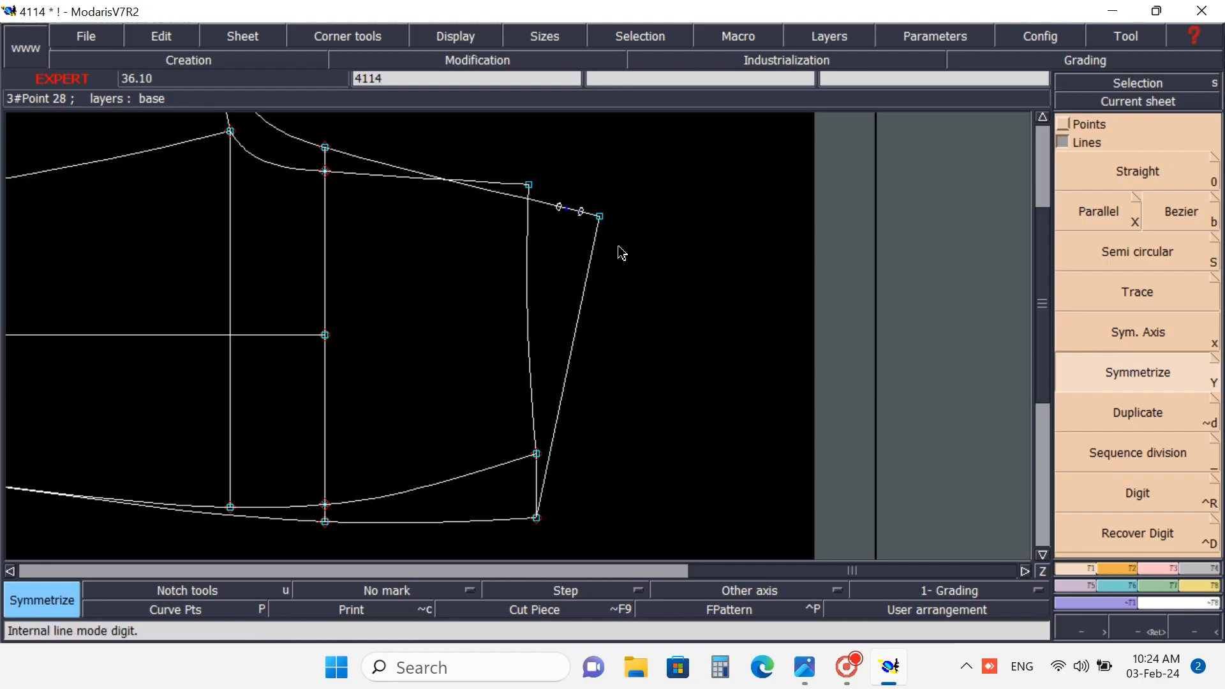
pyautogui.click(583, 317)
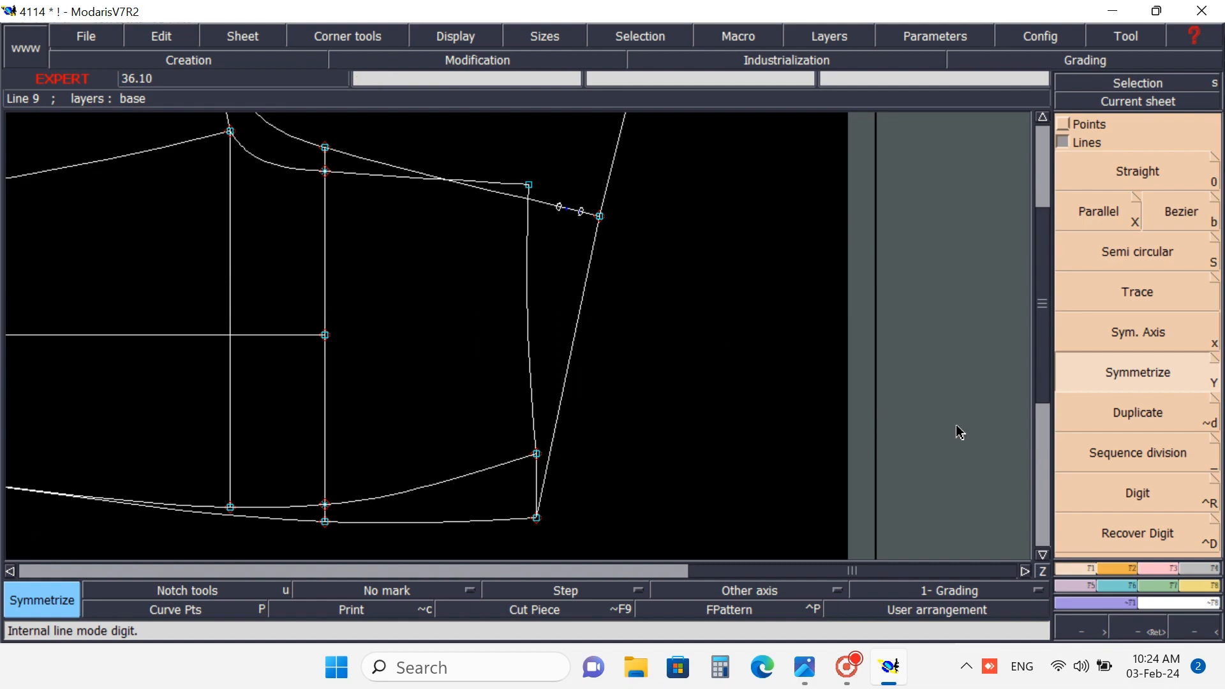
pyautogui.click(1190, 632)
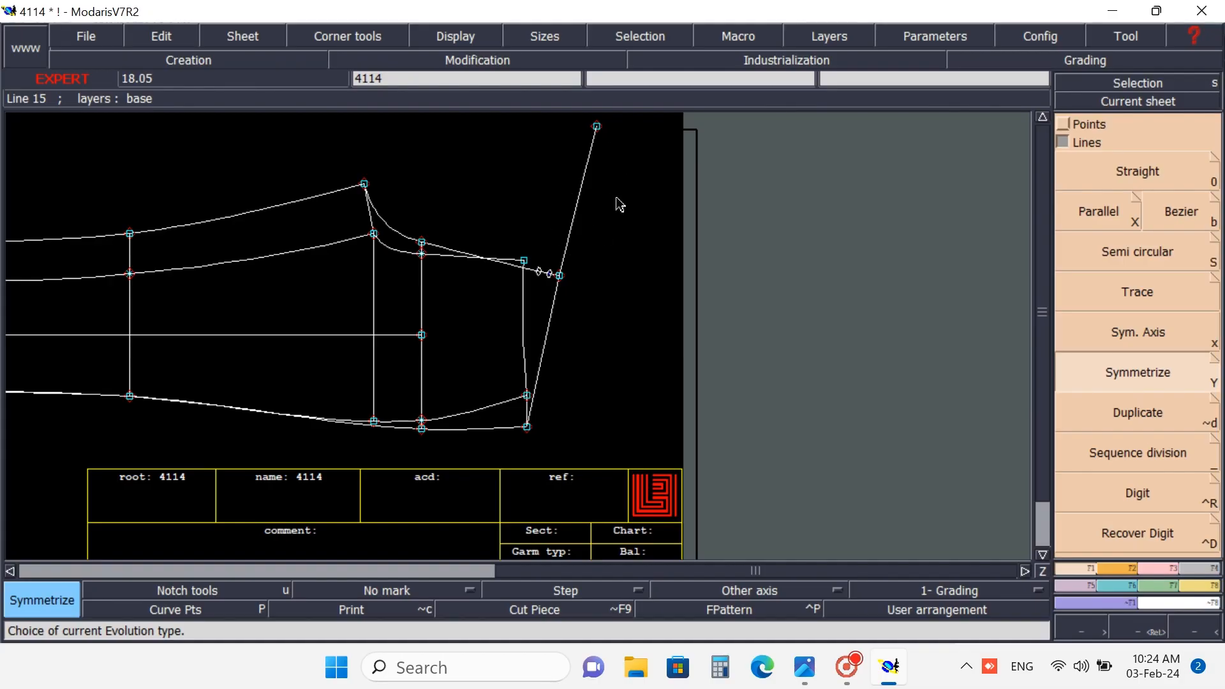
pyautogui.hotkey('ctrl', 'z')
pyautogui.hotkey('ctrl', 'z')
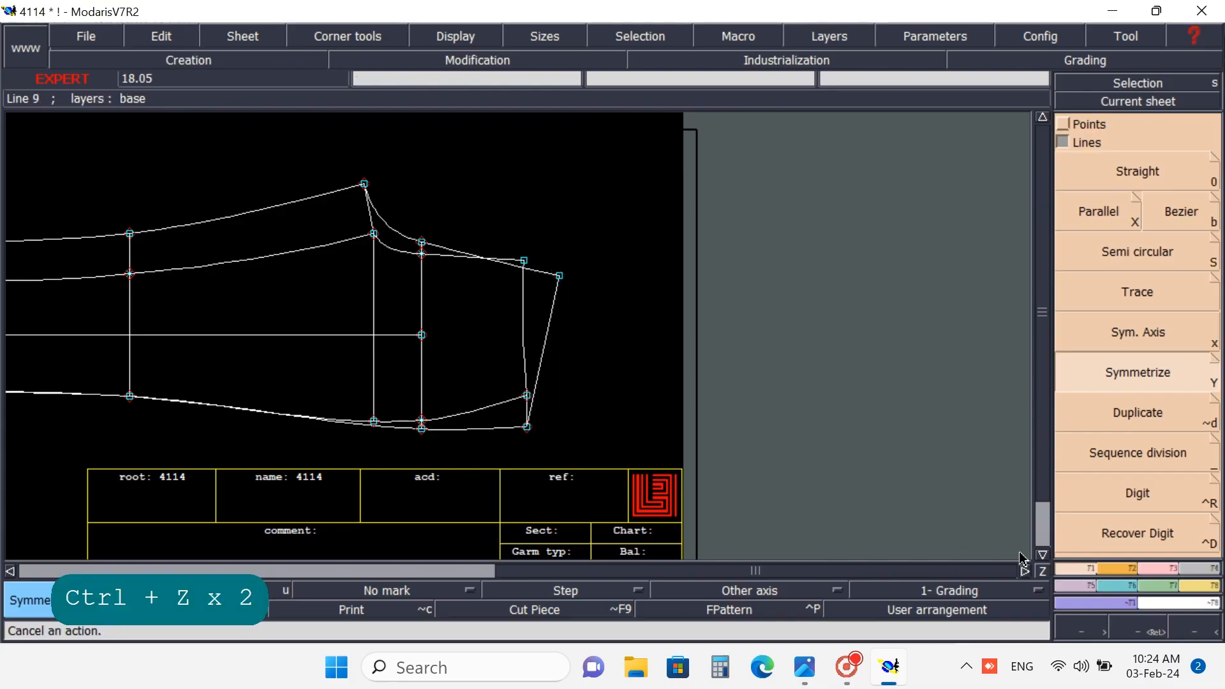
pyautogui.click(1138, 633)
pyautogui.click(1138, 631)
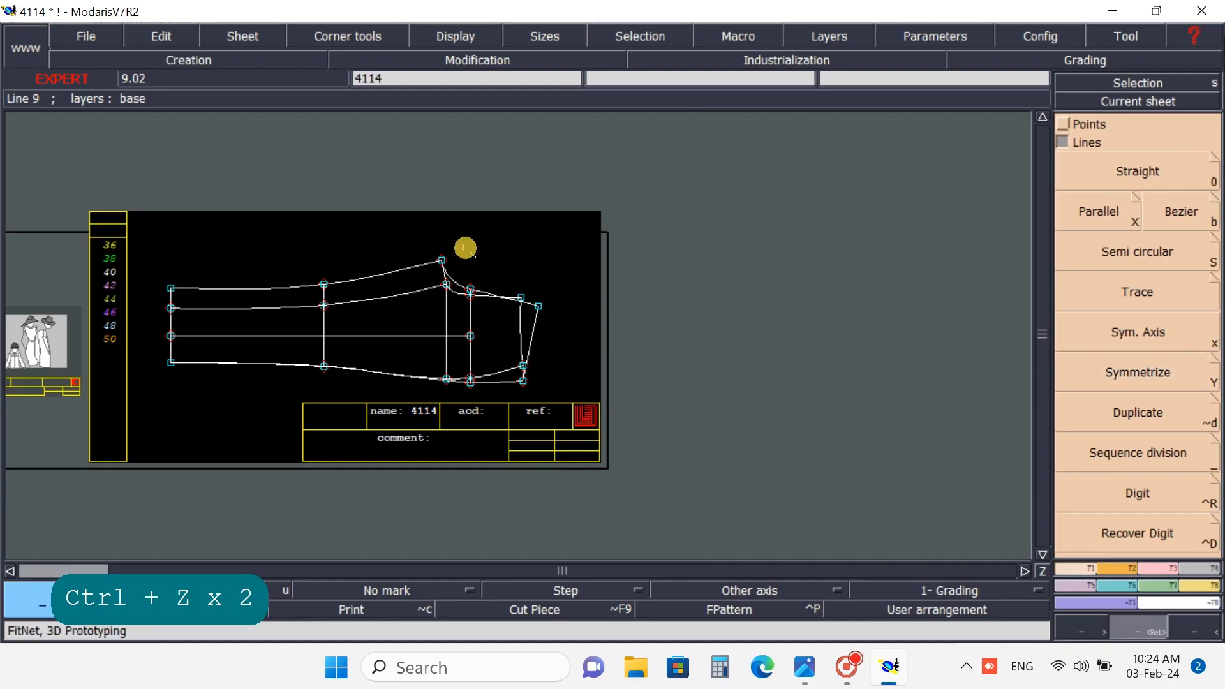
pyautogui.moveTo(142, 233); pyautogui.dragTo(597, 394)
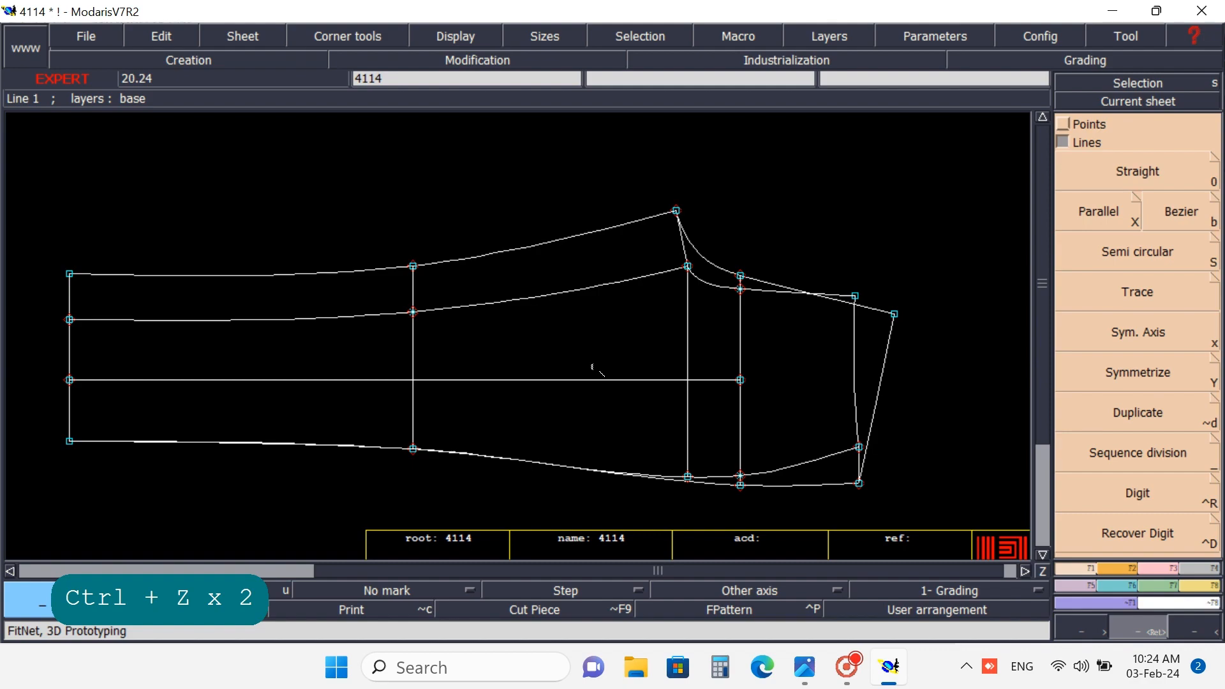
# - Copy the 4114 trouser sheet twice, placing both copies in the free space above it, and arrange all sheets on the desk
pyautogui.click(1202, 629)
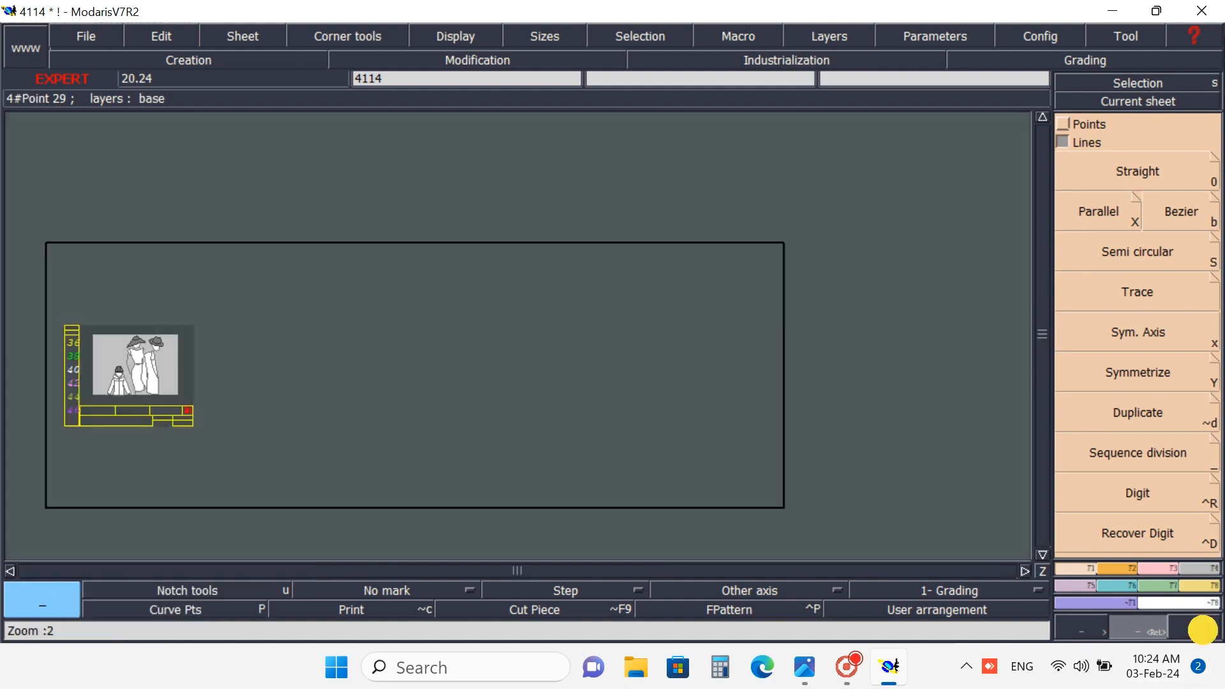
pyautogui.click(1203, 630)
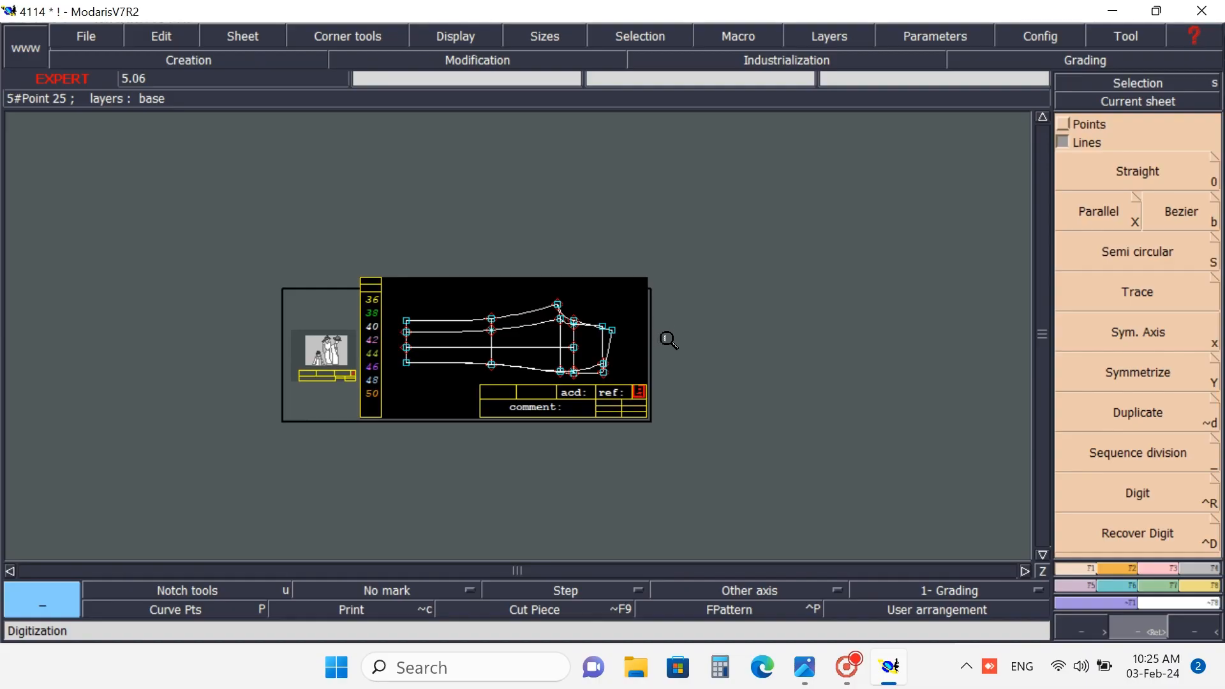
pyautogui.click(181, 43)
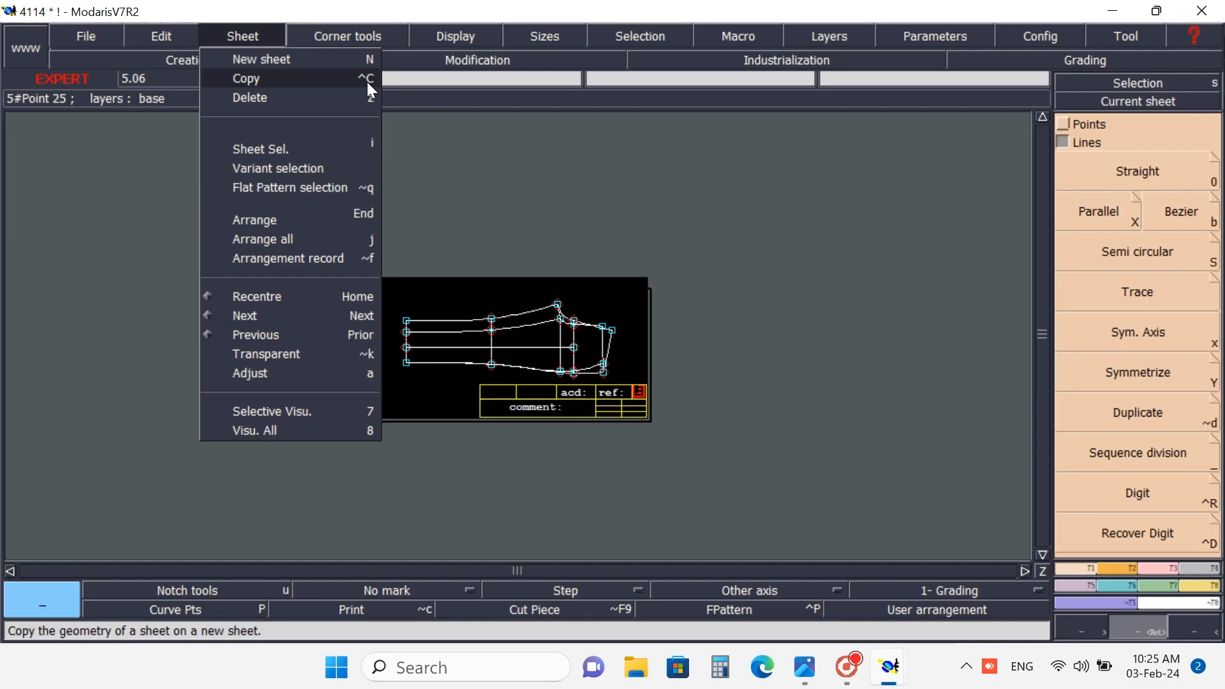
pyautogui.click(265, 58)
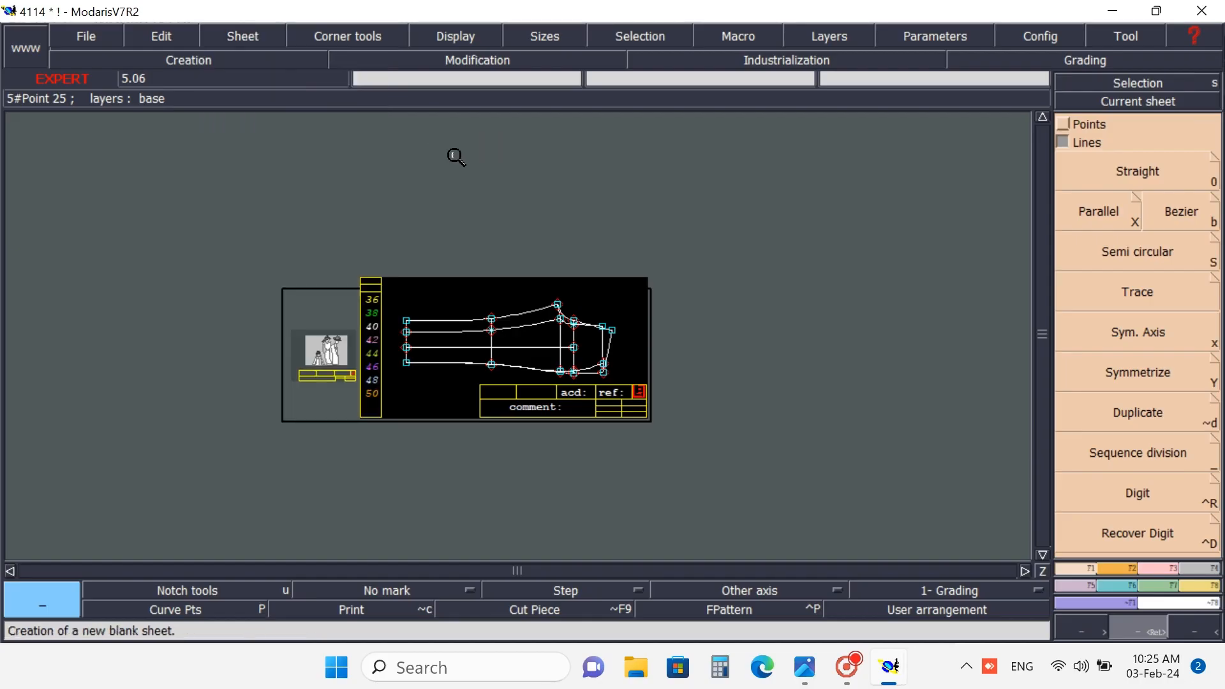
pyautogui.hotkey('ctrl', 'c')
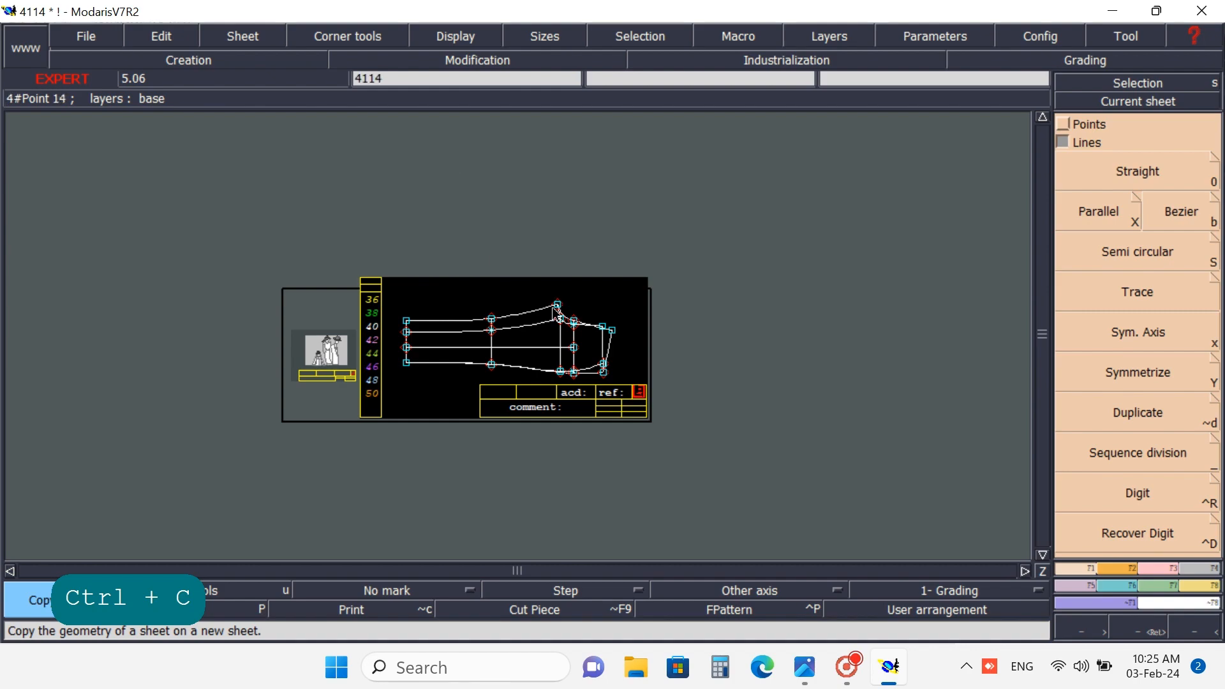
pyautogui.click(535, 316)
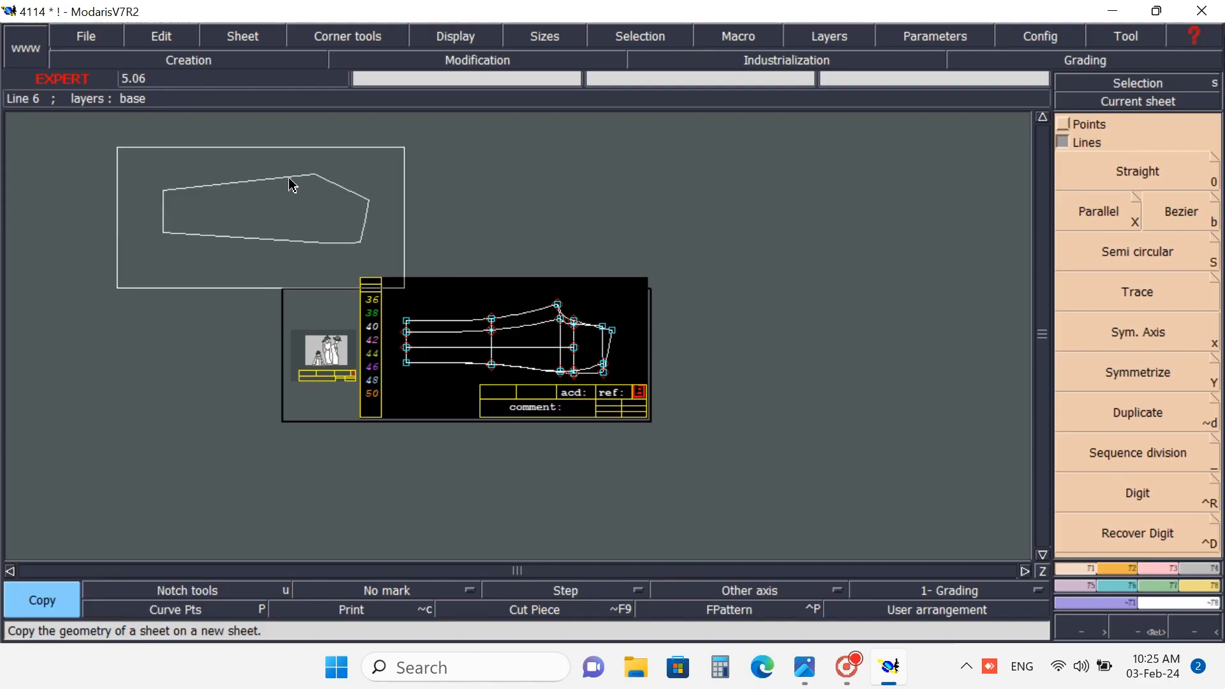
pyautogui.click(300, 183)
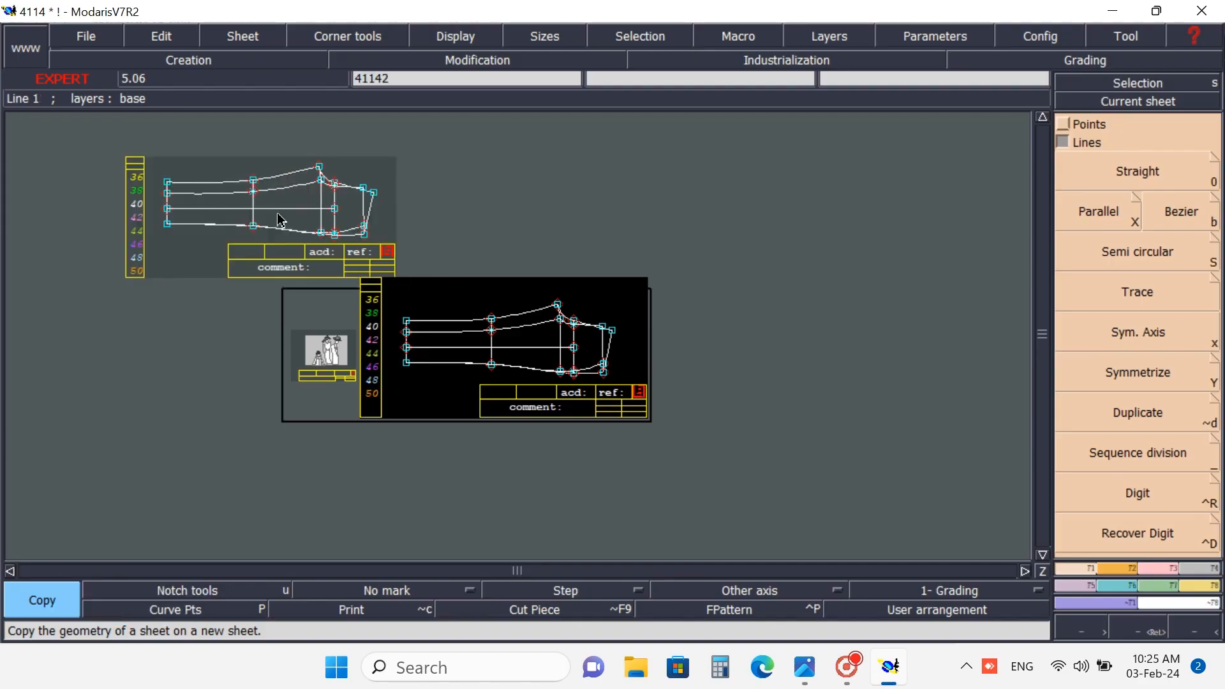
pyautogui.click(522, 336)
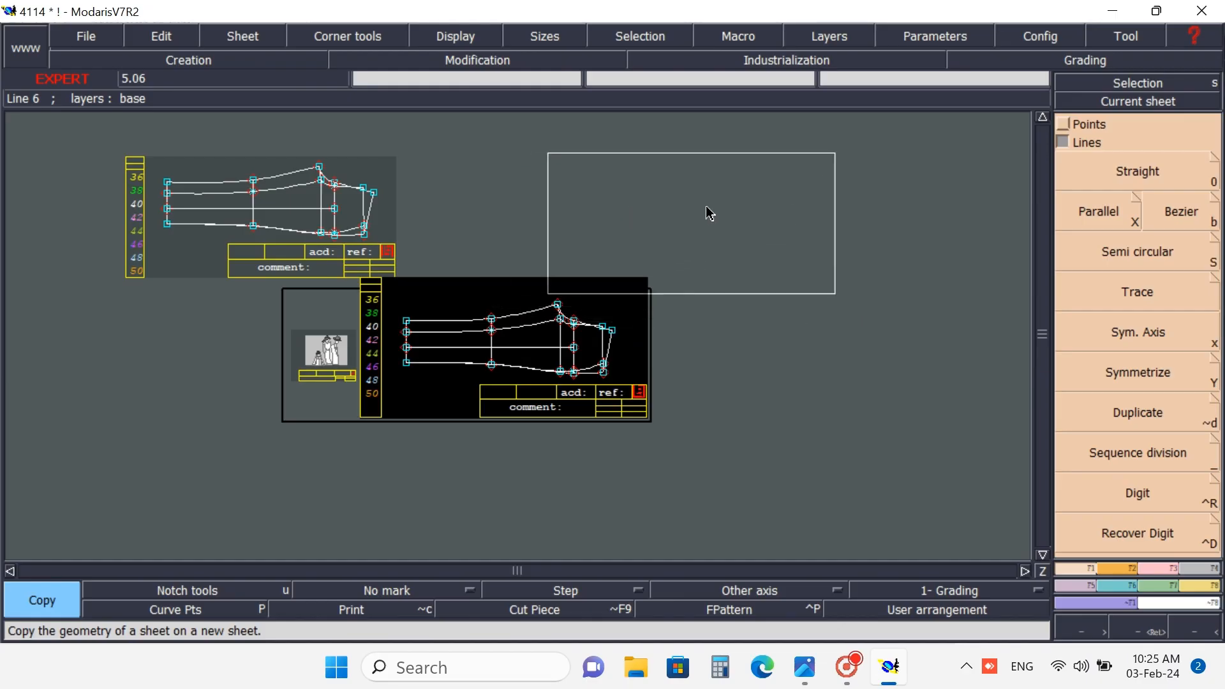
pyautogui.click(732, 206)
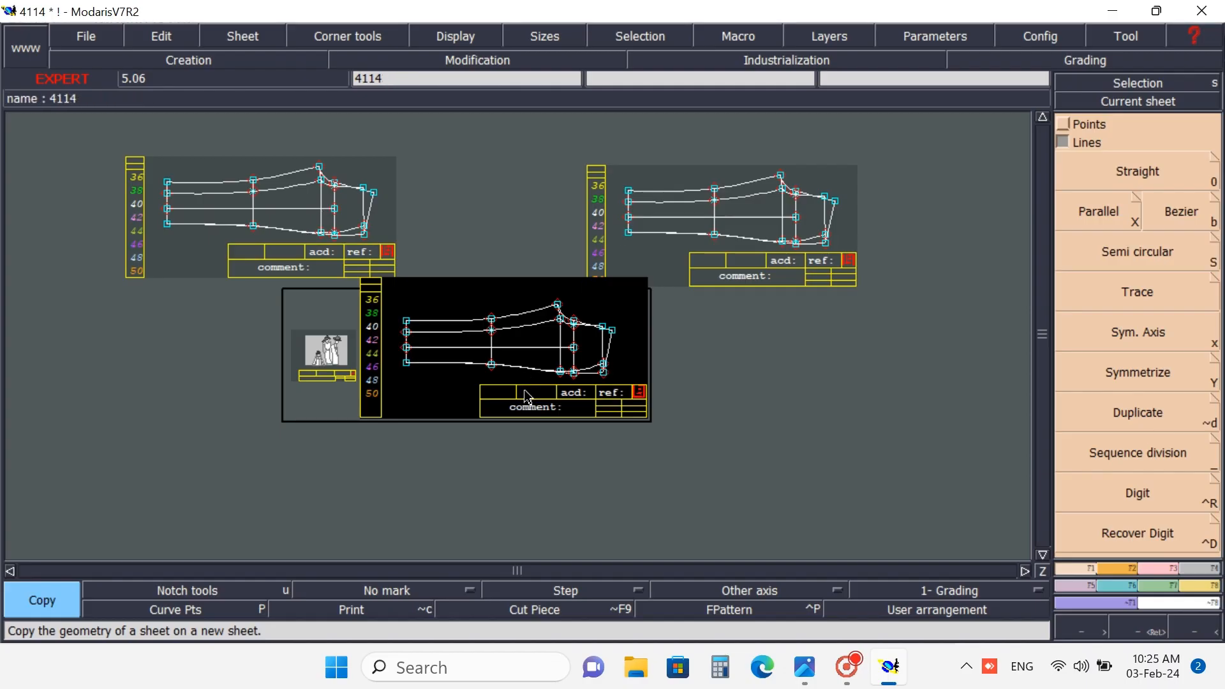
pyautogui.press('j')
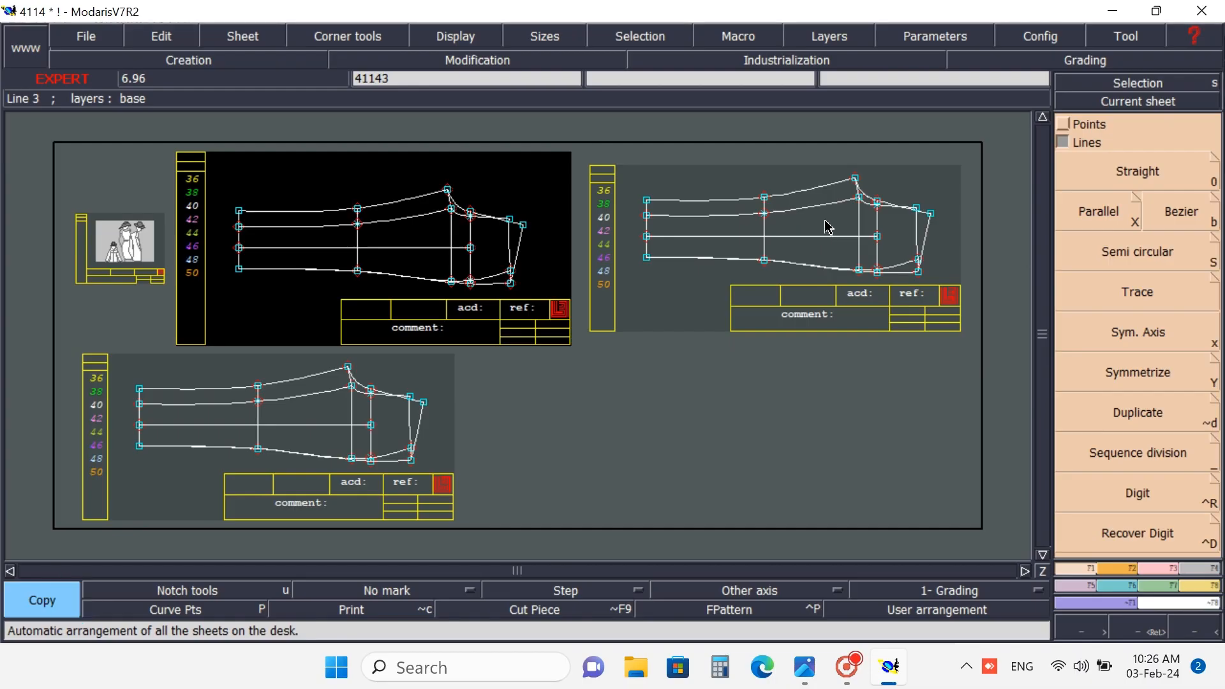
# - Make sheet 41143 current and delete the back's outer inseam, outer crotch curve, slanted waistline and outer side seam
pyautogui.click(1114, 101)
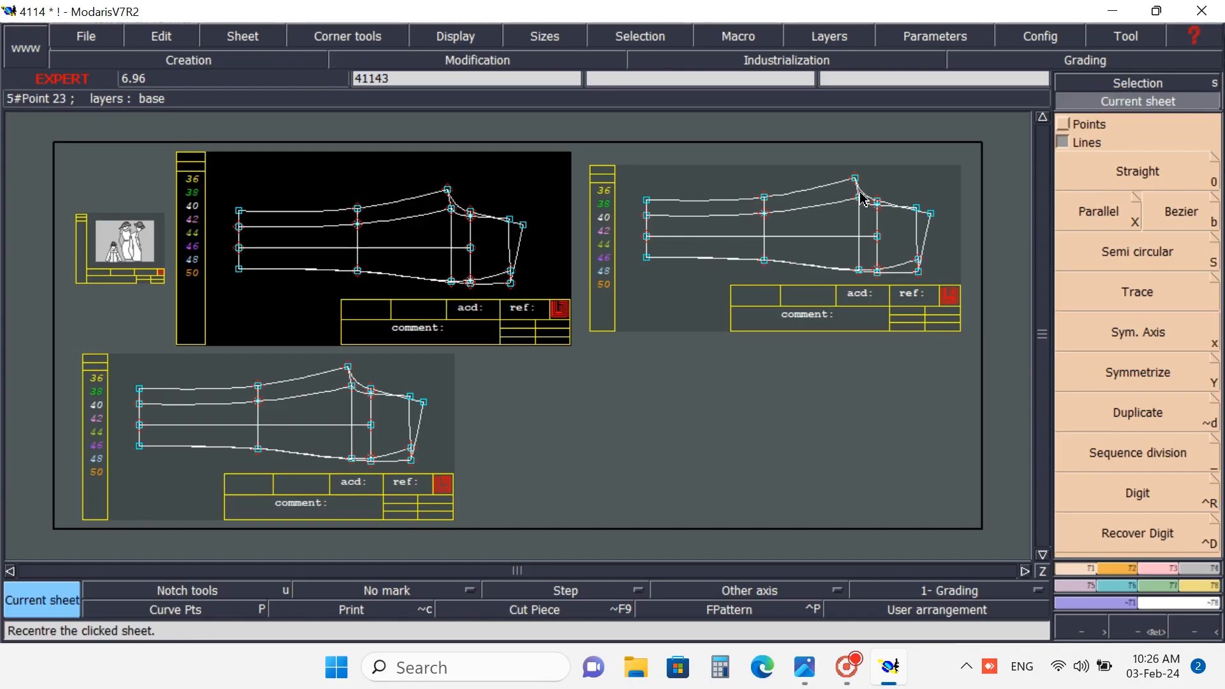
pyautogui.click(803, 208)
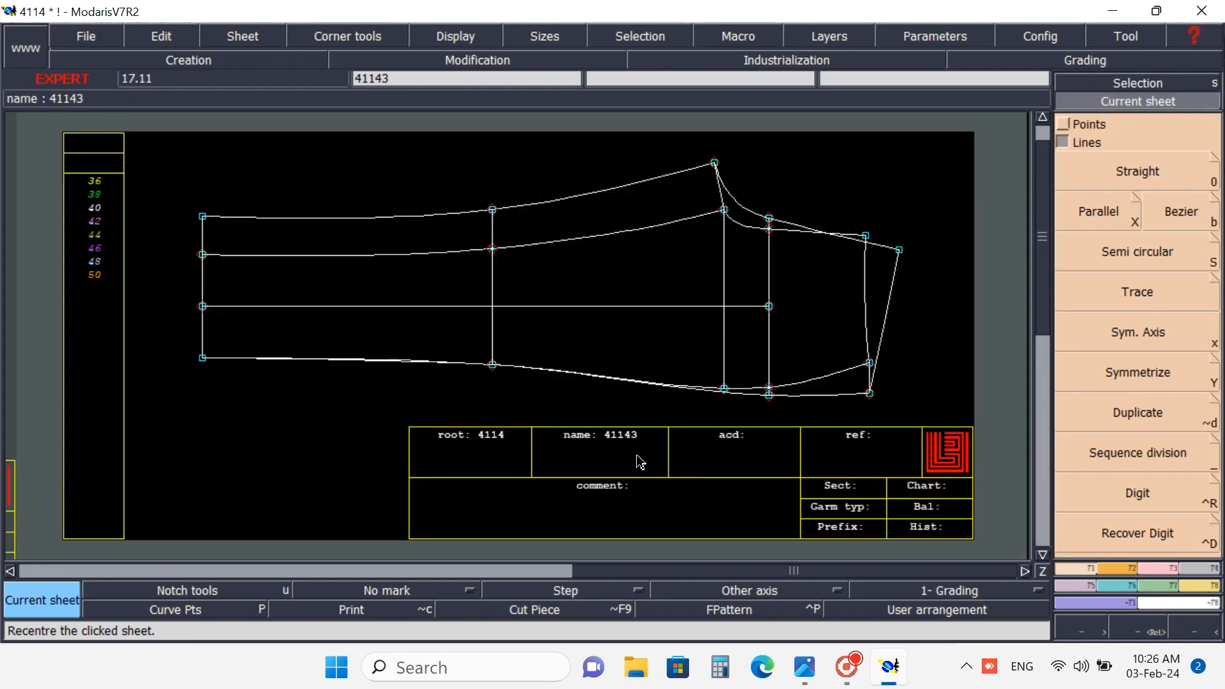
pyautogui.click(1162, 568)
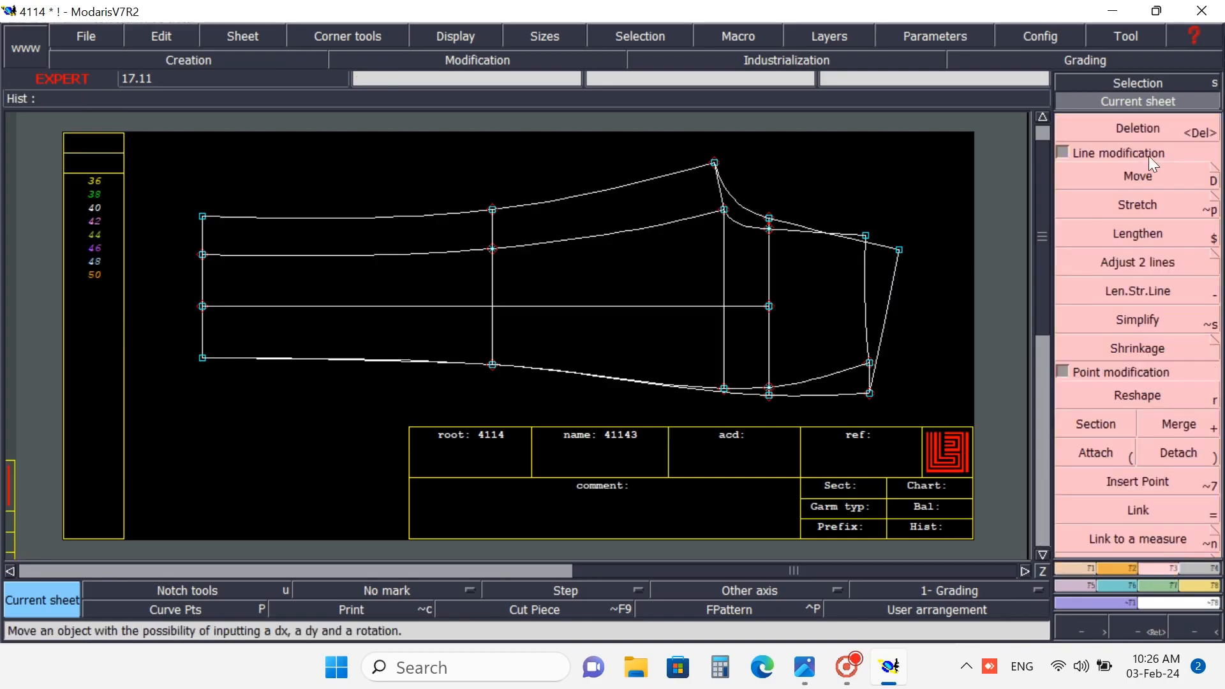
pyautogui.click(1138, 128)
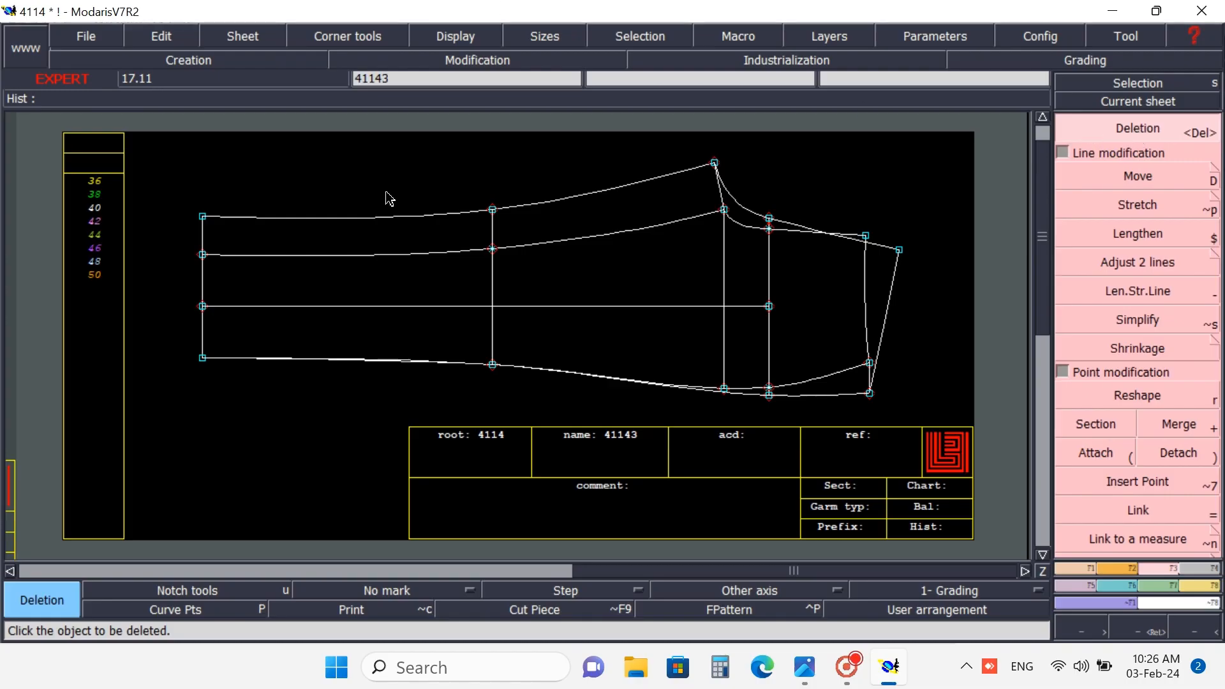
pyautogui.click(577, 197)
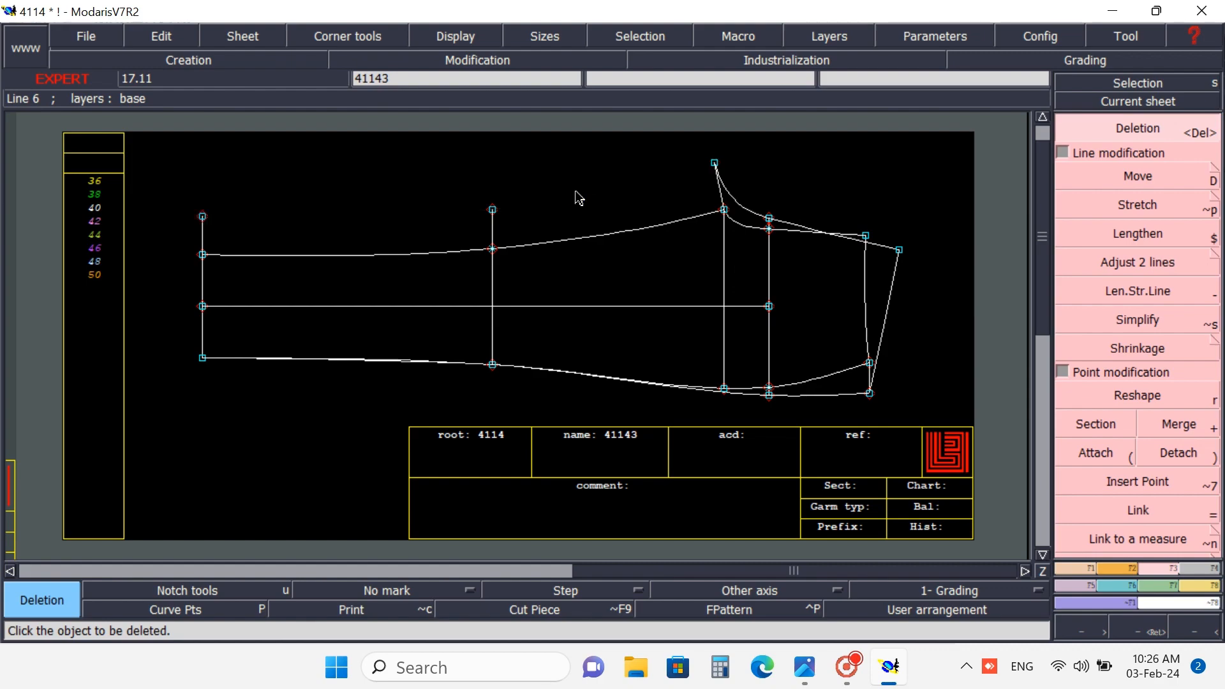
pyautogui.click(813, 198)
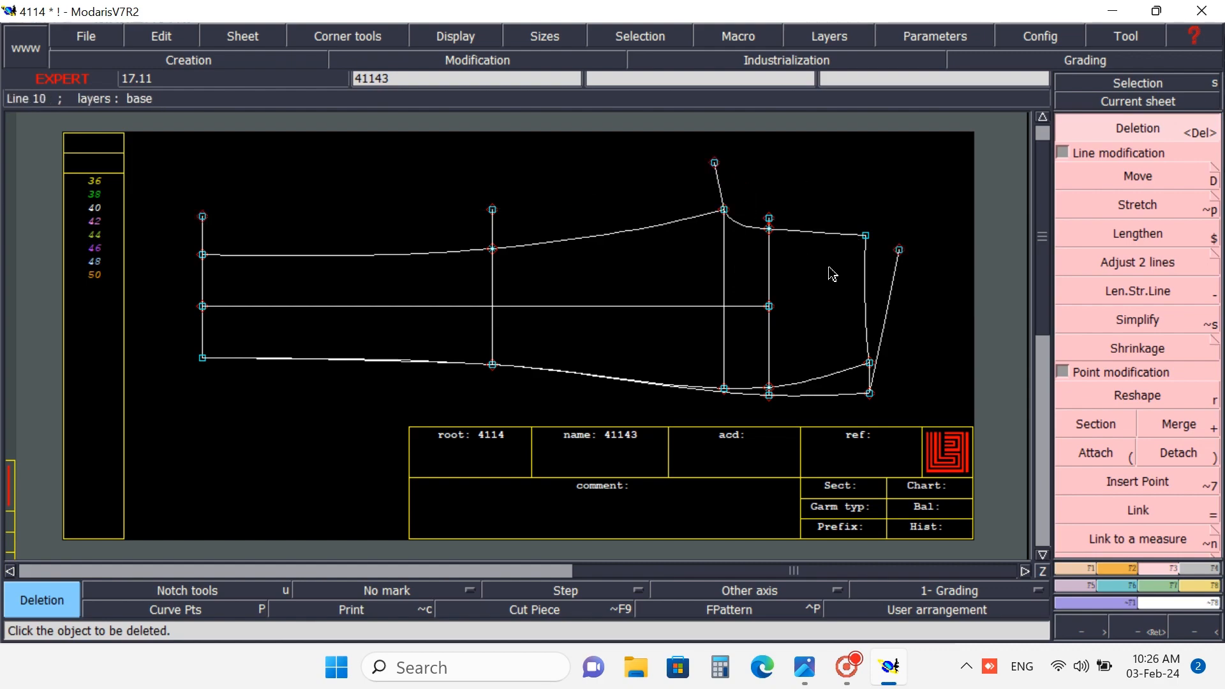
pyautogui.click(893, 287)
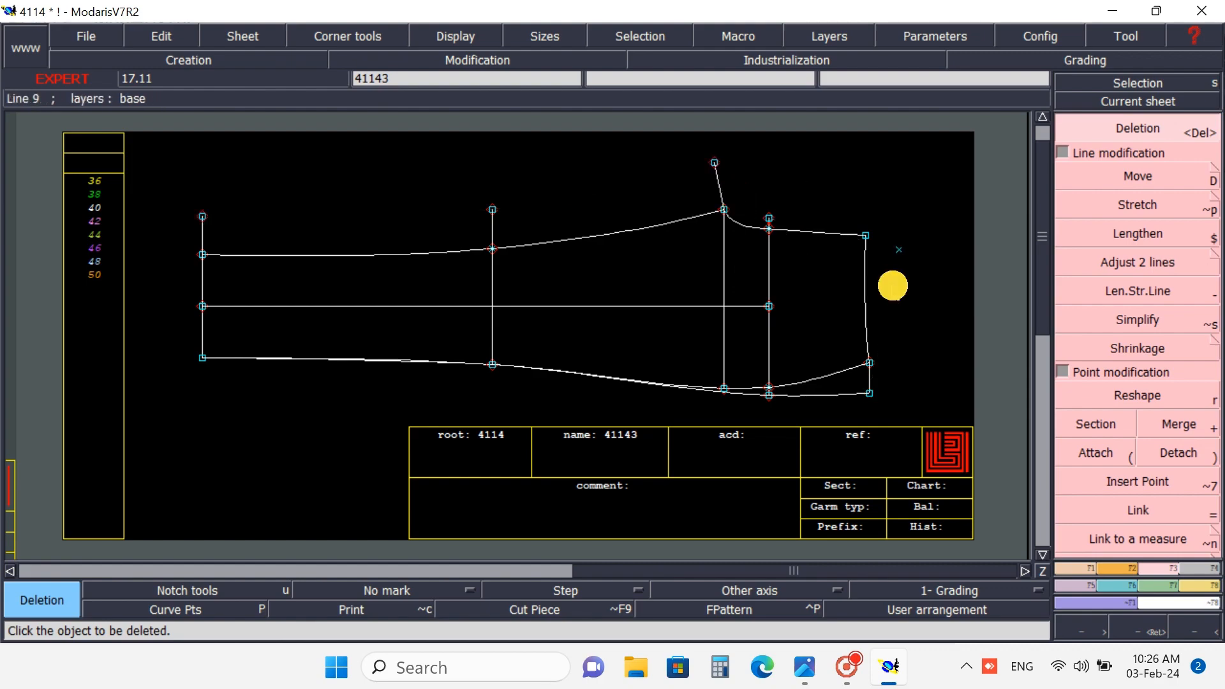
pyautogui.click(826, 391)
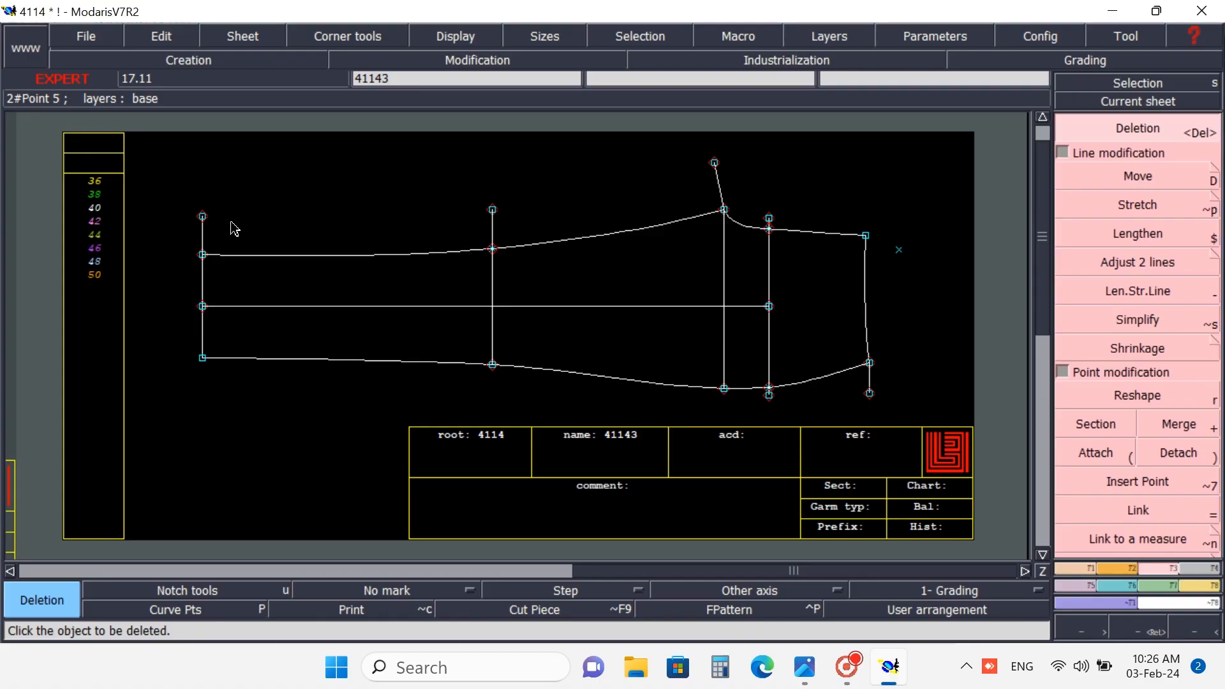
# - Delete the leftover points beyond the front's inseam and crotch contour at hem, knee, crotch and hip, plus the stray point beside the waistline
pyautogui.click(203, 216)
pyautogui.click(495, 208)
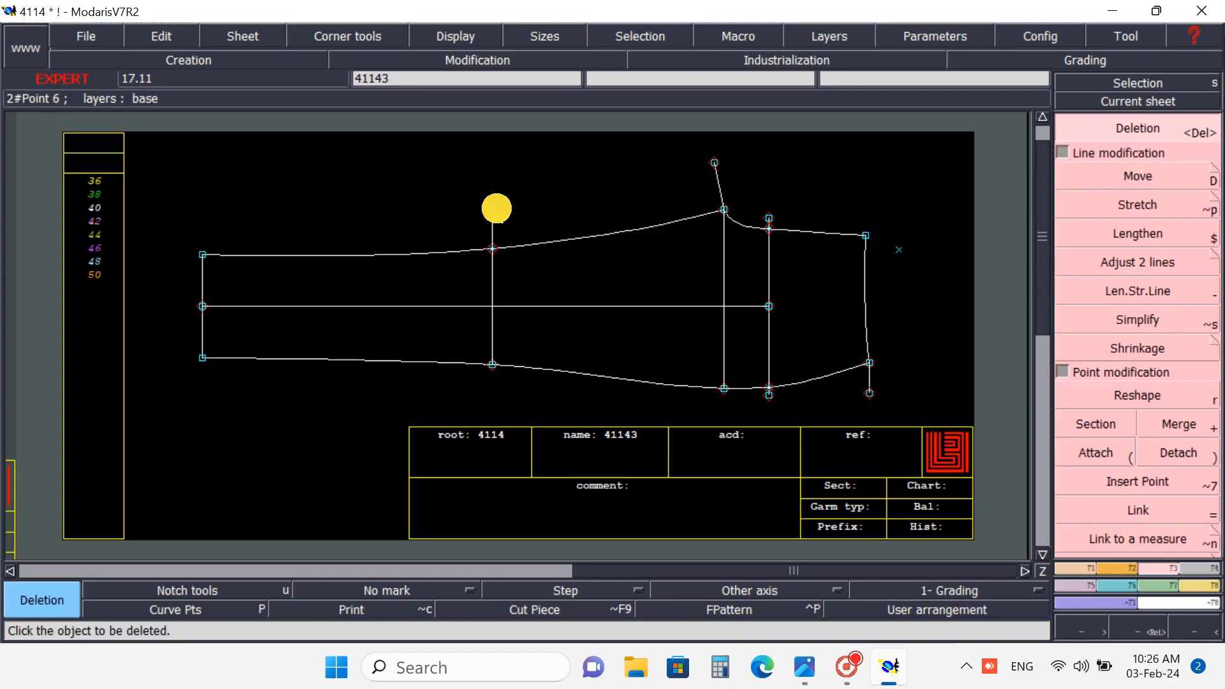
pyautogui.click(717, 164)
pyautogui.click(773, 216)
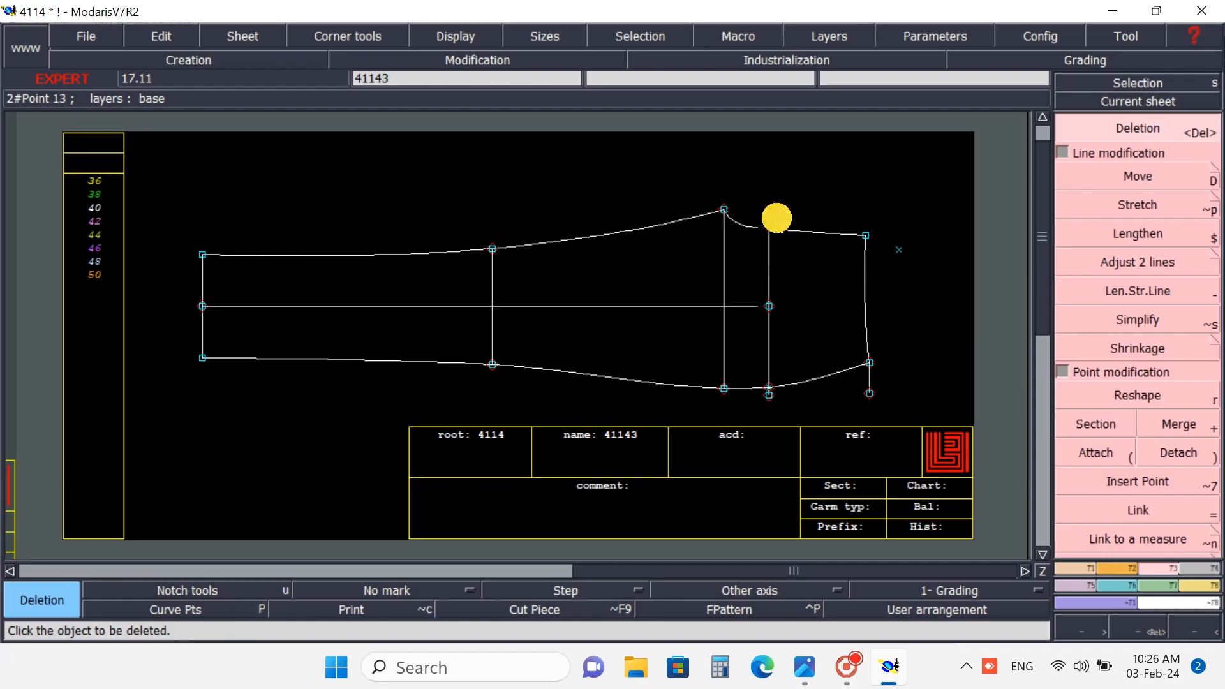
pyautogui.click(908, 267)
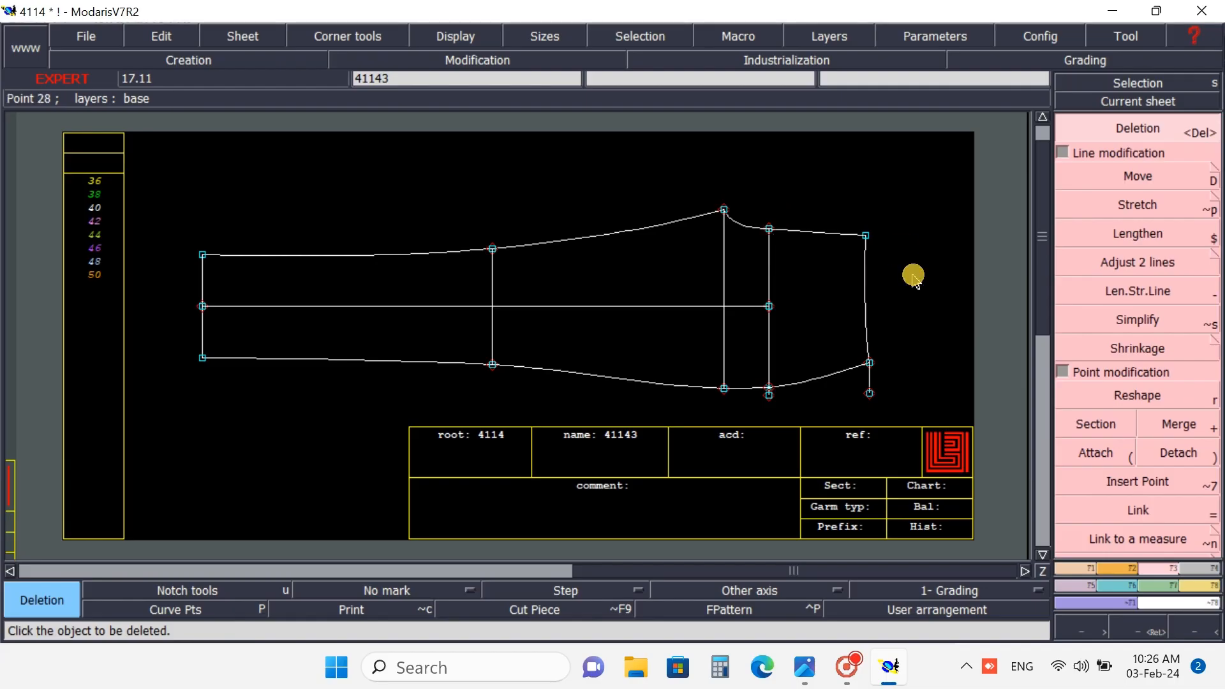
# - Delete the short leftover line below the front's lower waist corner and the extra end point of the hip line beyond the side seam
pyautogui.click(869, 393)
pyautogui.click(870, 391)
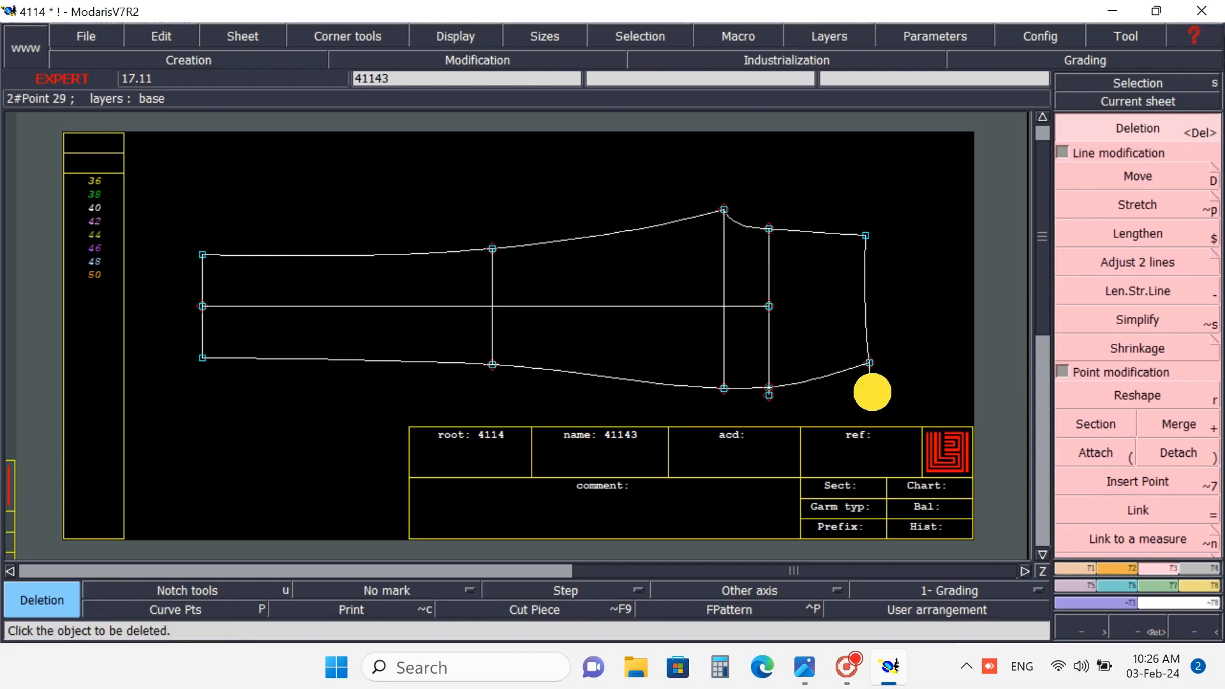
pyautogui.click(868, 390)
pyautogui.click(868, 378)
pyautogui.click(868, 393)
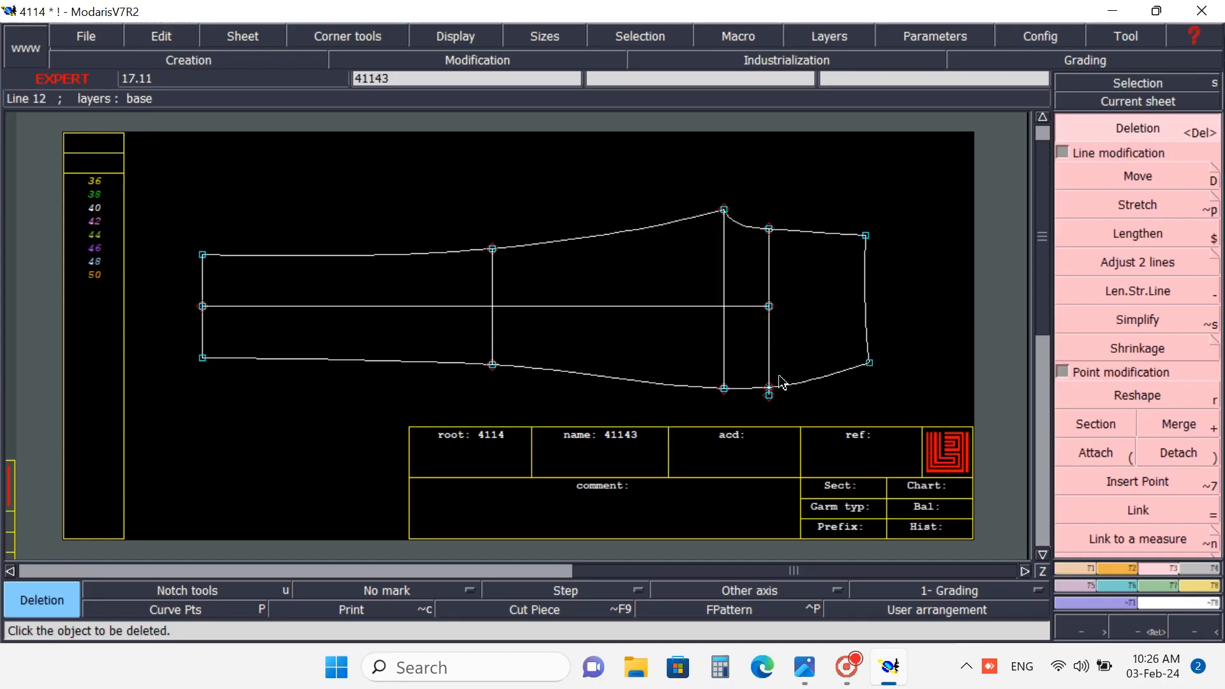
pyautogui.click(769, 394)
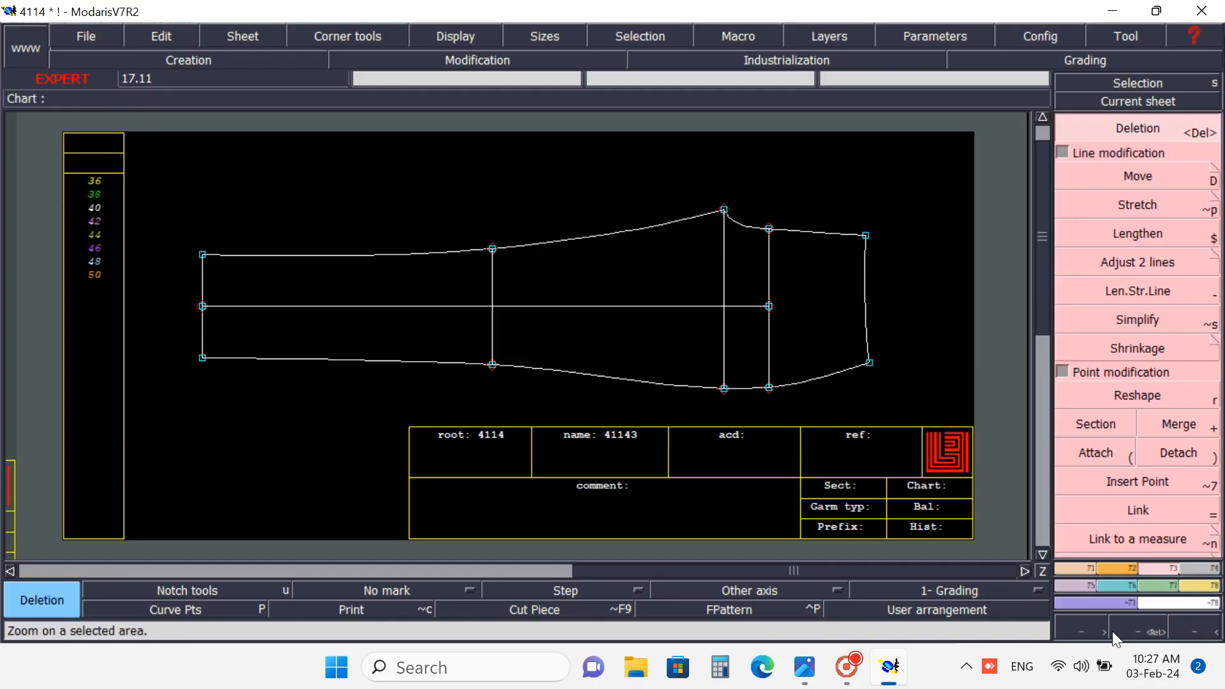
# - Arrange all sheets on the desk and make the unedited copy 41142 the current sheet
pyautogui.click(1200, 633)
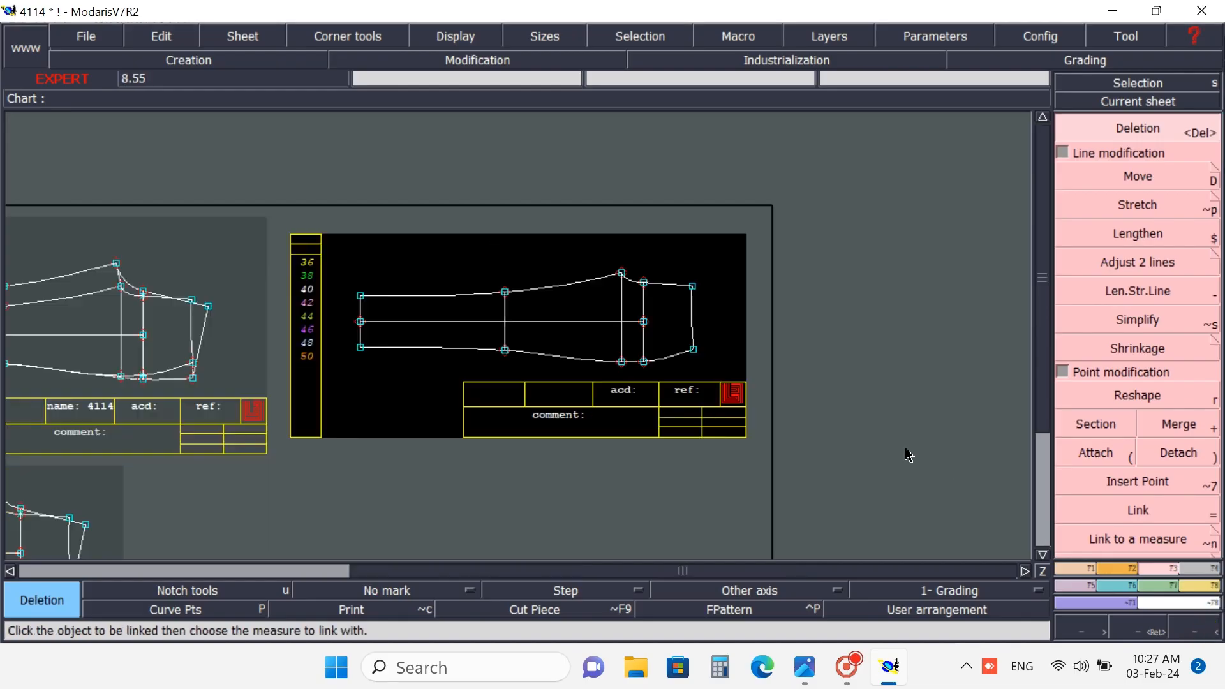
pyautogui.press('j')
pyautogui.press('j')
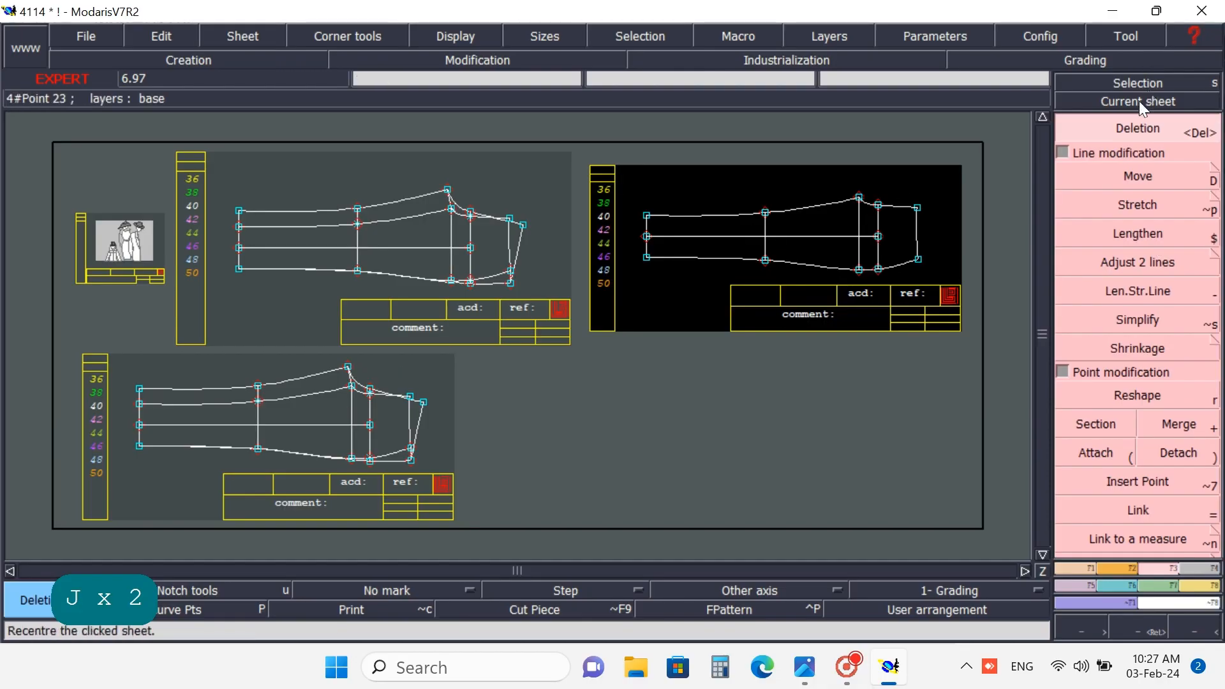
pyautogui.click(1069, 102)
pyautogui.click(345, 426)
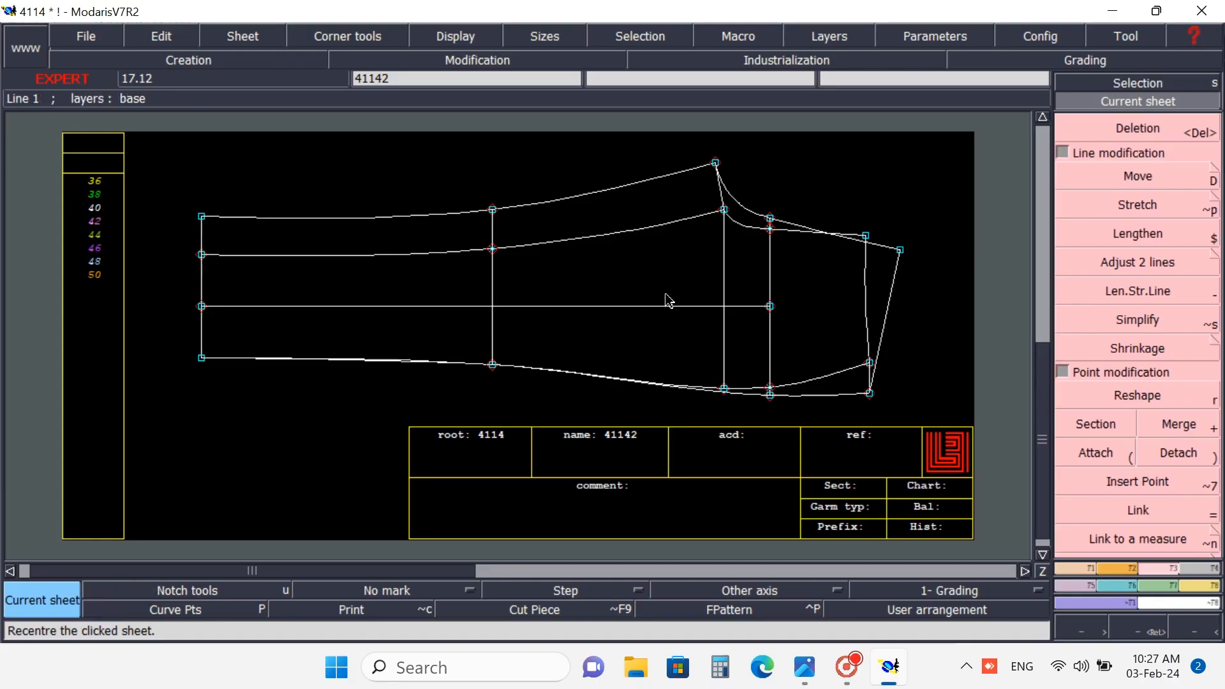
# - Delete the front's inner inseam, inner crotch curve, side seam and waistline from sheet 41142
pyautogui.click(1118, 122)
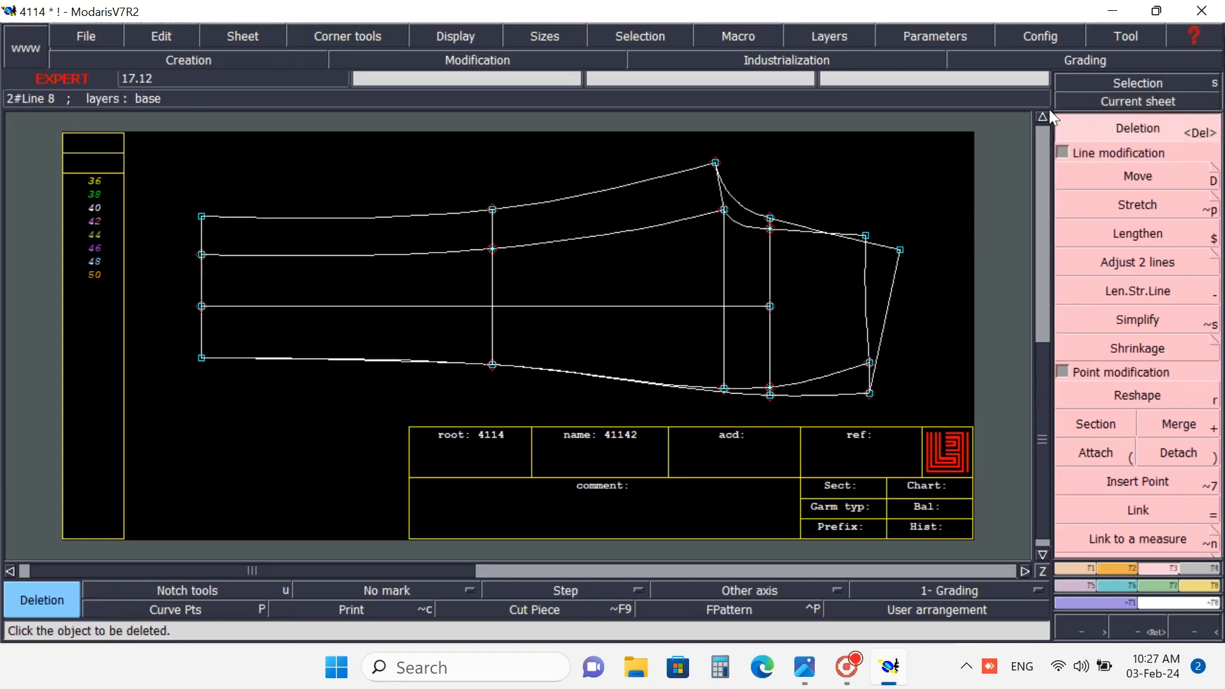
pyautogui.click(649, 228)
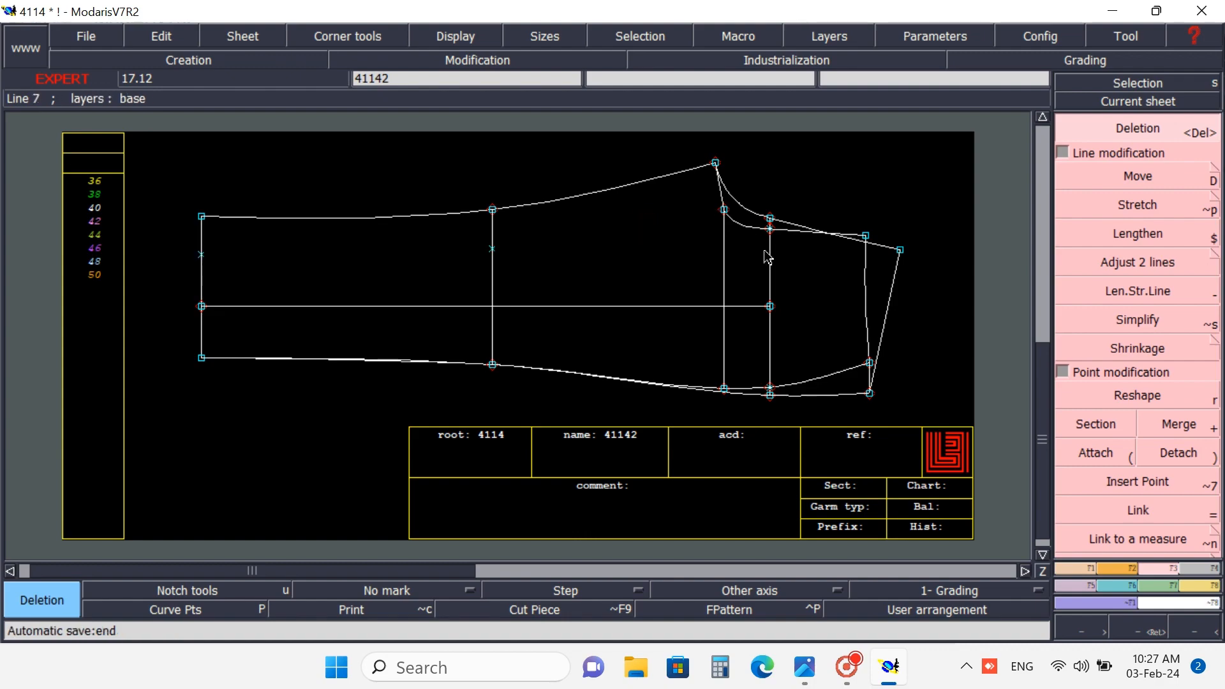
pyautogui.click(740, 225)
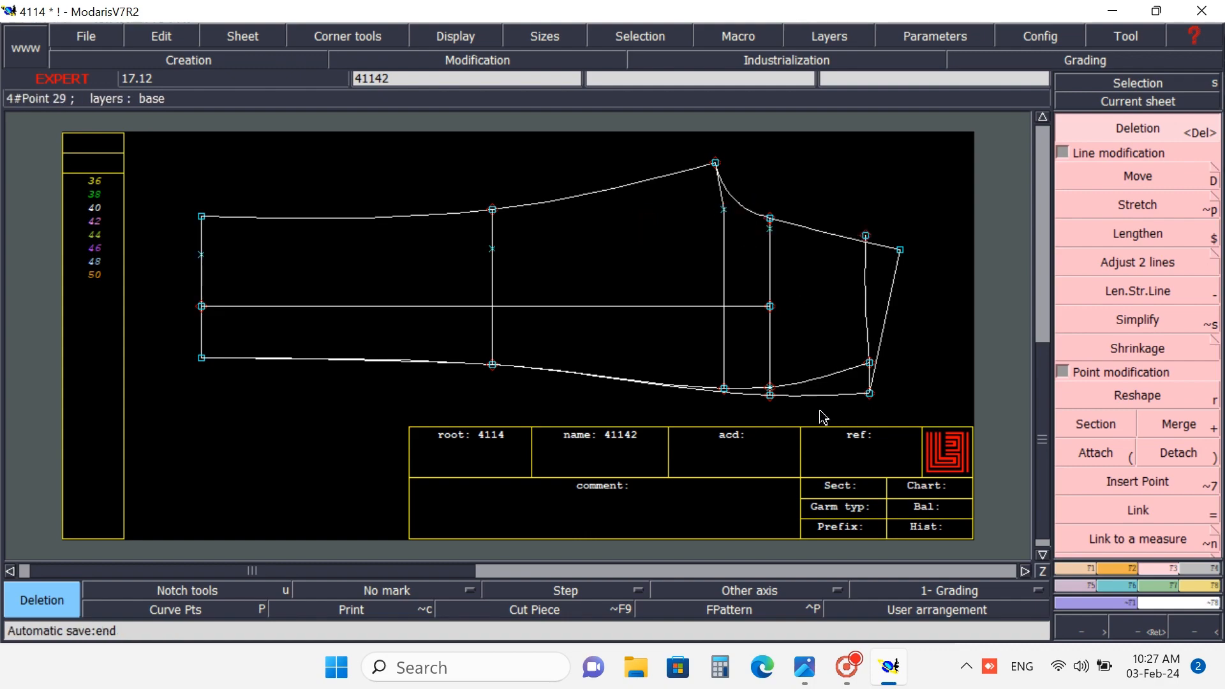
pyautogui.click(835, 370)
pyautogui.click(866, 303)
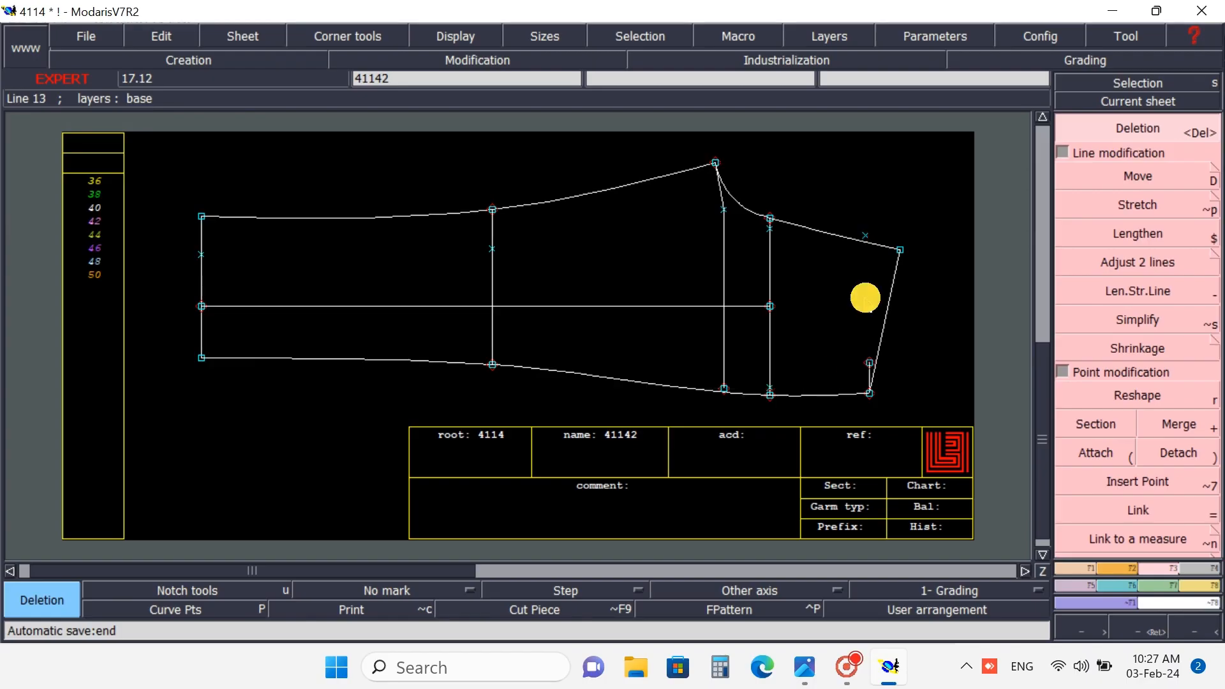
pyautogui.click(869, 361)
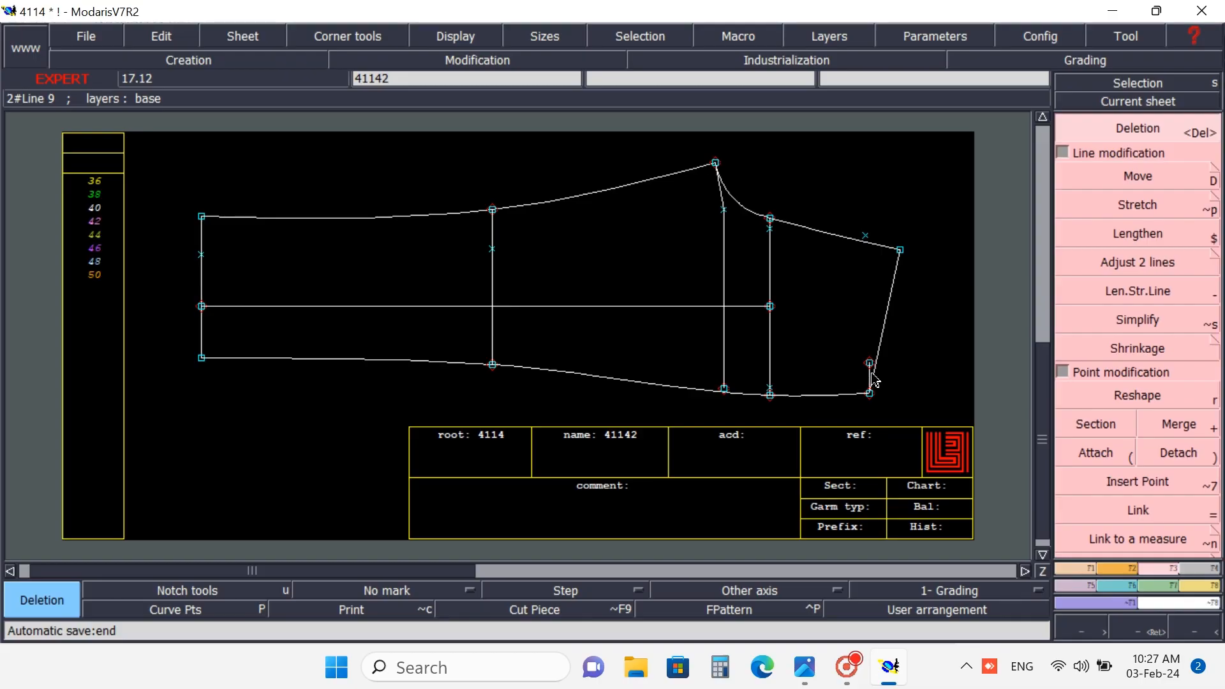
pyautogui.click(871, 379)
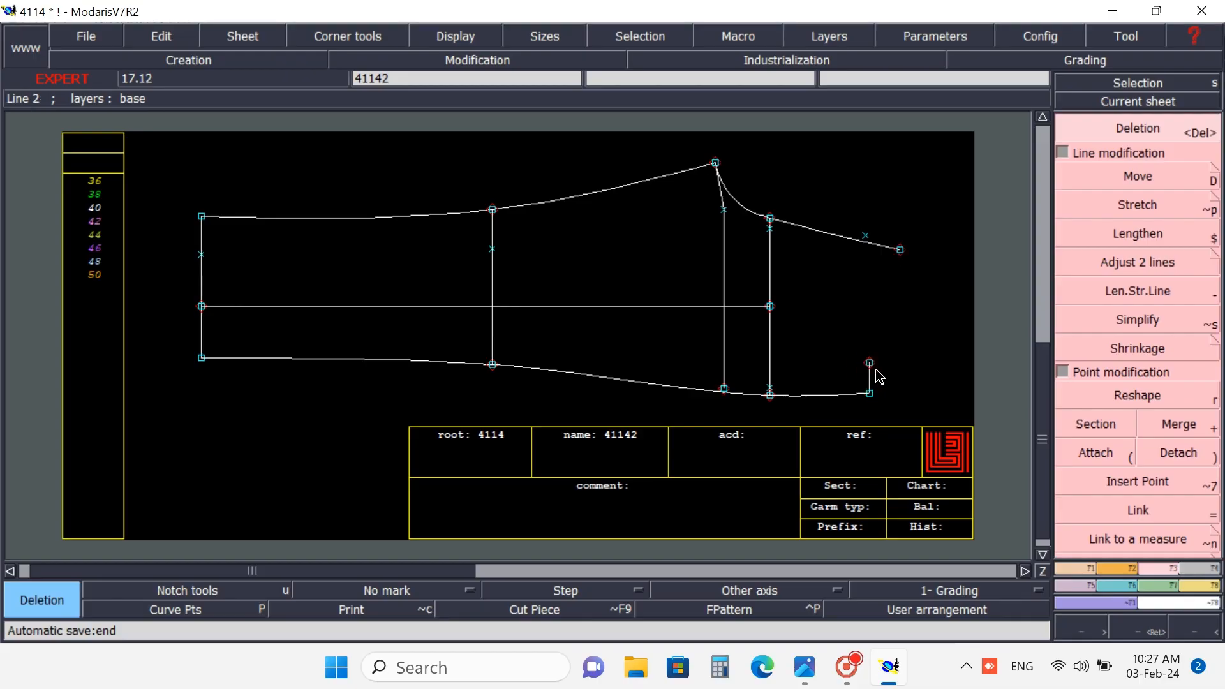
pyautogui.hotkey('ctrl', 'z')
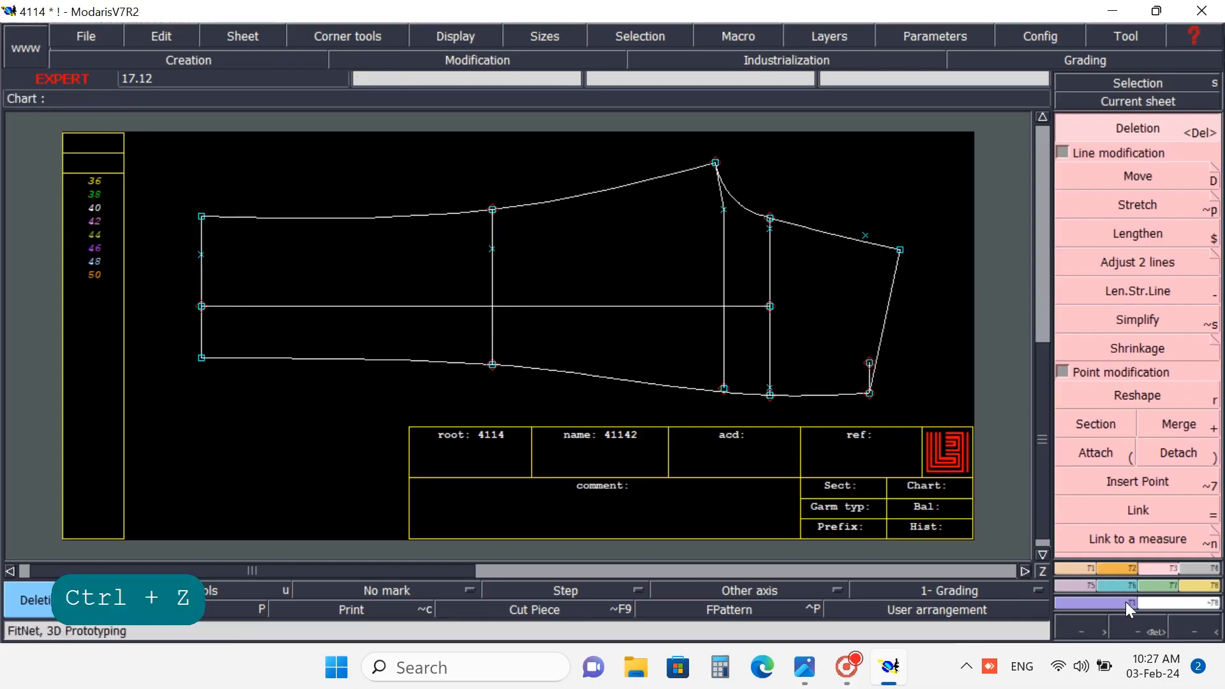
# - Delete the short leftover front line at the back's lower waist corner without removing the slanted back waistline
pyautogui.click(1129, 617)
pyautogui.moveTo(797, 265); pyautogui.dragTo(935, 459)
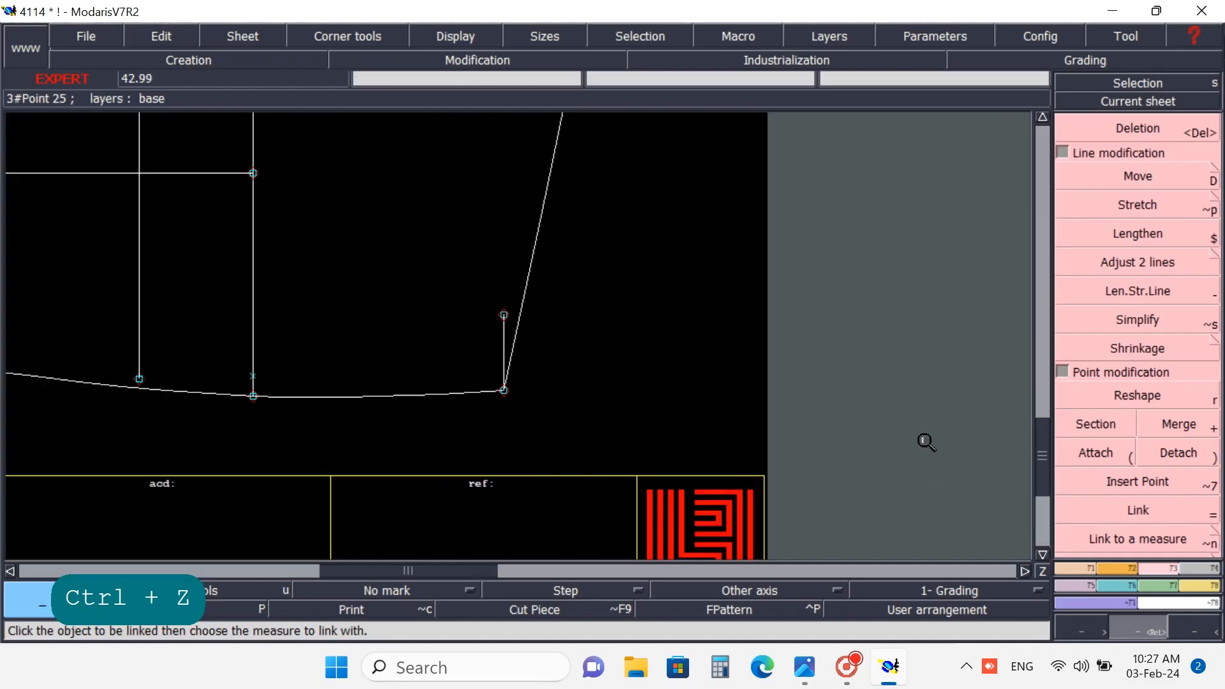
pyautogui.click(1142, 129)
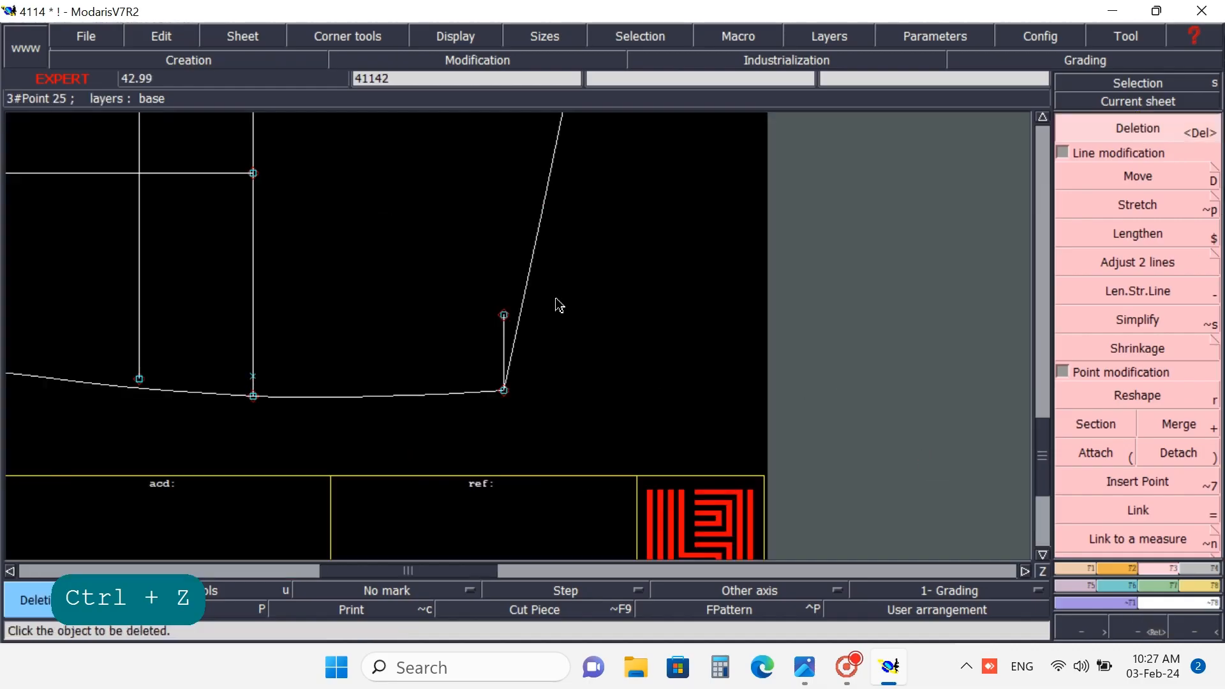
pyautogui.click(503, 331)
pyautogui.click(536, 358)
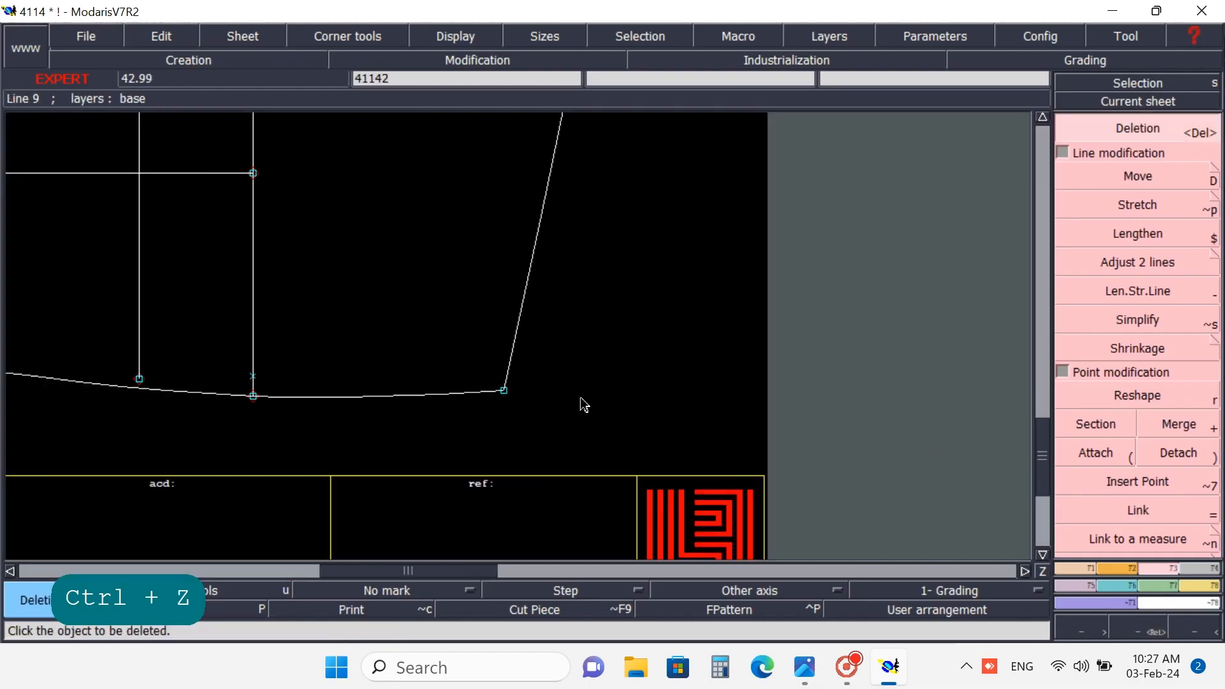
# - Arrange all sheets on the desk and make the back sheet 41142 current again
pyautogui.press('j')
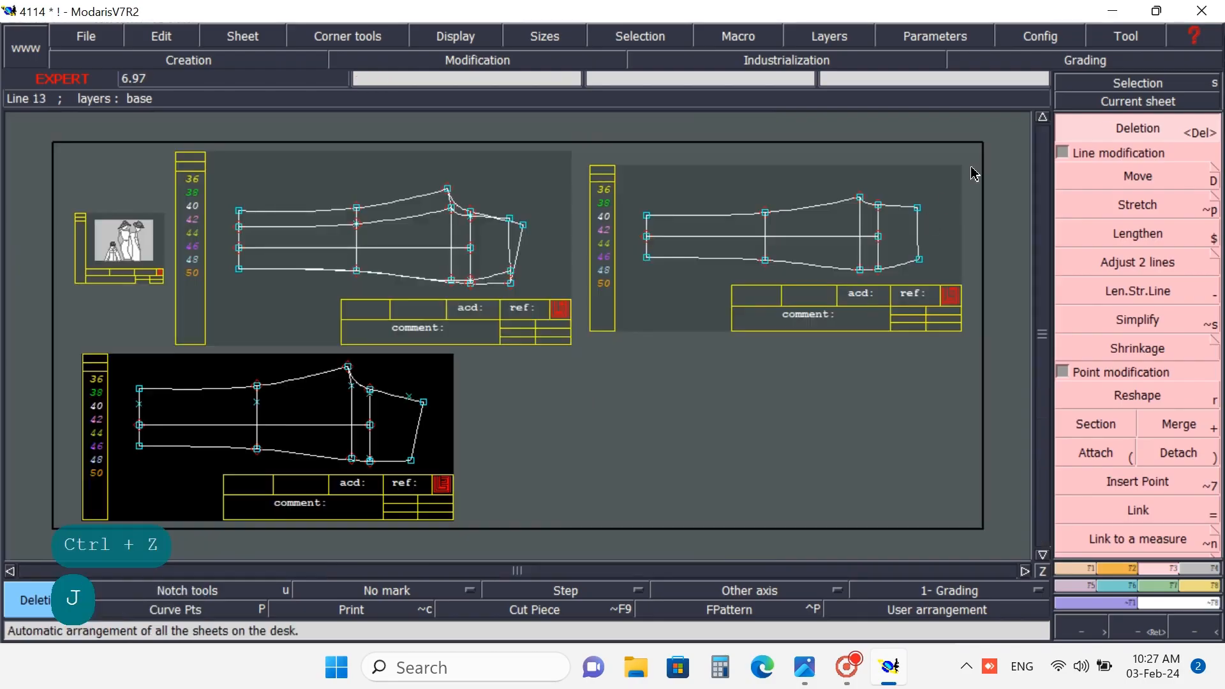
pyautogui.click(1120, 101)
pyautogui.click(440, 423)
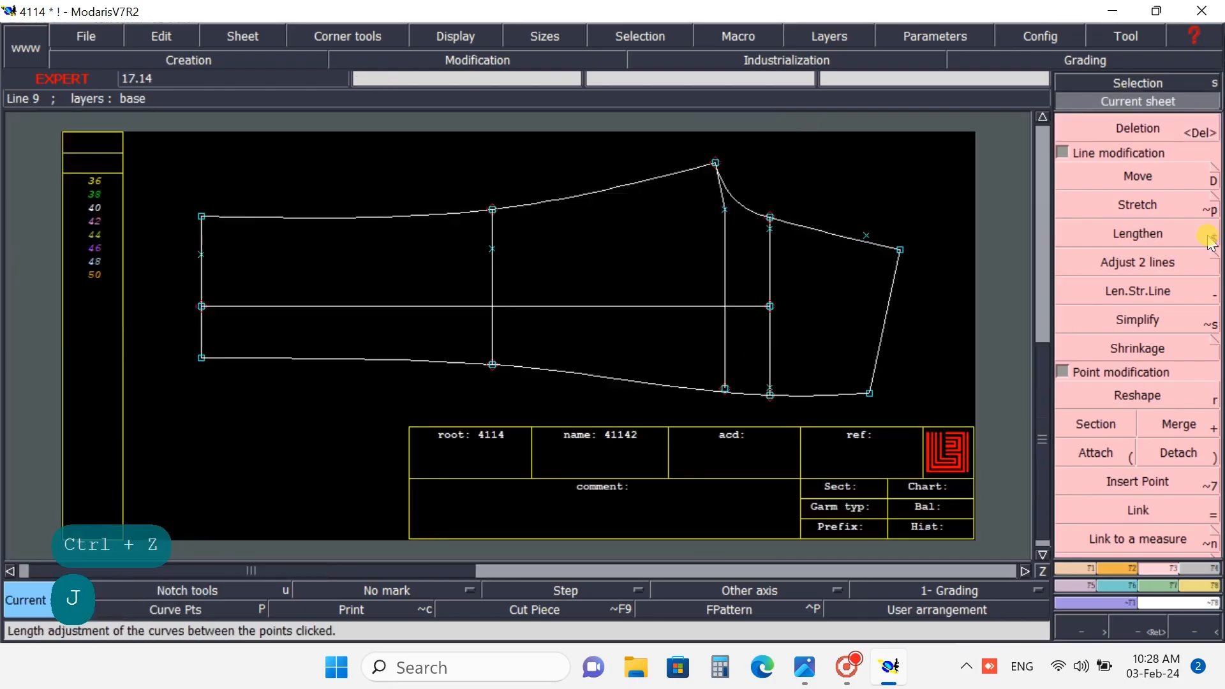
# - Delete the leftover front points at both ends of the hip line, beside the waist and on the knee line
pyautogui.click(1140, 128)
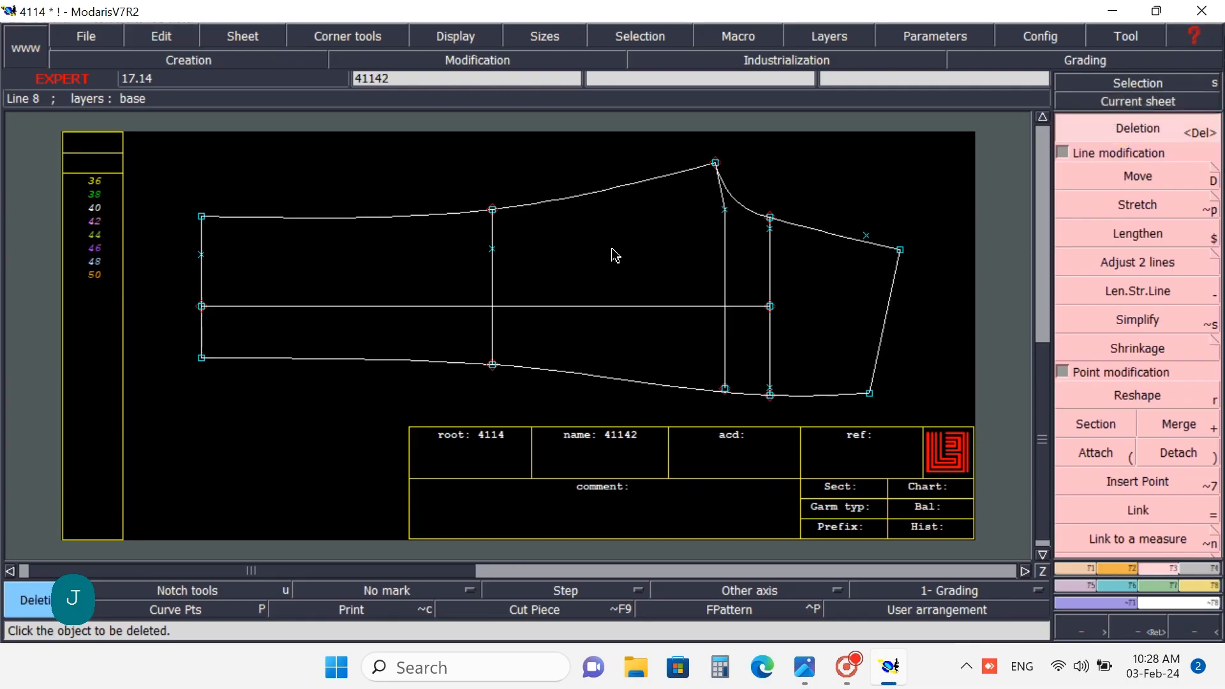
pyautogui.click(773, 394)
pyautogui.click(860, 234)
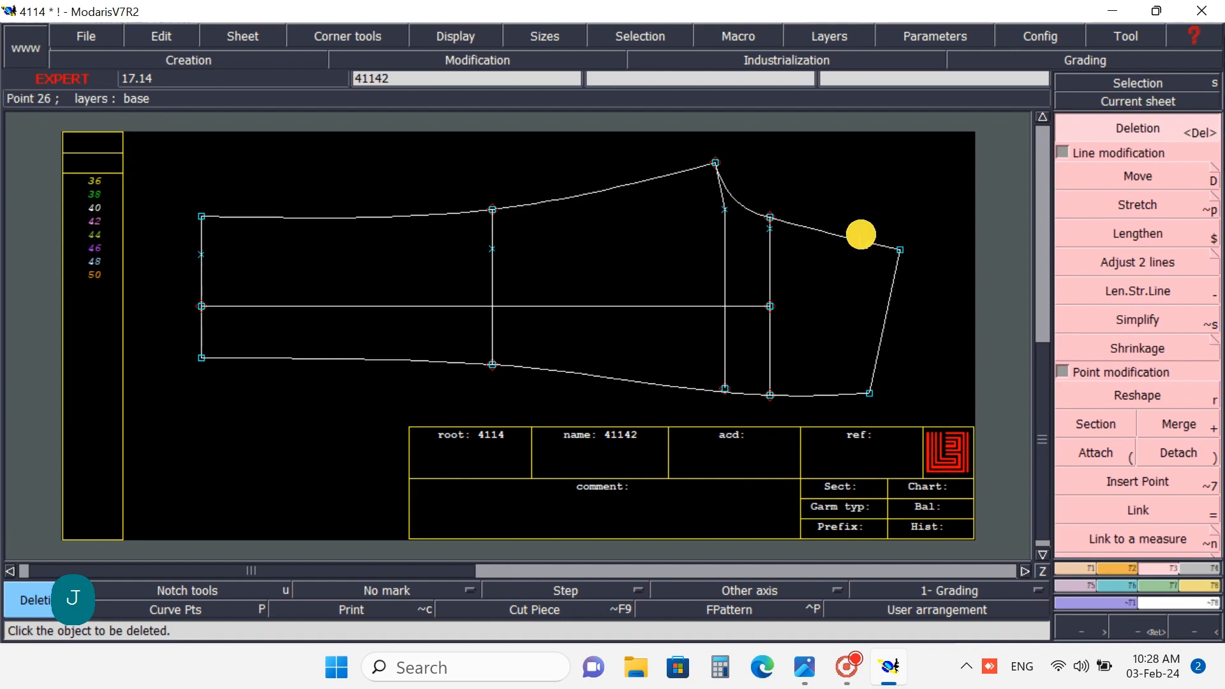
pyautogui.click(770, 229)
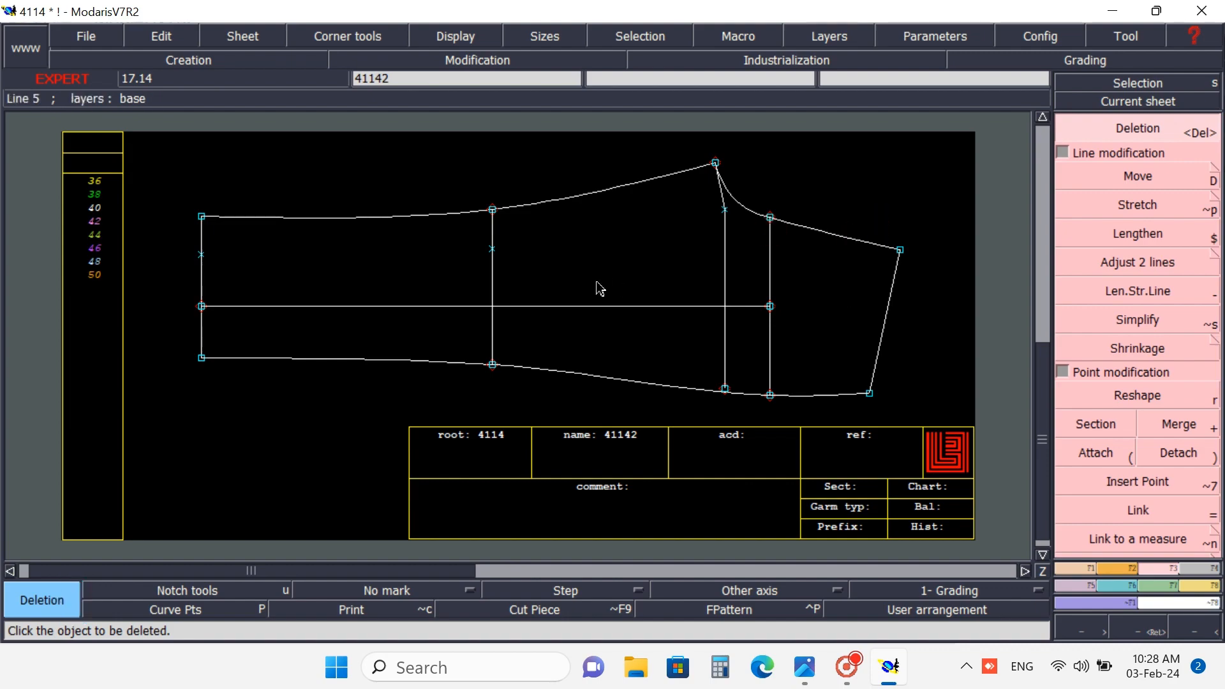
pyautogui.click(493, 250)
# - Delete the lengthwise centre line, its leftover points on the hip and hem lines, and the front's leftover hem point
pyautogui.click(703, 307)
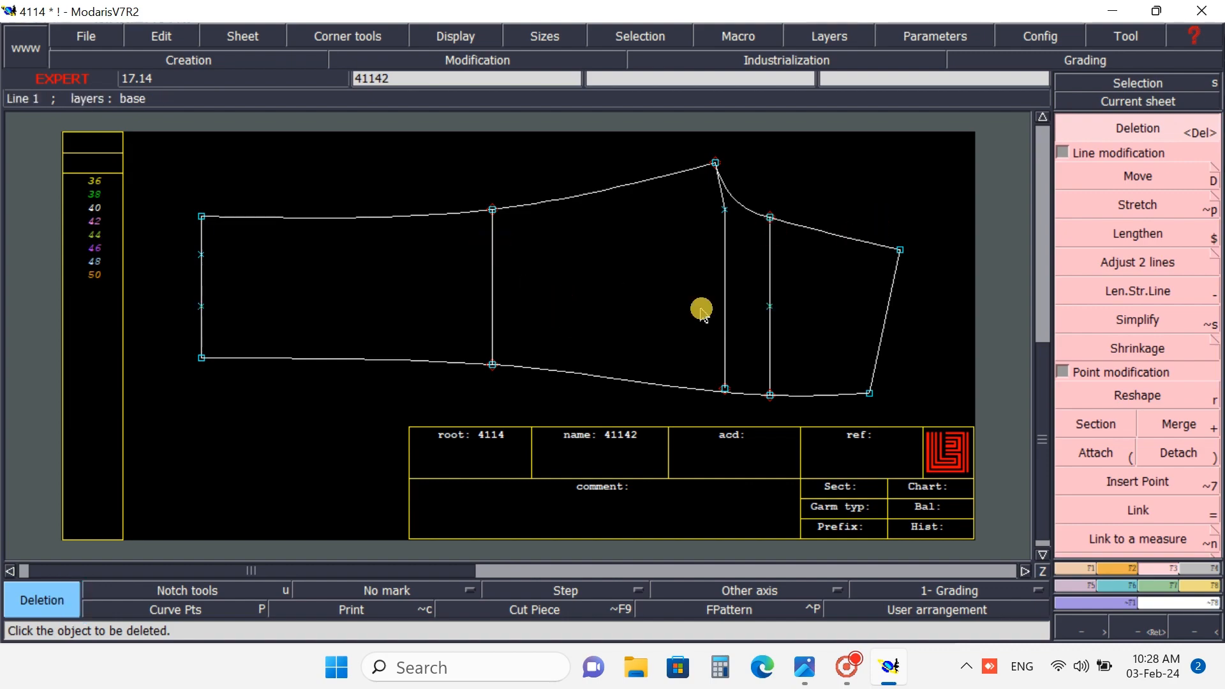
pyautogui.click(772, 309)
pyautogui.click(197, 282)
pyautogui.click(201, 254)
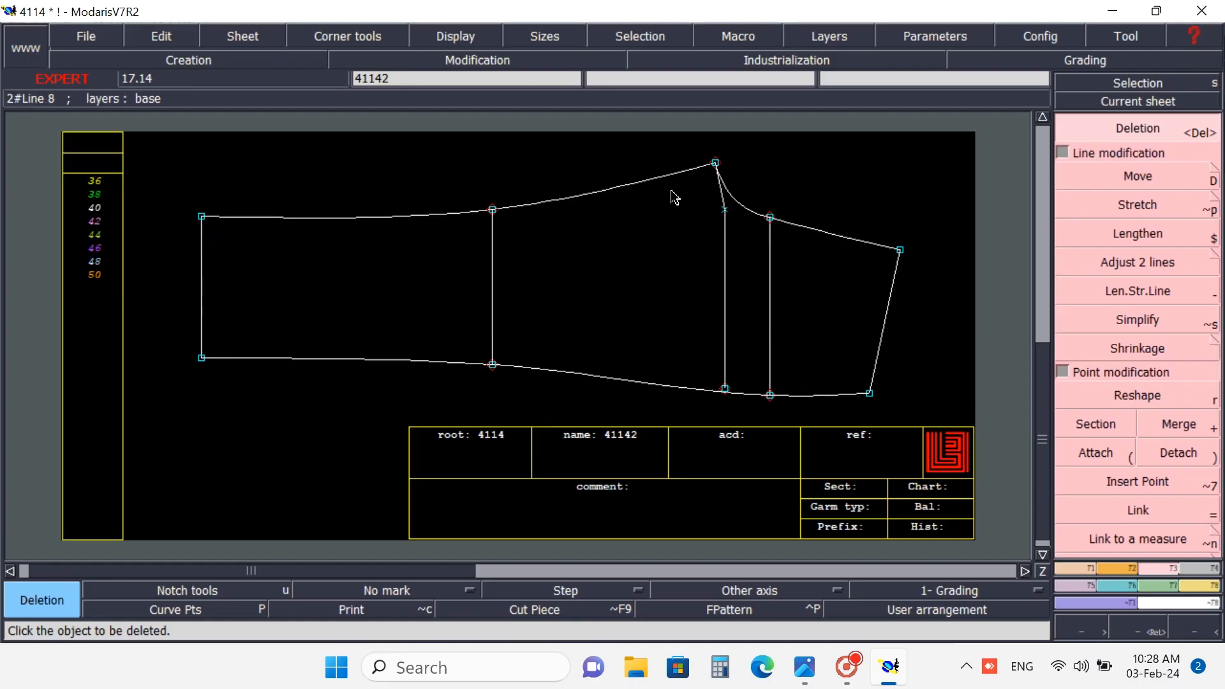
pyautogui.click(493, 211)
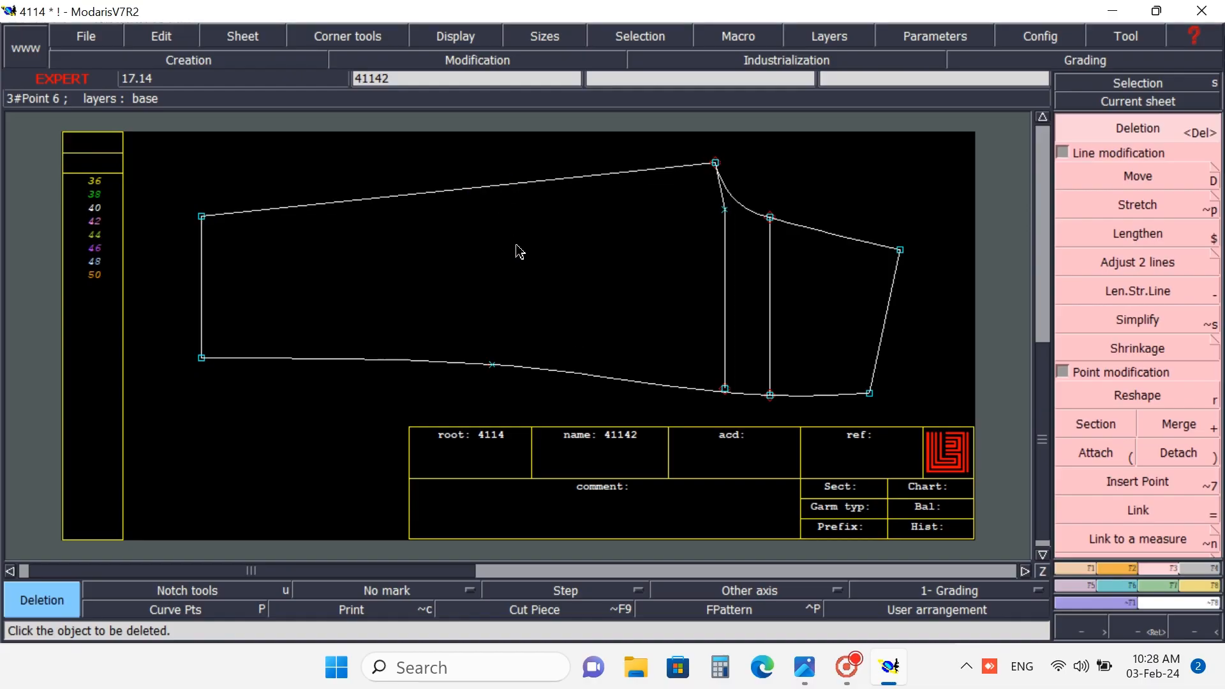
pyautogui.hotkey('ctrl', 'z')
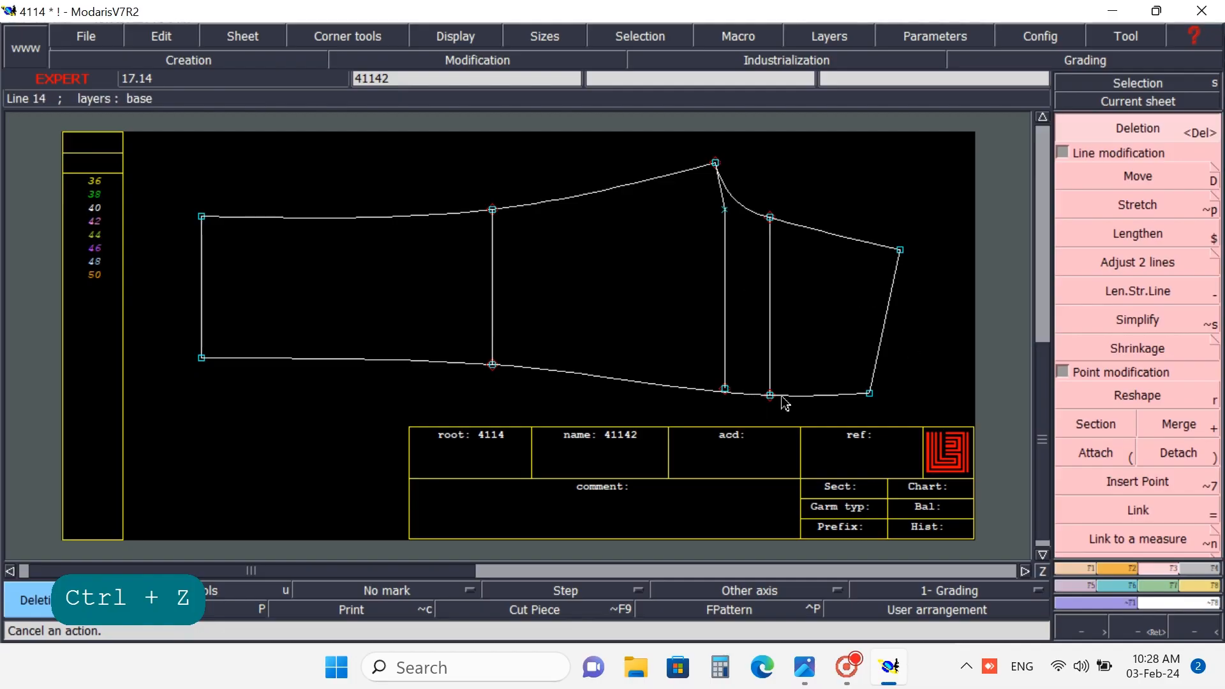
# - Lengthen the crotch line straight past the back's side seam and delete the leftover point at its former end
pyautogui.click(1139, 631)
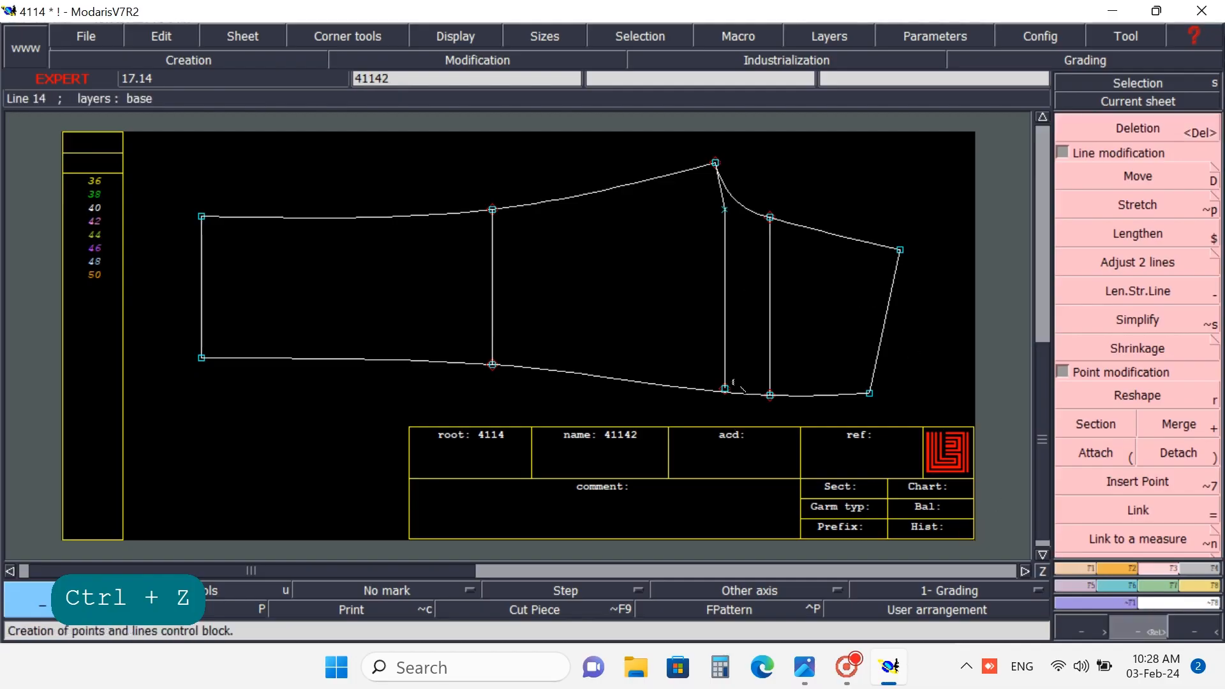
pyautogui.moveTo(655, 317); pyautogui.dragTo(795, 430)
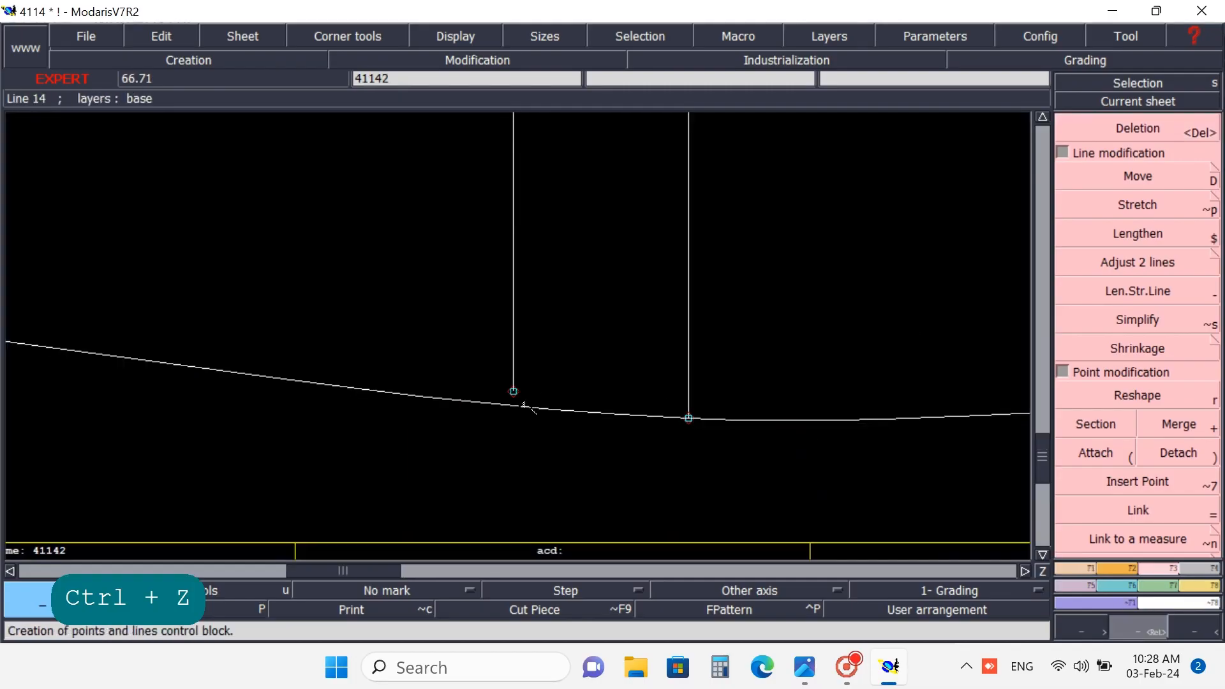
pyautogui.moveTo(302, 271); pyautogui.dragTo(785, 559)
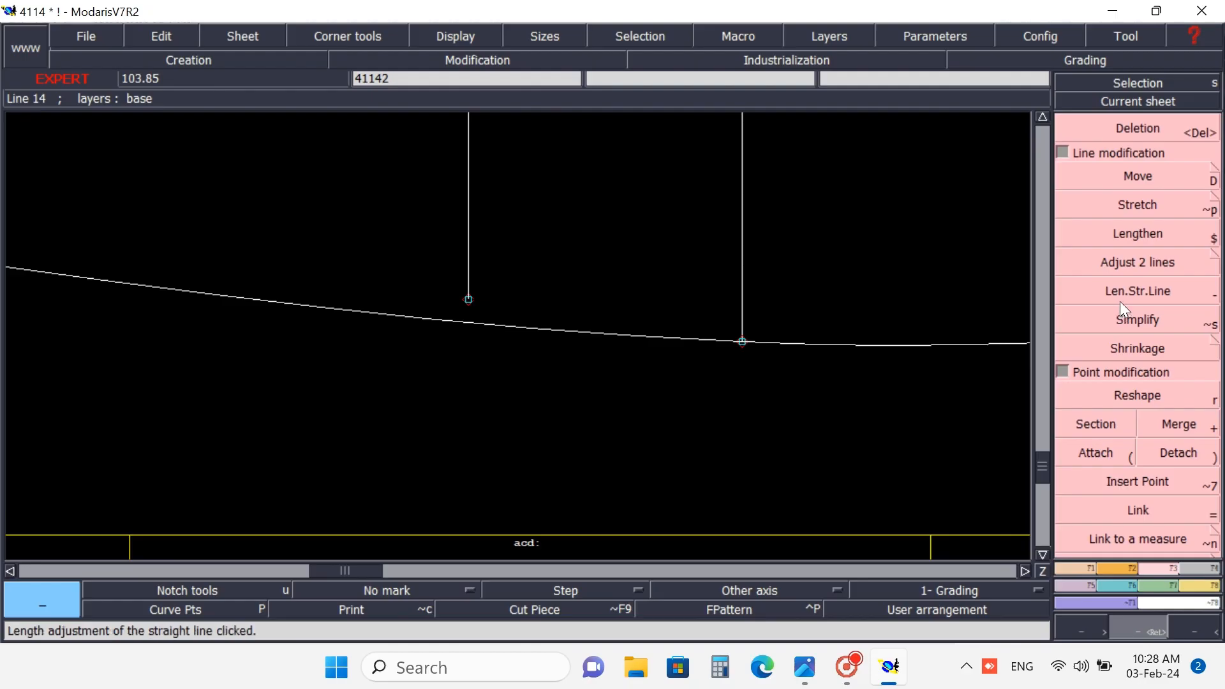
pyautogui.click(1138, 291)
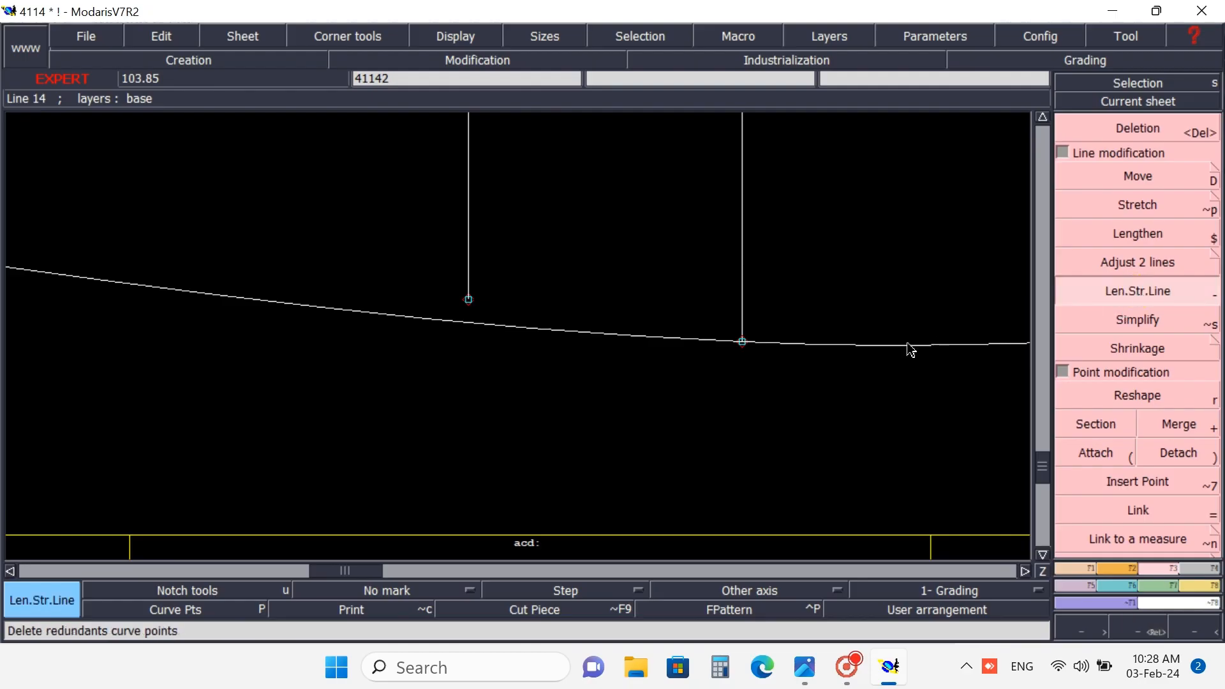
pyautogui.click(469, 228)
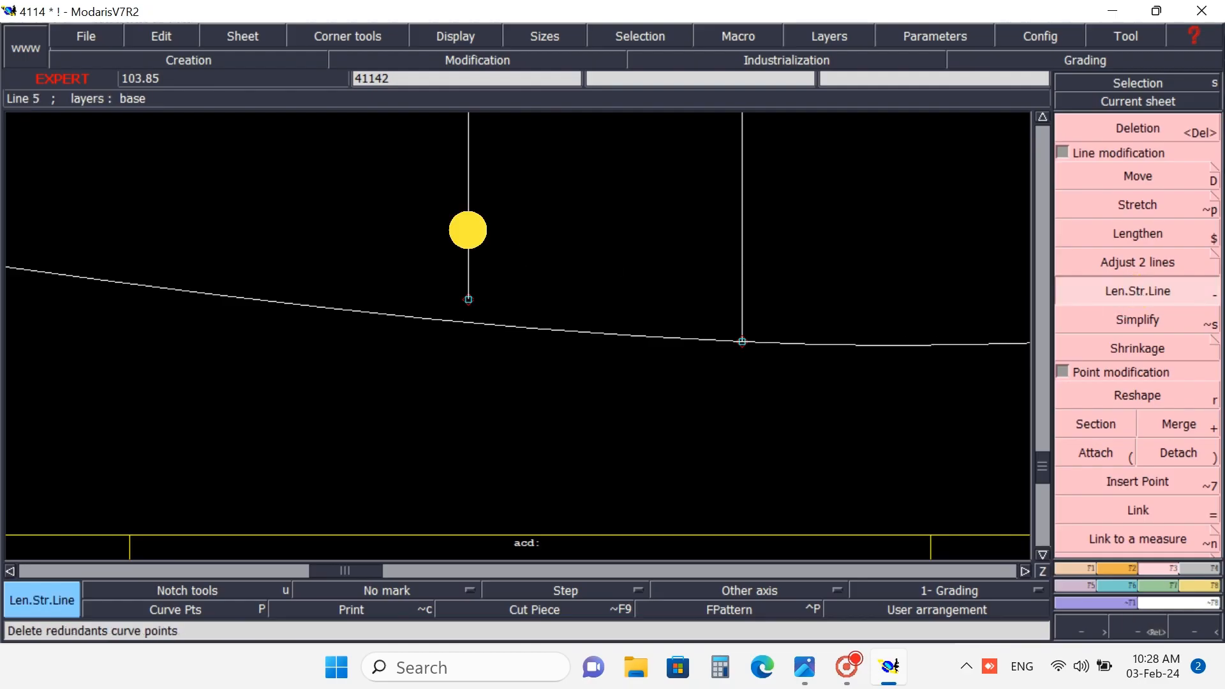
pyautogui.click(496, 400)
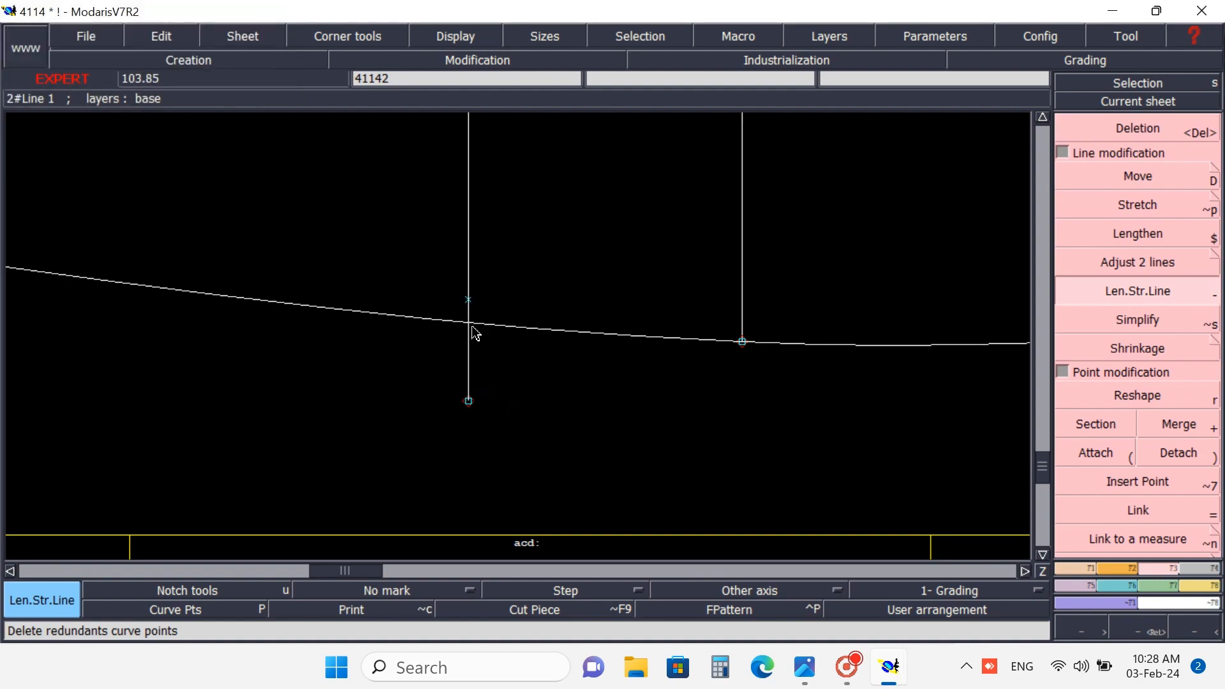
pyautogui.click(1143, 124)
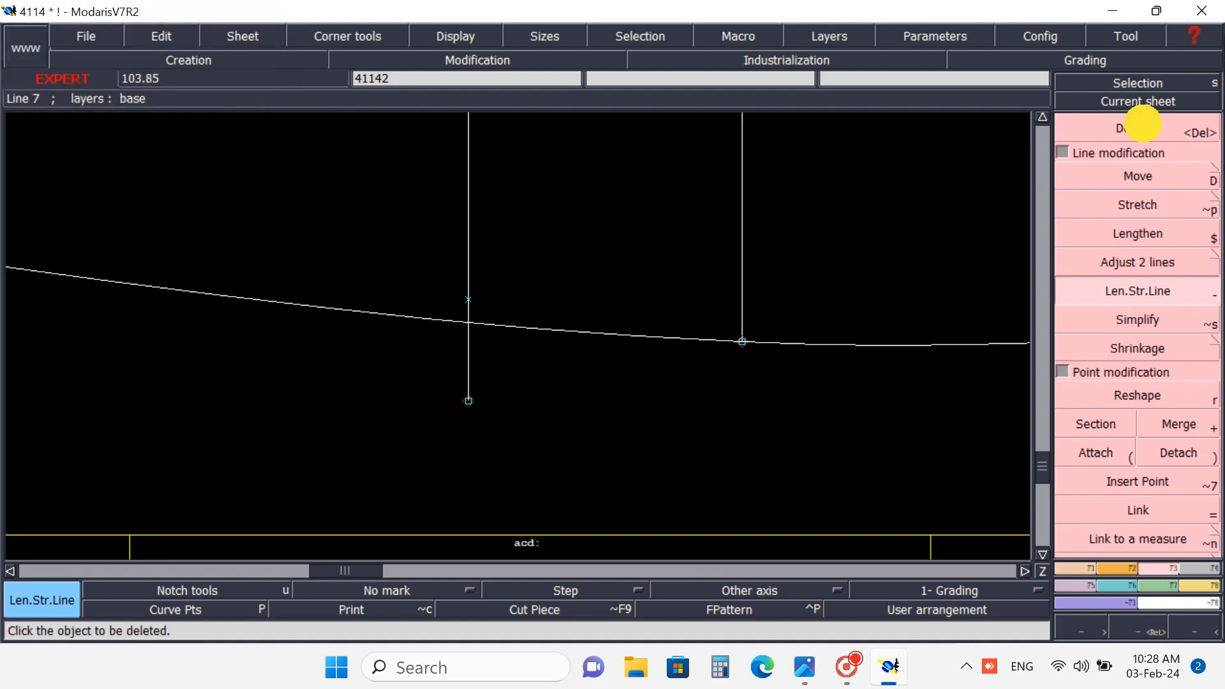
pyautogui.click(468, 300)
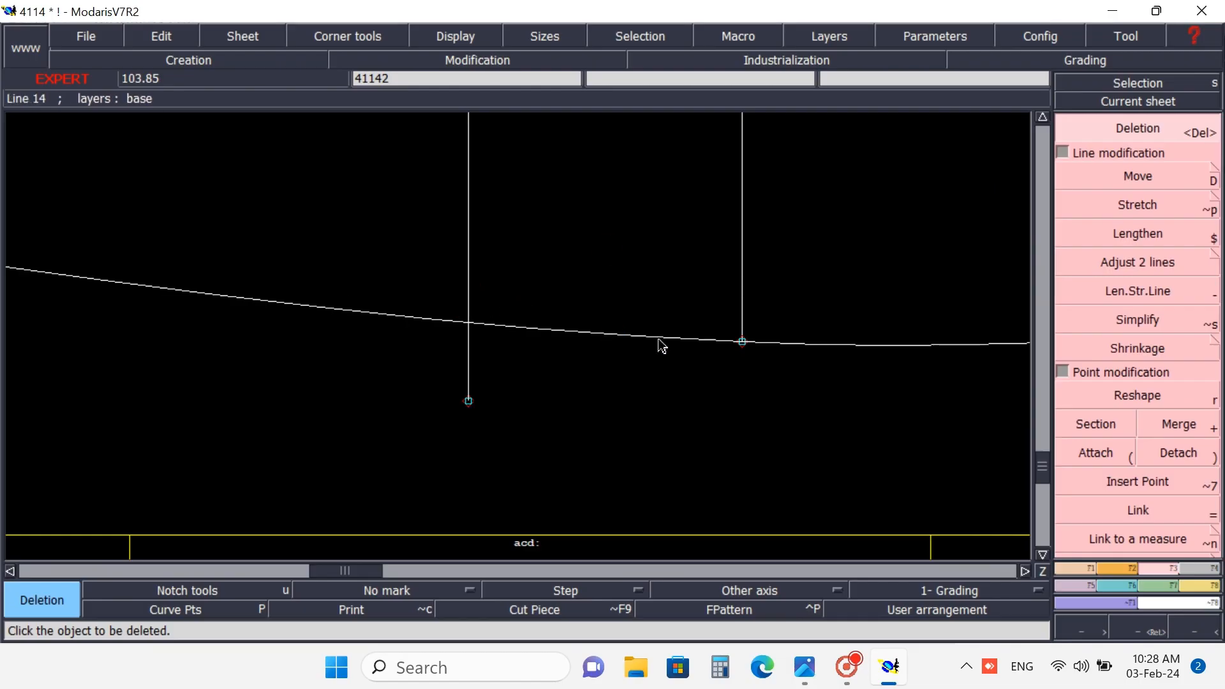
# - Trim the extended crotch line to the side seam with Adjust 2 lines
pyautogui.click(1135, 268)
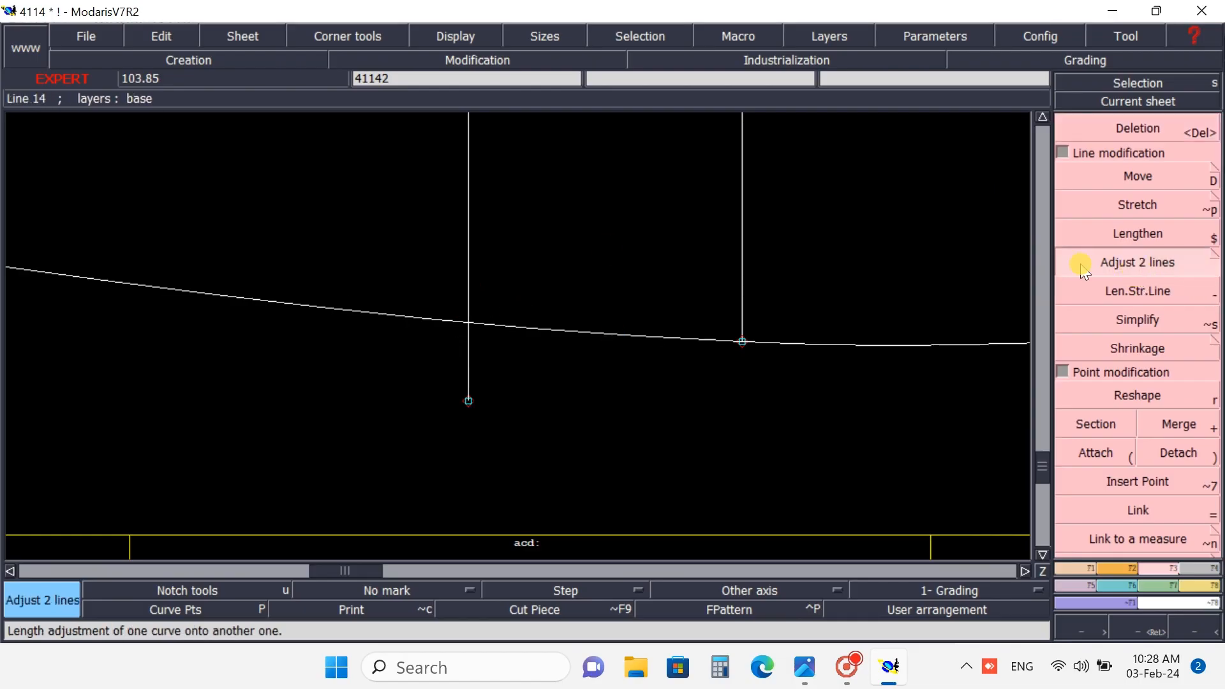
pyautogui.click(466, 265)
pyautogui.click(391, 319)
# - Delete the leftover bend point on the crotch line so it runs straight from the crotch tip to the side seam
pyautogui.click(1185, 621)
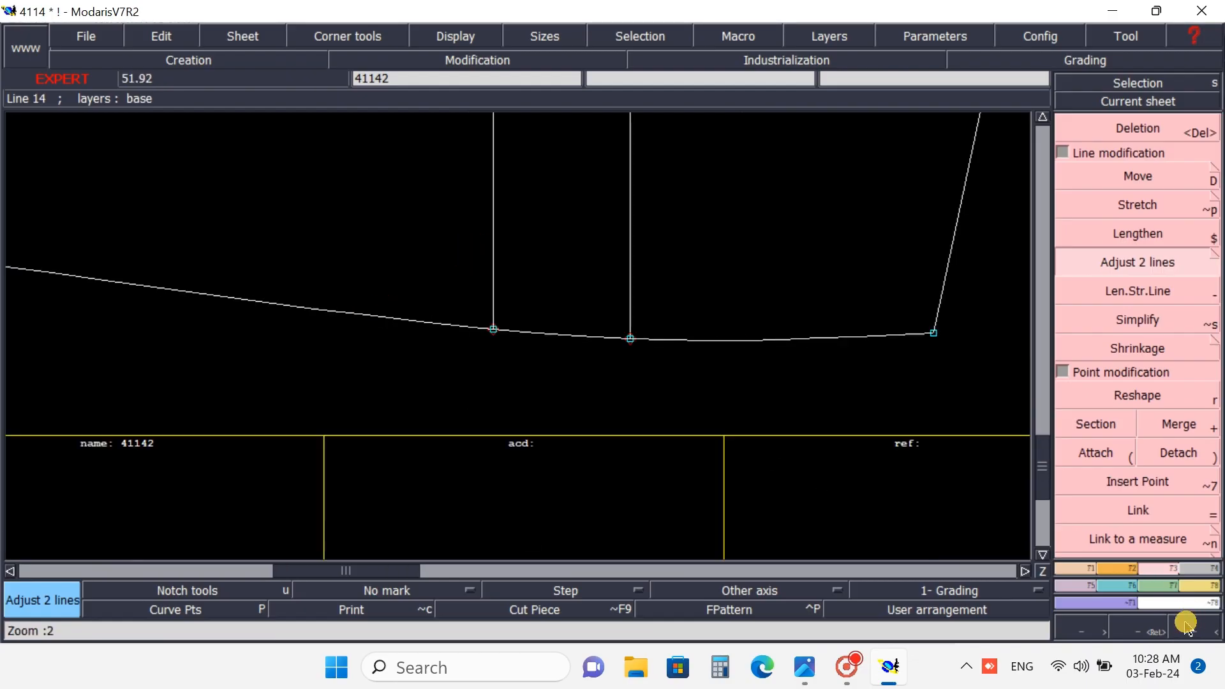
pyautogui.click(1185, 621)
pyautogui.click(1186, 621)
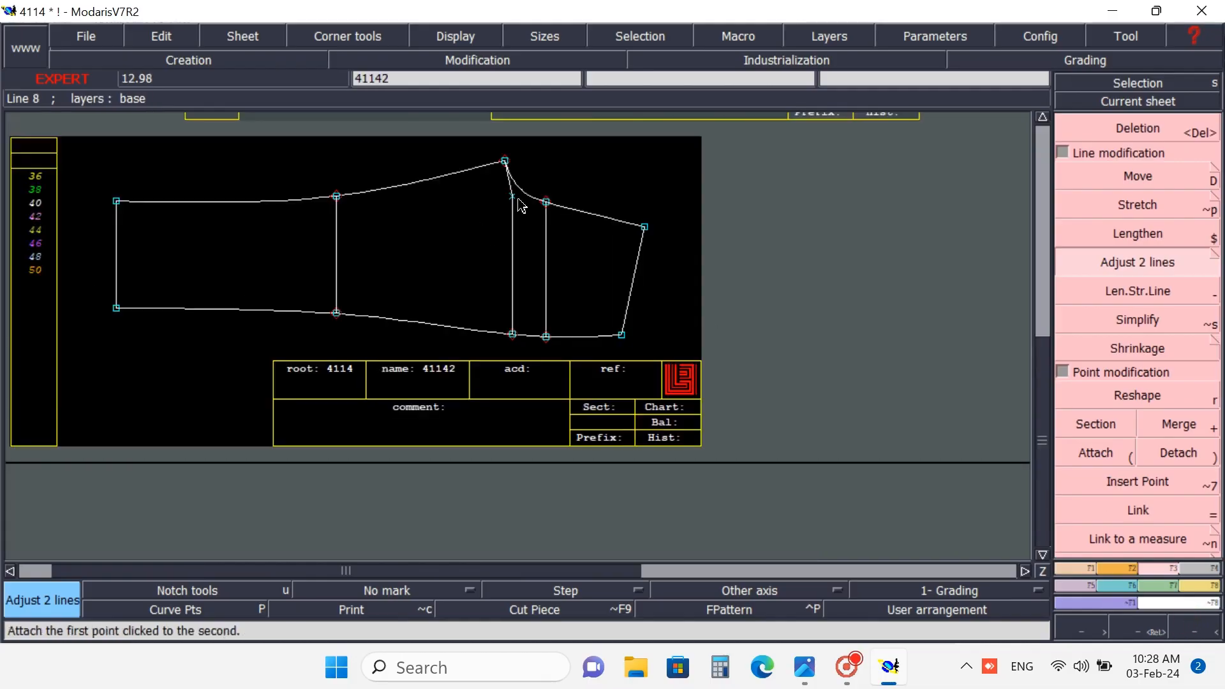
pyautogui.press('Delete')
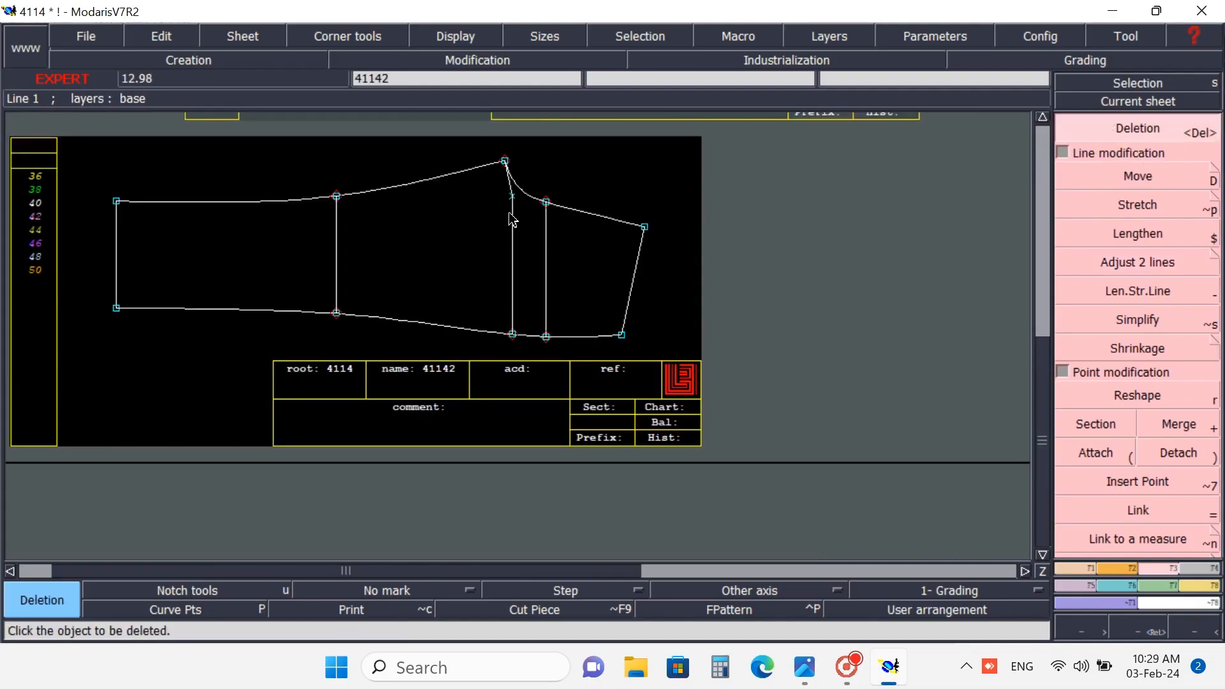
pyautogui.click(531, 233)
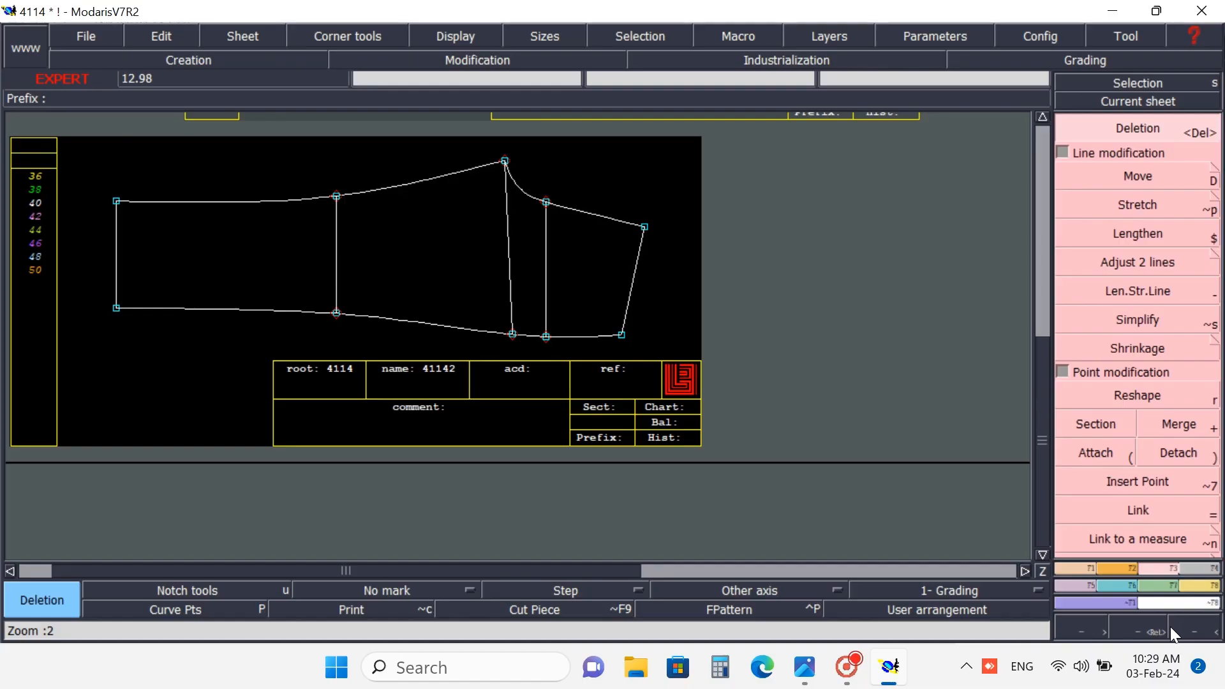
# - Set the access paths for all model, garment, rules and alteration libraries to D:/KIABI/MSS24PDMOD2/4114/
pyautogui.press('=')
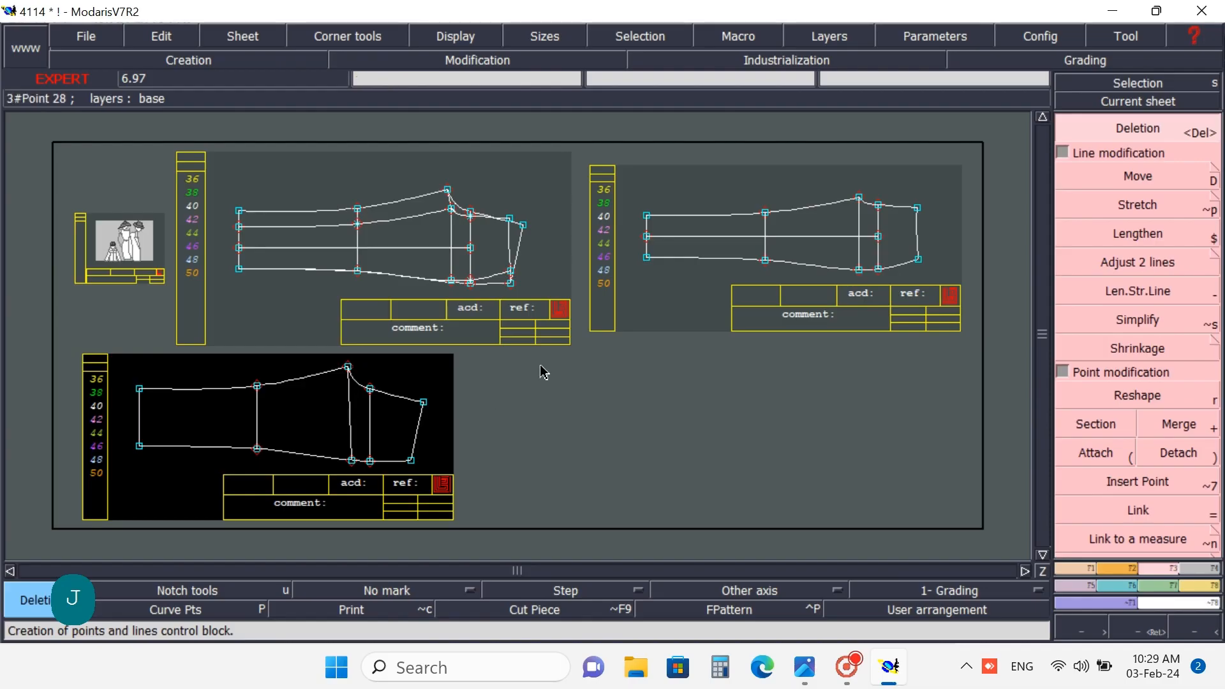
pyautogui.click(81, 38)
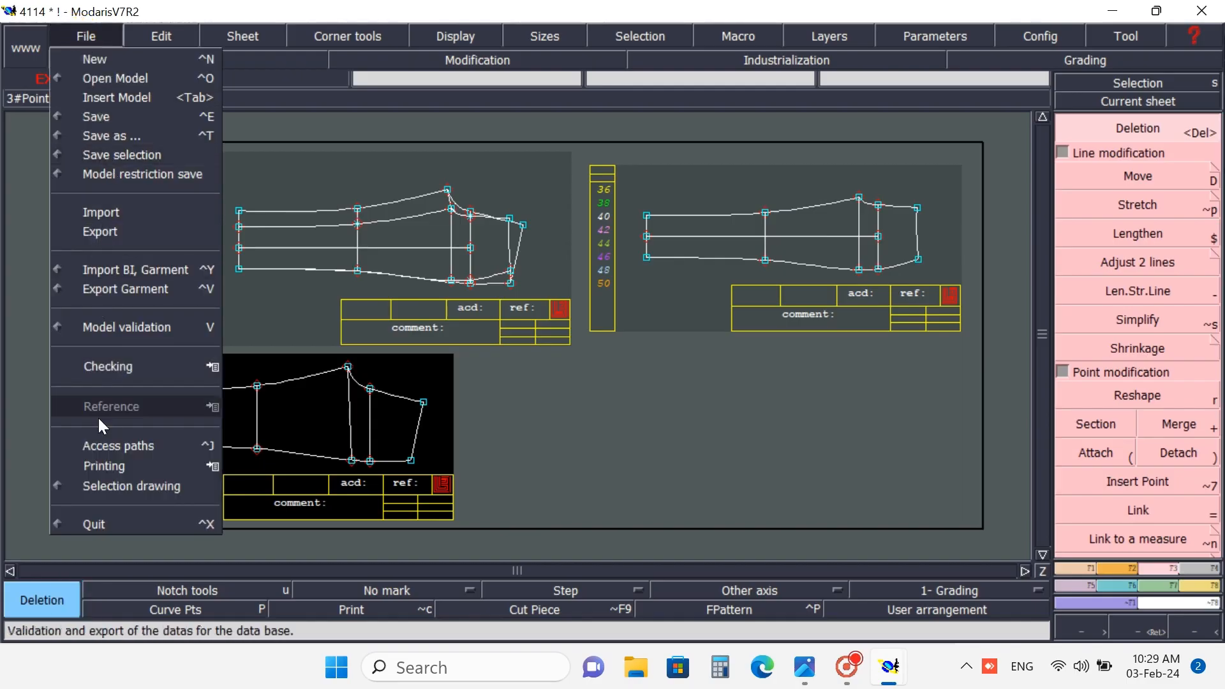
pyautogui.click(137, 447)
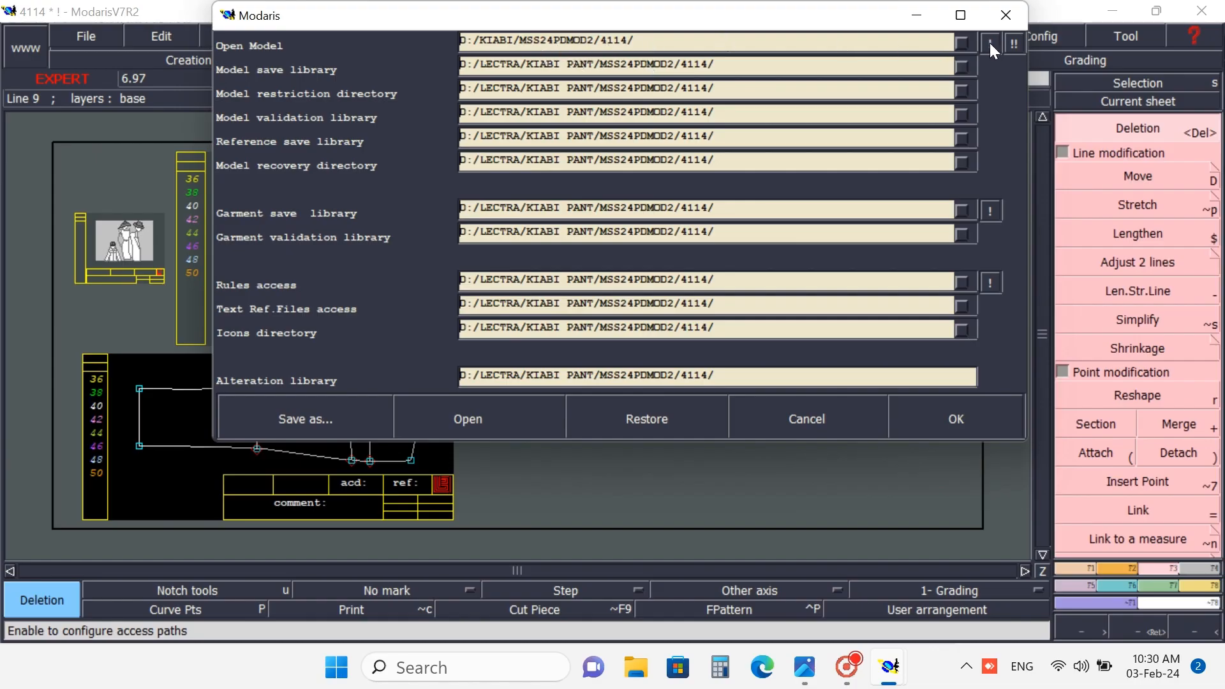
pyautogui.click(1012, 44)
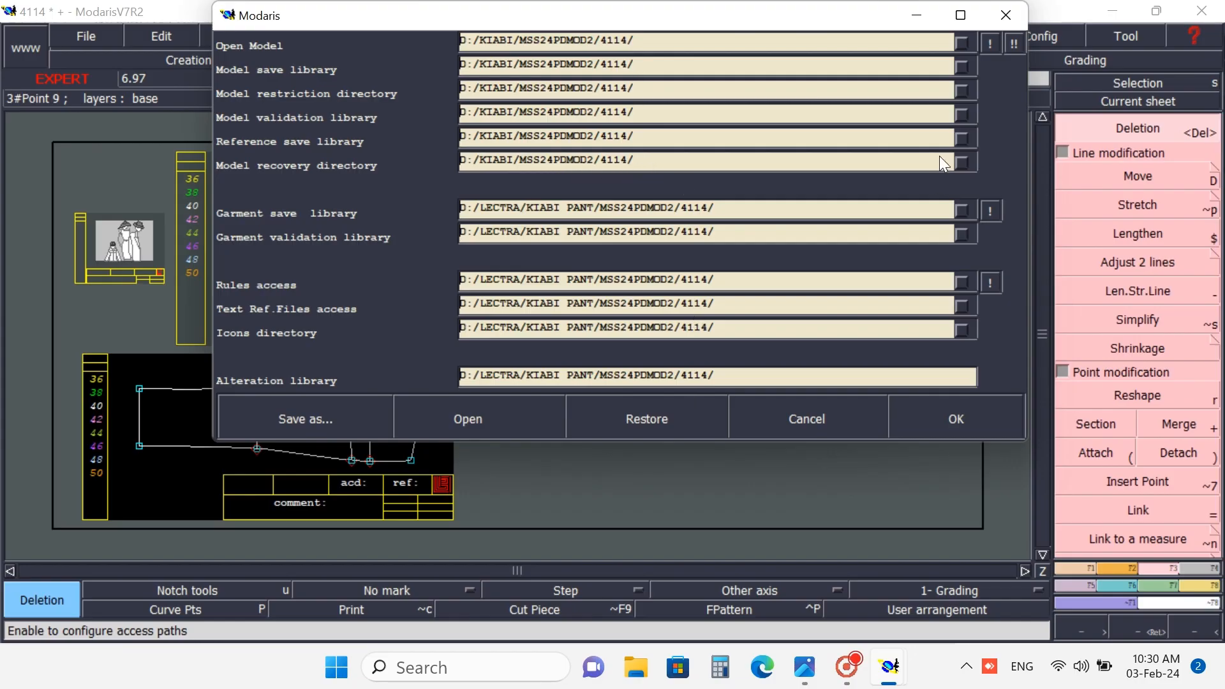
pyautogui.click(1014, 43)
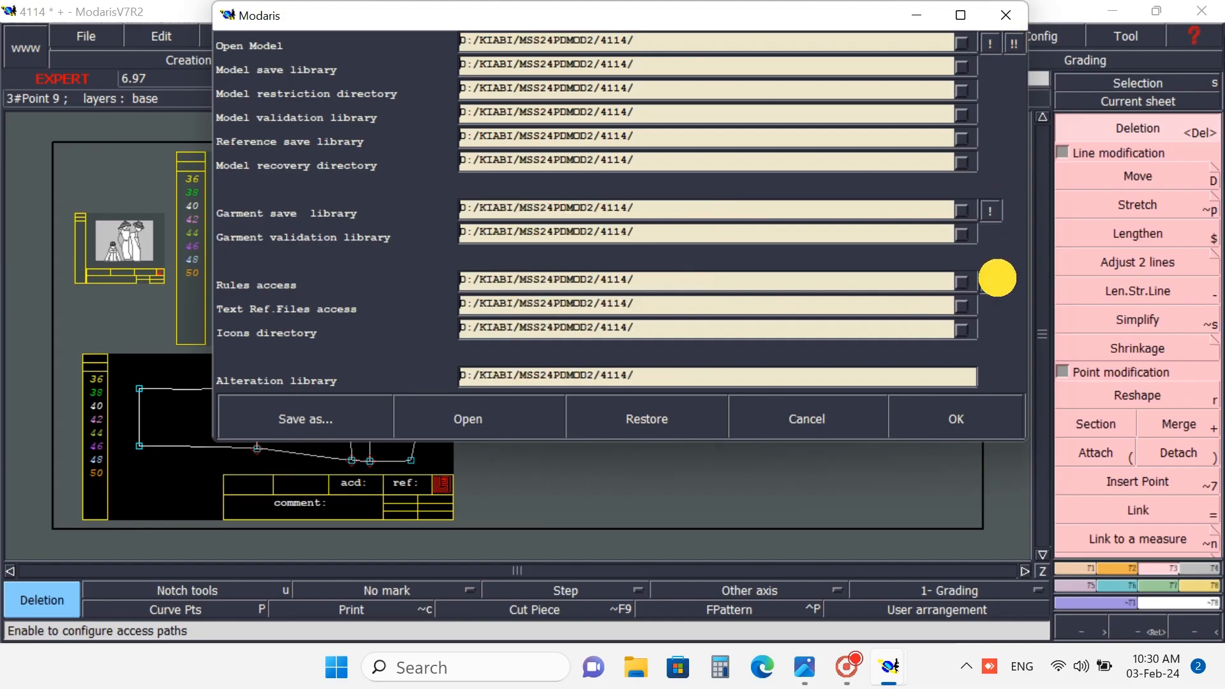
pyautogui.click(957, 420)
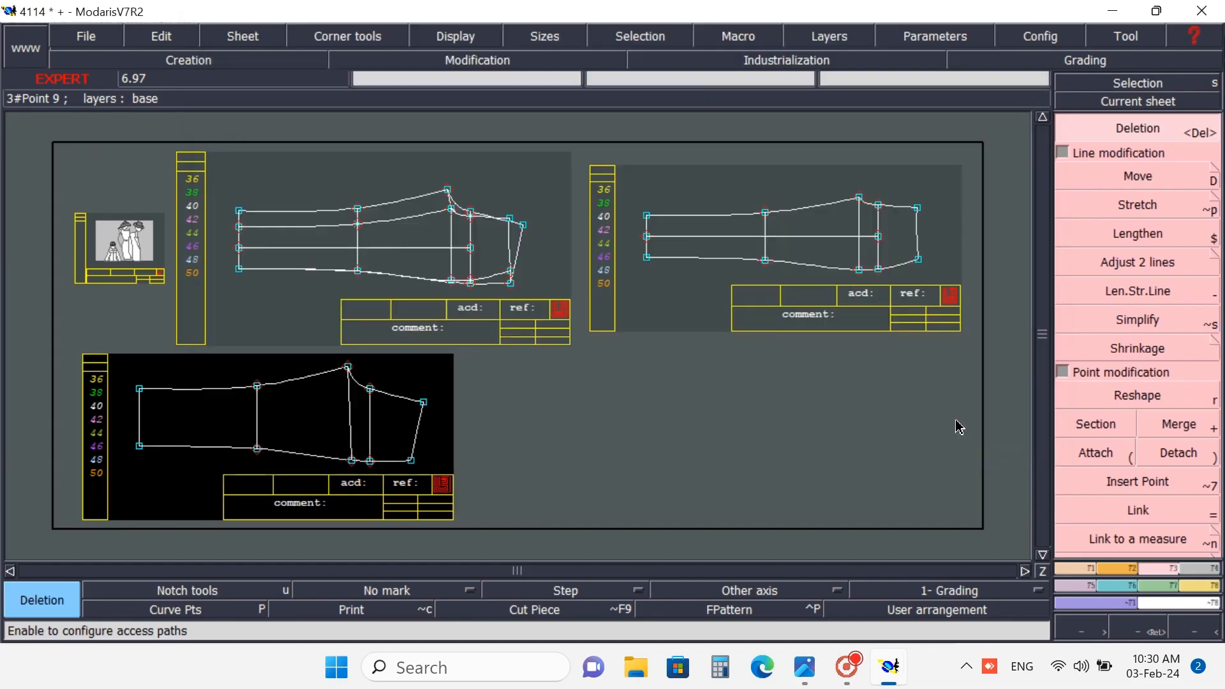
# - Save the model to the new library, overwriting the existing 4114.mdl
pyautogui.click(75, 32)
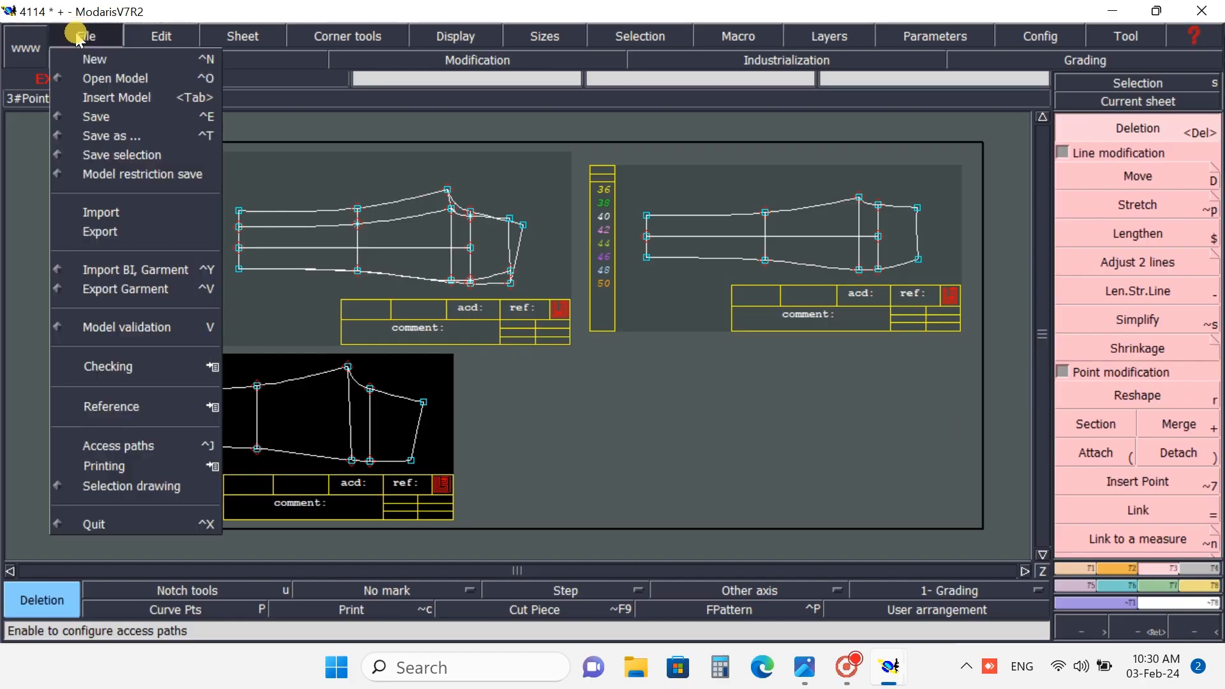
pyautogui.click(98, 116)
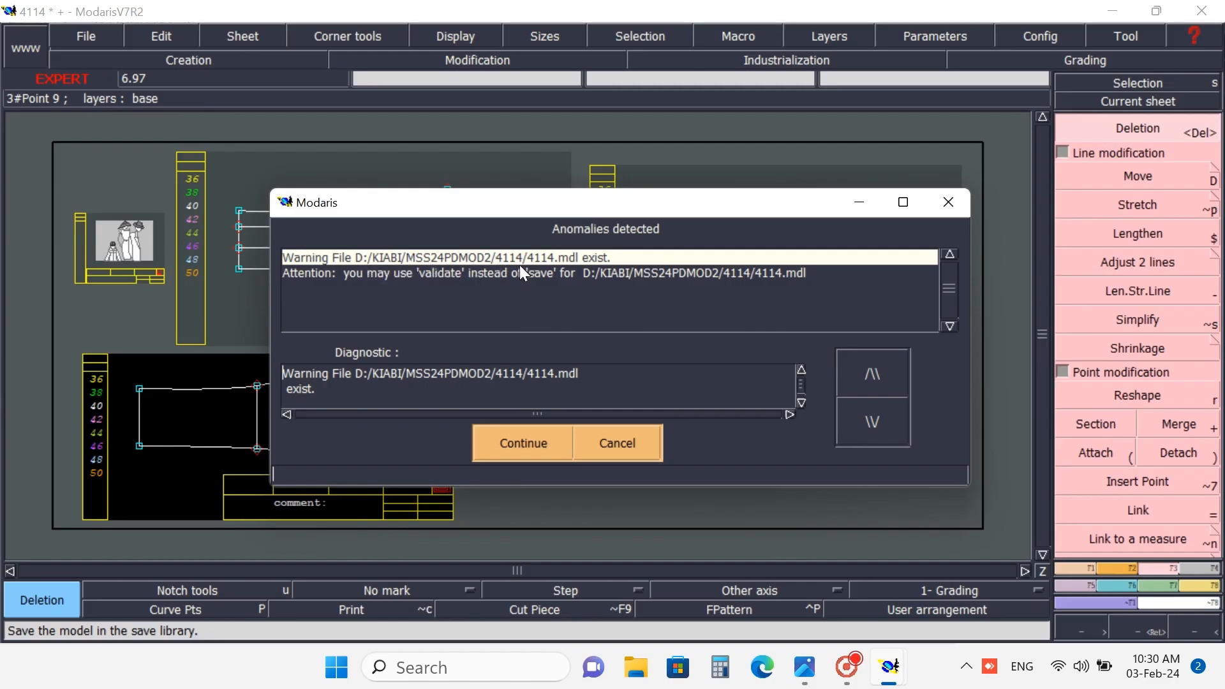
pyautogui.click(514, 443)
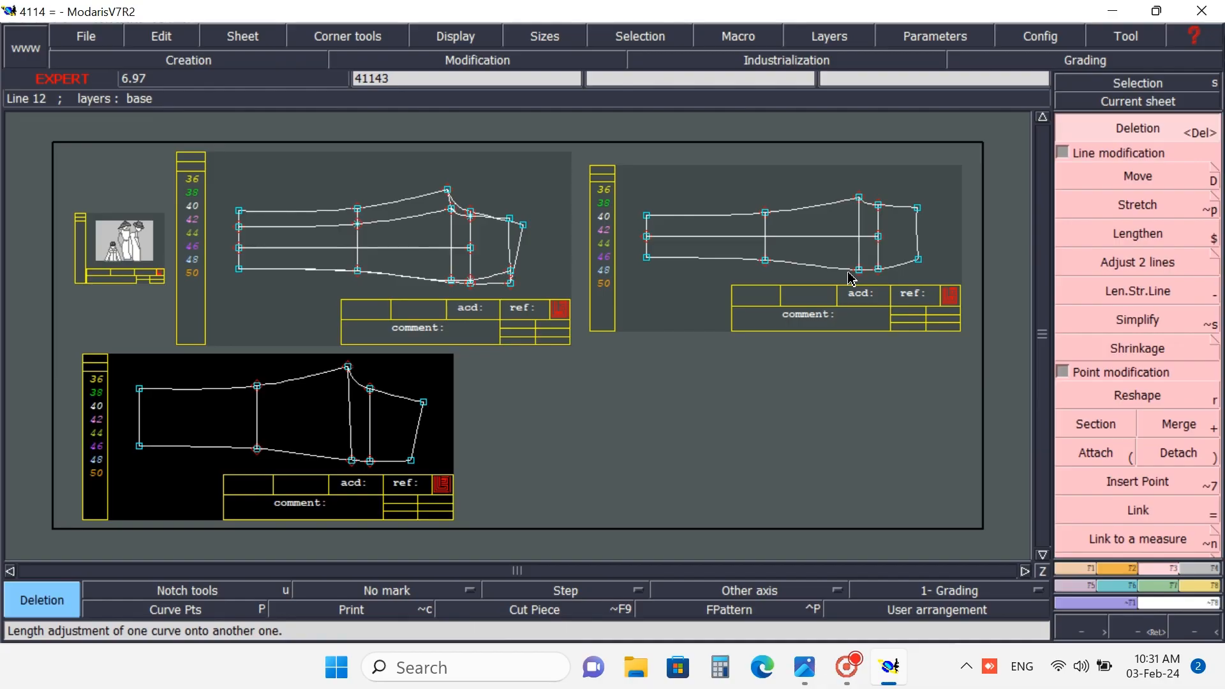
# - Make front sheet 41143 current and check the front pocket opening width and height in the measurement chart image in Photos
pyautogui.click(1129, 102)
pyautogui.click(799, 223)
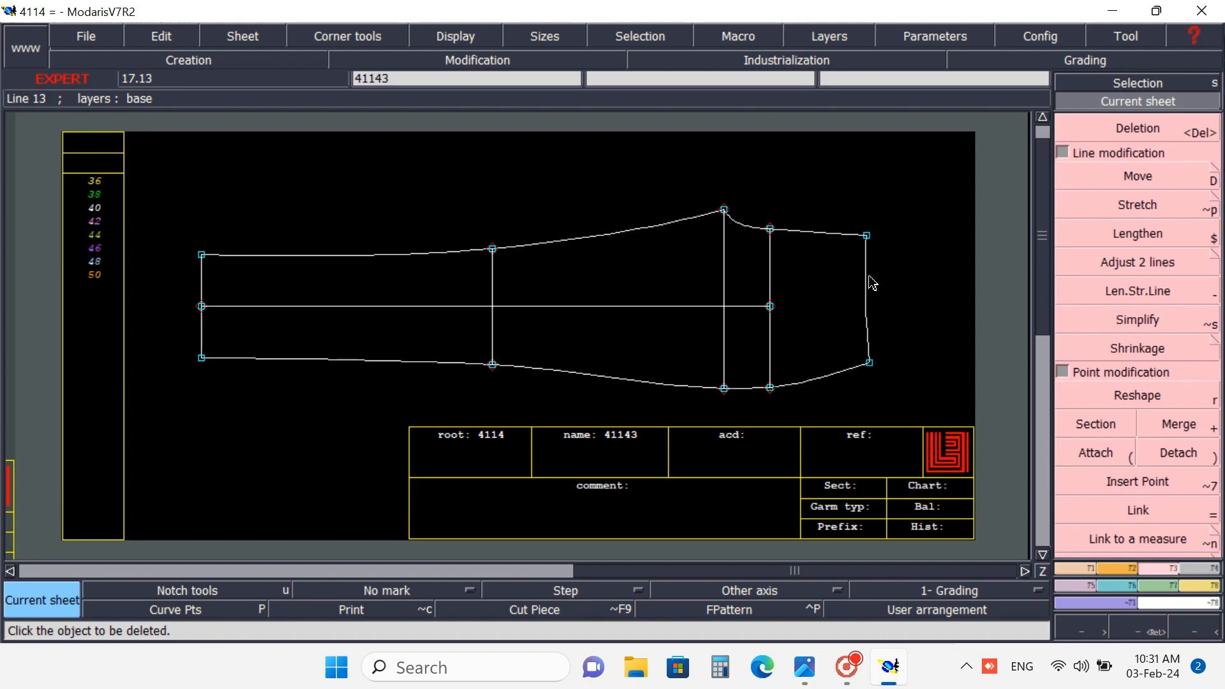
pyautogui.click(805, 667)
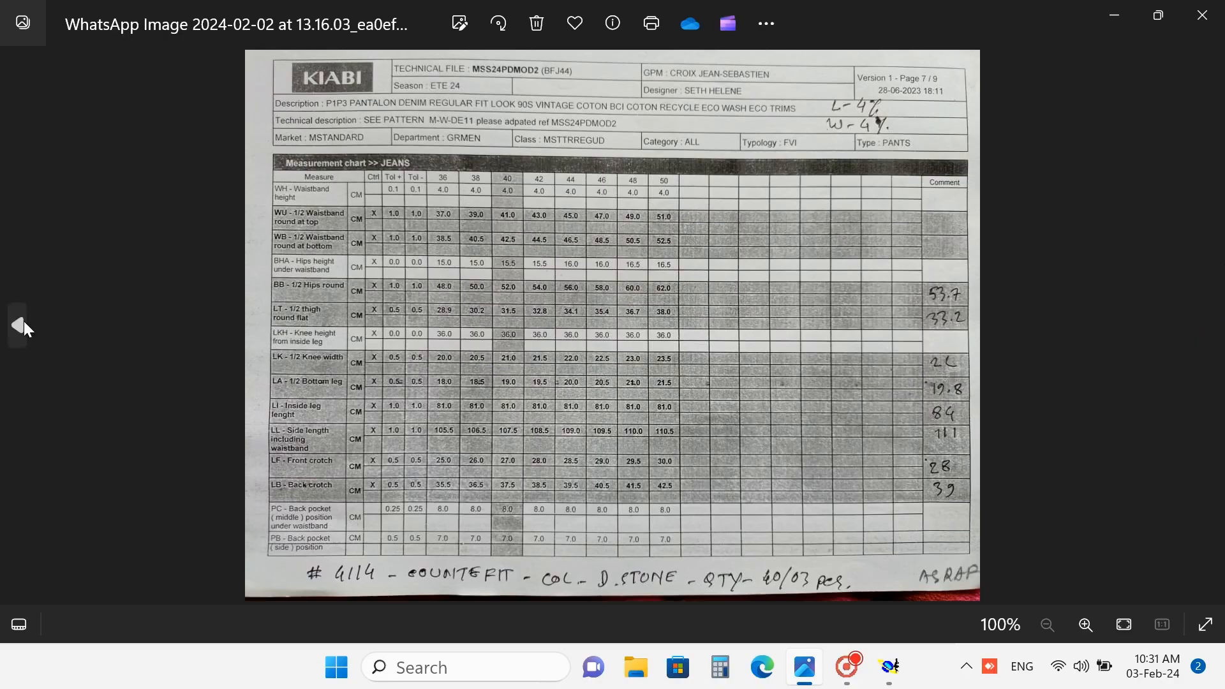
pyautogui.click(20, 324)
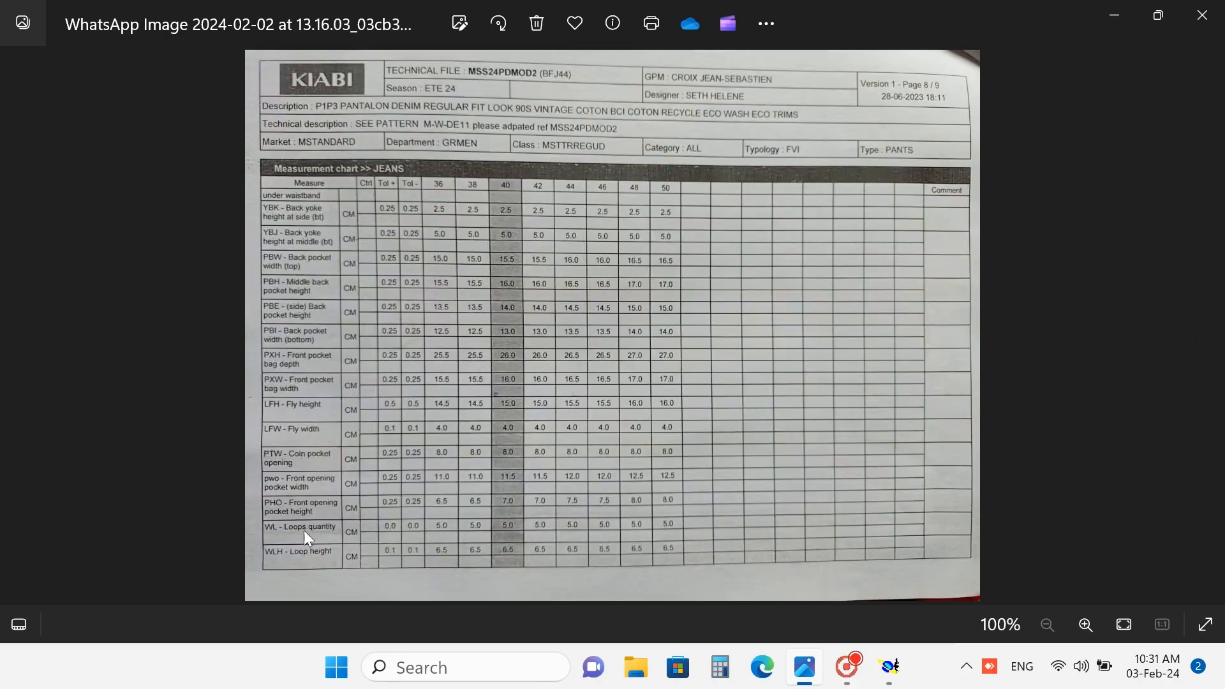
pyautogui.scroll(3, 303, 530)
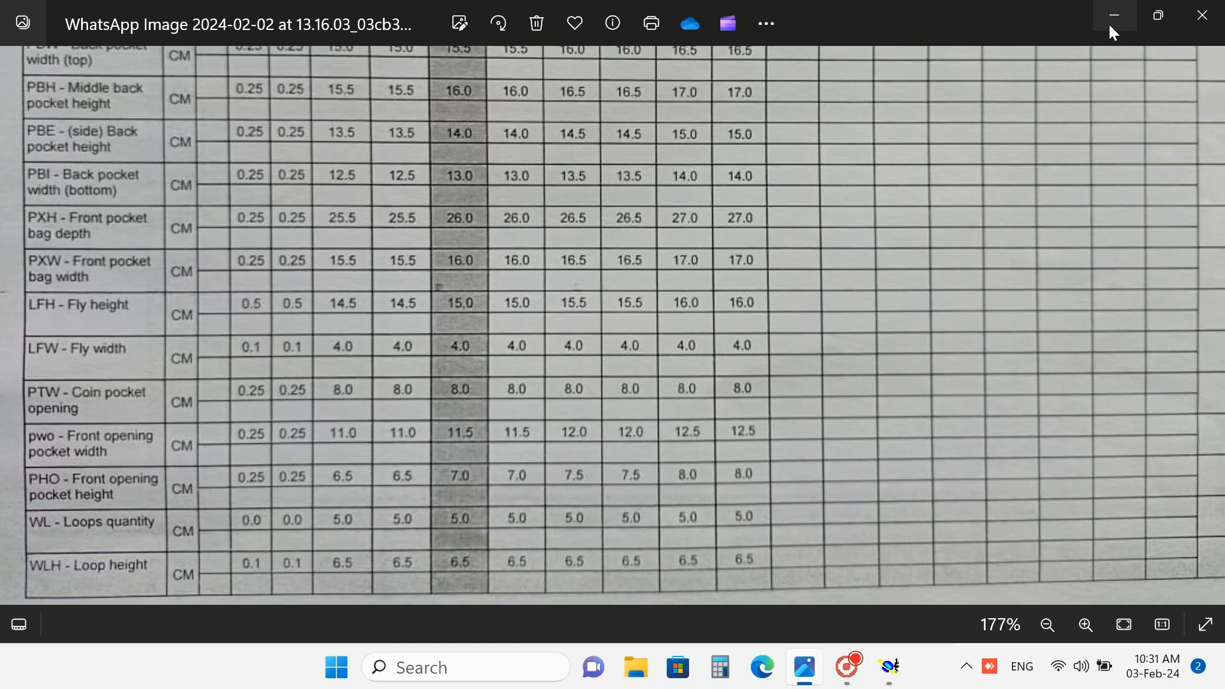
pyautogui.scroll(-3, 925, 212)
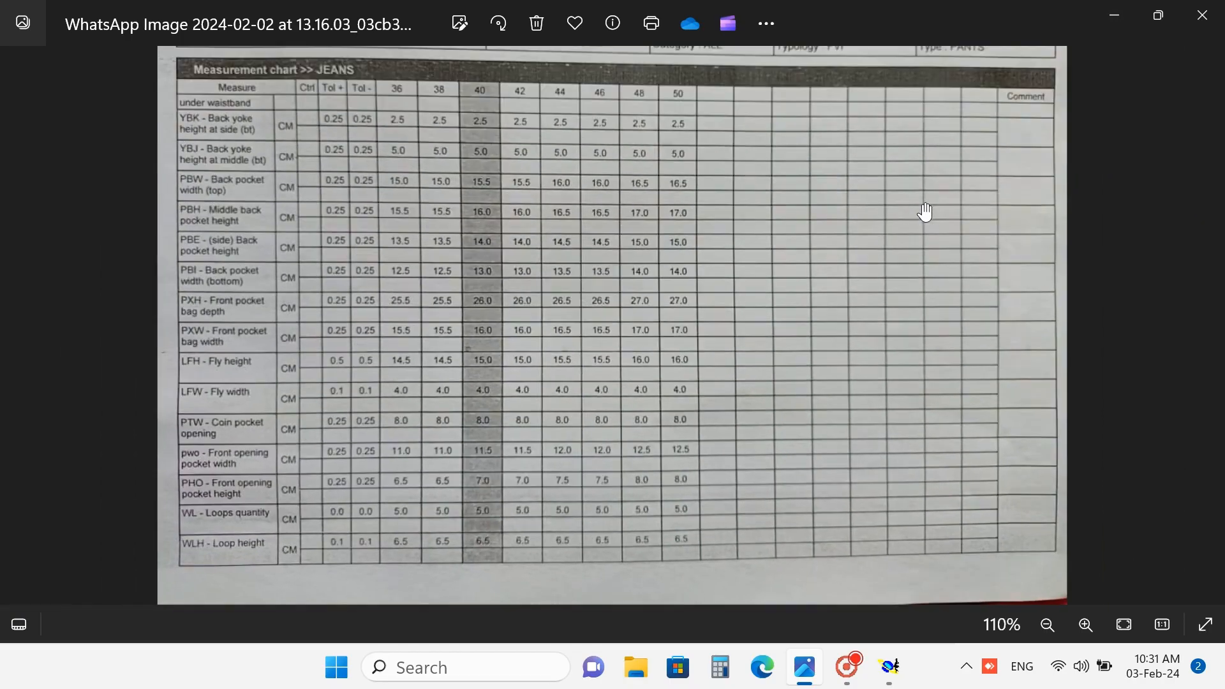
pyautogui.scroll(-1, 925, 212)
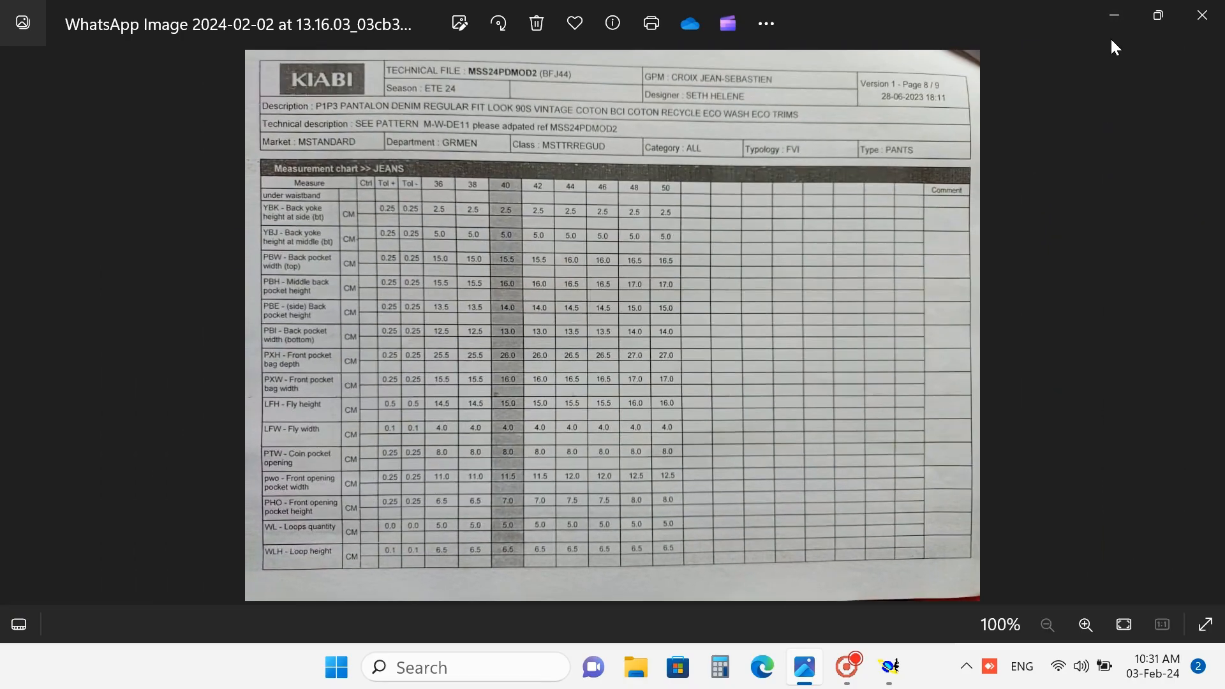
pyautogui.click(1117, 21)
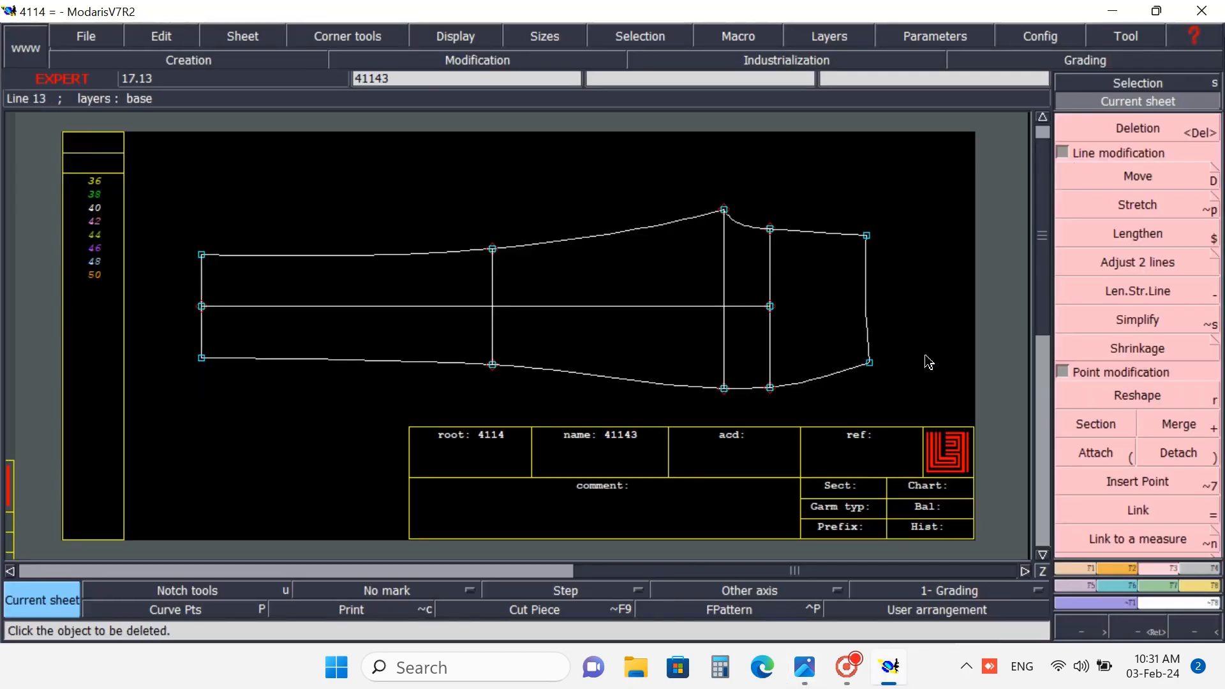
# - Add a developed point on the front's waist line at a curve length of -11.5 cm from the side seam corner
pyautogui.click(1077, 567)
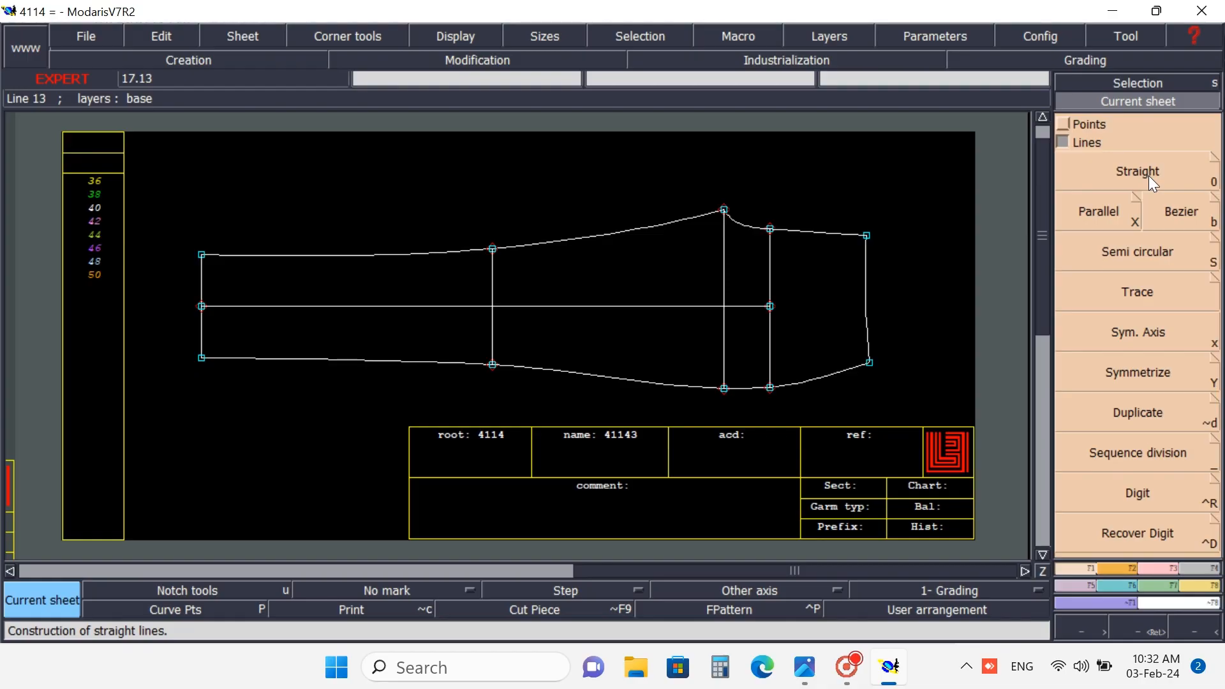
pyautogui.click(1069, 123)
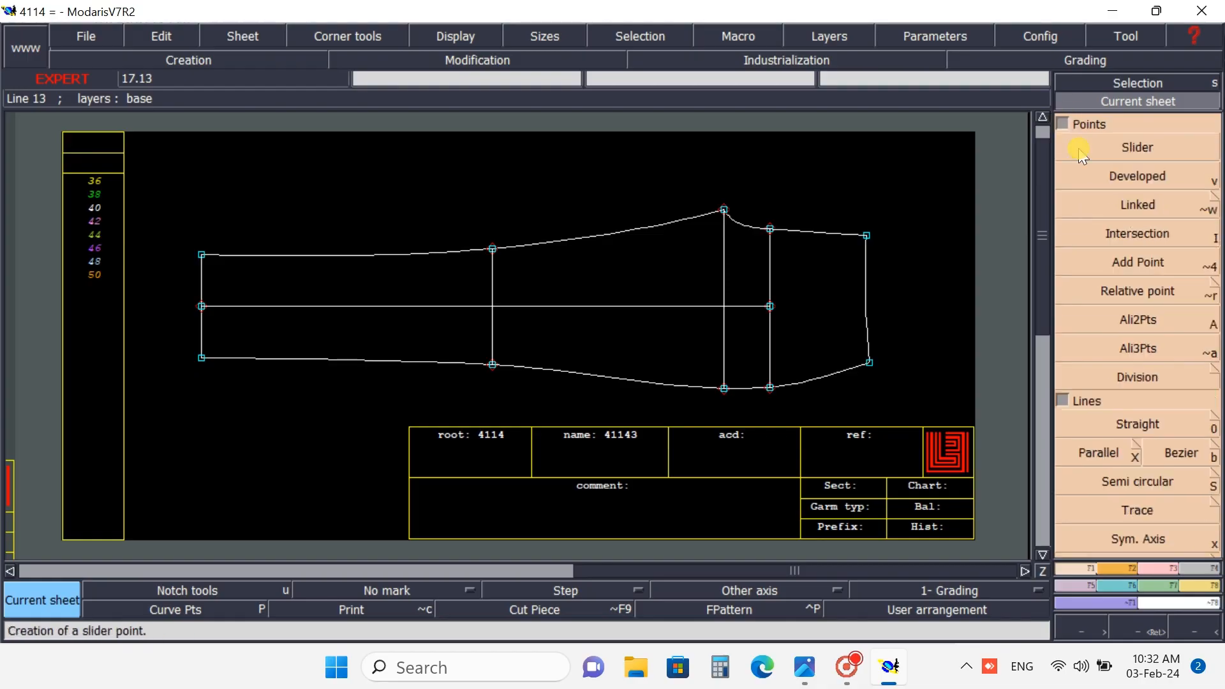
pyautogui.click(1142, 175)
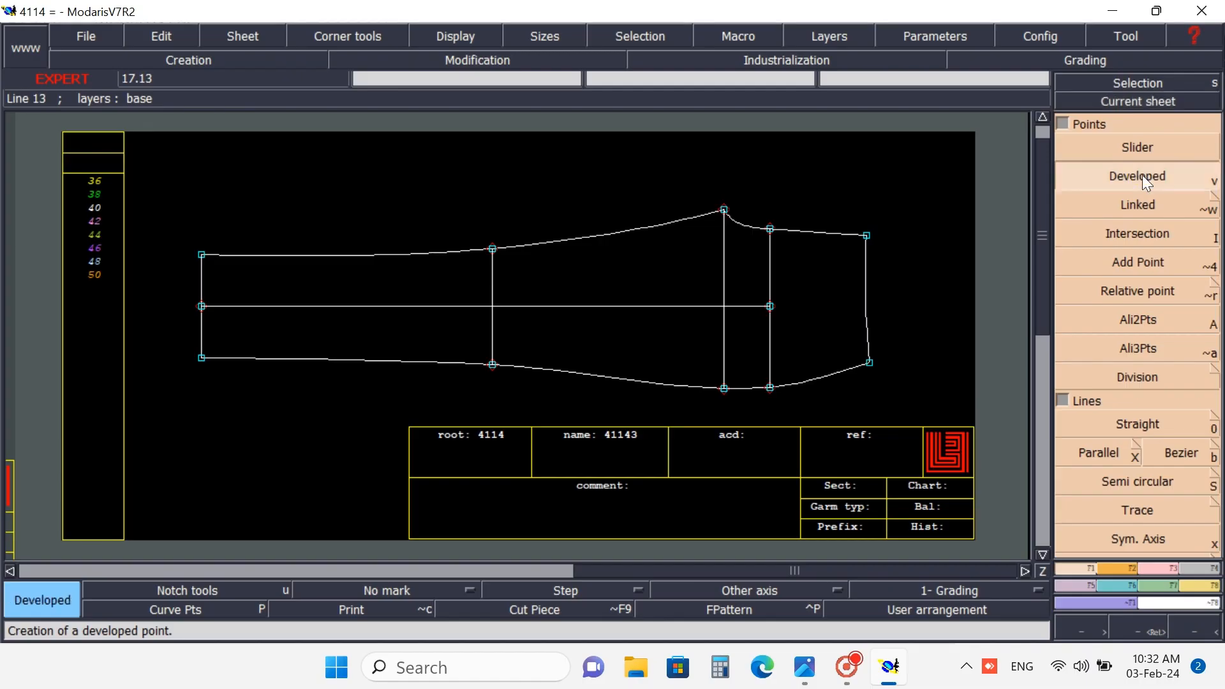
pyautogui.click(870, 364)
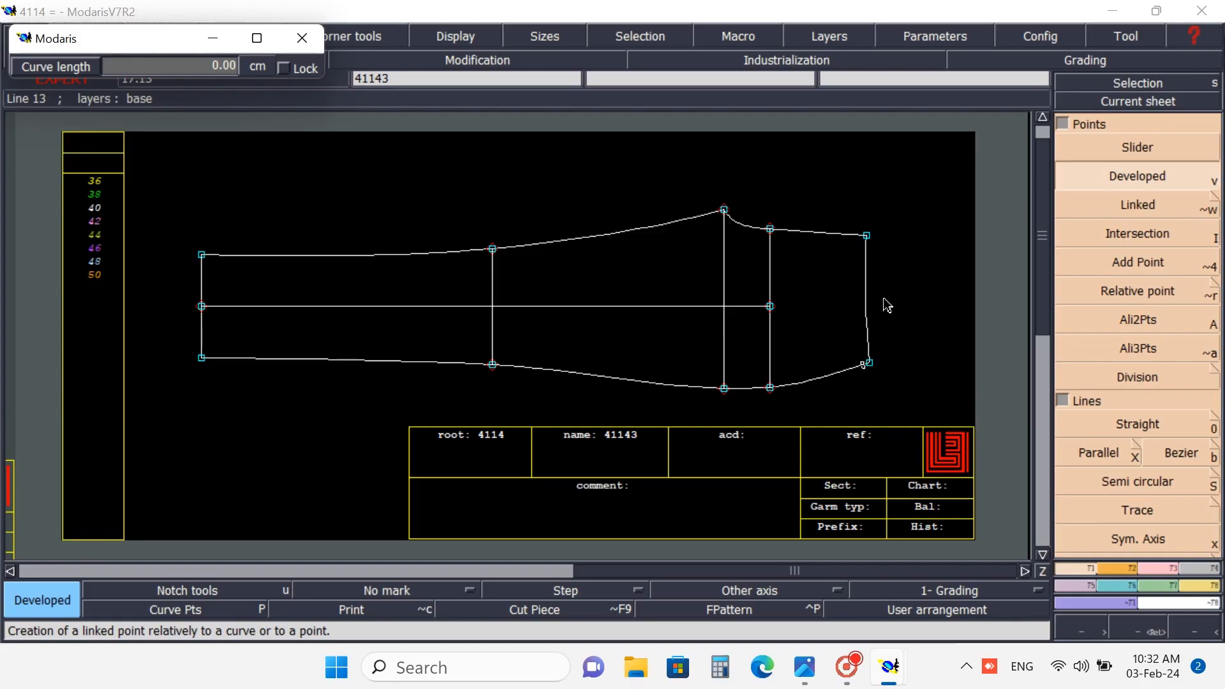
pyautogui.press('space')
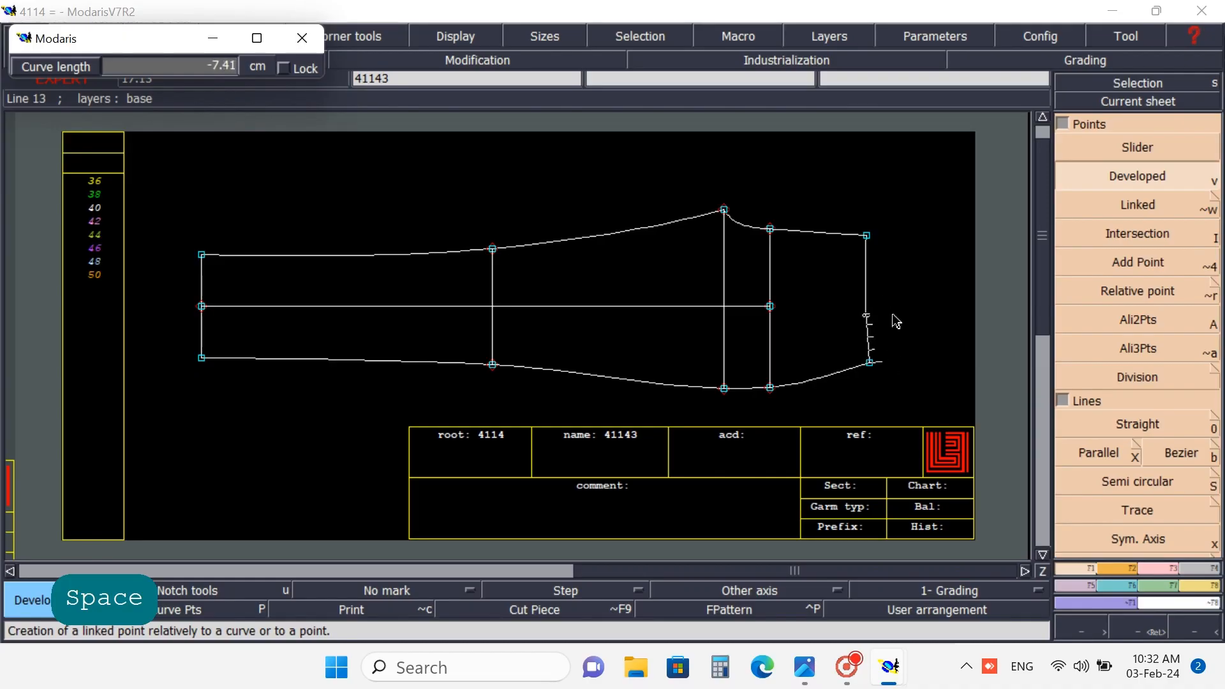
pyautogui.press('Up')
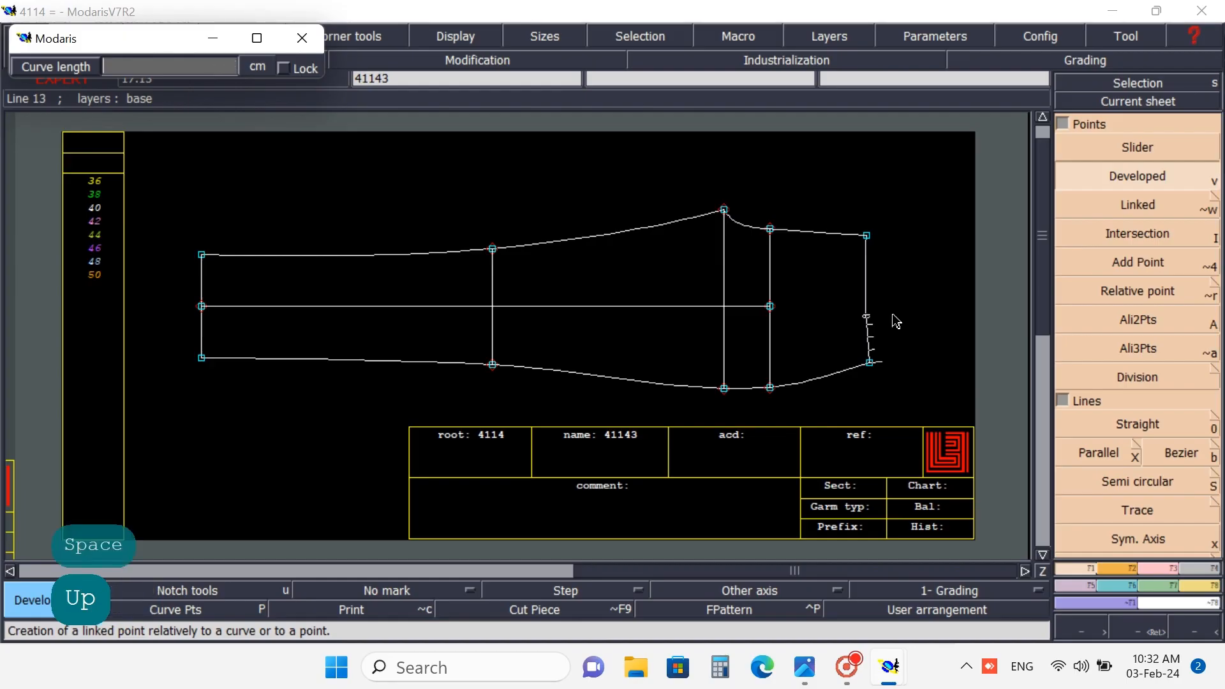
pyautogui.write('-')
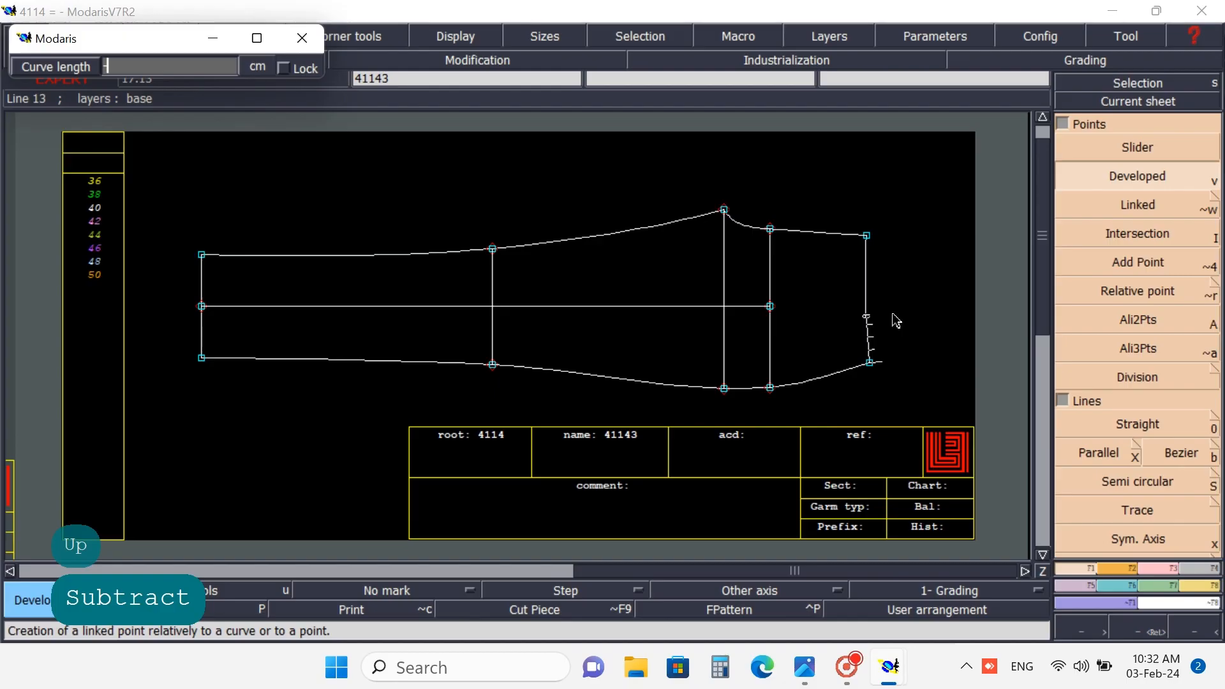
pyautogui.write('11.5')
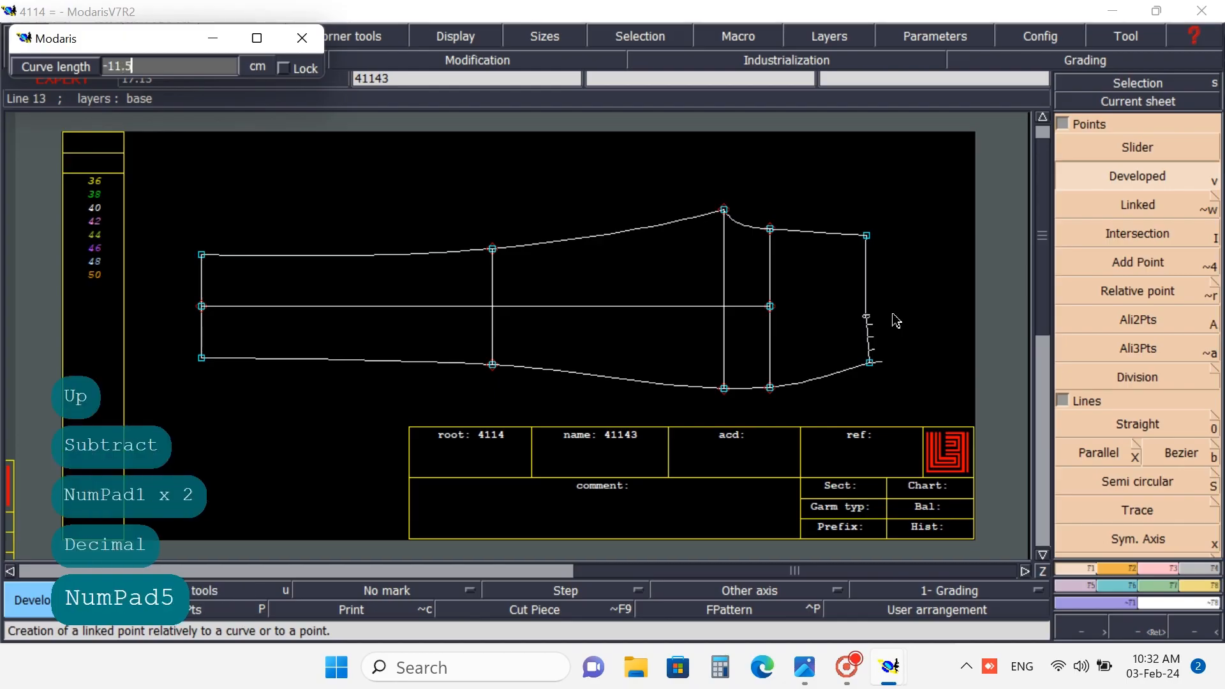
pyautogui.press('Return')
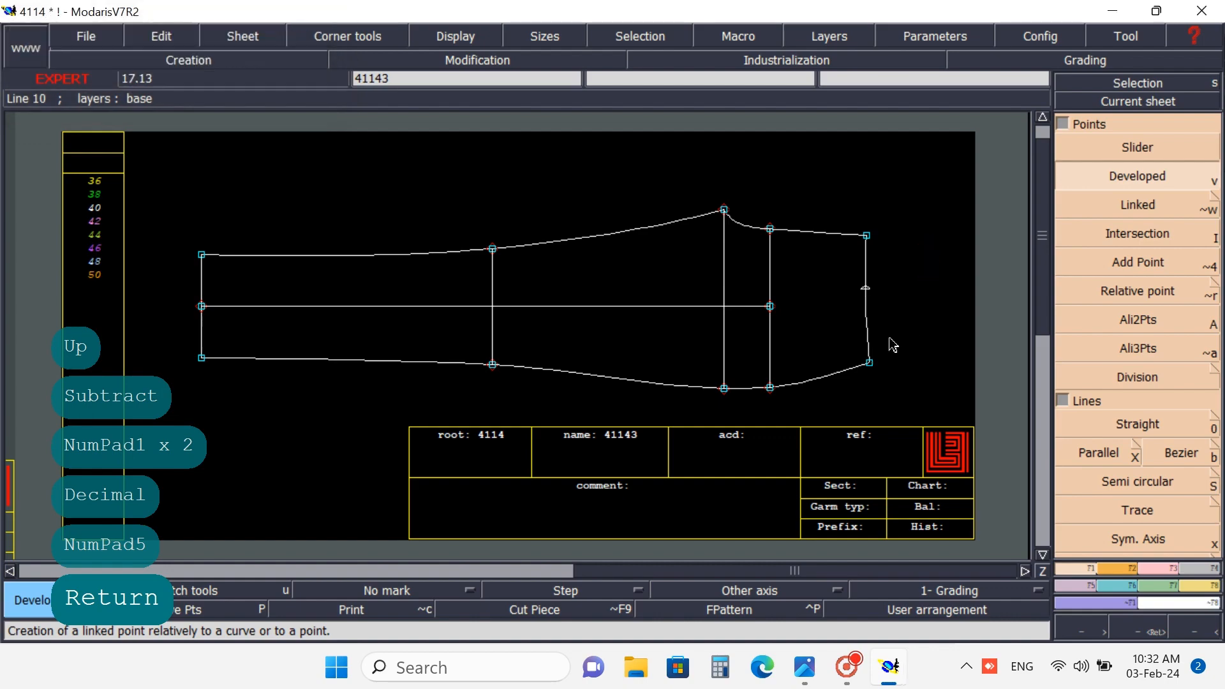
# - Add a developed point on the front's side seam at a curve length of -7 cm from the waist corner
pyautogui.click(869, 362)
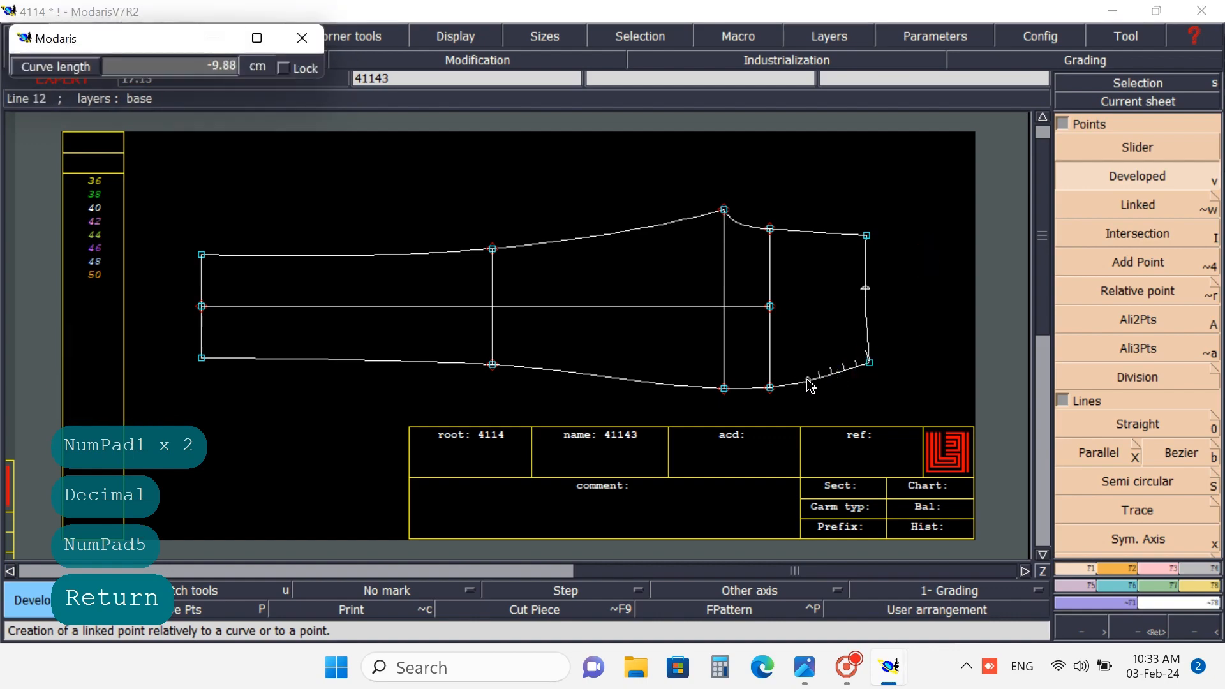
pyautogui.press('Up')
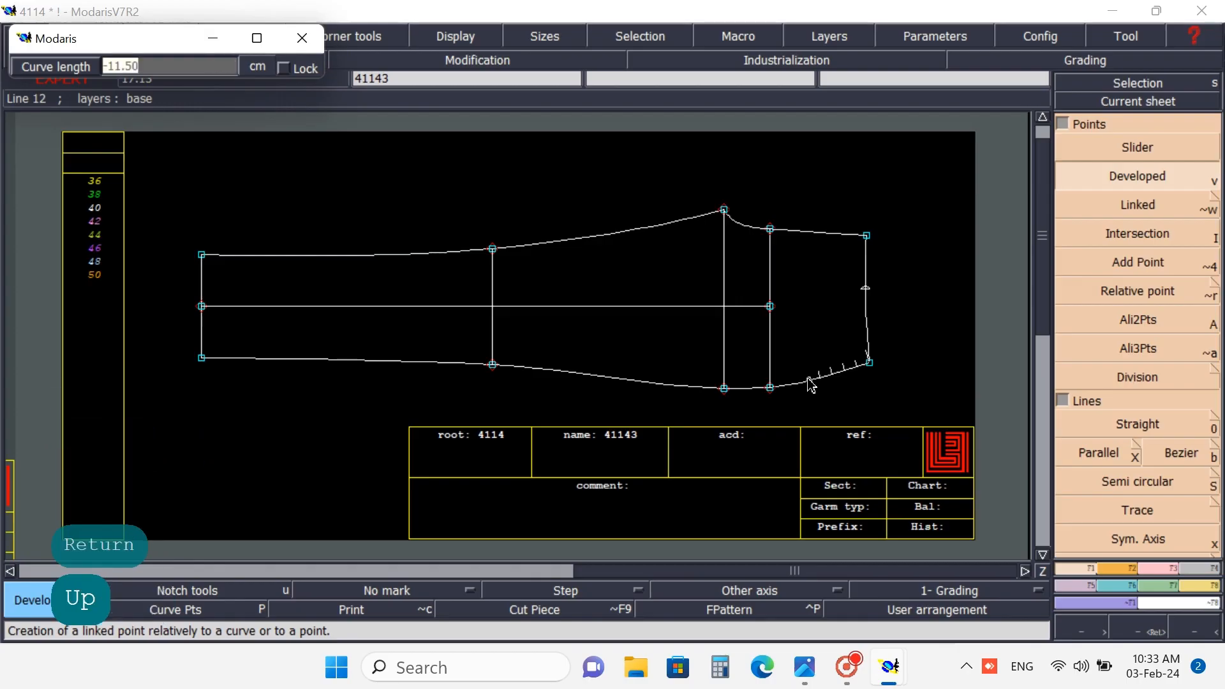
pyautogui.write('-')
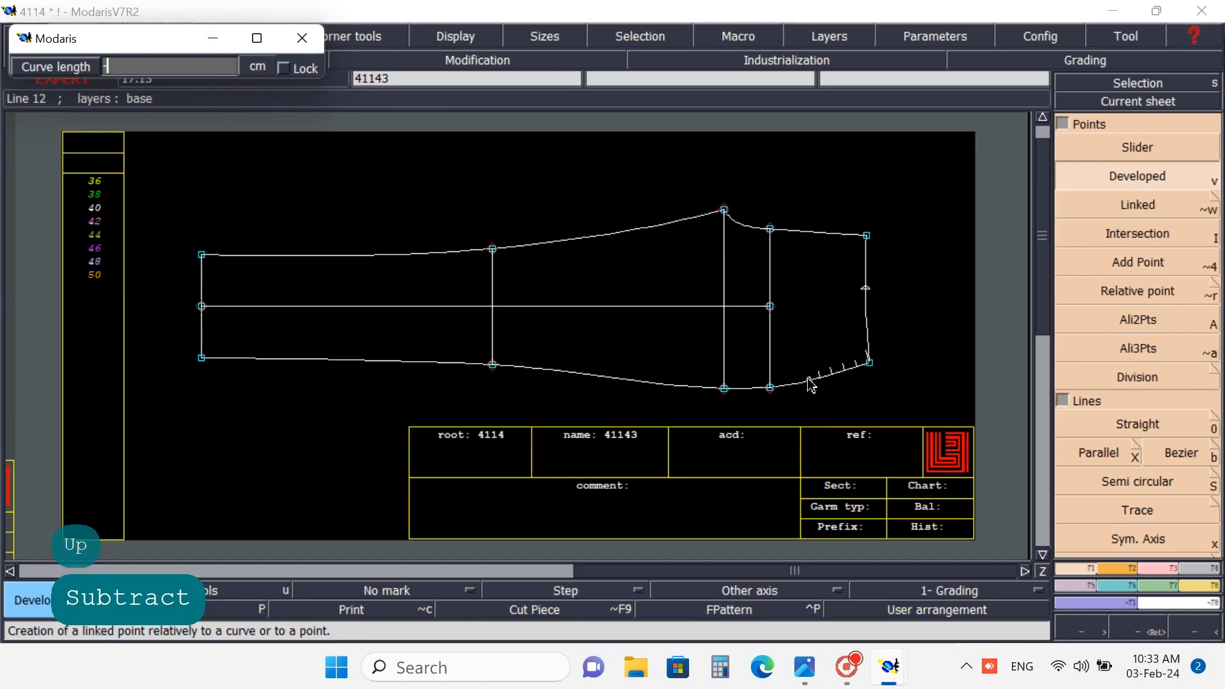
pyautogui.write('7')
pyautogui.press('Return')
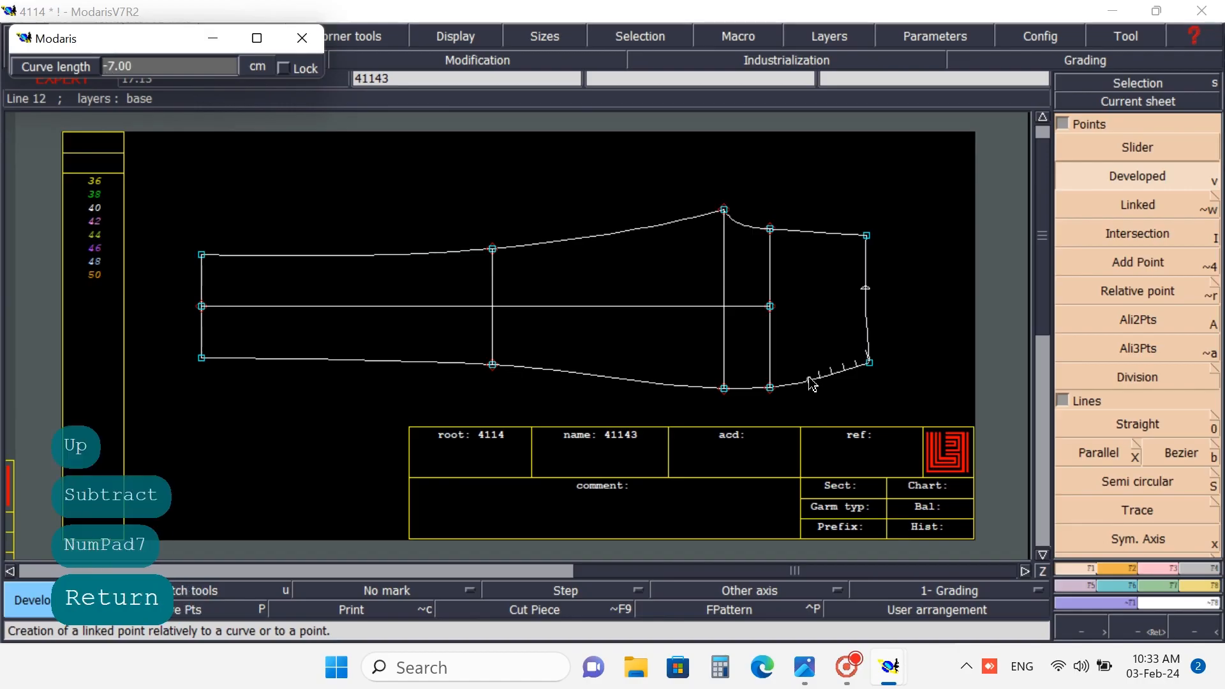
pyautogui.click(869, 393)
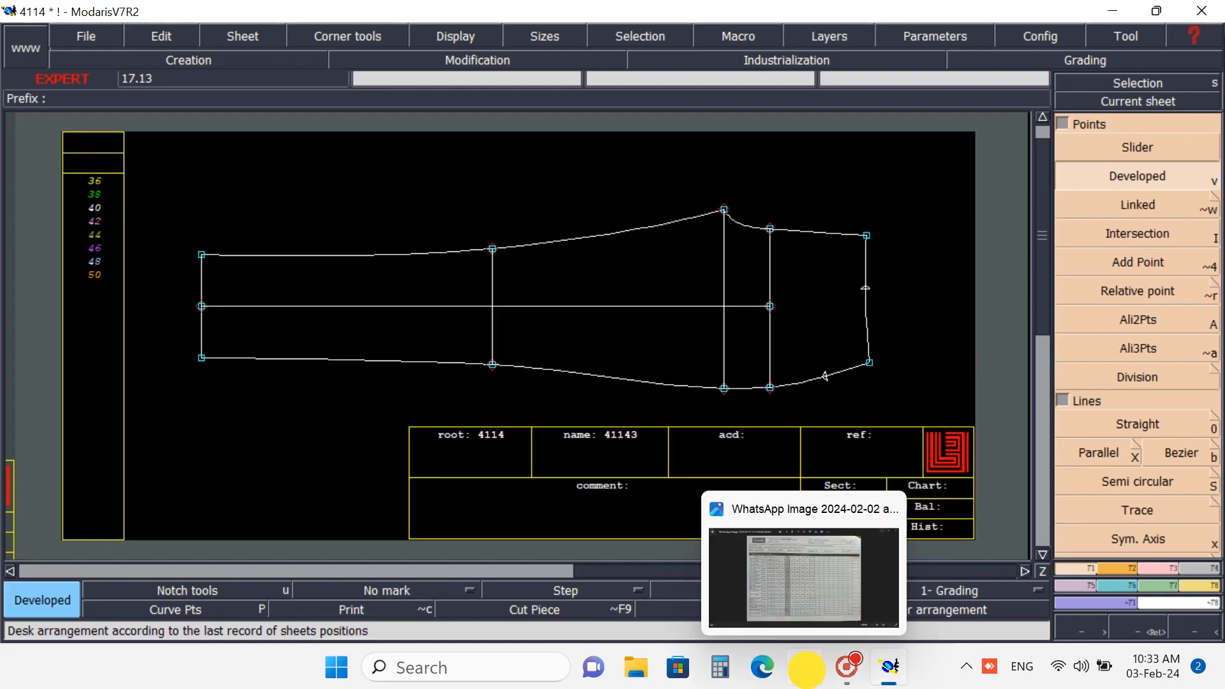
# - Check the front pocket bag depth and width for size 40 in the measurement chart image in Photos
pyautogui.click(805, 667)
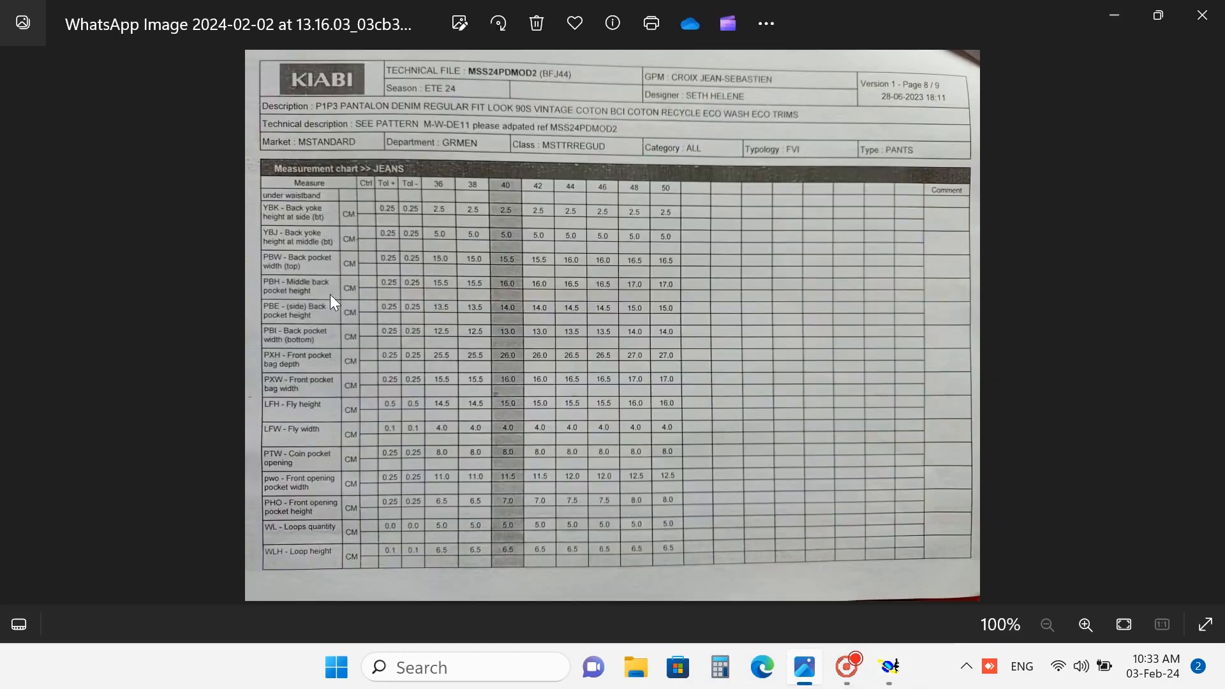
pyautogui.scroll(3, 330, 289)
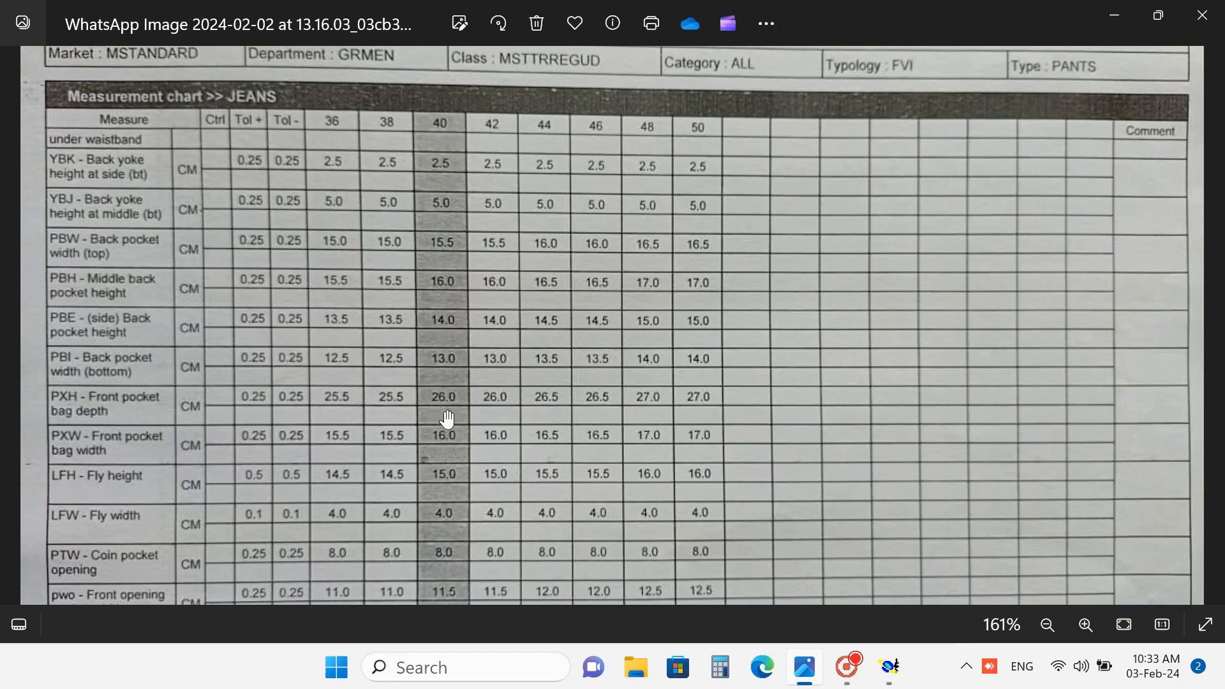
pyautogui.click(1114, 14)
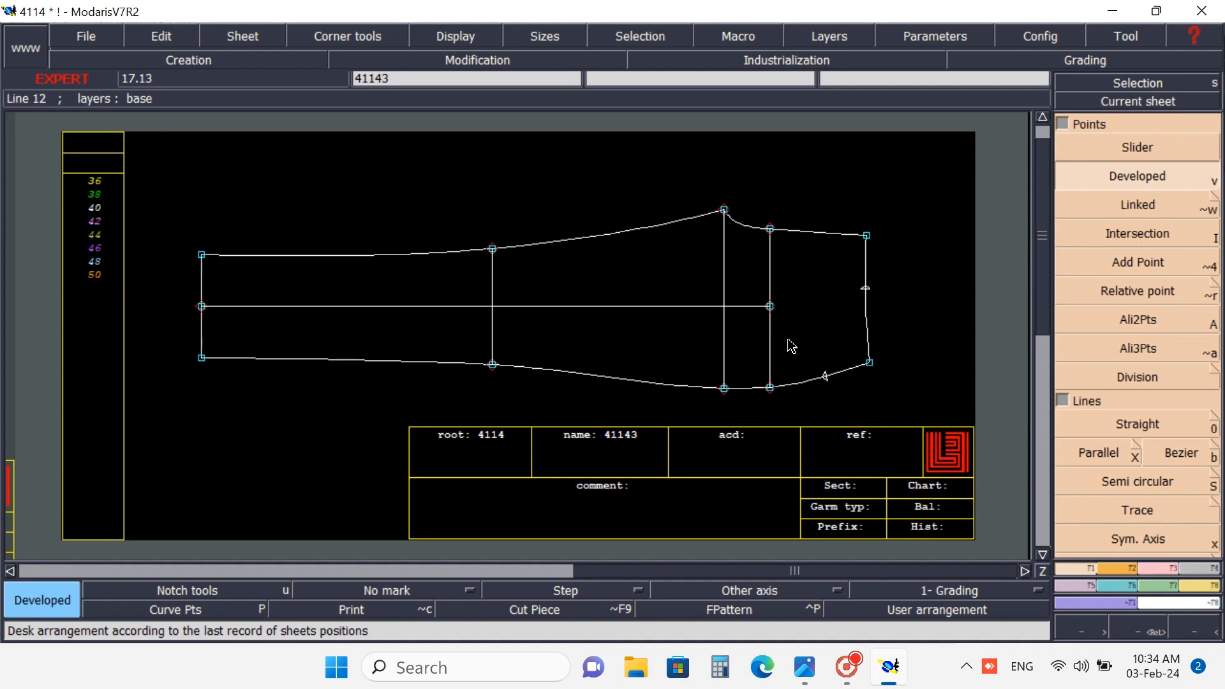
# - Add a developed point on the front's hip line at a curve length of -17 cm from the side seam
pyautogui.click(769, 388)
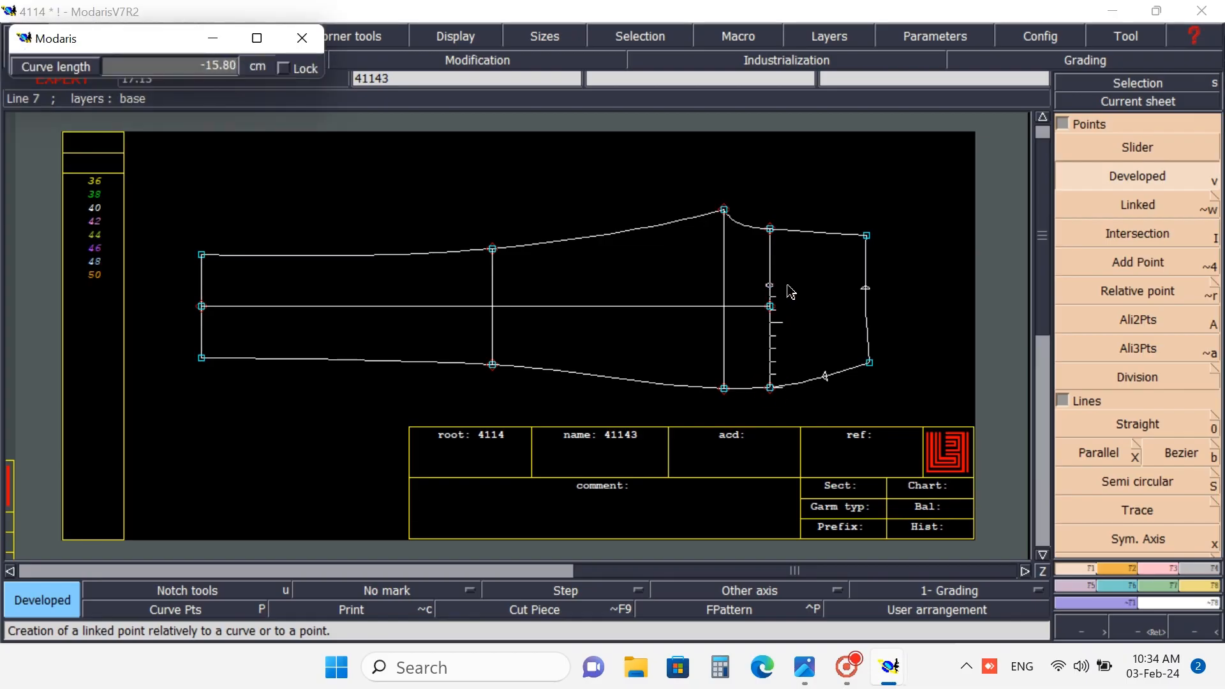
pyautogui.press('Up')
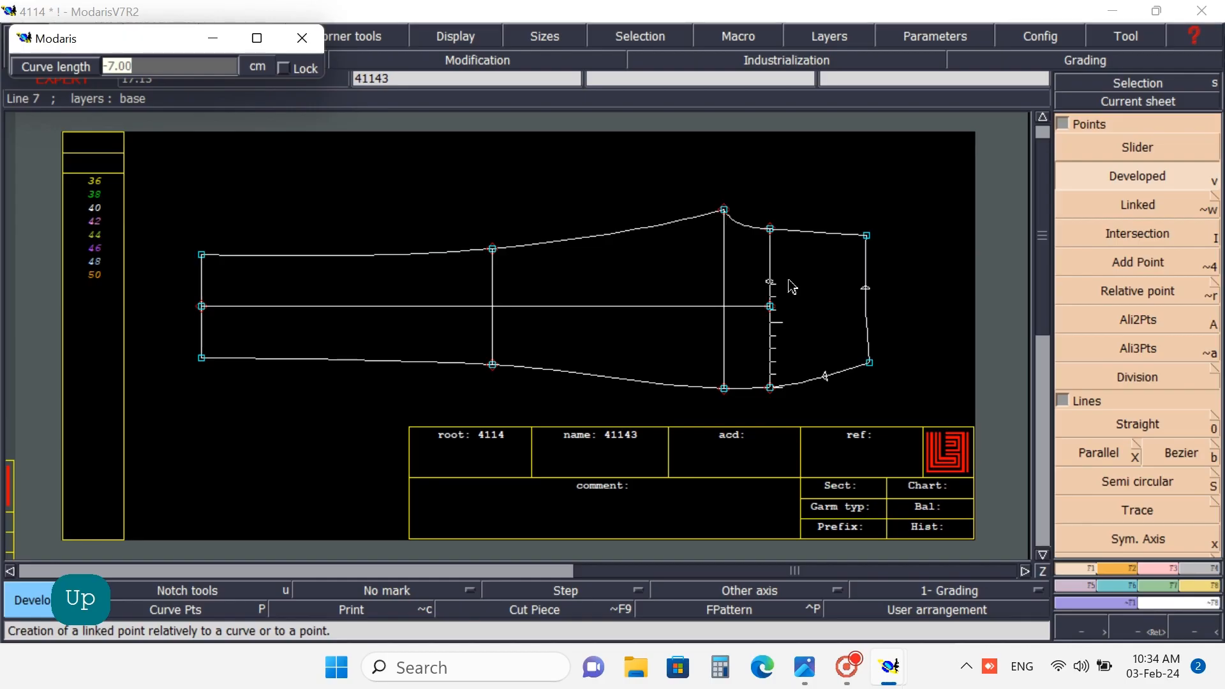
pyautogui.write('-17')
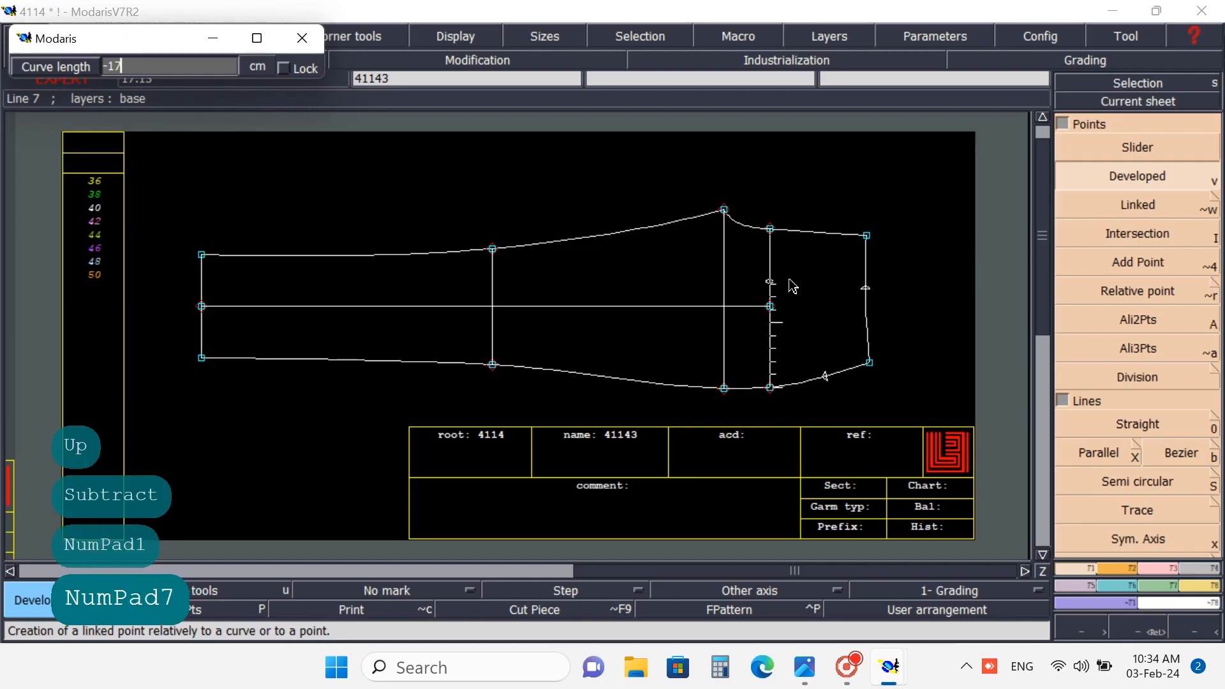
pyautogui.press('Return')
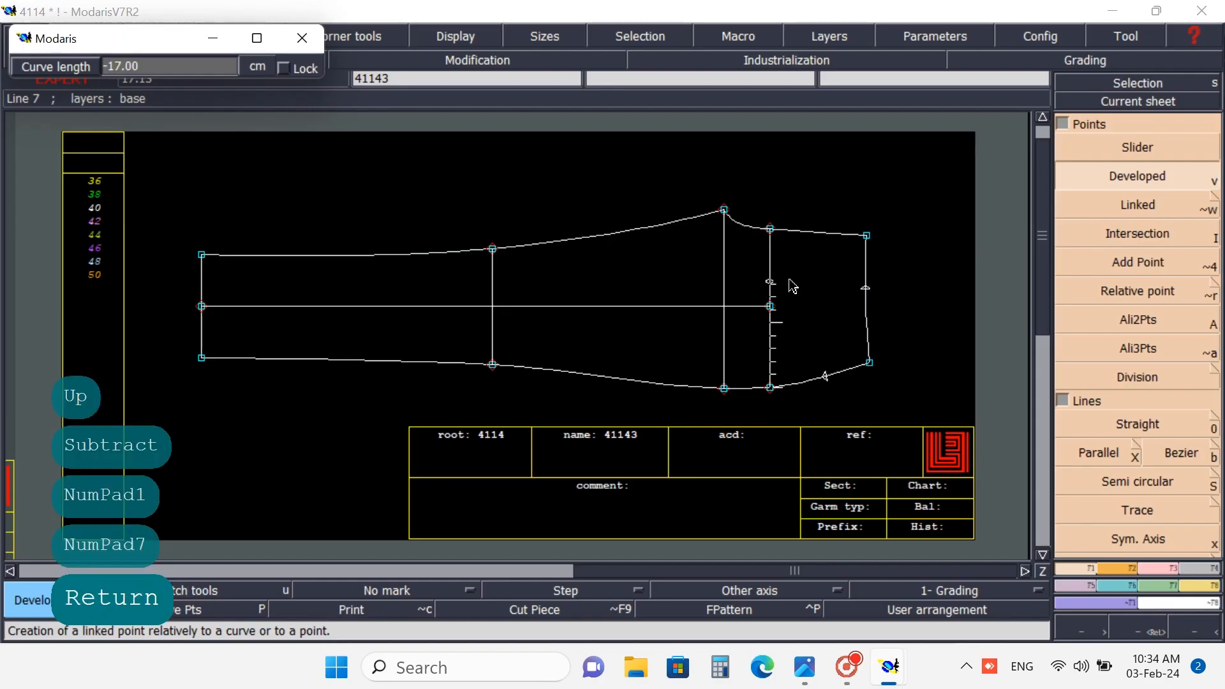
pyautogui.click(799, 283)
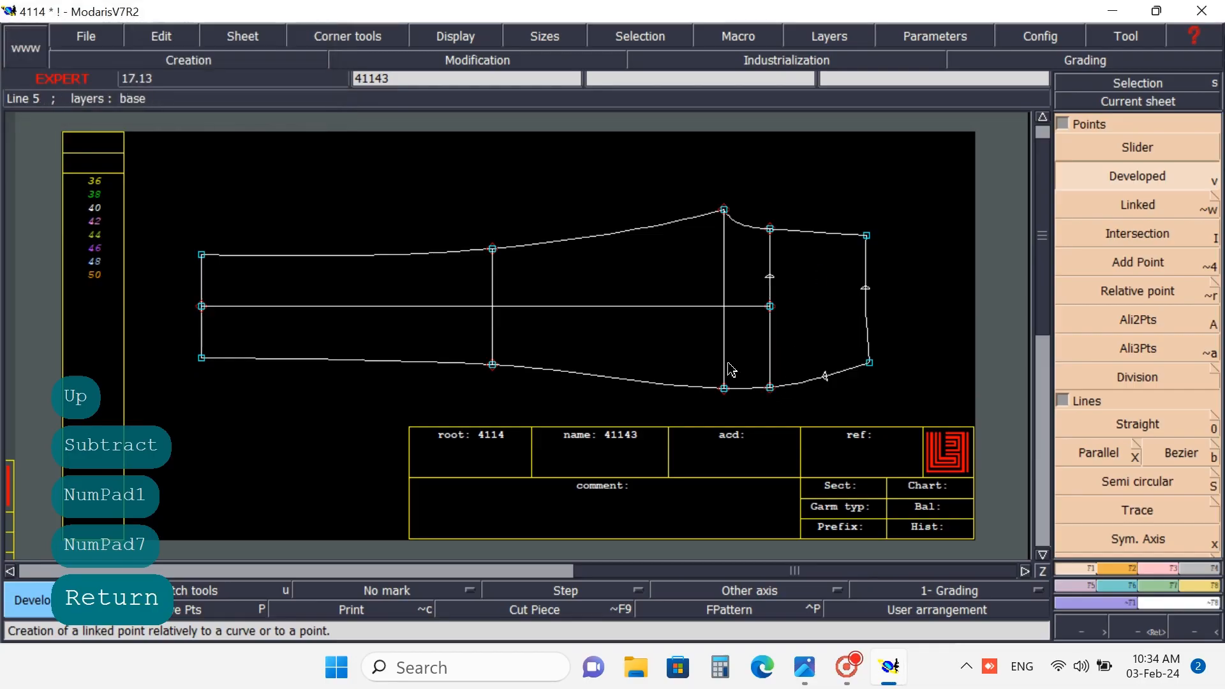
pyautogui.click(770, 277)
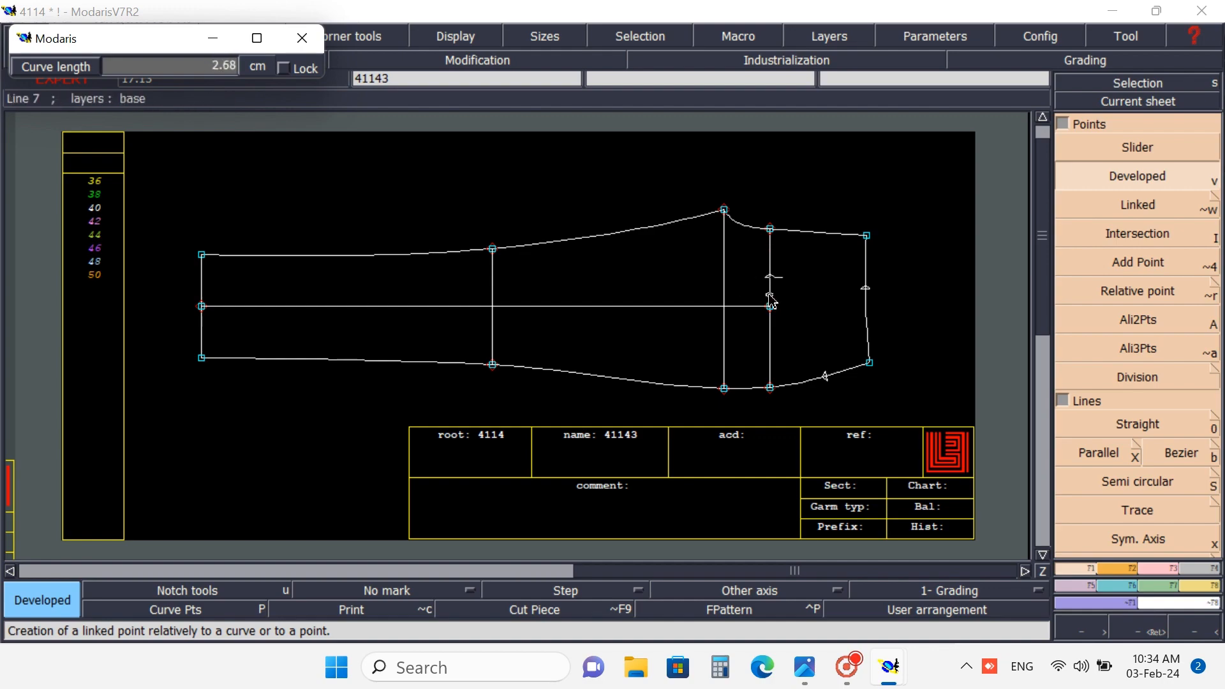
pyautogui.rightClick(794, 268)
pyautogui.hotkey('ctrl', 'z')
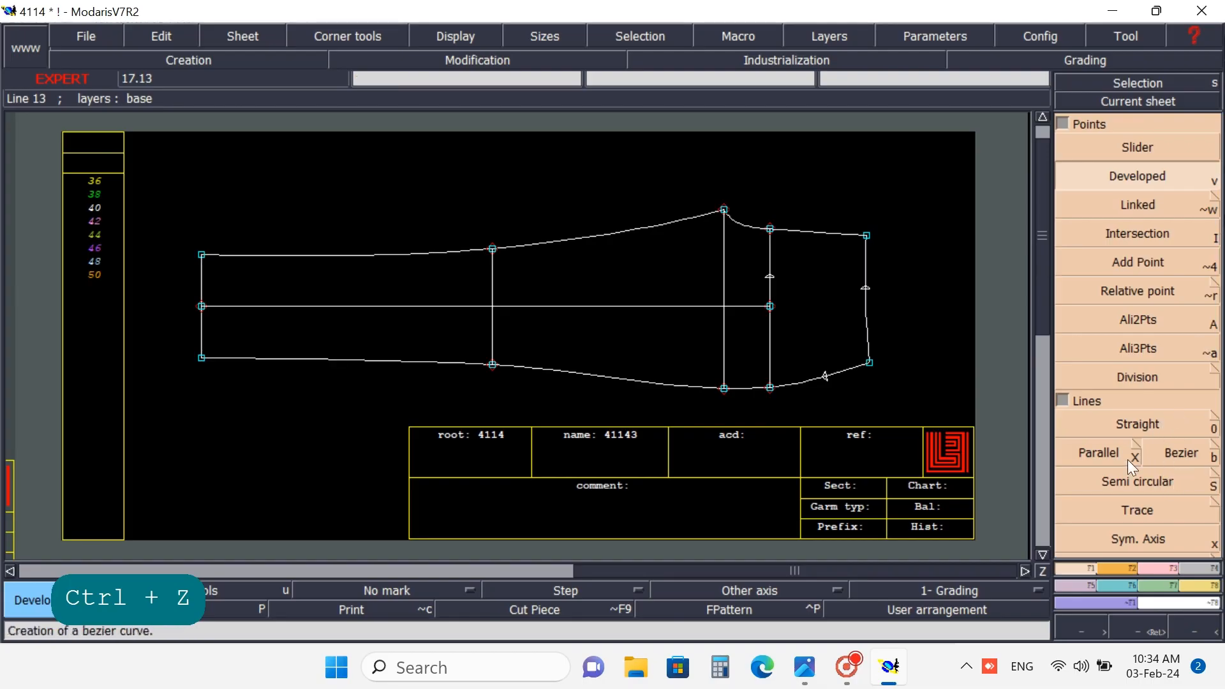
# - Draw a Bezier line about 21.7 cm long from the new hip-line point past the waist and align its end horizontally with Ali2Pts
pyautogui.click(1170, 453)
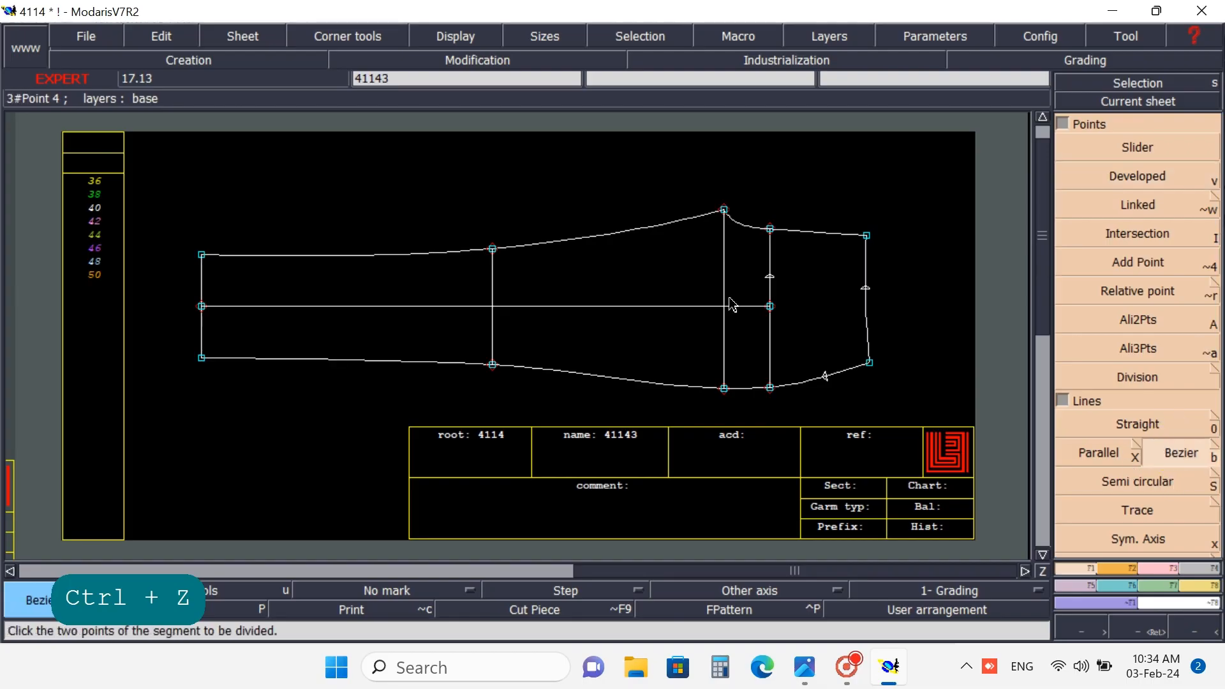
pyautogui.click(771, 277)
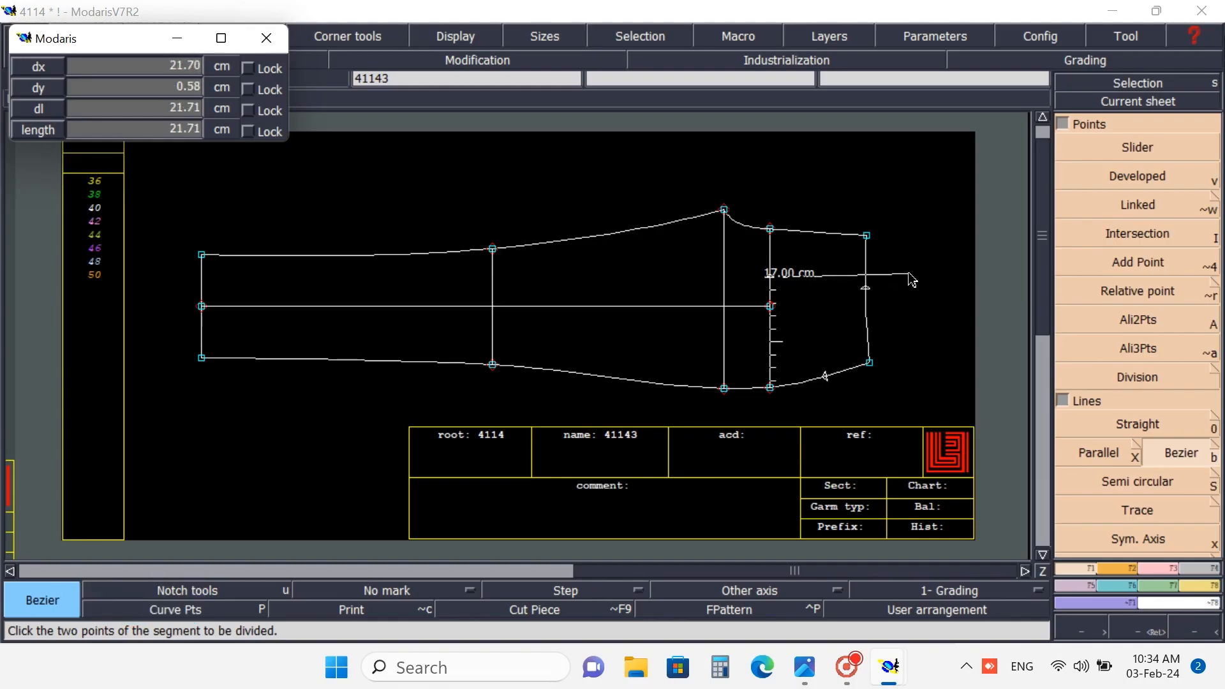
pyautogui.click(910, 274)
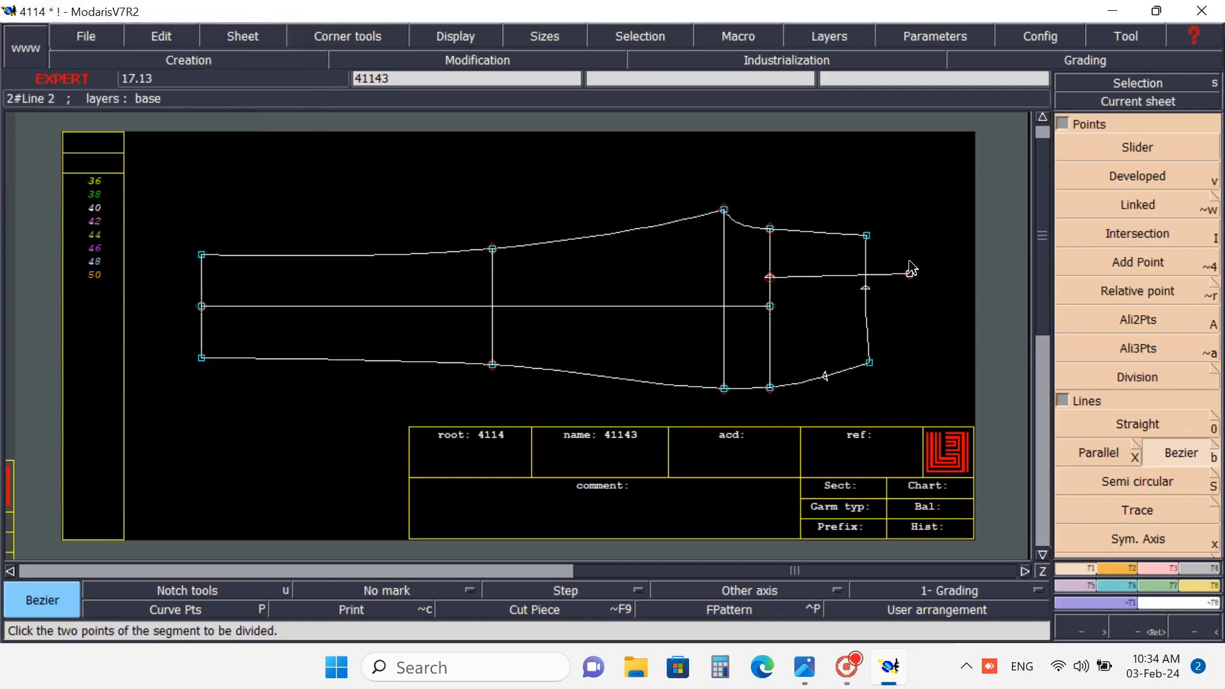
pyautogui.click(1147, 322)
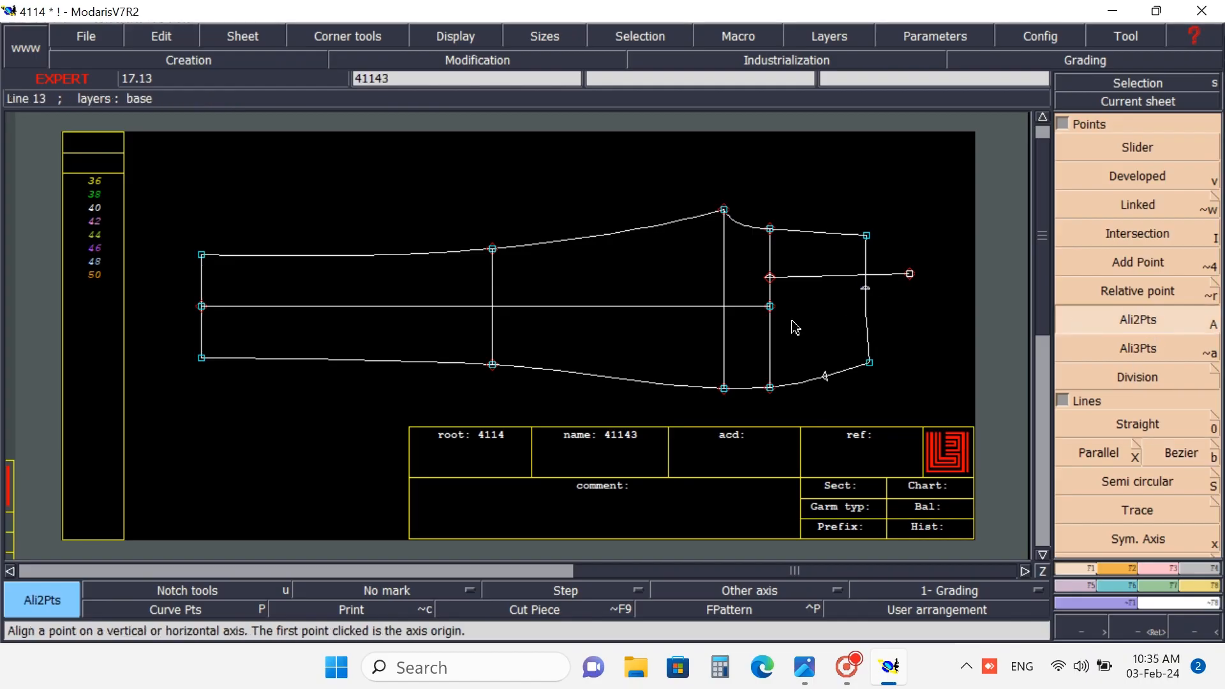
pyautogui.click(769, 276)
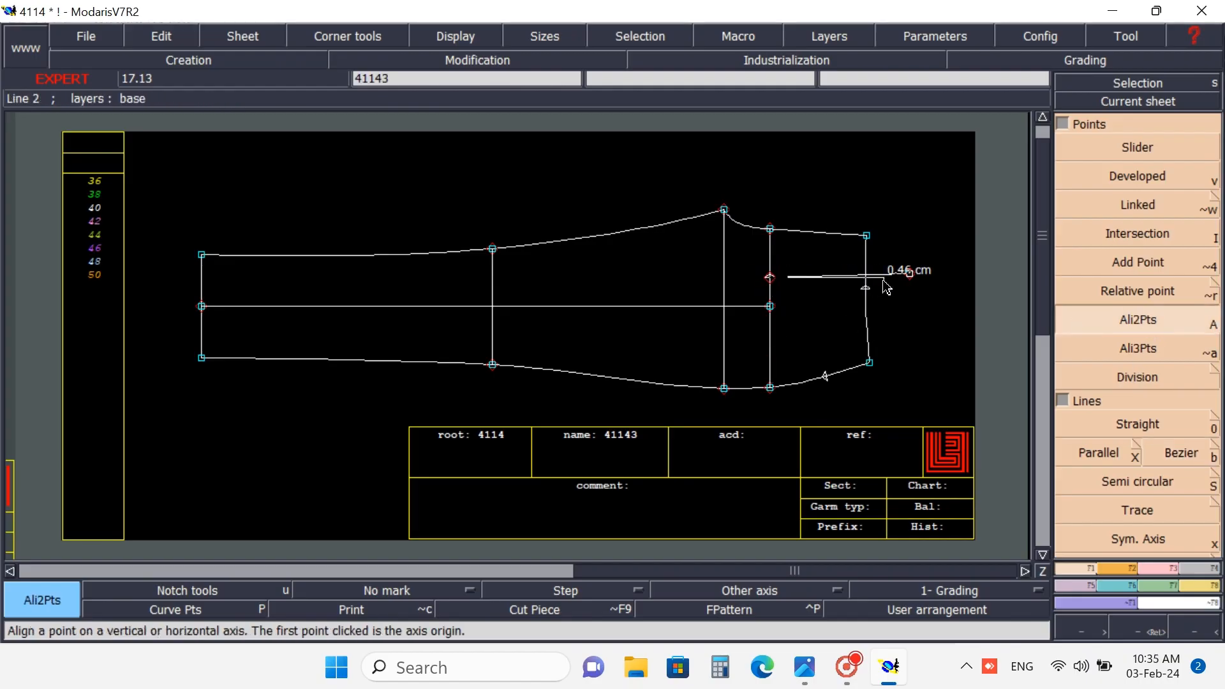
pyautogui.click(910, 274)
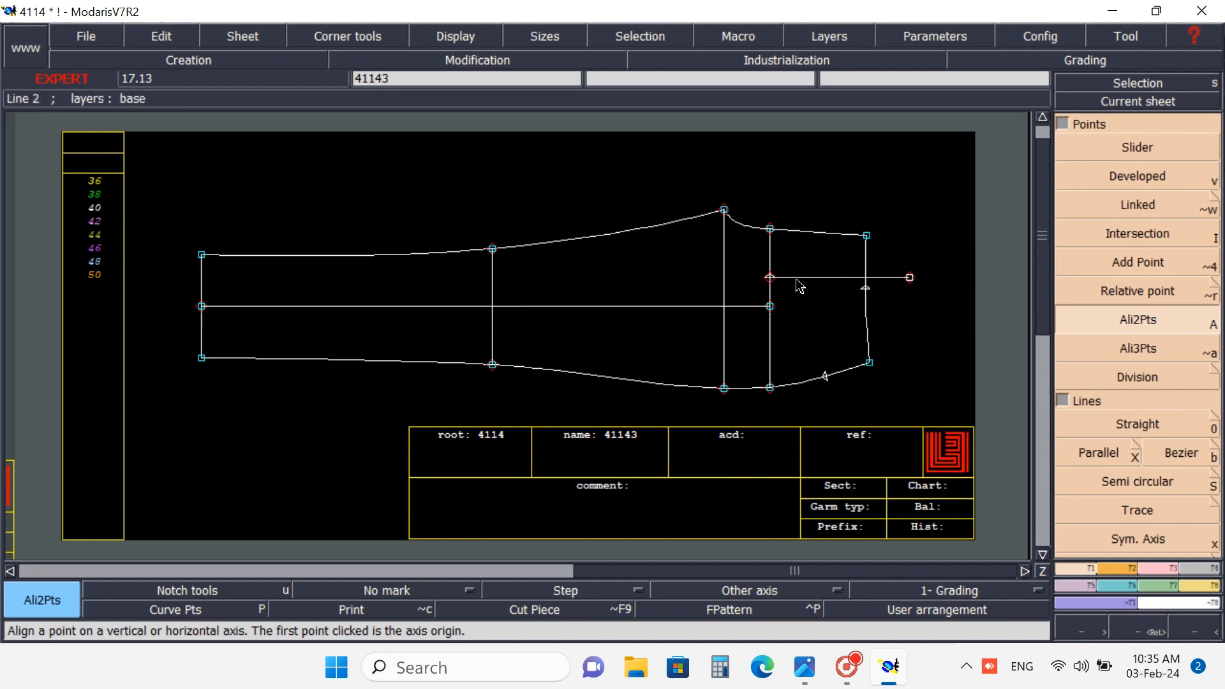
# - Lengthen the horizontal pocket bag line from its hip-line end toward the hem, past the crotch line, with Len.Str.Line
pyautogui.click(1159, 564)
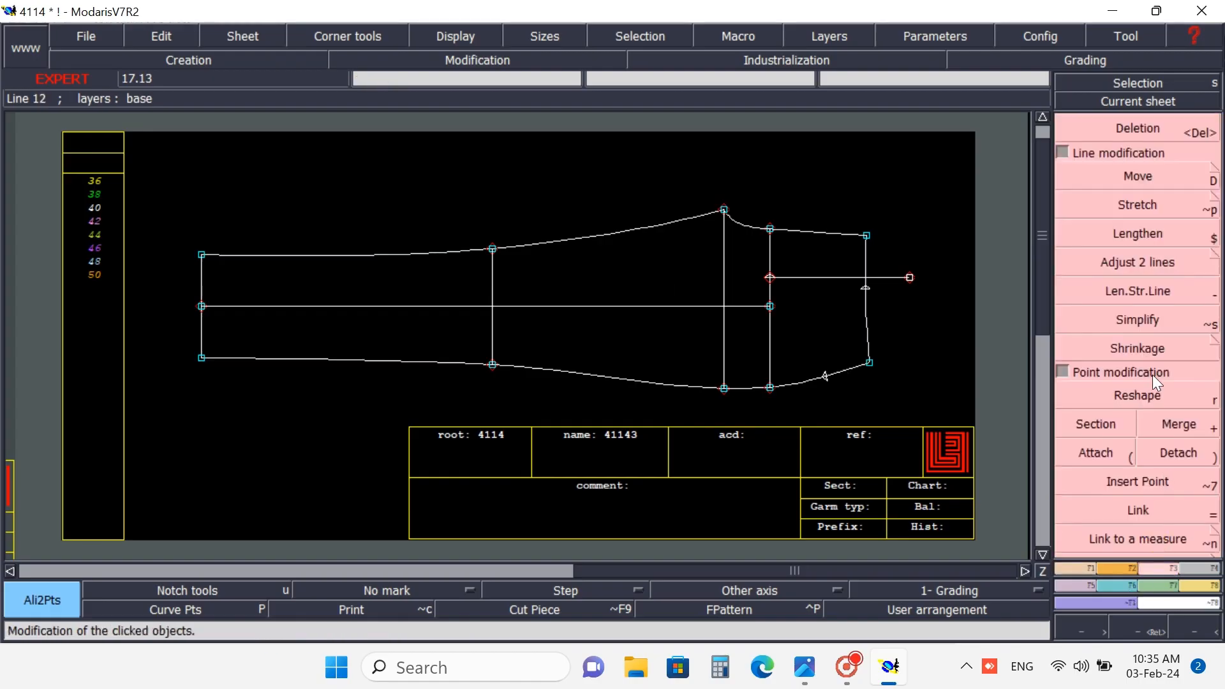
pyautogui.click(1123, 292)
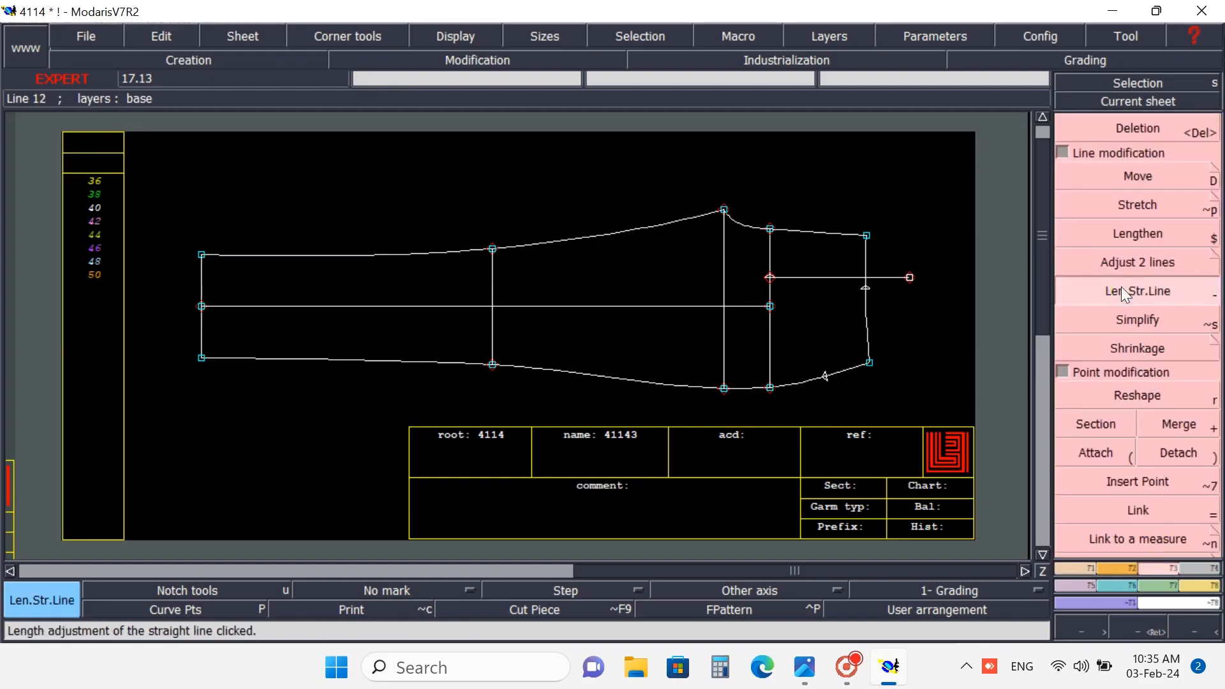
pyautogui.click(797, 281)
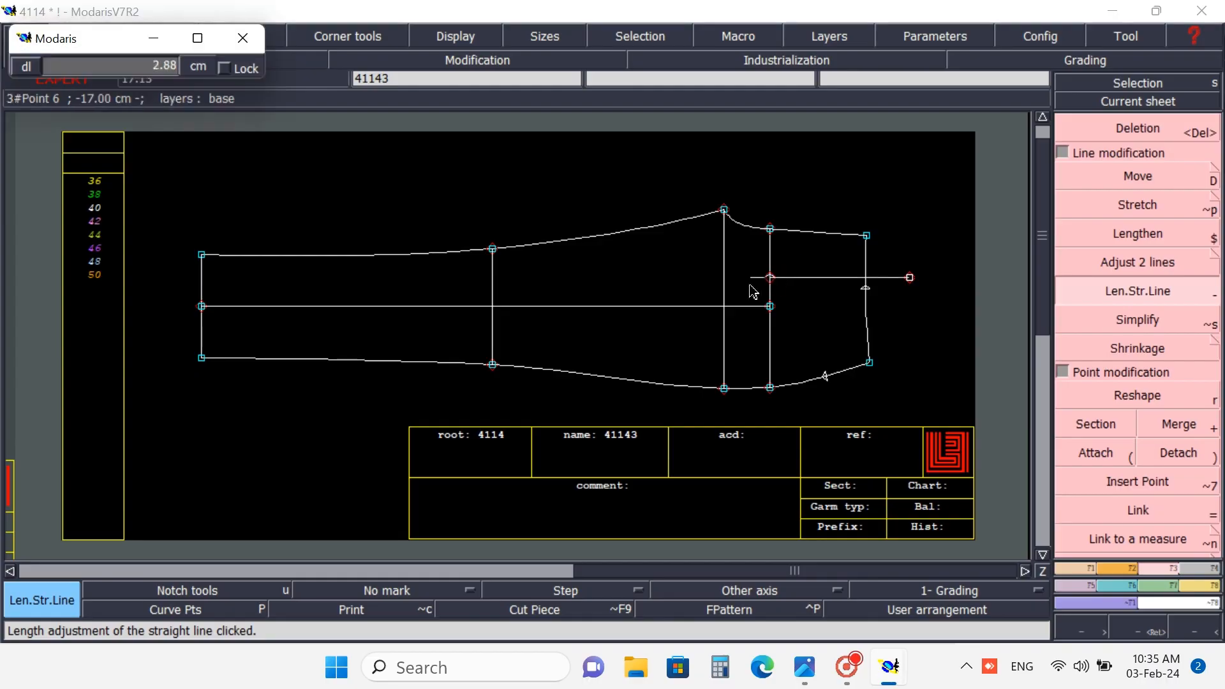
pyautogui.click(654, 280)
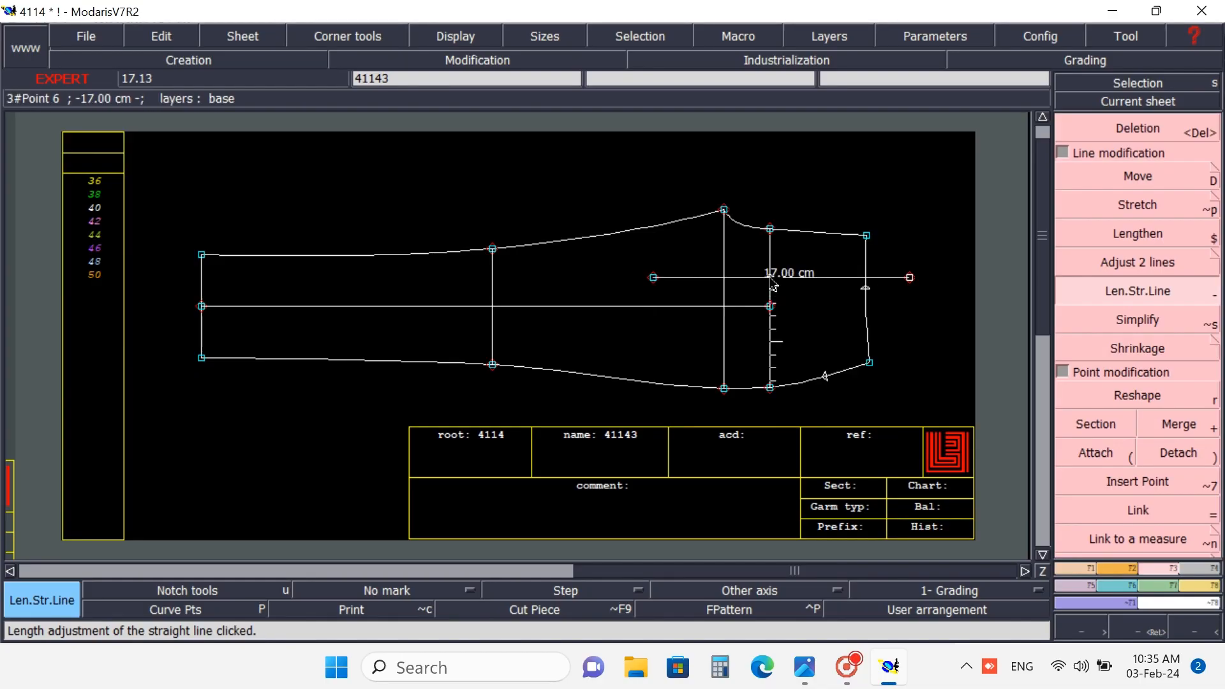
# - Delete the developed point on the hip line and trim the pocket bag line to the waist line with Adjust 2 lines
pyautogui.click(1173, 126)
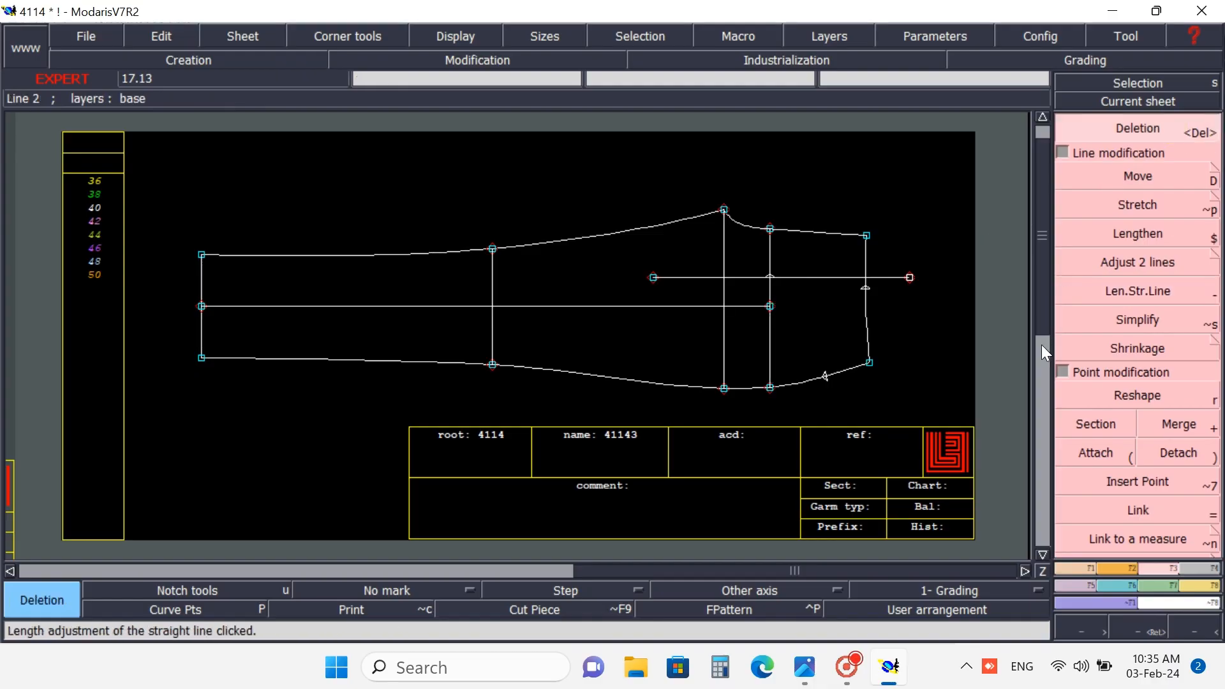
pyautogui.click(768, 278)
pyautogui.click(1117, 264)
pyautogui.click(827, 278)
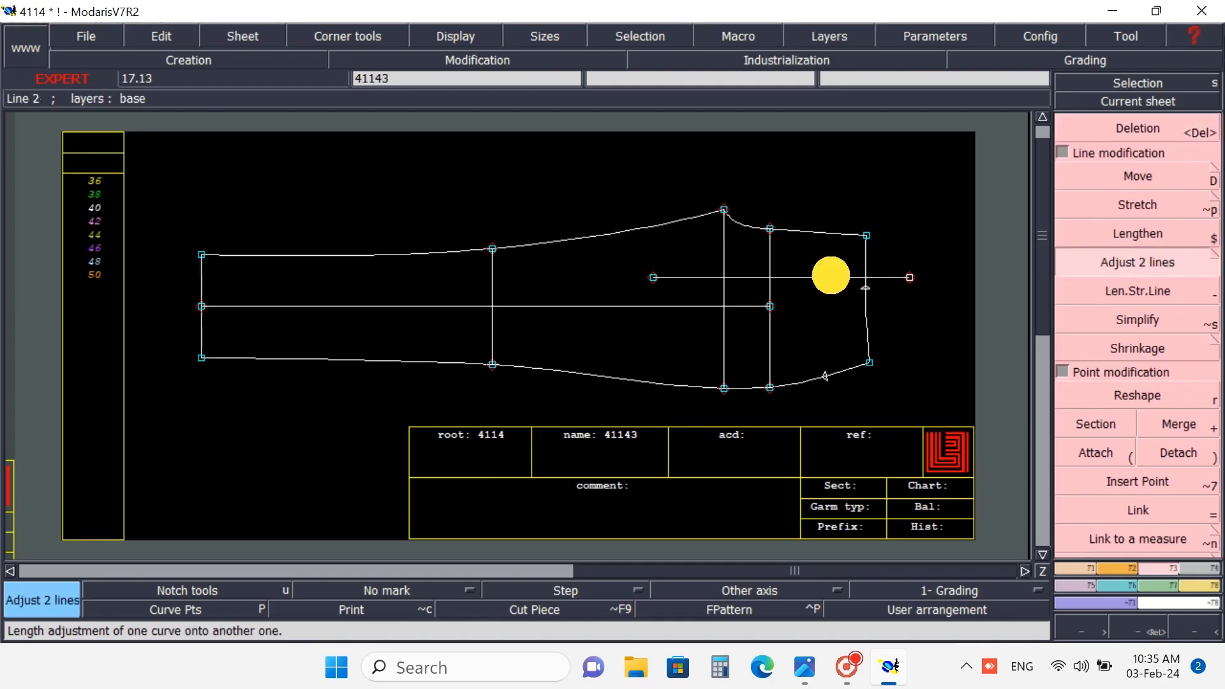
pyautogui.click(867, 269)
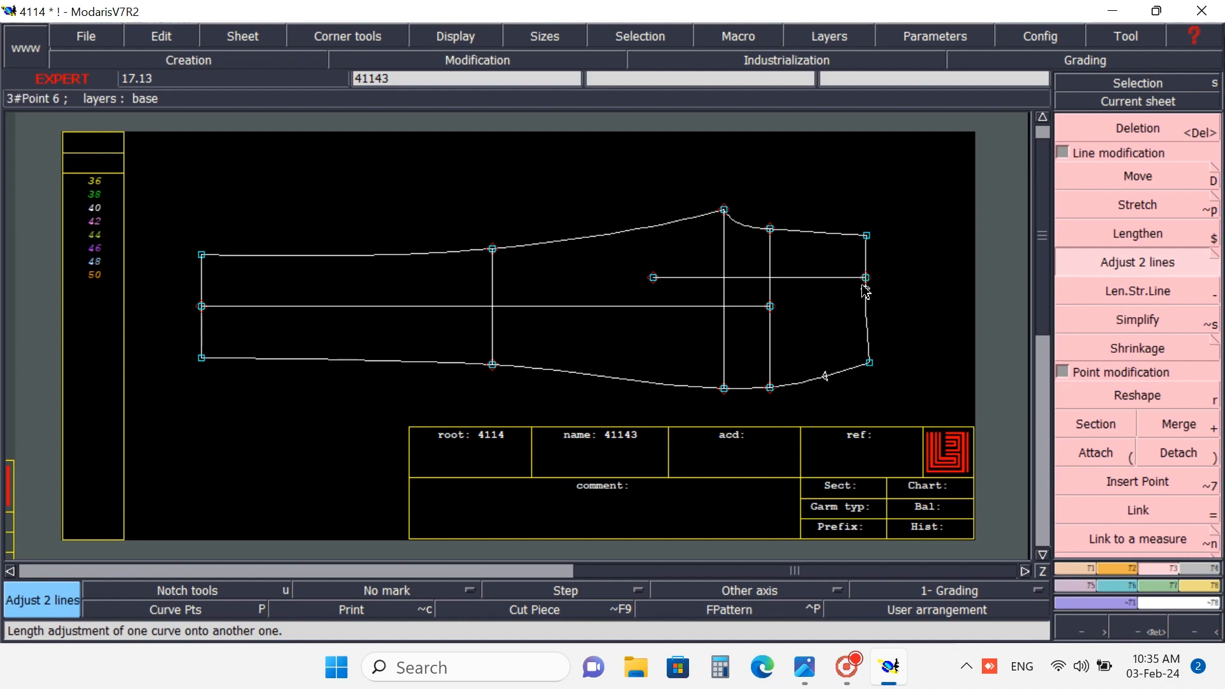
pyautogui.click(866, 285)
# - Add a developed point on the pocket bag line at a curve length of 26.5 cm from the waist
pyautogui.click(1078, 568)
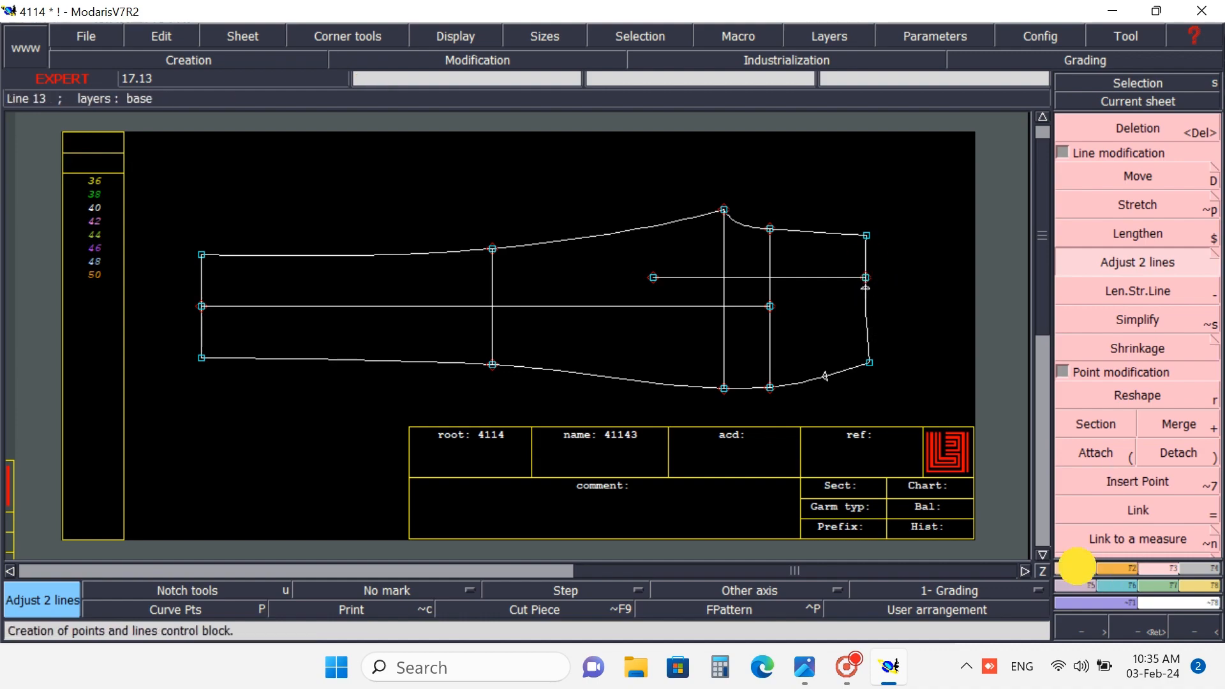
pyautogui.click(1120, 174)
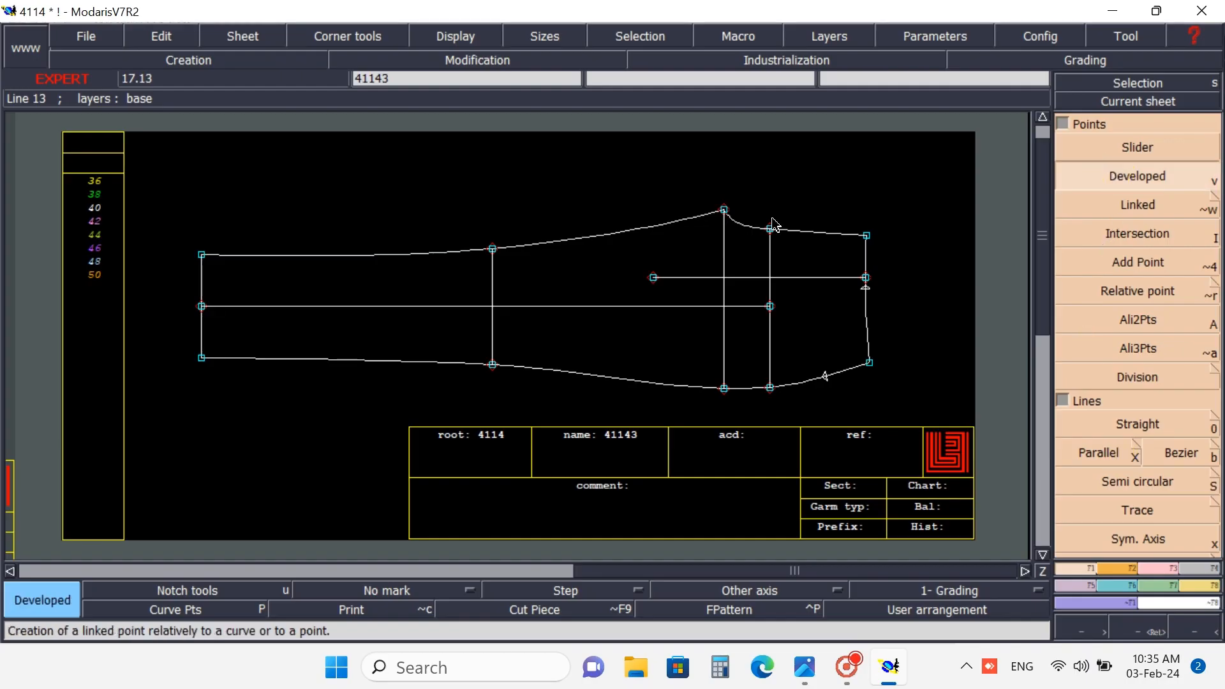
pyautogui.click(865, 279)
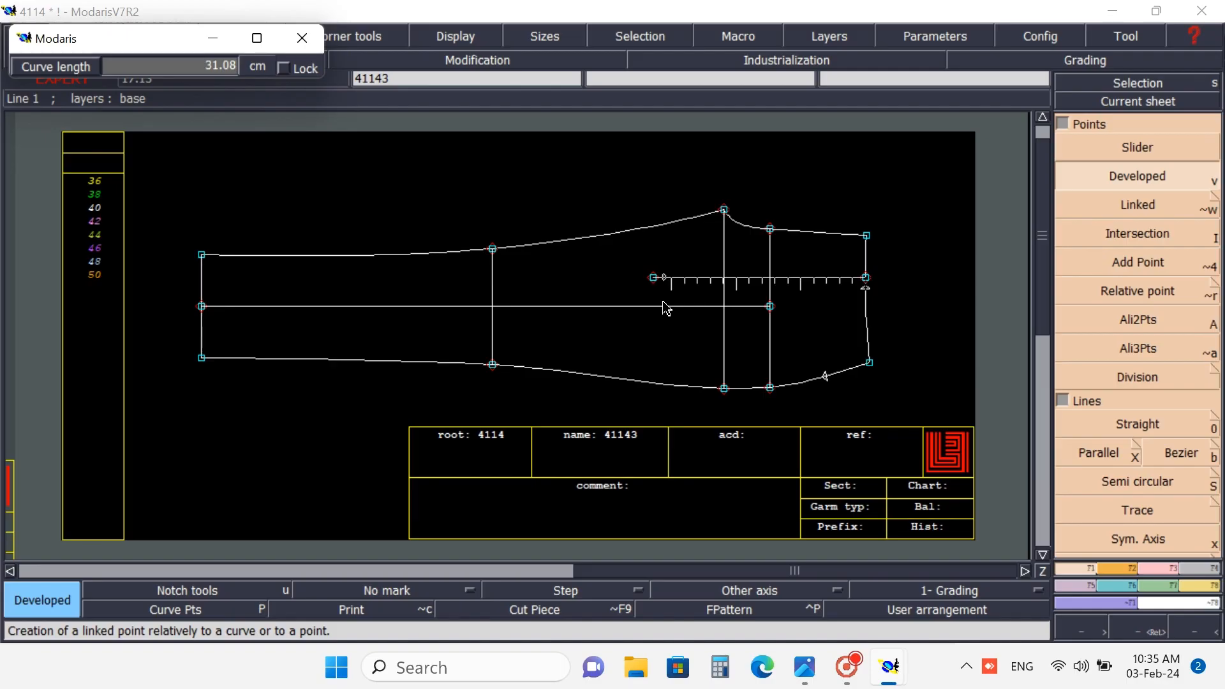
pyautogui.press('Up')
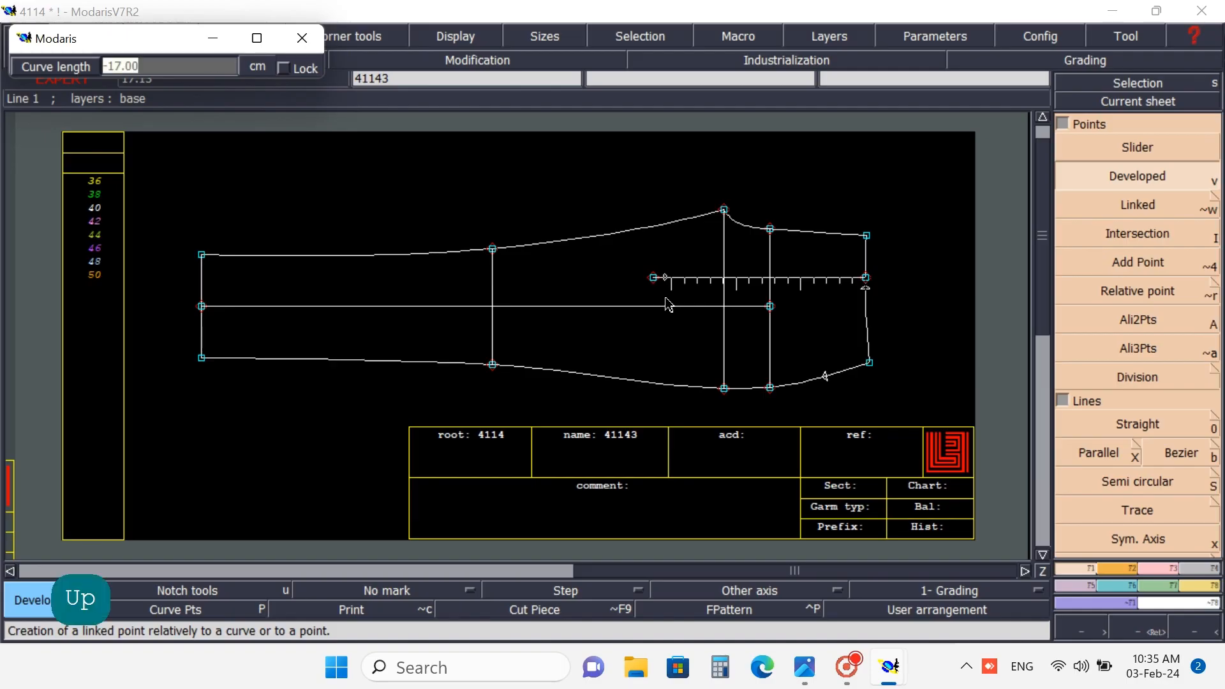
pyautogui.write('2')
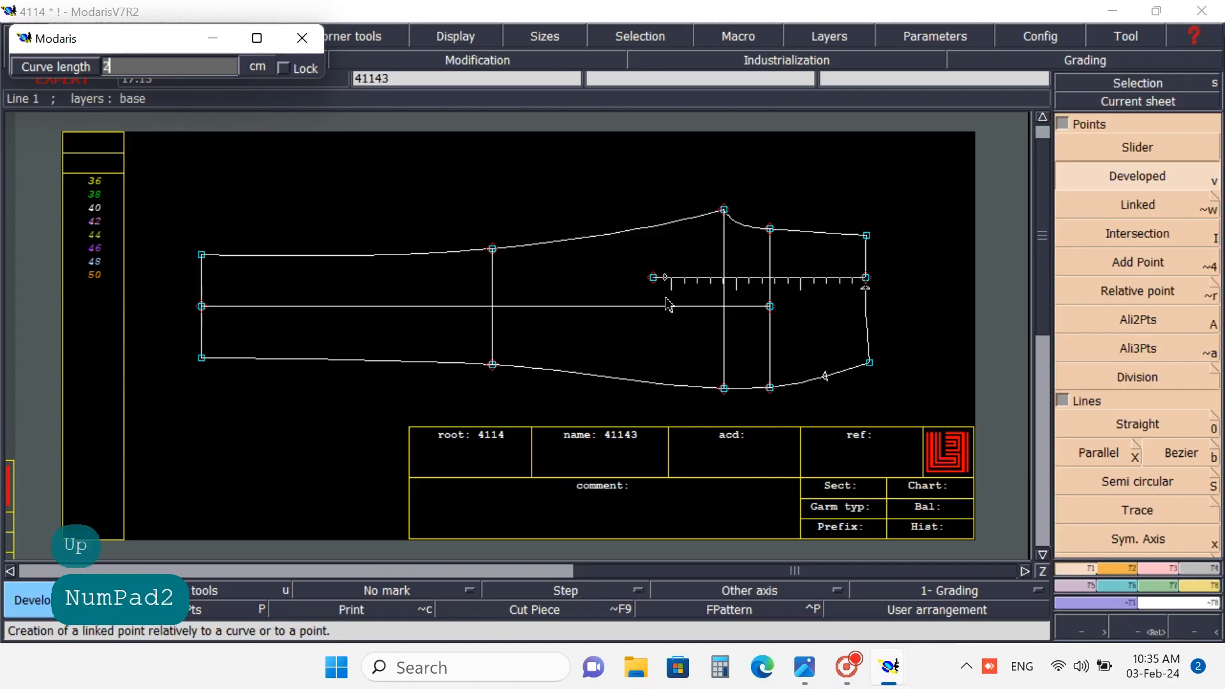
pyautogui.write('6.5')
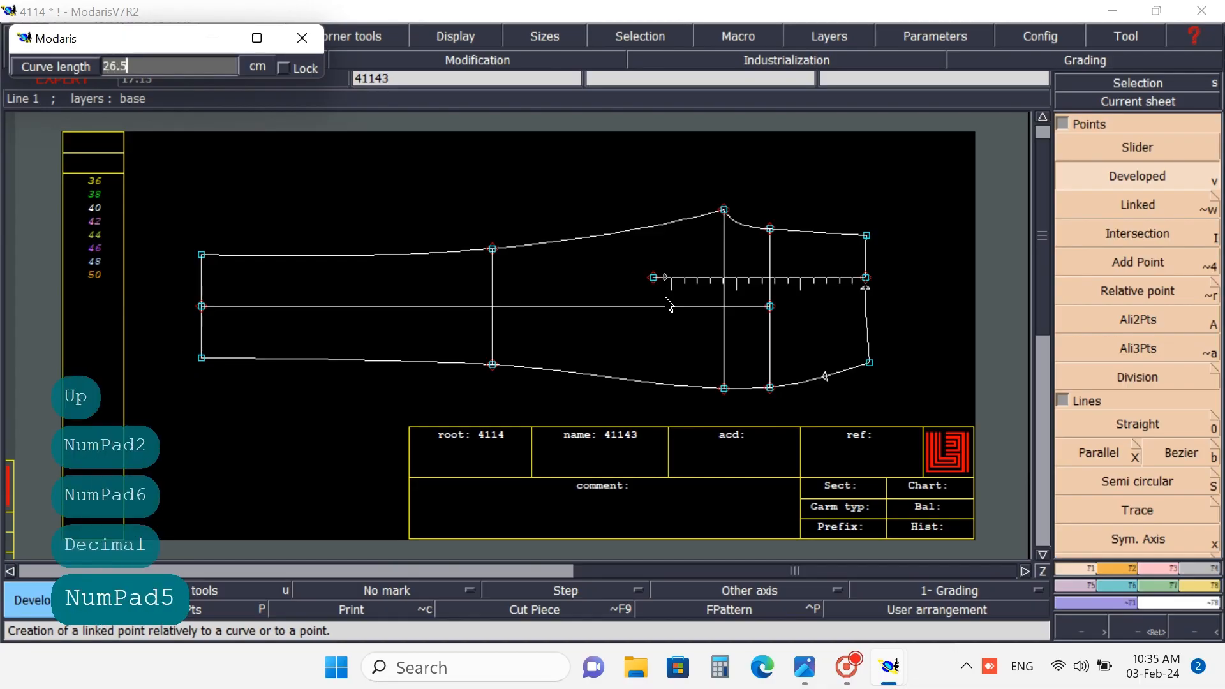
pyautogui.press('Return')
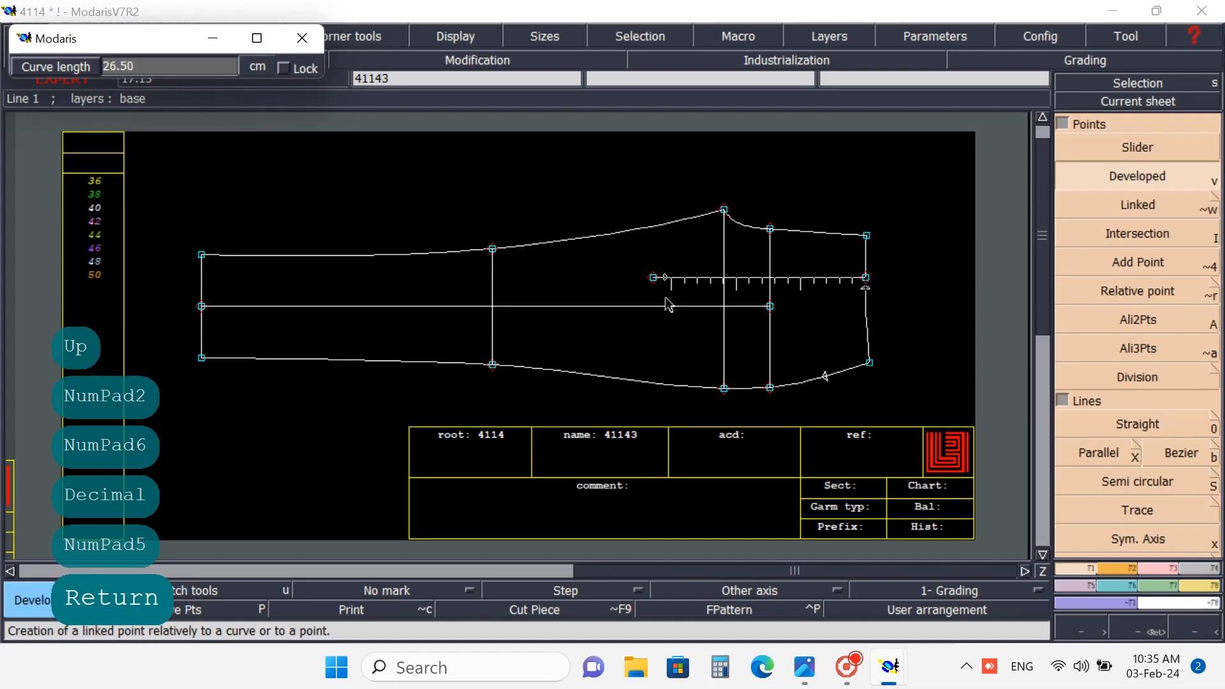
pyautogui.click(676, 268)
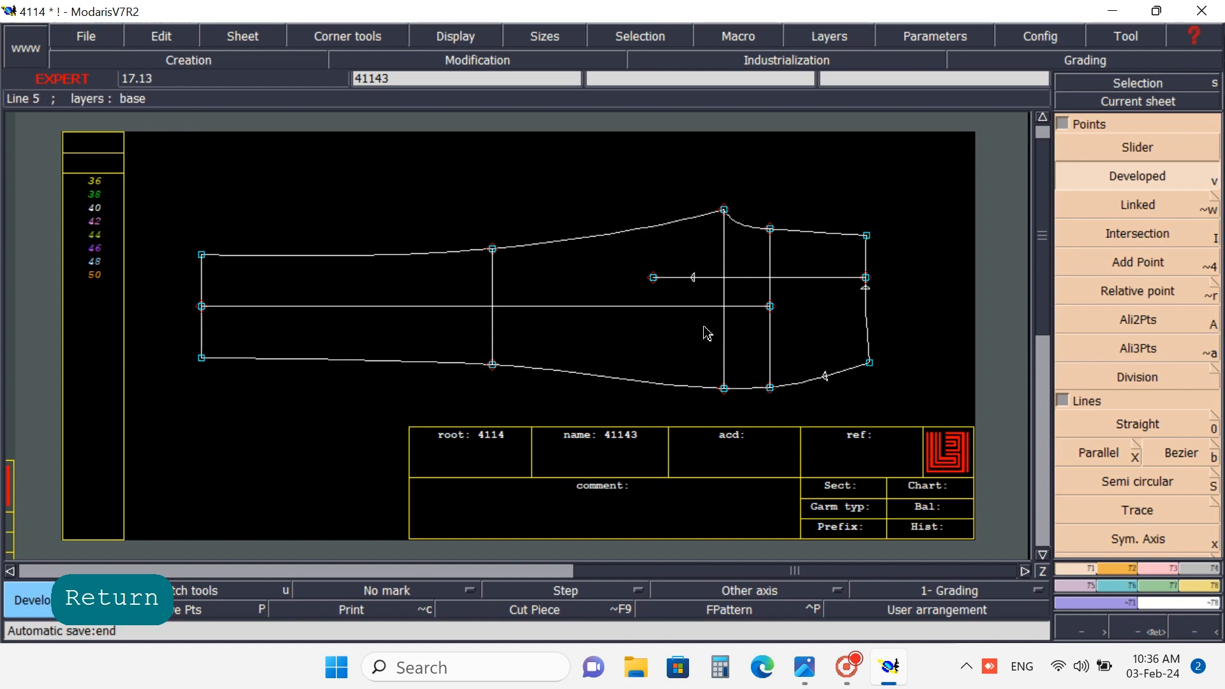
# - Draw a Bezier line from the pocket bag depth point to just outside the side seam near the hip line
pyautogui.click(1183, 453)
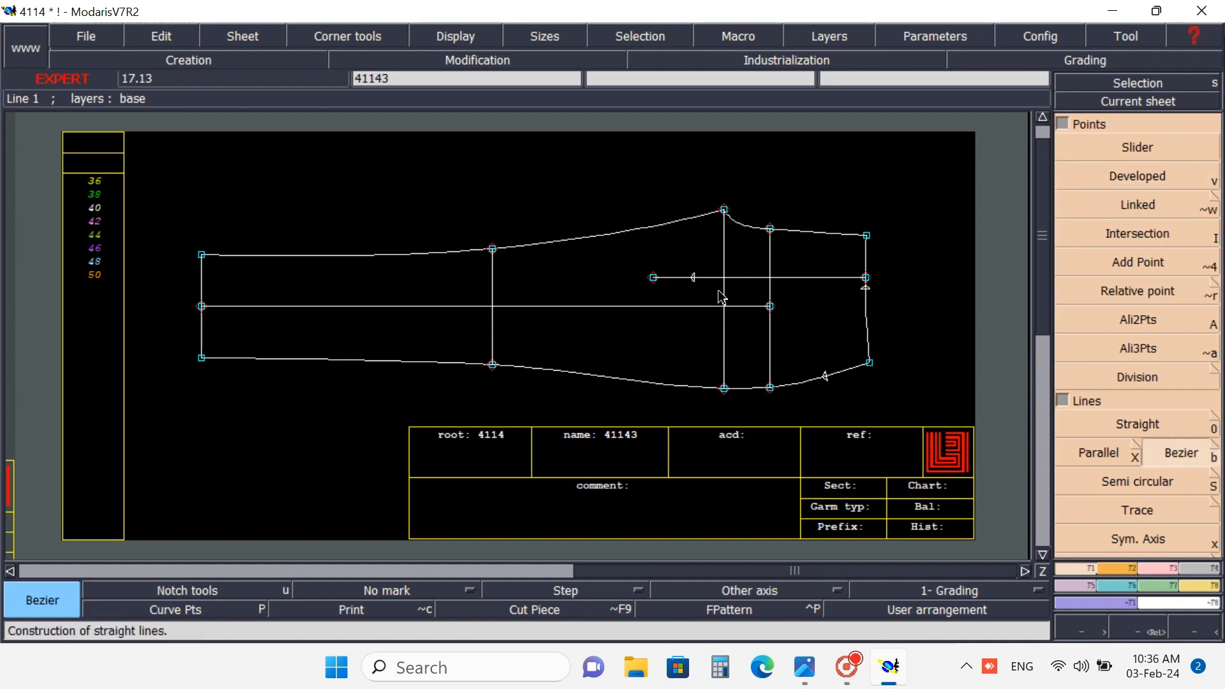
pyautogui.press('shift')
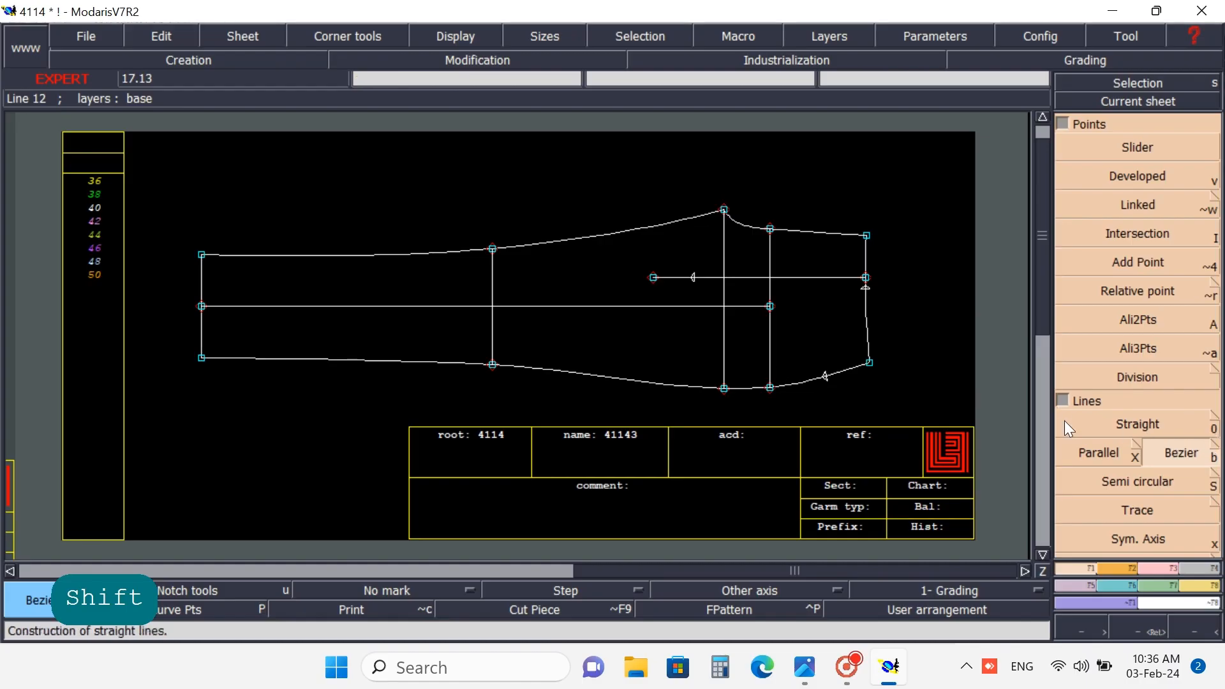
pyautogui.click(694, 278)
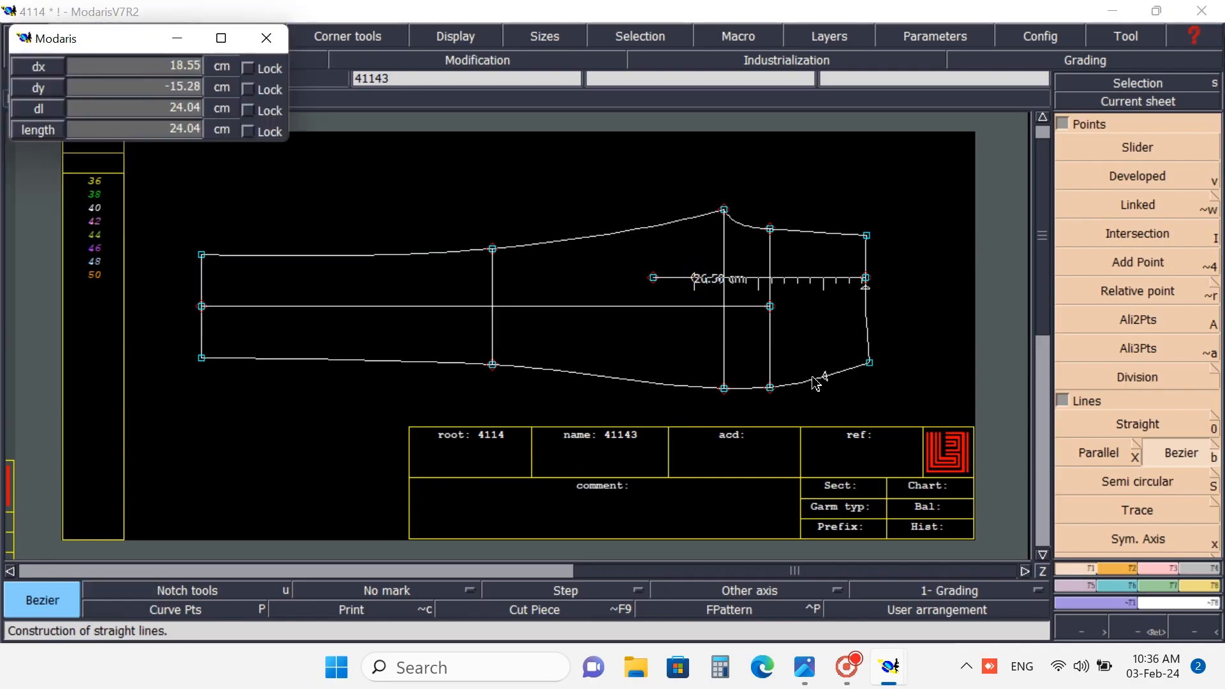
pyautogui.click(766, 402)
pyautogui.press('shift')
pyautogui.press('shift')
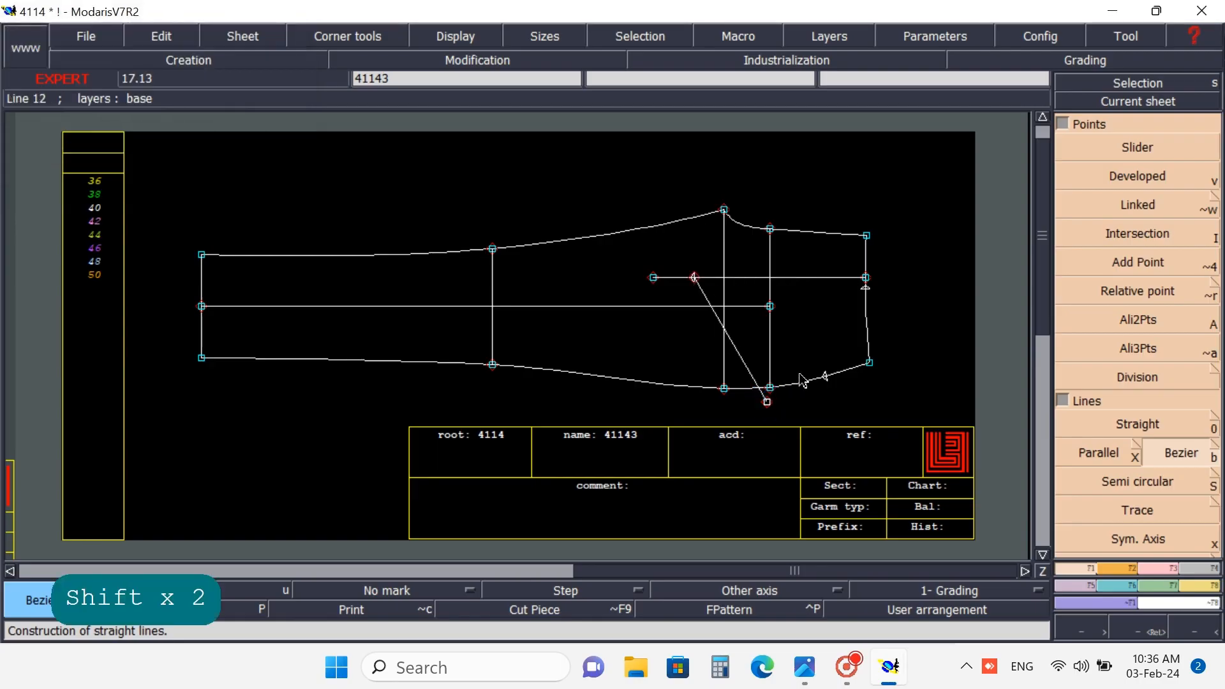
# - Undo the last Bezier line and redraw it from the pocket bag depth point to slightly farther outside the side seam
pyautogui.hotkey('ctrl', 'z')
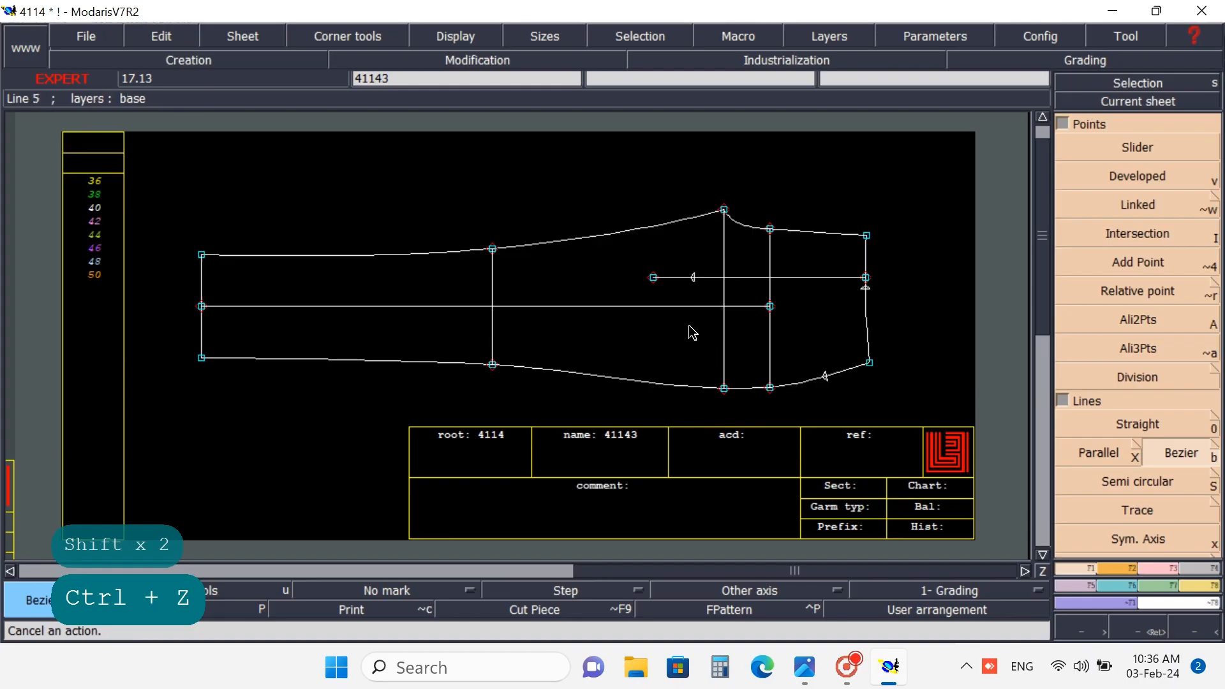
pyautogui.click(693, 277)
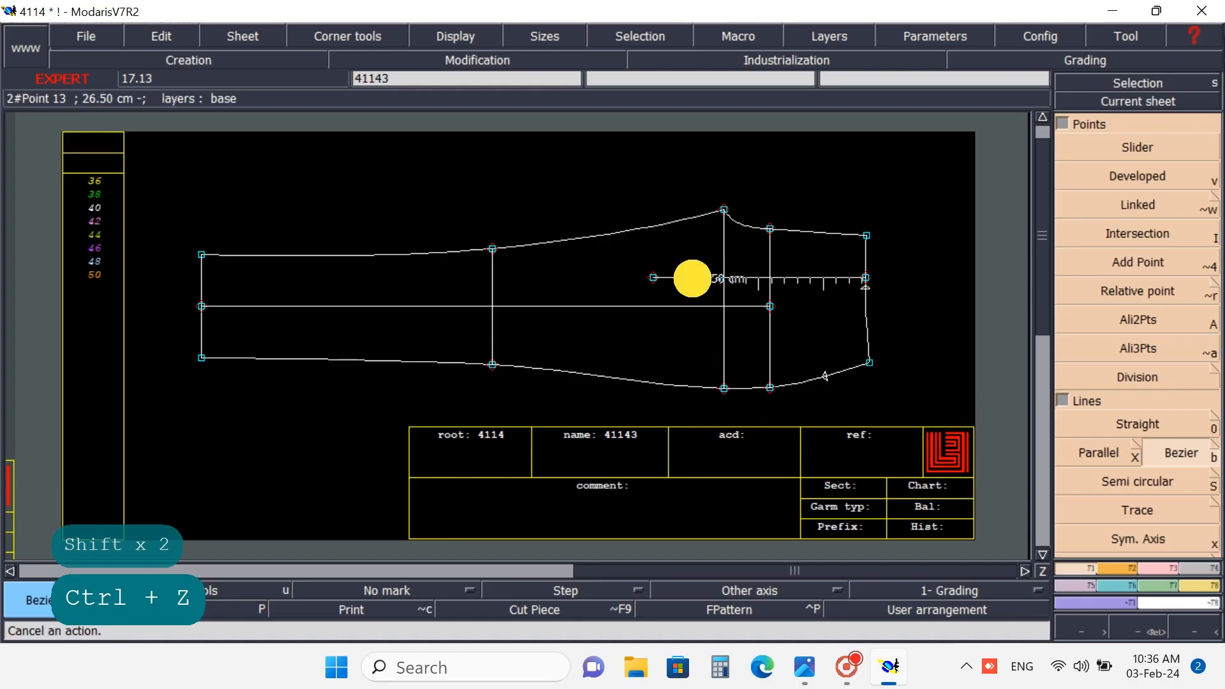
pyautogui.keyDown('shift'); pyautogui.click(766, 407); pyautogui.keyUp('shift')
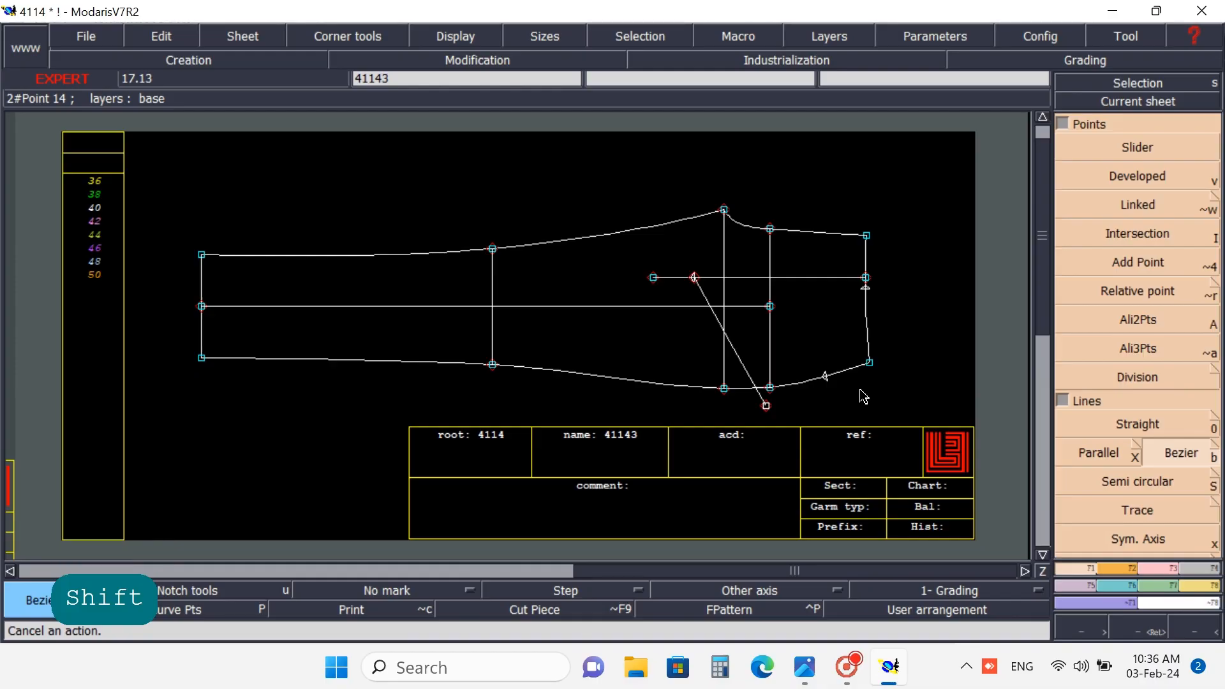
# - Create an intersection point at the pocket bag depth point and insert it into the pocket bag line with Insert Point
pyautogui.click(1138, 235)
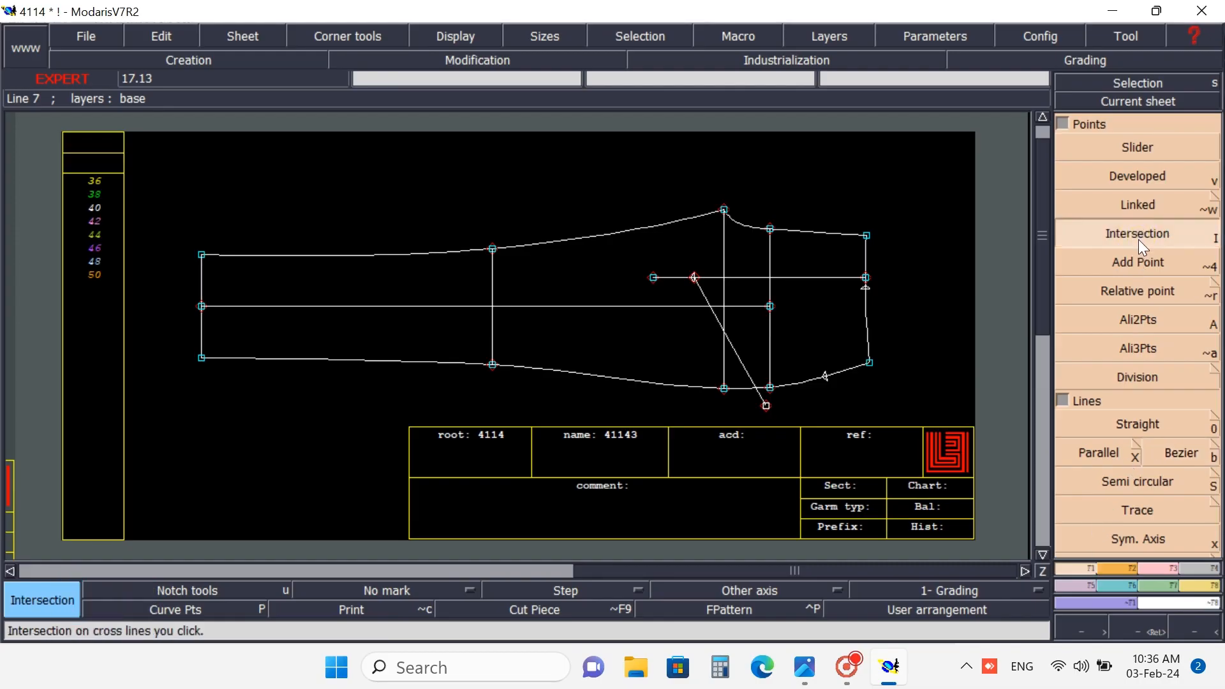
pyautogui.click(694, 278)
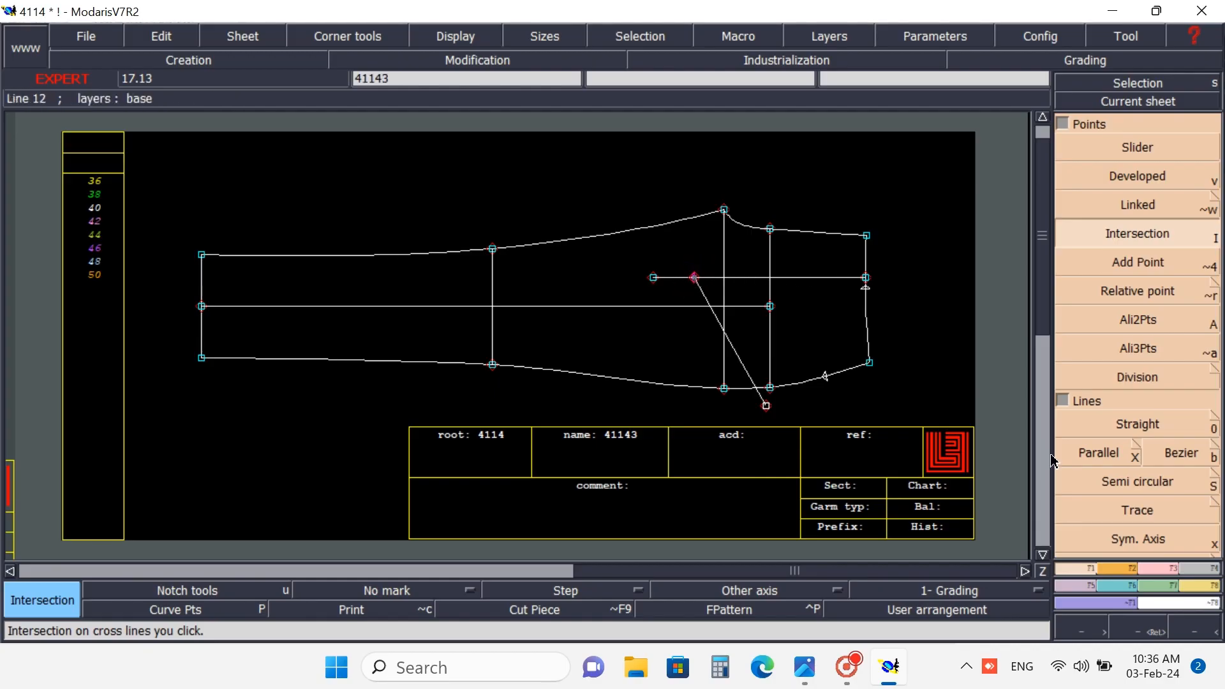
pyautogui.click(1158, 569)
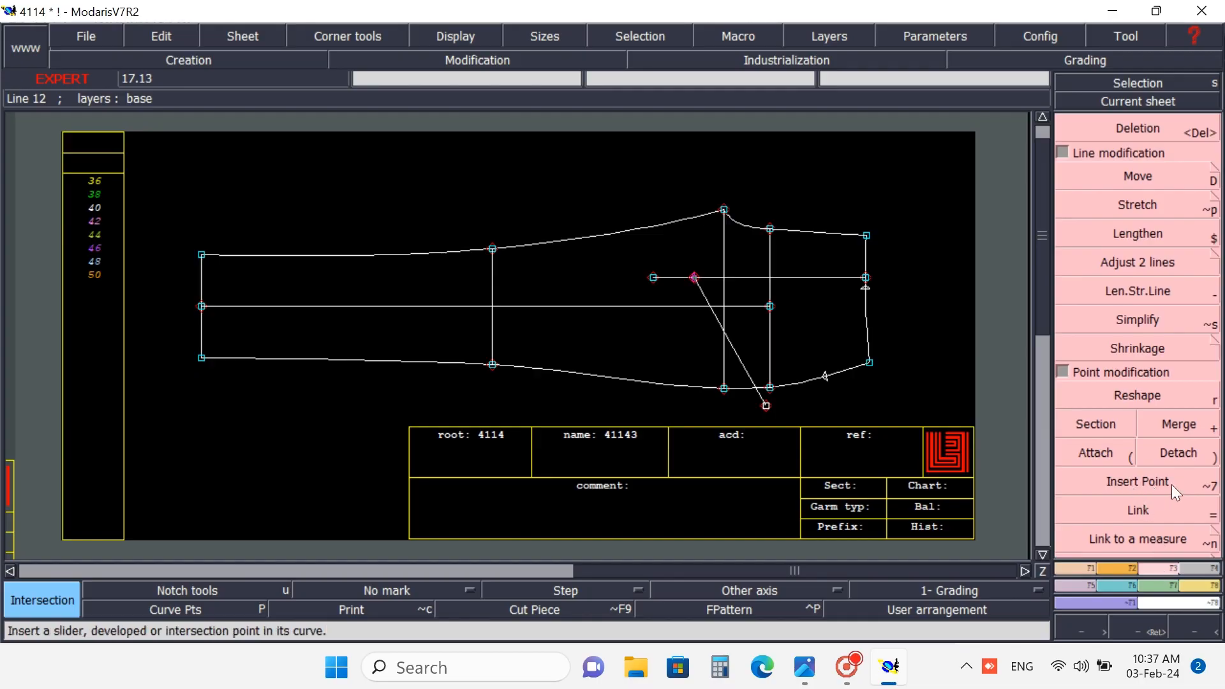
pyautogui.click(1138, 483)
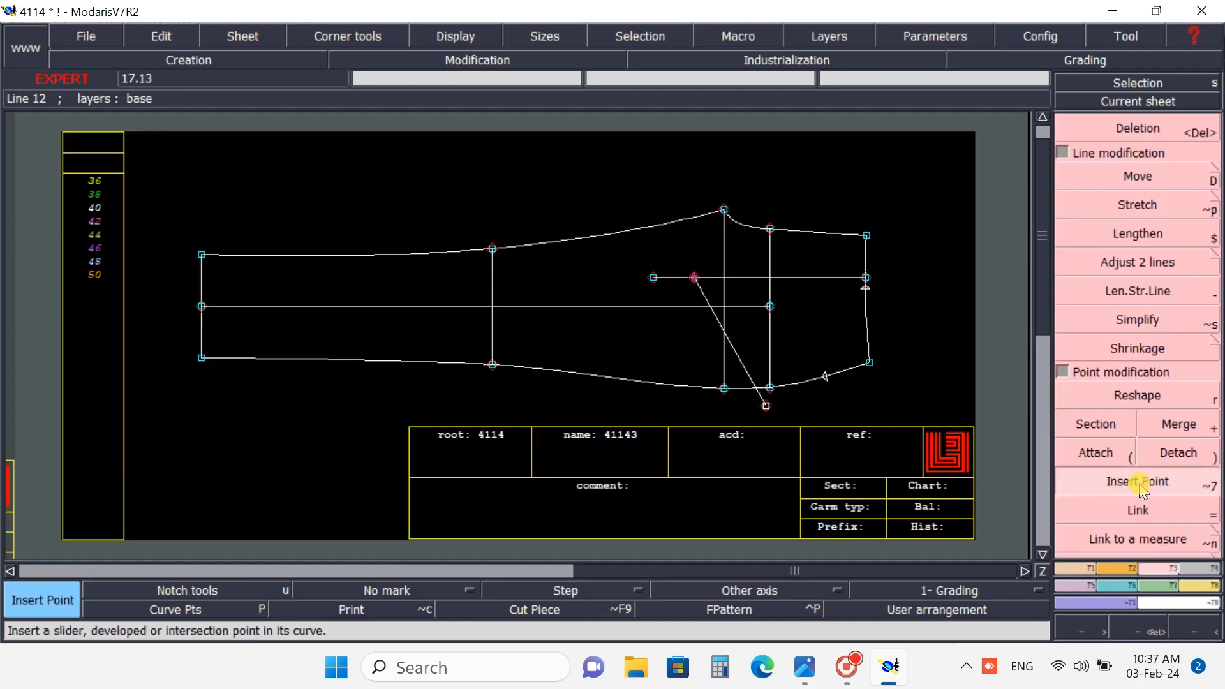
pyautogui.click(694, 278)
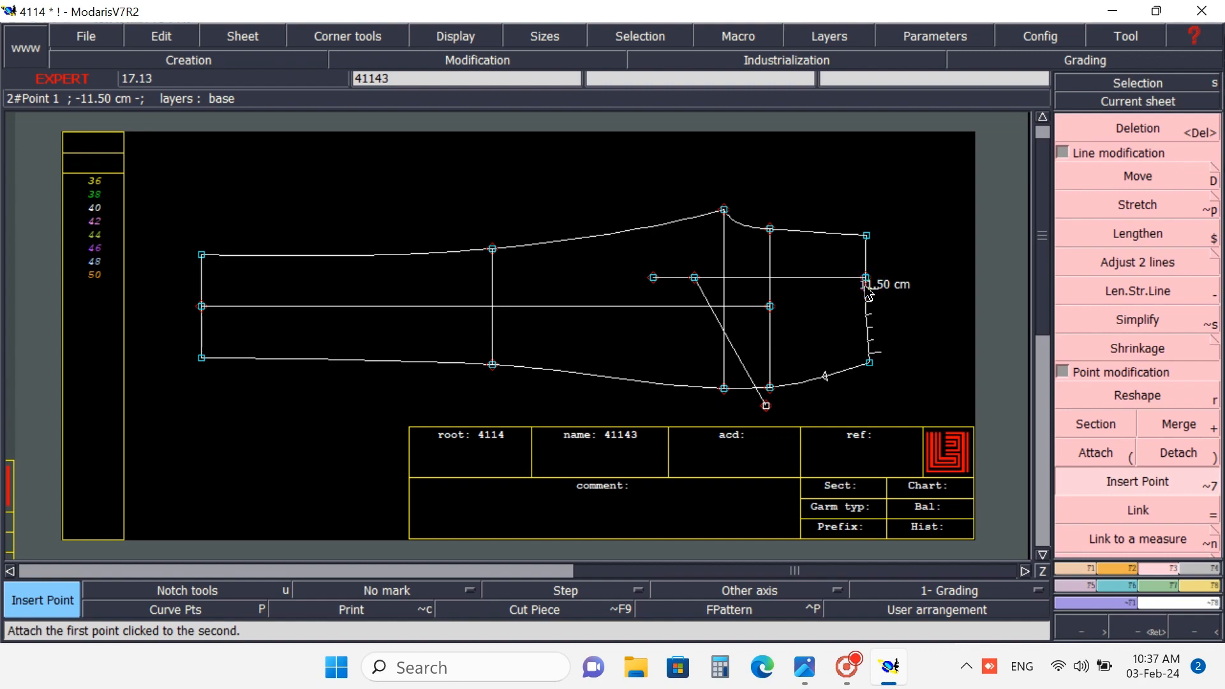
# - Insert the developed pocket opening points on the waist line and side seam into their curves
pyautogui.click(868, 286)
pyautogui.click(829, 378)
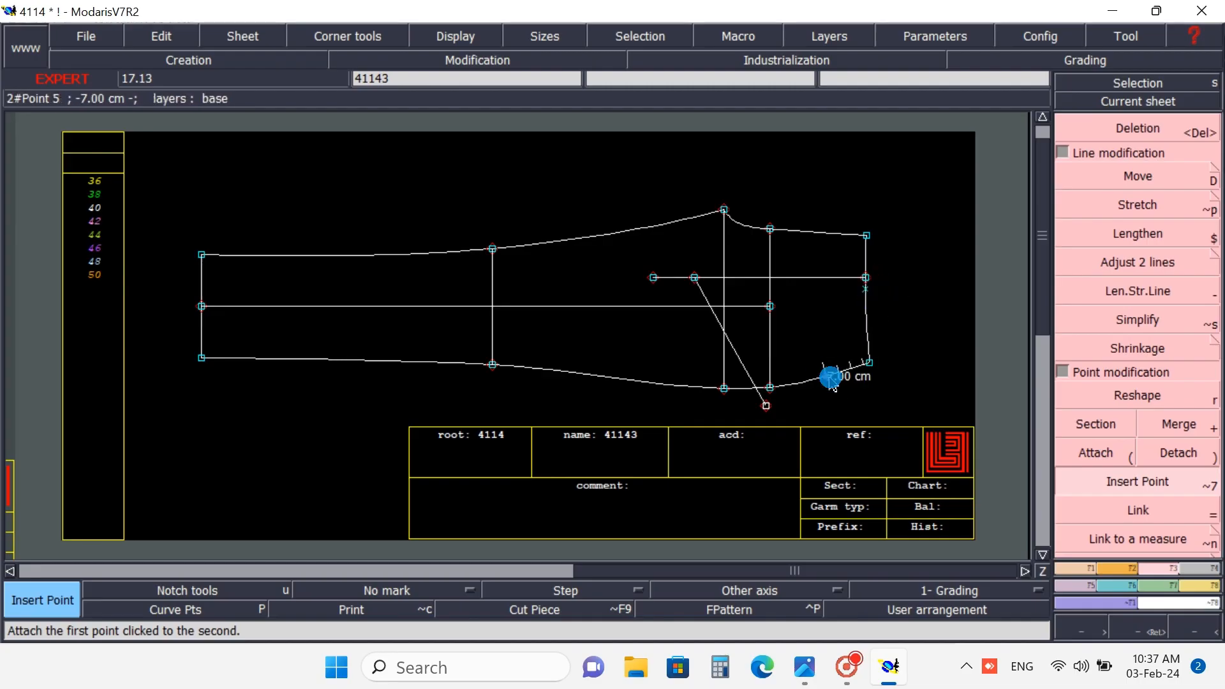
pyautogui.click(830, 378)
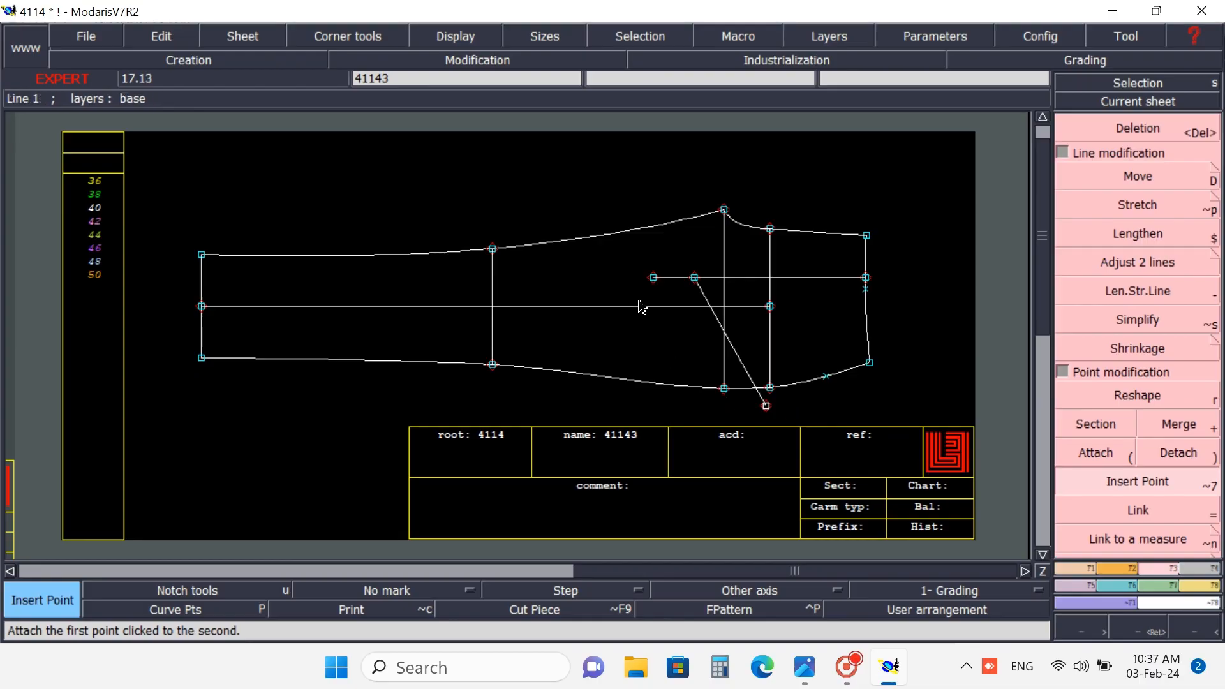
# - Delete the end point of the pocket bag line that extends past the depth point
pyautogui.click(1126, 127)
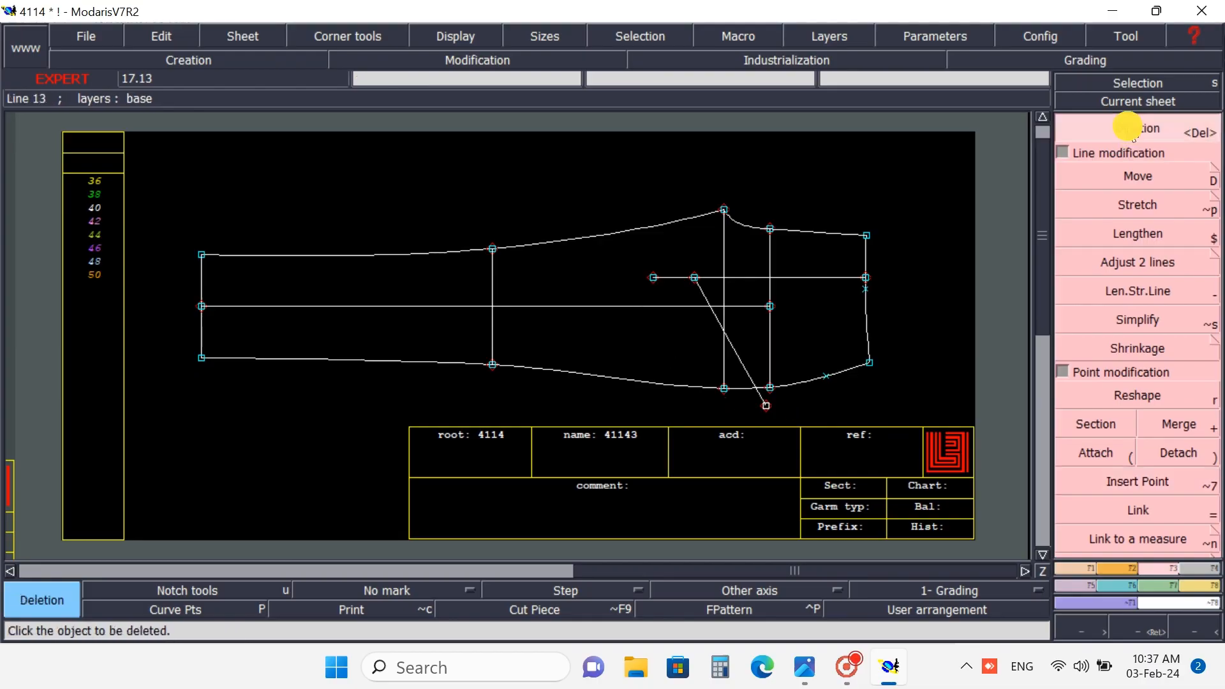
pyautogui.click(655, 278)
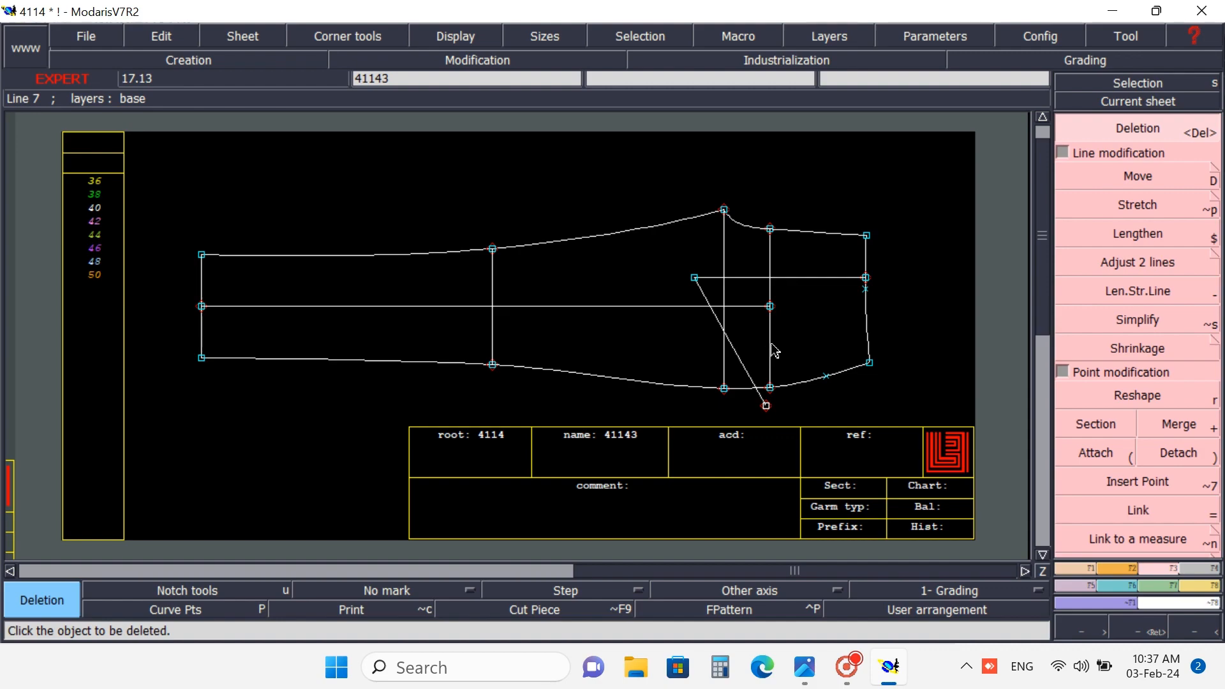
# - Display the curve handles and reshape the pocket bag Bezier by pulling its depth-point handle toward the side seam
pyautogui.press('h')
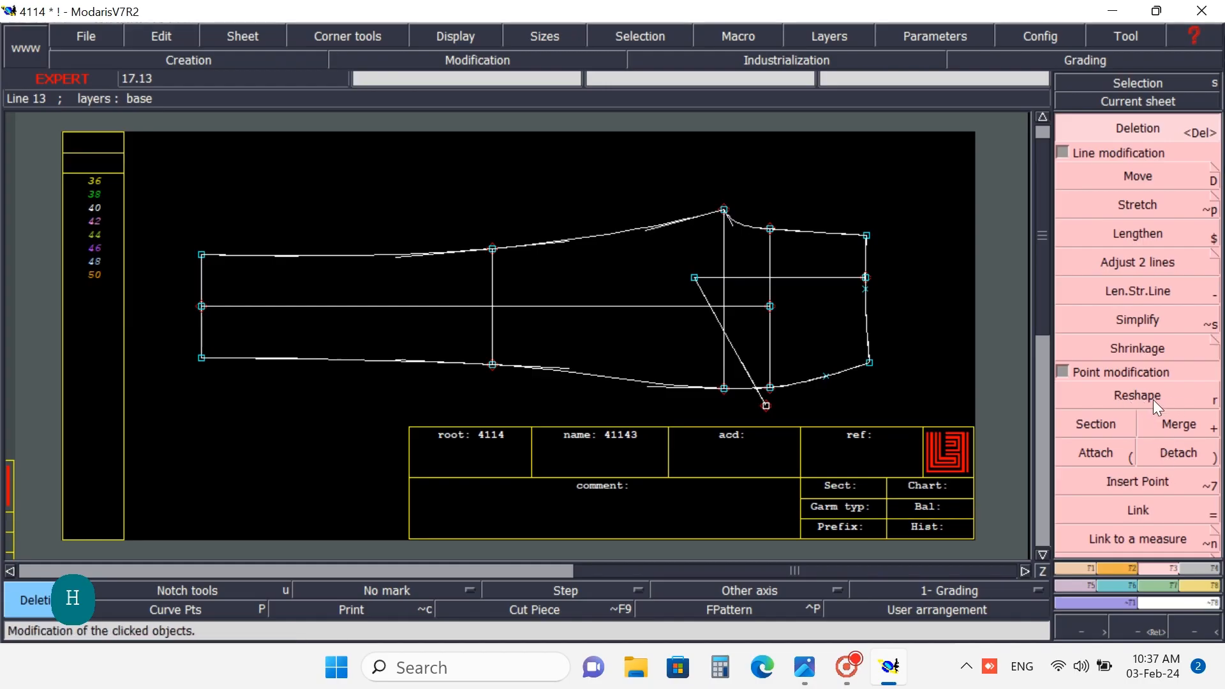
pyautogui.press('capslock')
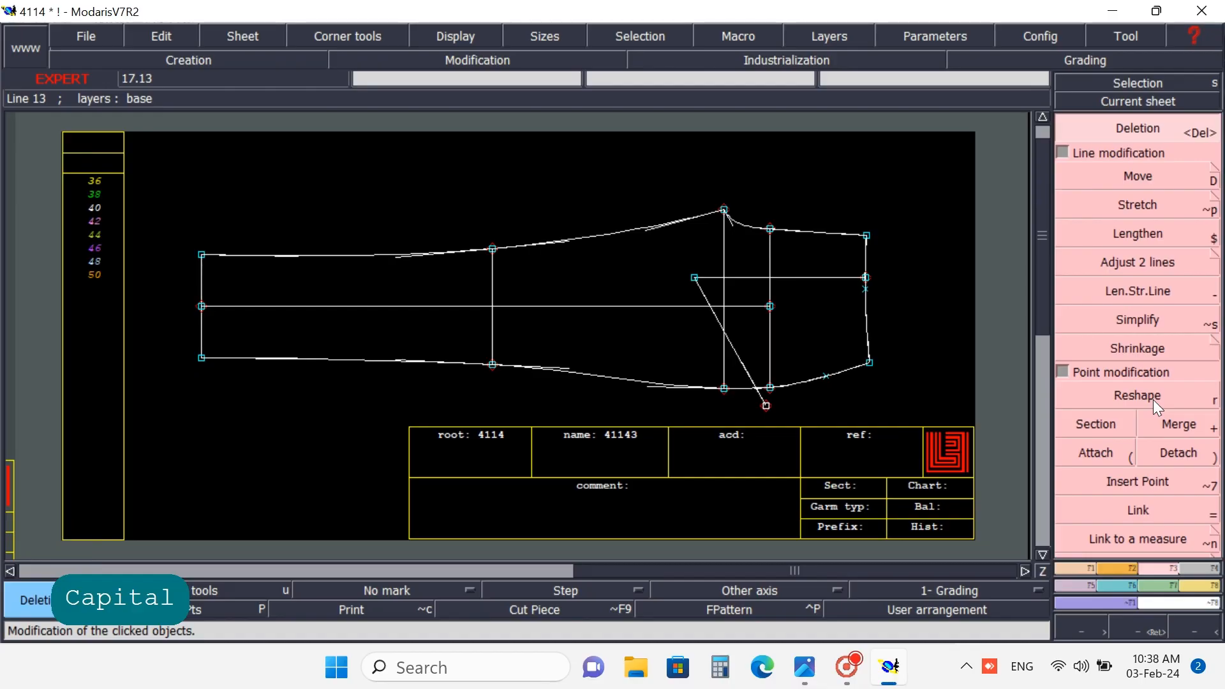
pyautogui.click(1155, 402)
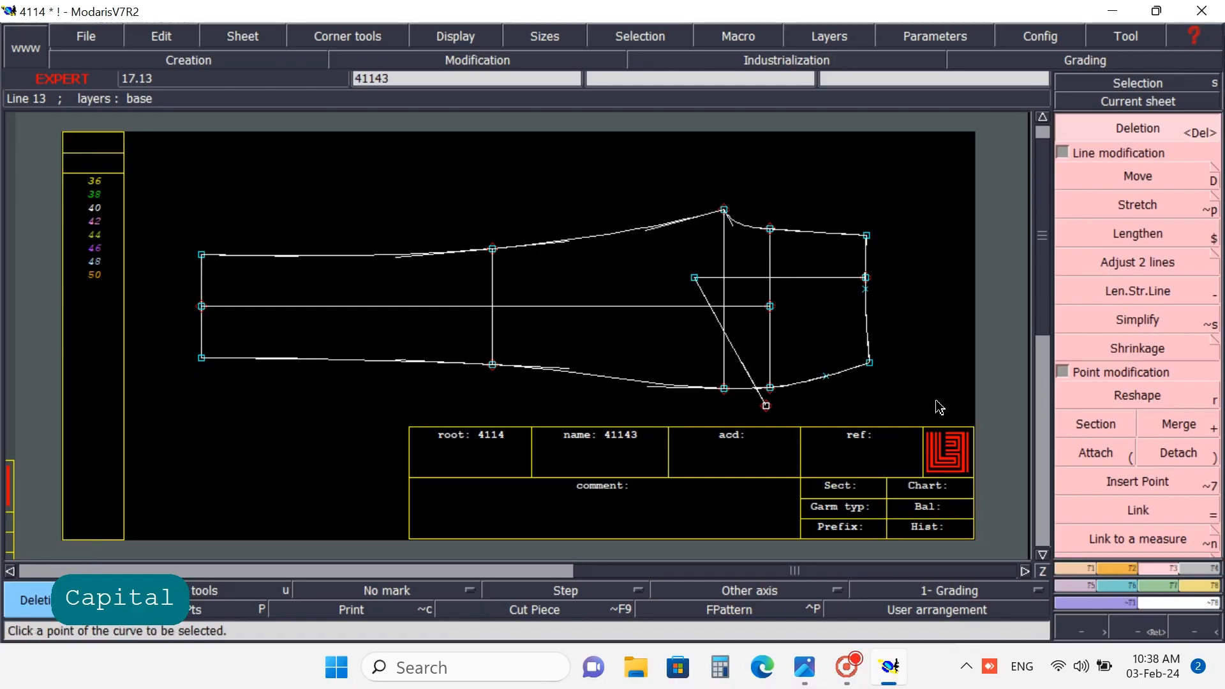
pyautogui.press('r')
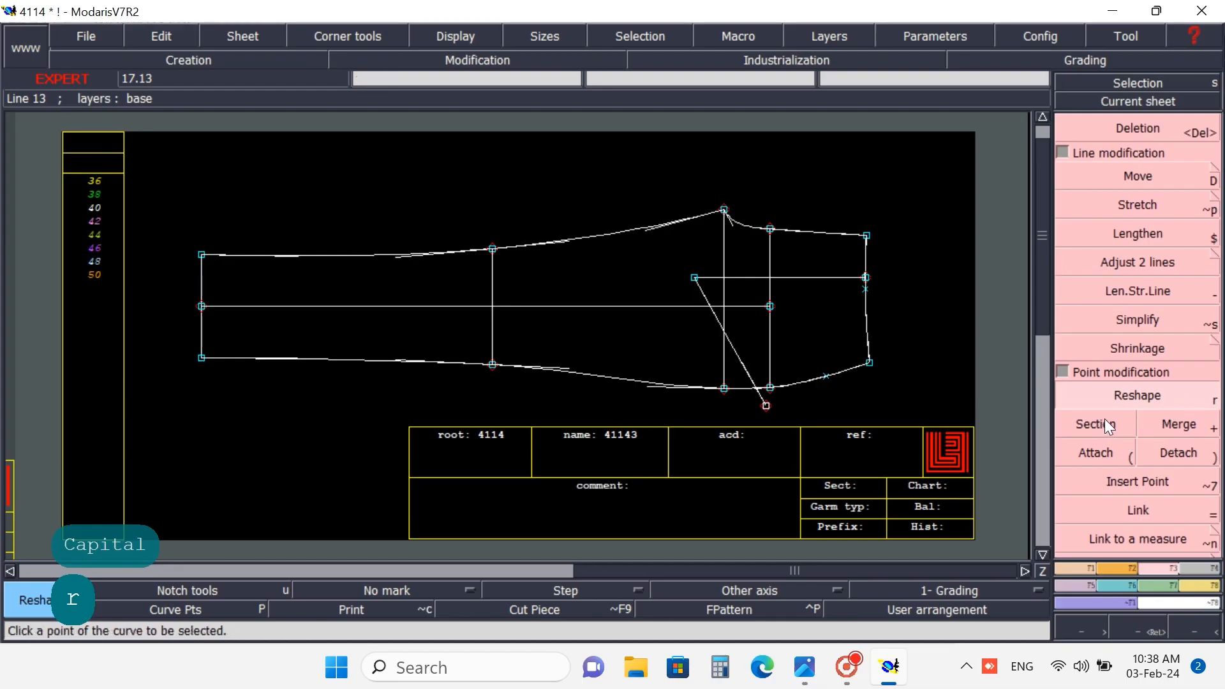
pyautogui.click(712, 310)
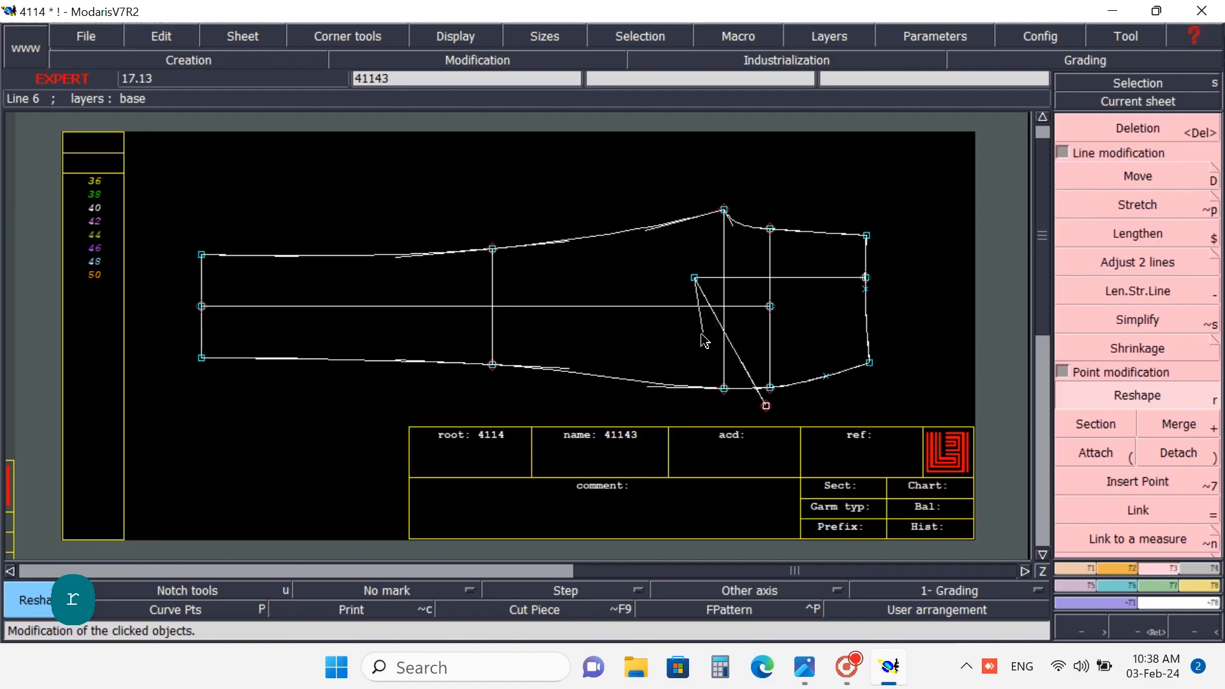
pyautogui.click(707, 369)
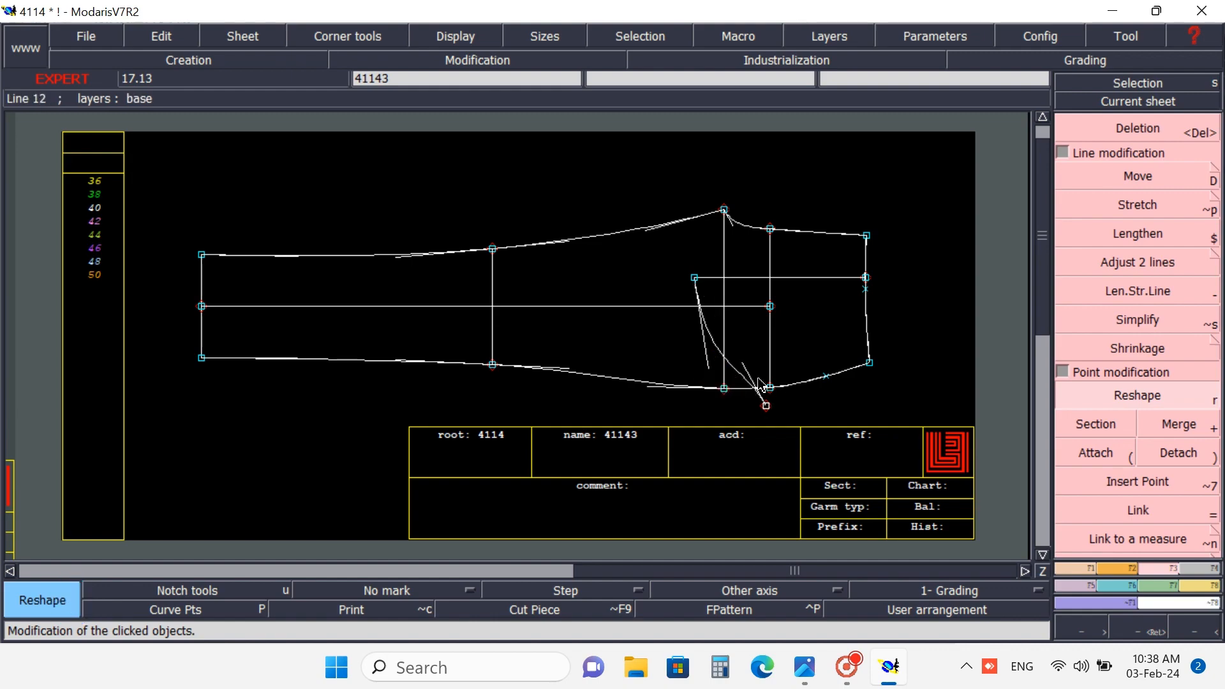
# - Adjust the handles at both ends of the pocket bag curve with Reshape to form a smooth S-shaped curve
pyautogui.click(746, 370)
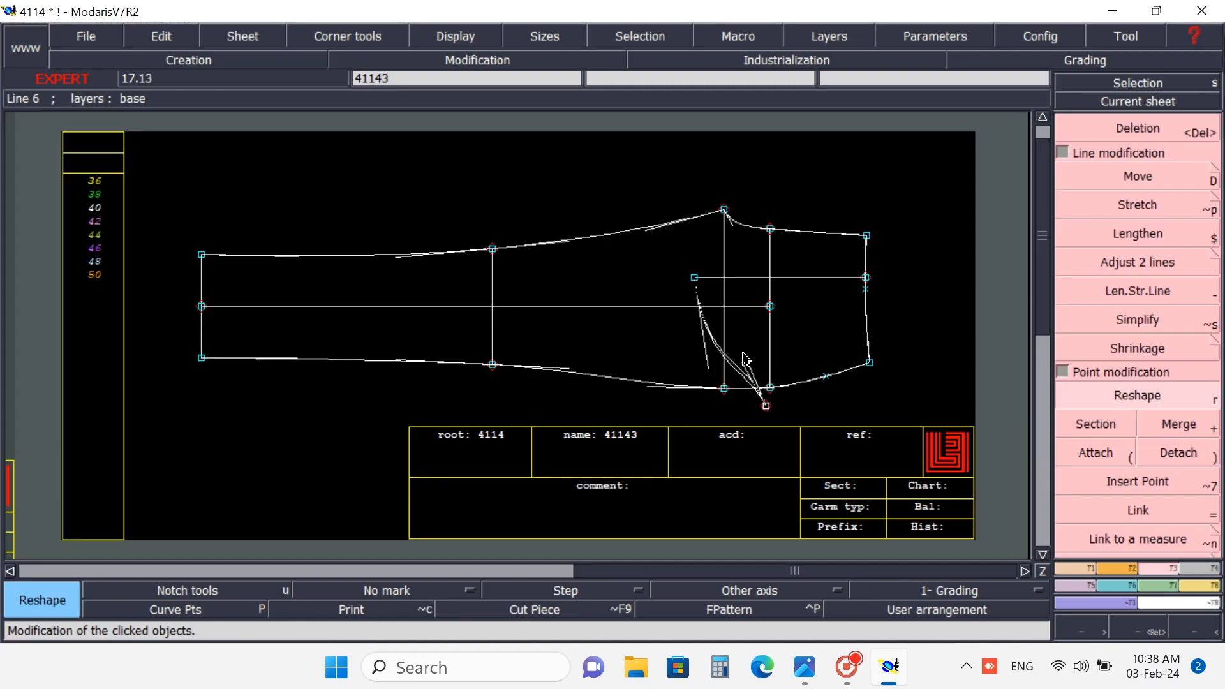
pyautogui.click(741, 356)
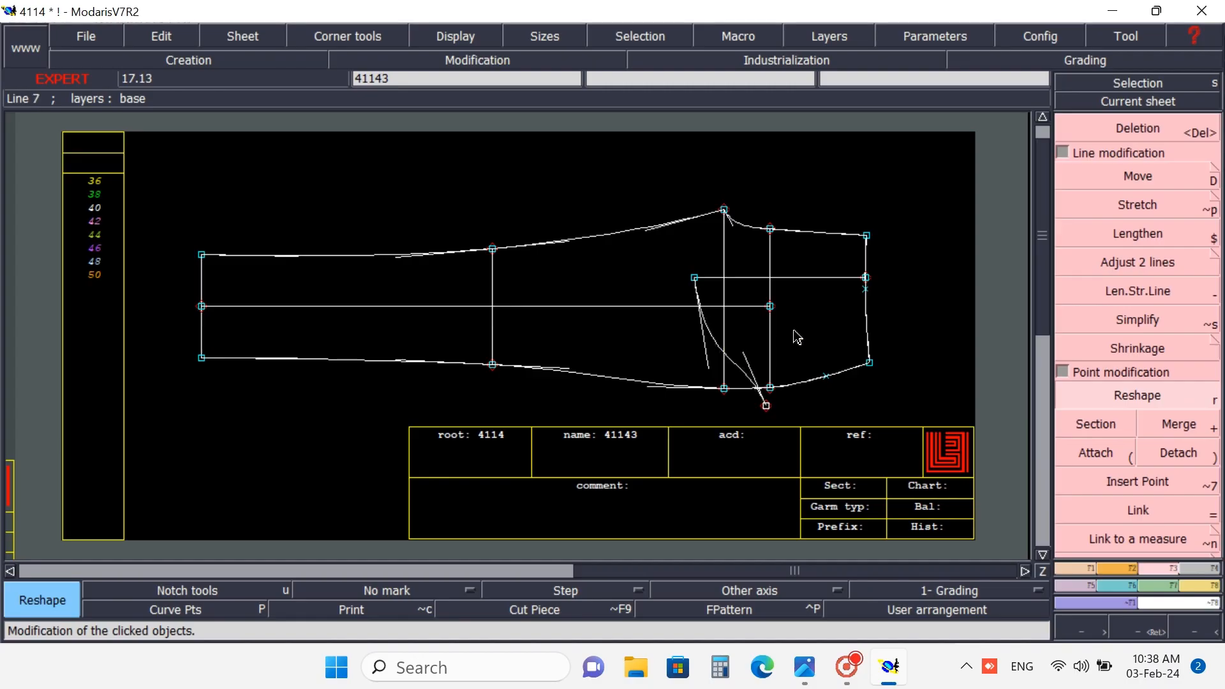
pyautogui.click(743, 358)
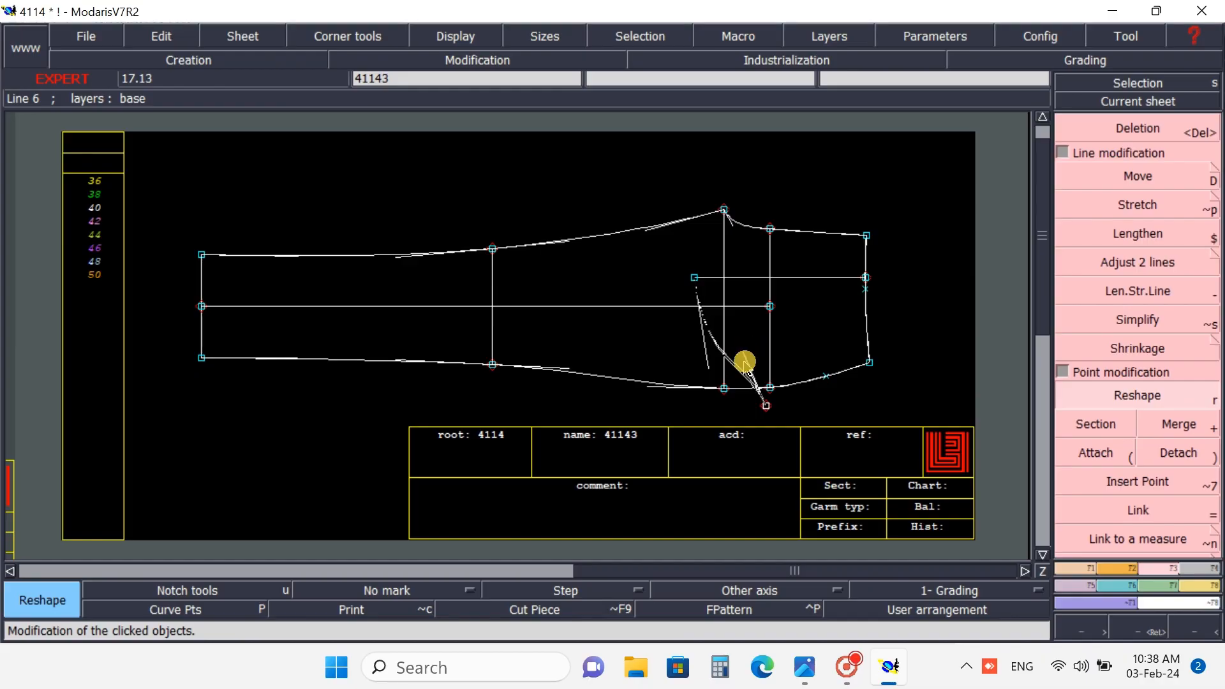
pyautogui.click(747, 359)
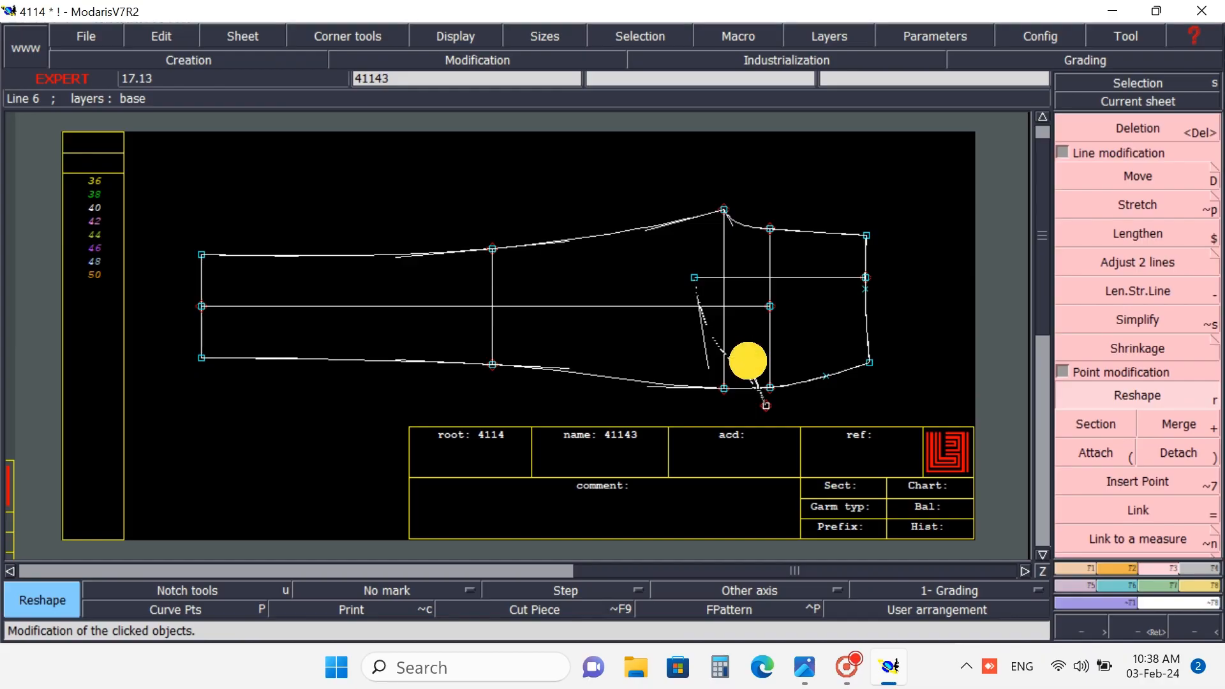
pyautogui.click(704, 356)
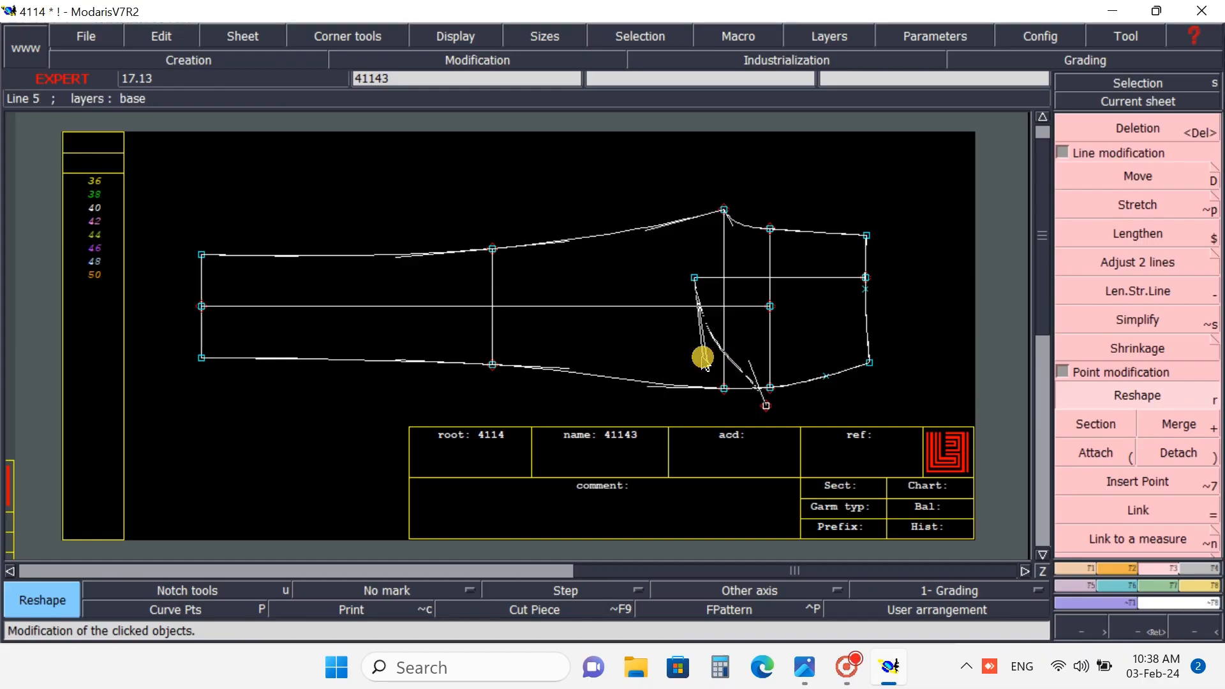
pyautogui.click(704, 369)
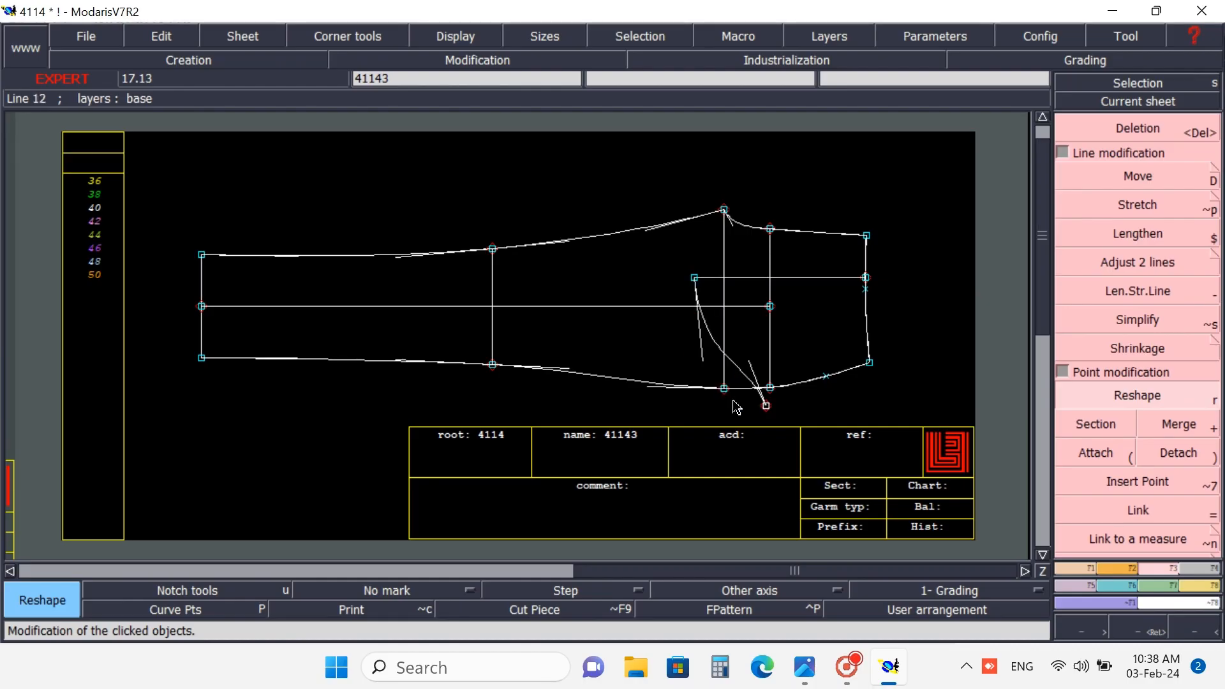
pyautogui.click(753, 366)
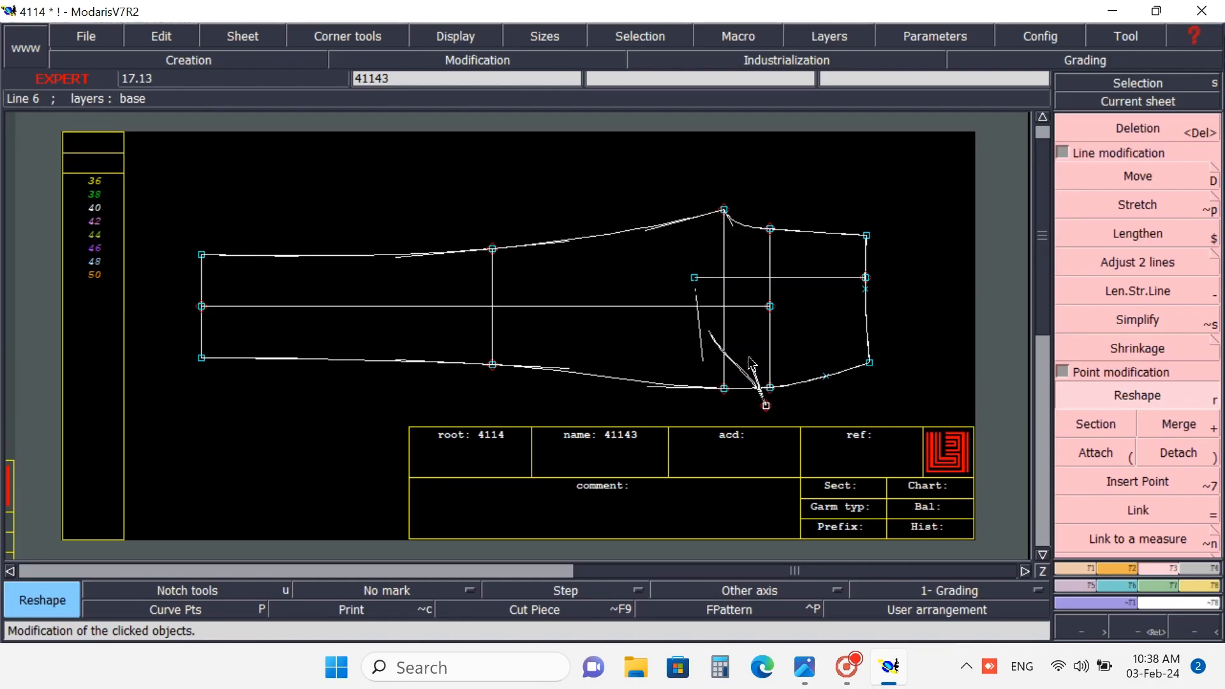
pyautogui.click(747, 356)
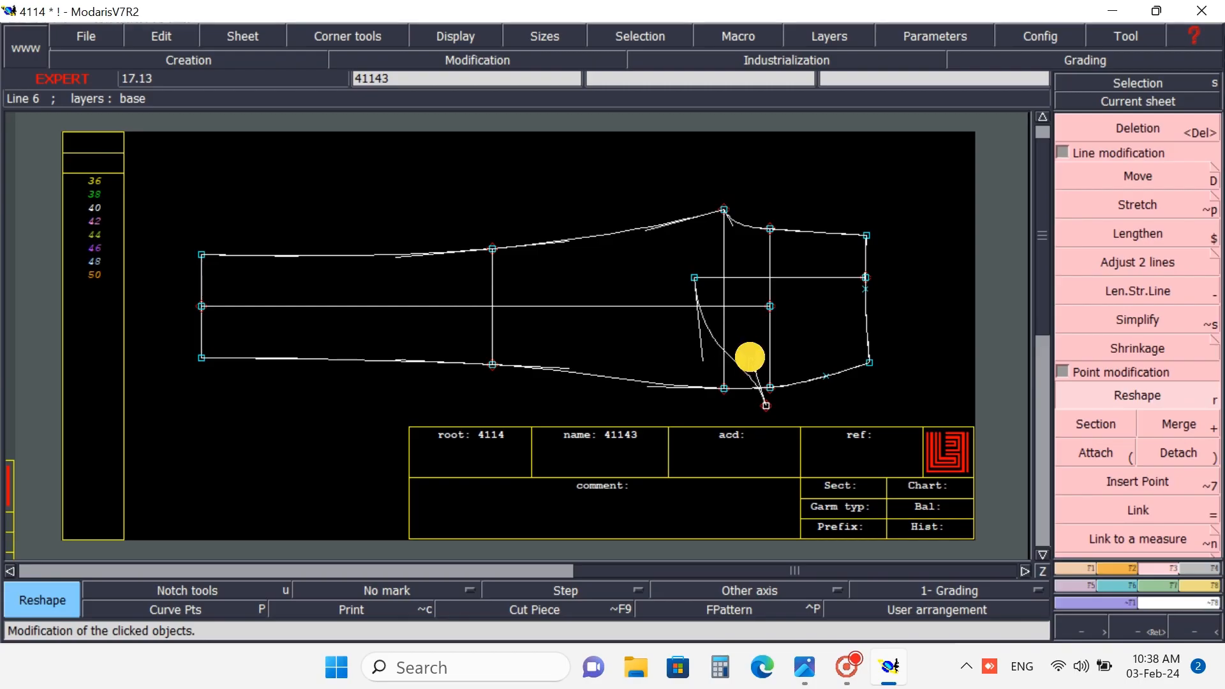
# - Slightly lengthen the side-seam and depth-point handles of the pocket bag curve with Reshape to make its bends fuller
pyautogui.click(1149, 630)
pyautogui.moveTo(659, 212); pyautogui.dragTo(883, 438)
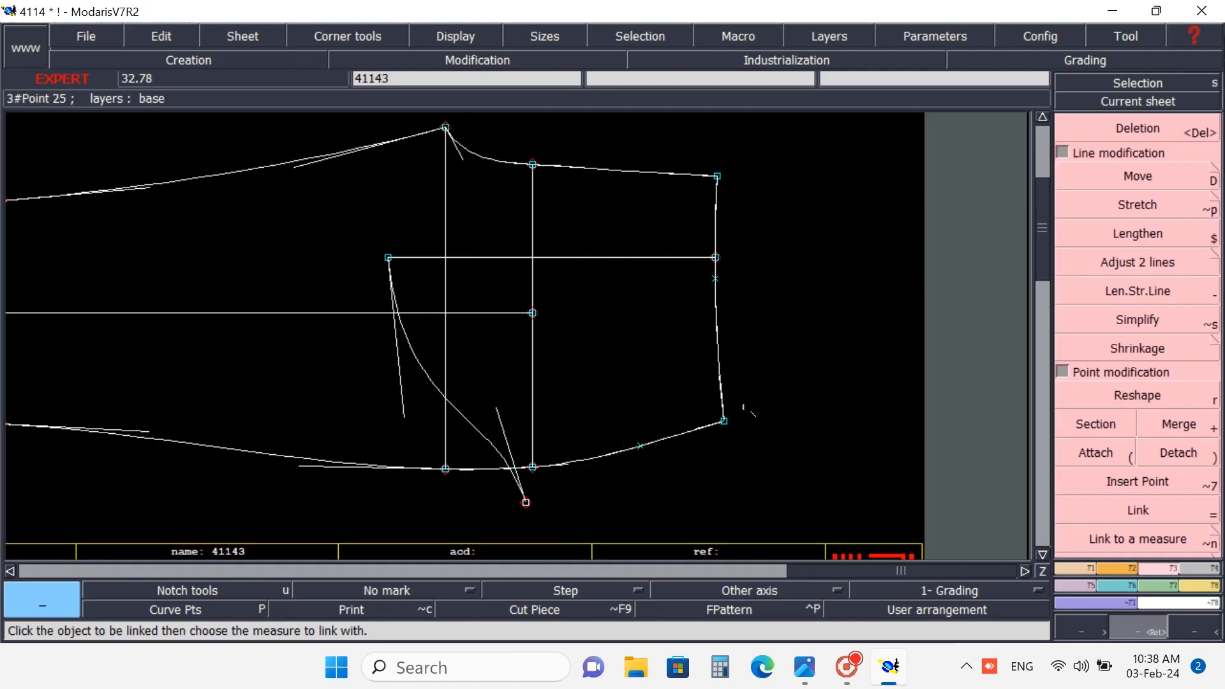
pyautogui.click(1134, 396)
pyautogui.click(497, 409)
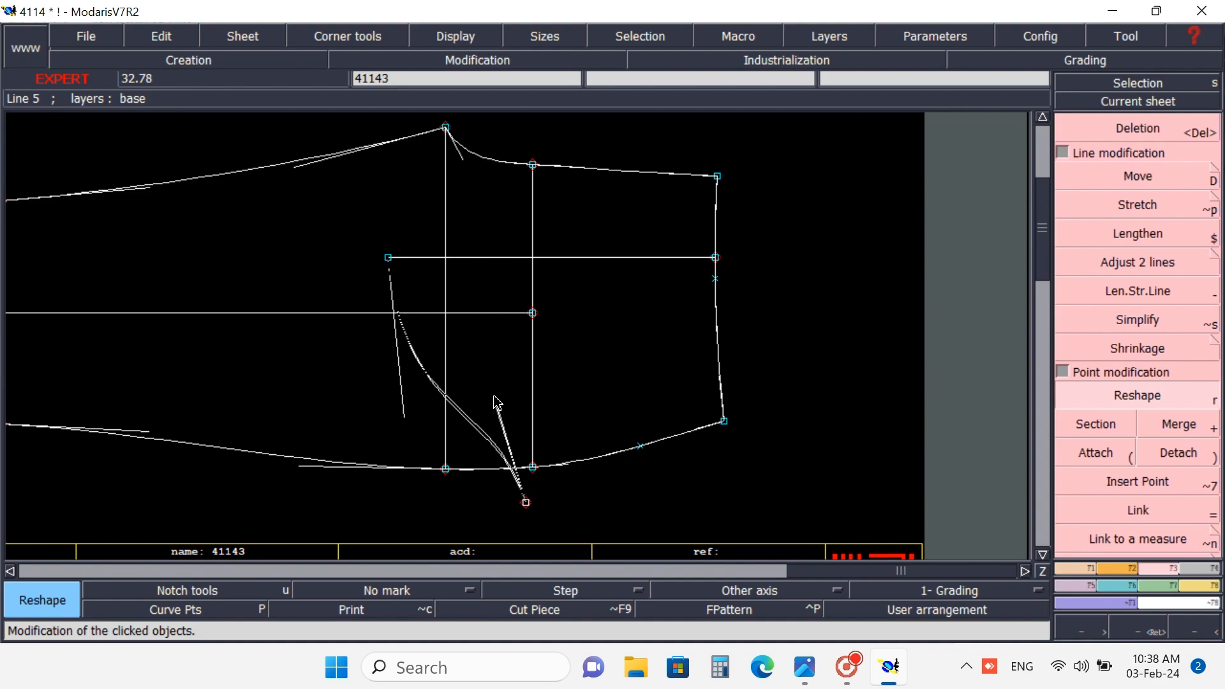
pyautogui.click(492, 393)
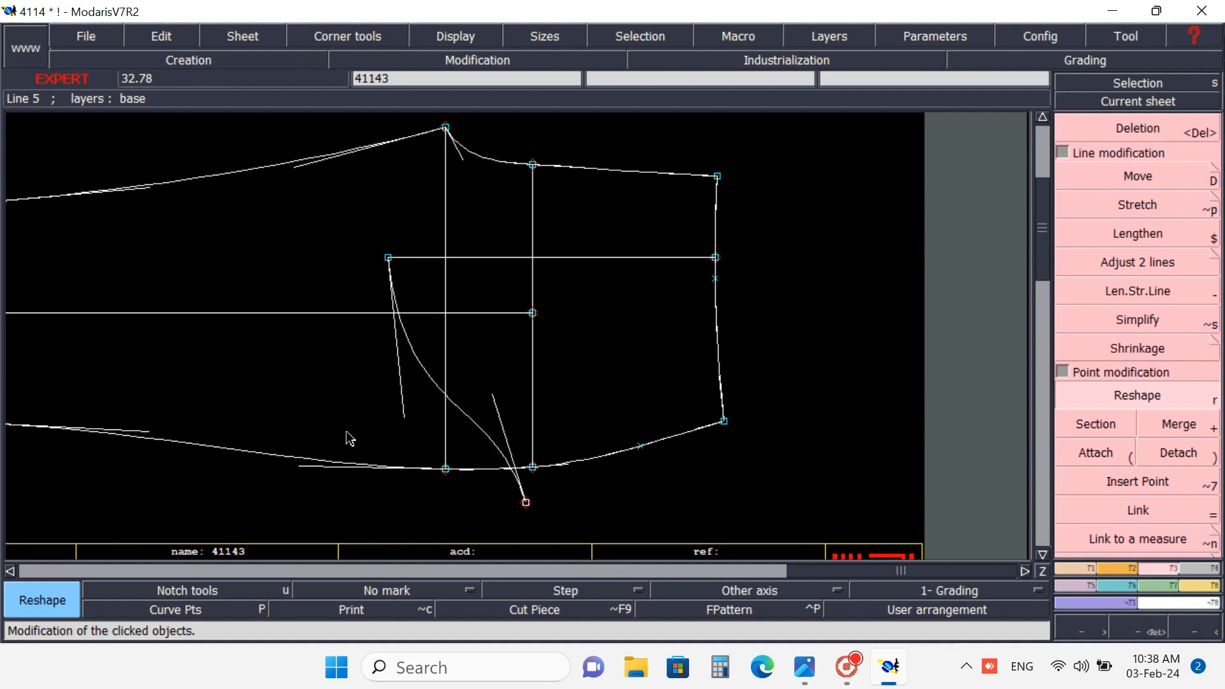
pyautogui.click(398, 415)
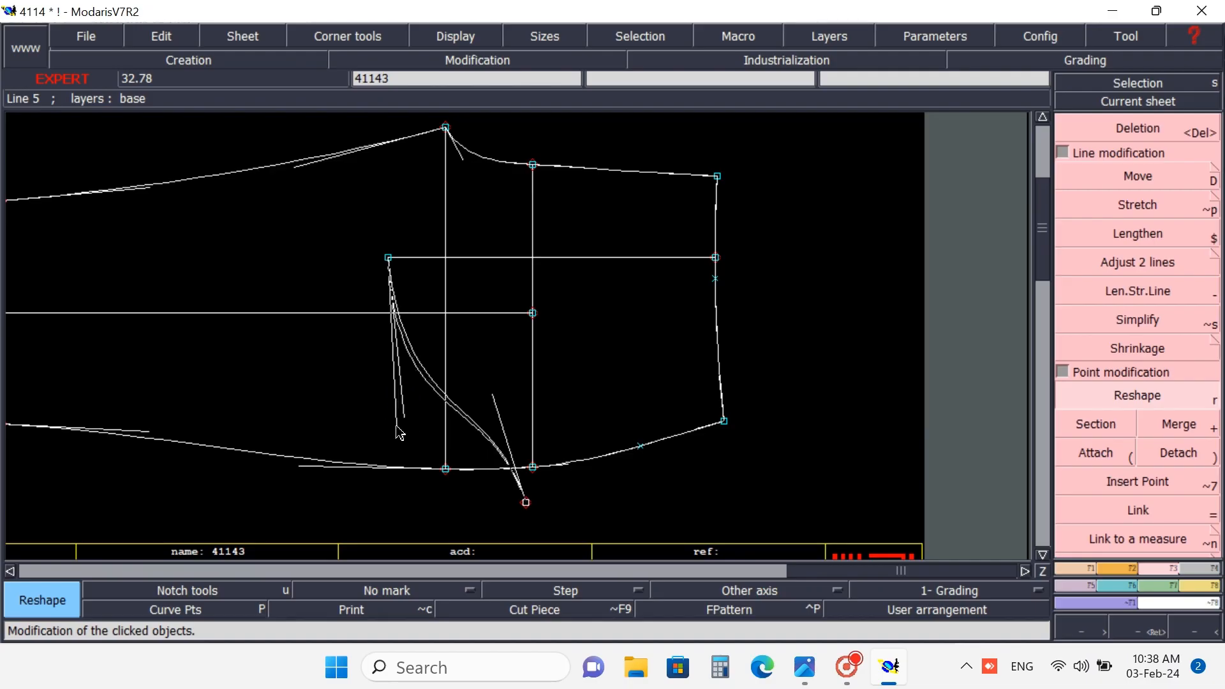
pyautogui.click(397, 427)
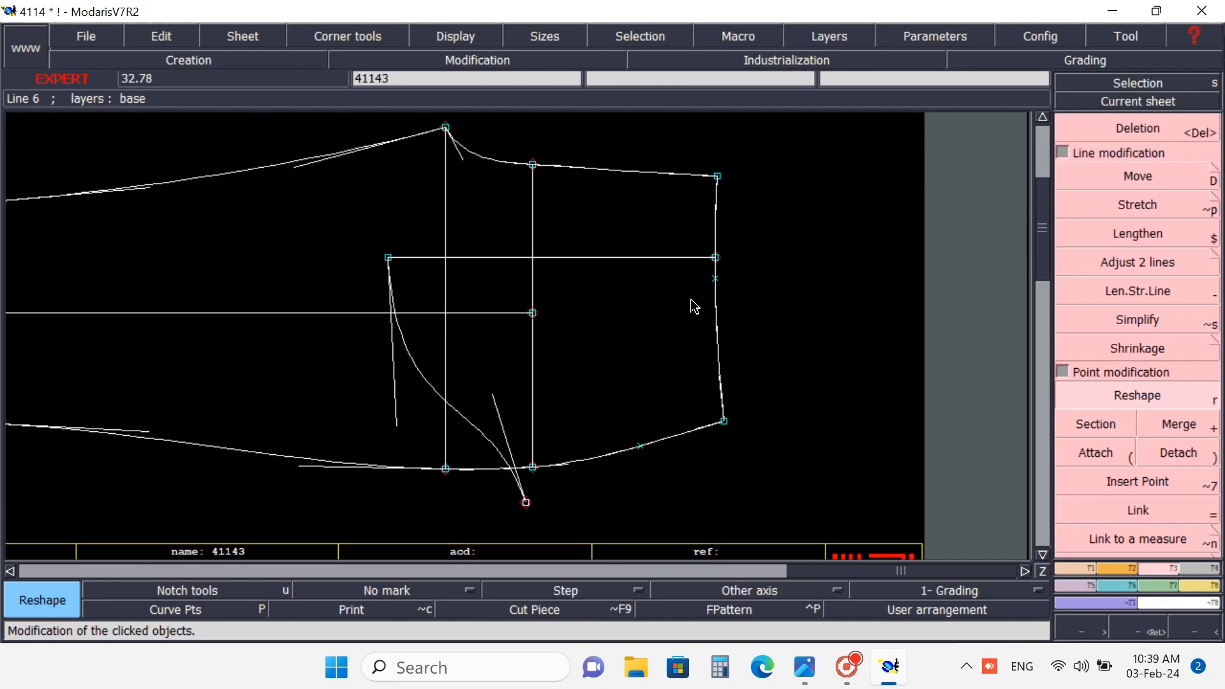
# - Hide the curve handles and draw the pocket opening as a Bezier line from the waist line point to the side seam point
pyautogui.press('capslock')
pyautogui.press('h')
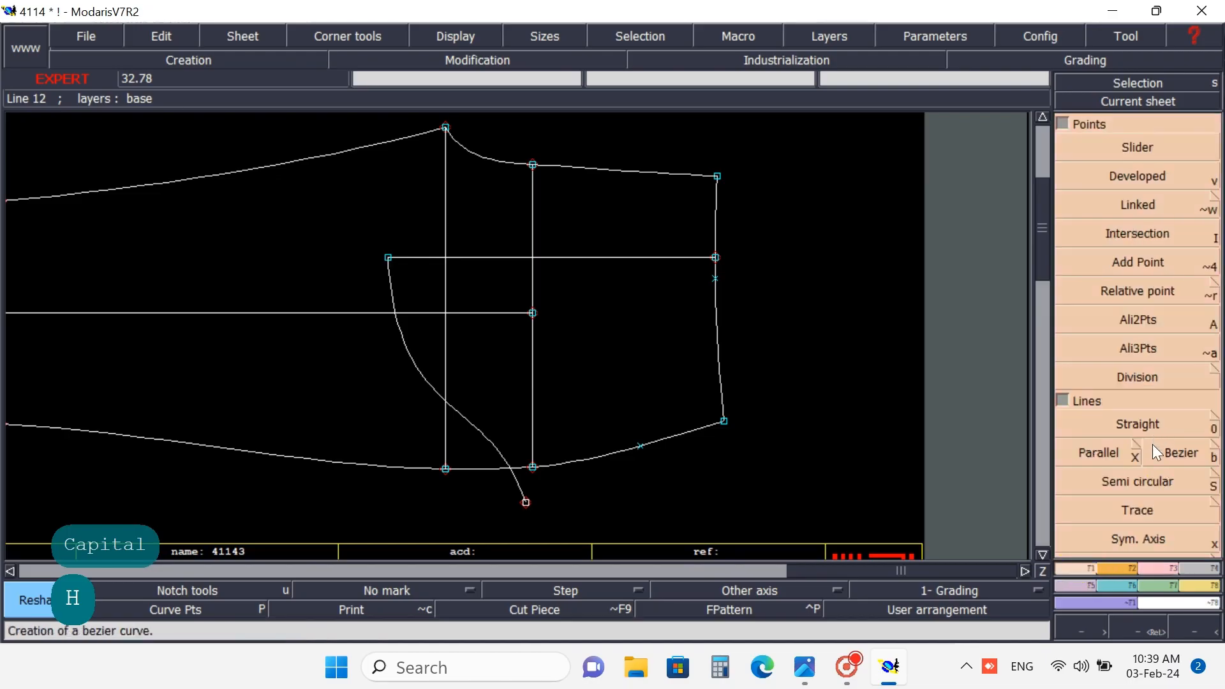
pyautogui.click(1162, 451)
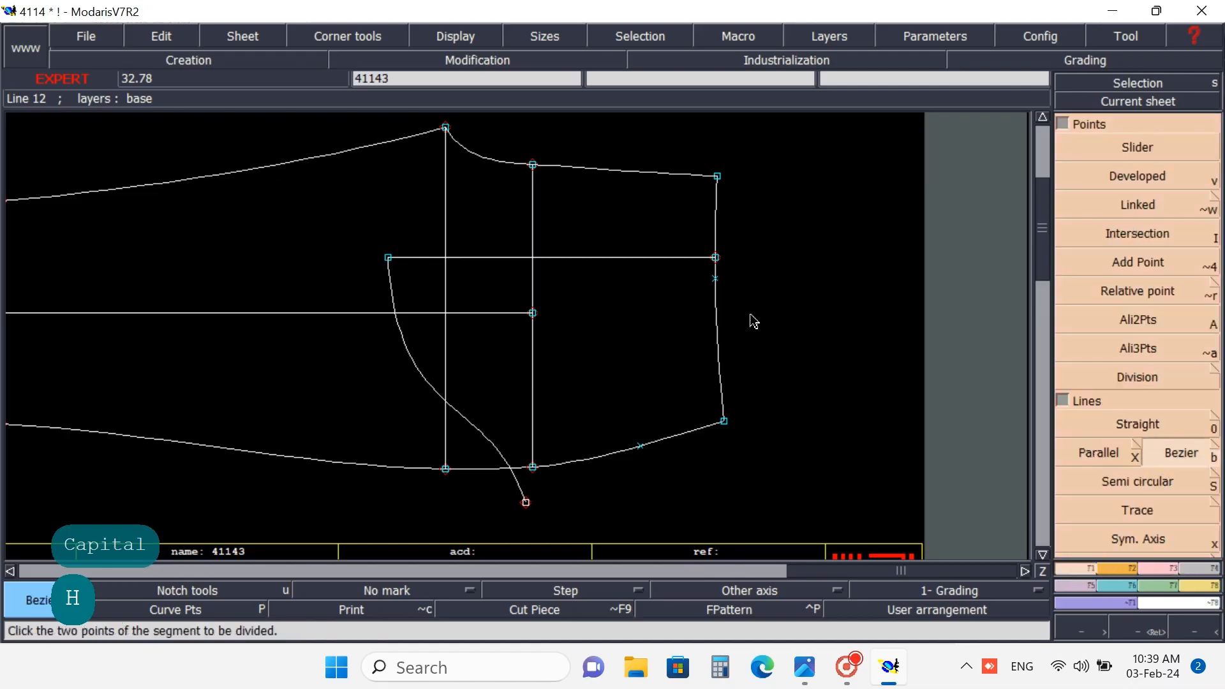
pyautogui.click(715, 280)
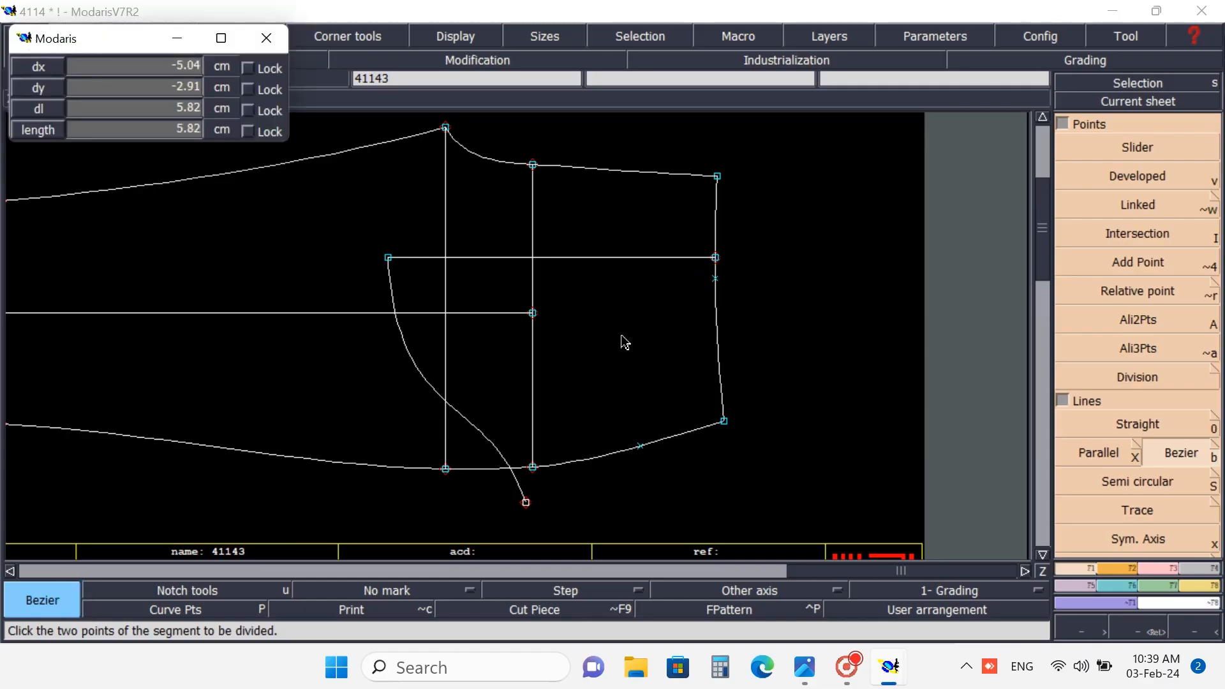
pyautogui.click(642, 447)
pyautogui.press('shift')
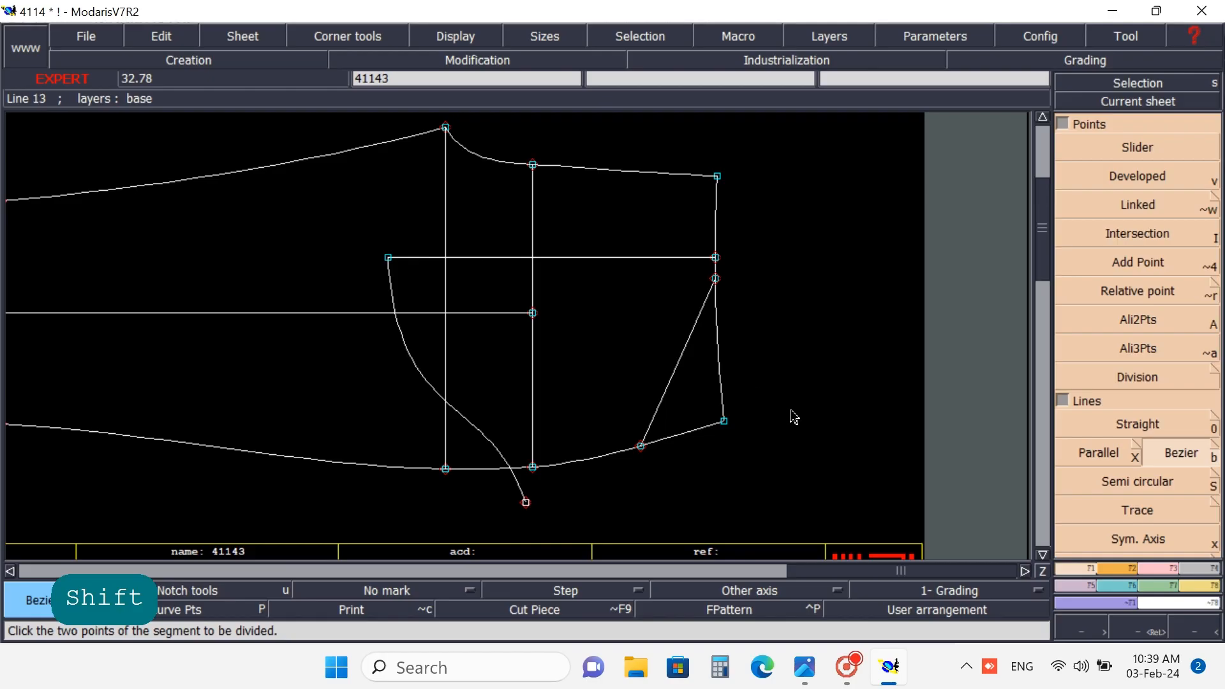
# - Display the curve handles and reshape the pocket opening Bezier by pulling its waist-end handle inward into the front panel
pyautogui.hotkey('shift', 'h')
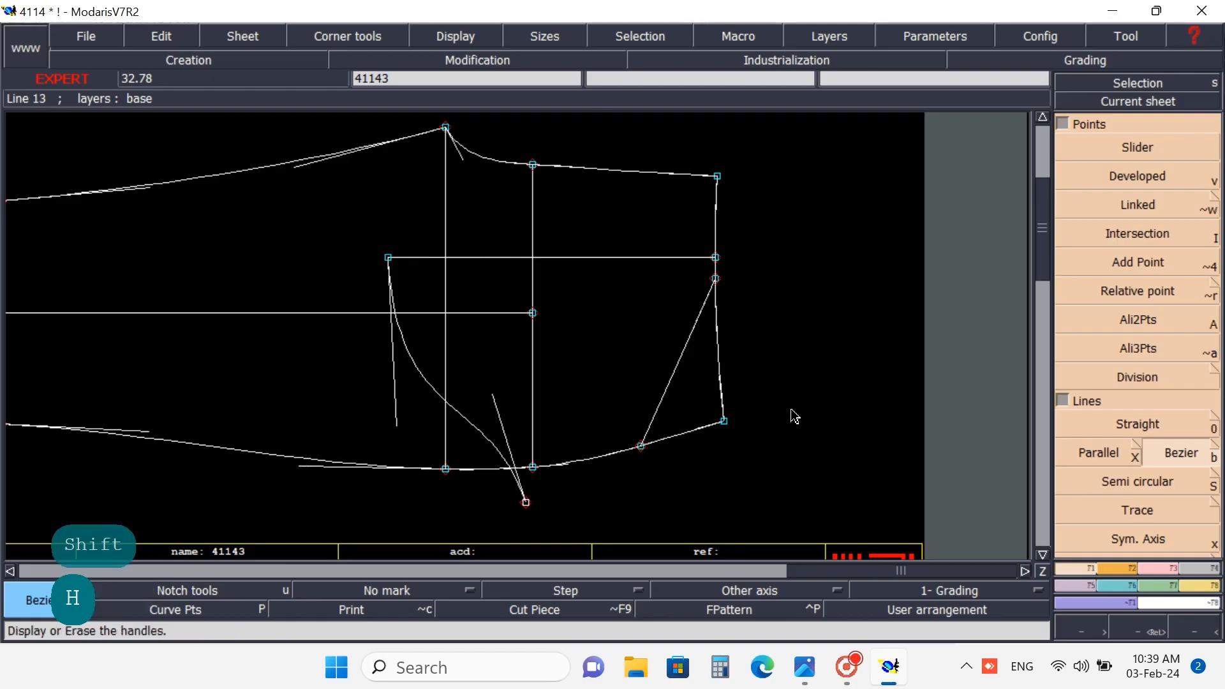
pyautogui.press('capslock')
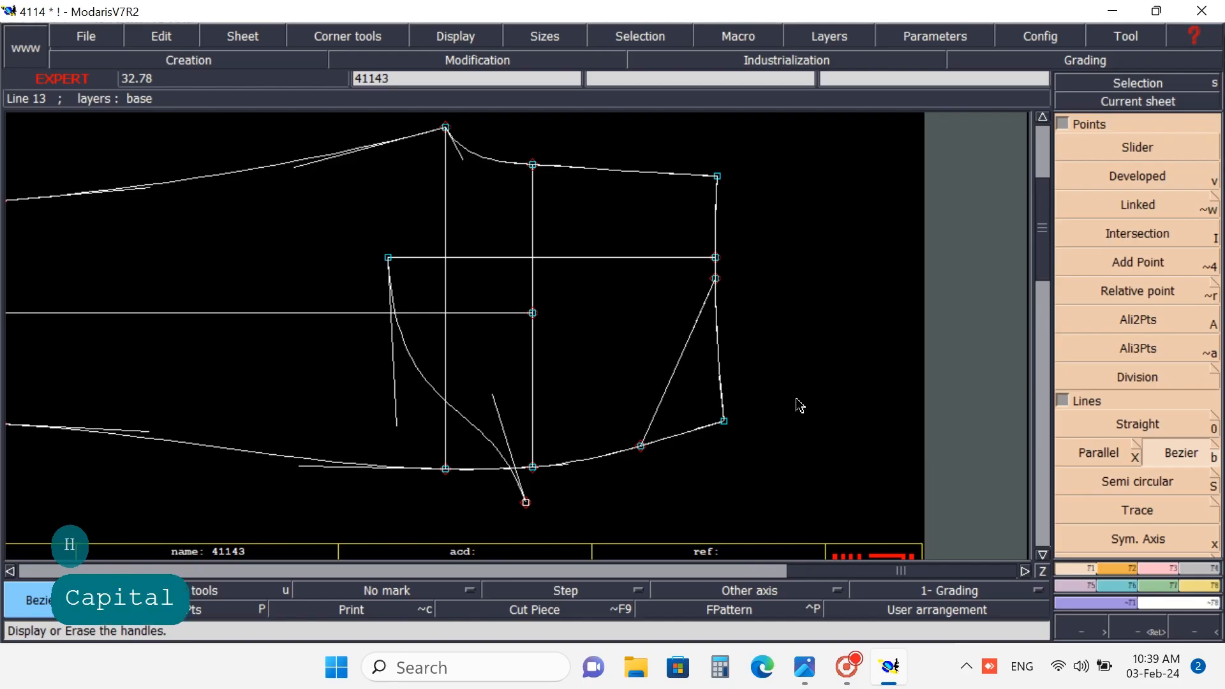
pyautogui.press('r')
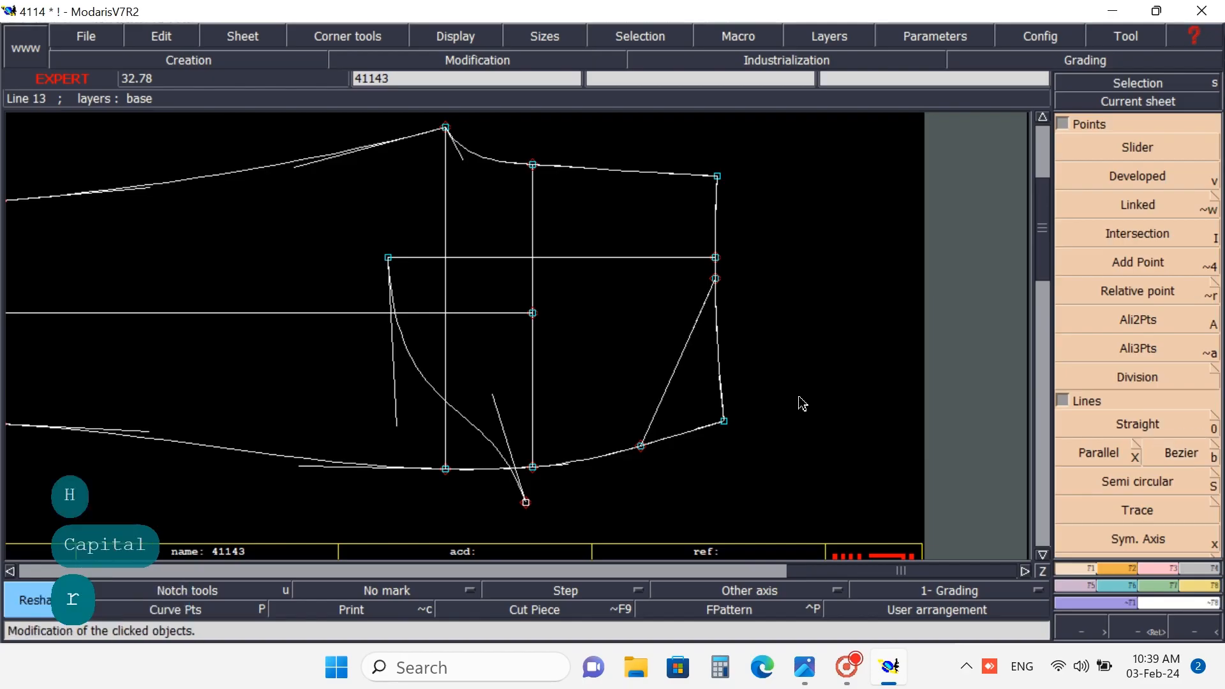
pyautogui.click(693, 330)
pyautogui.click(647, 300)
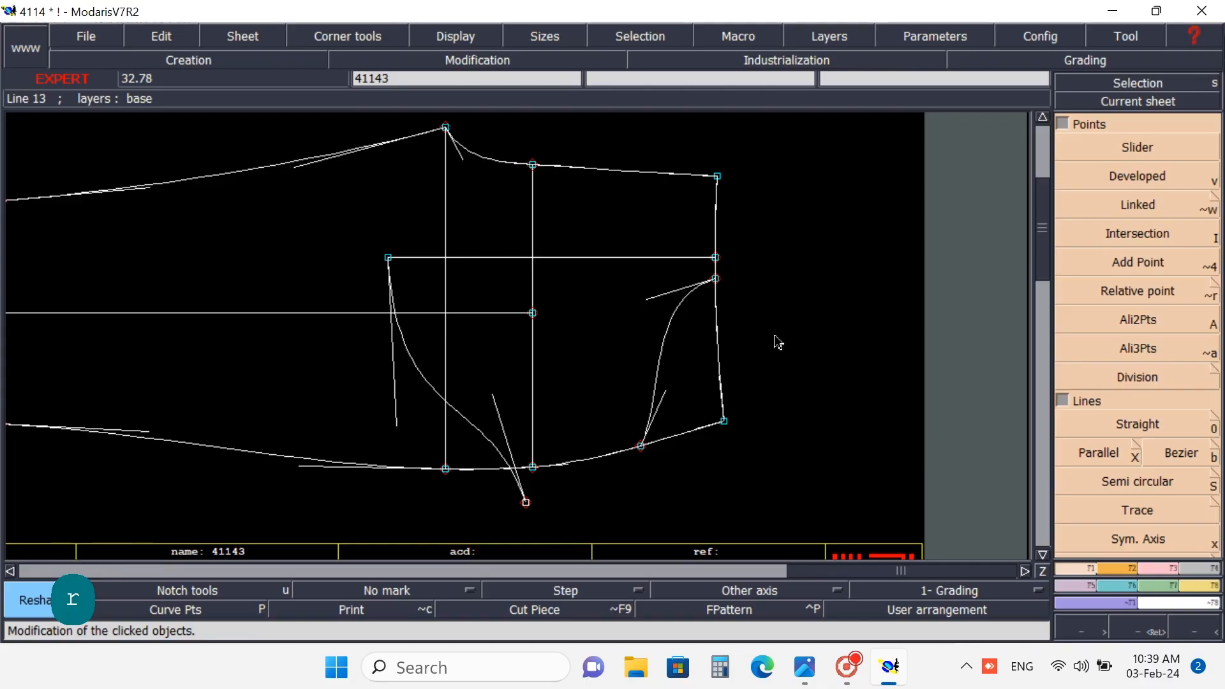
# - Switch to the image viewer and examine the front pocket opening shape in the jeans reference photo Screenshot (715).png
pyautogui.click(805, 668)
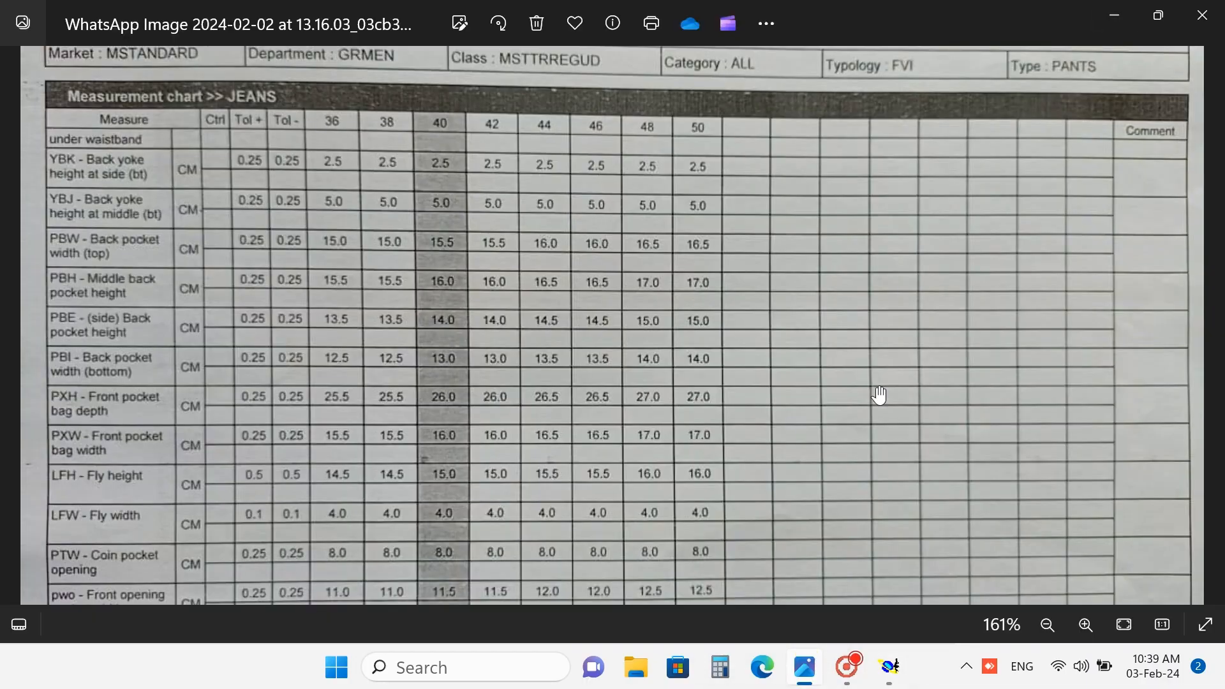
pyautogui.click(1207, 326)
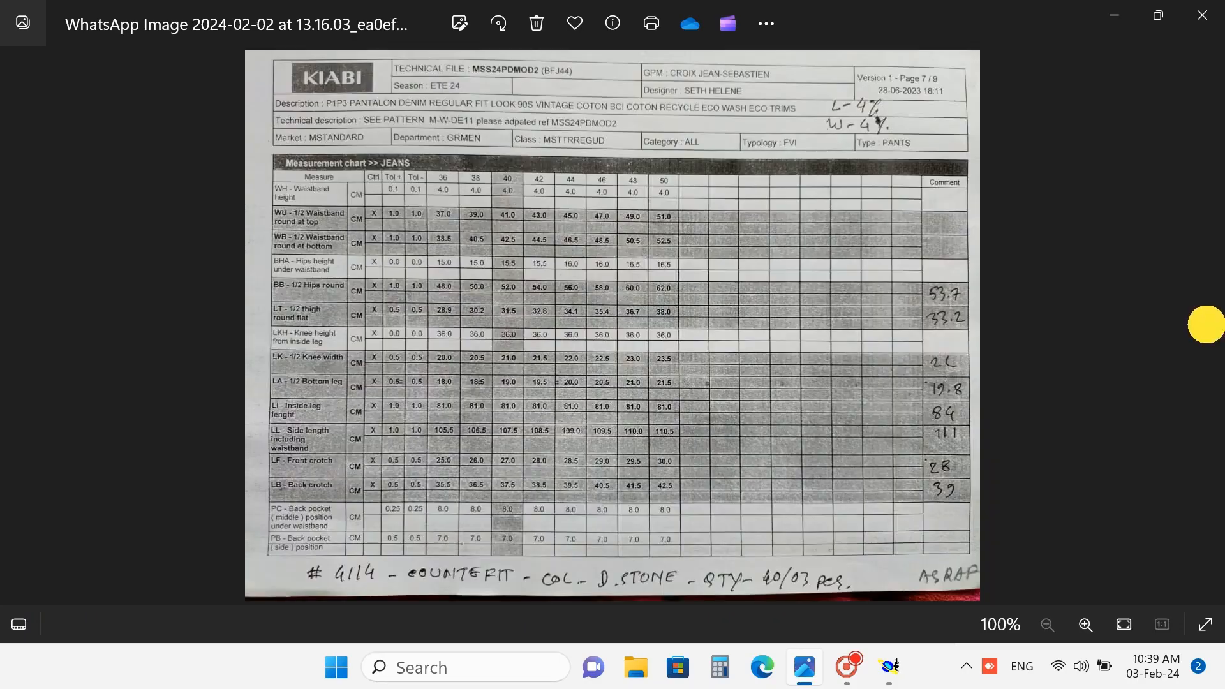
pyautogui.click(14, 336)
pyautogui.click(14, 337)
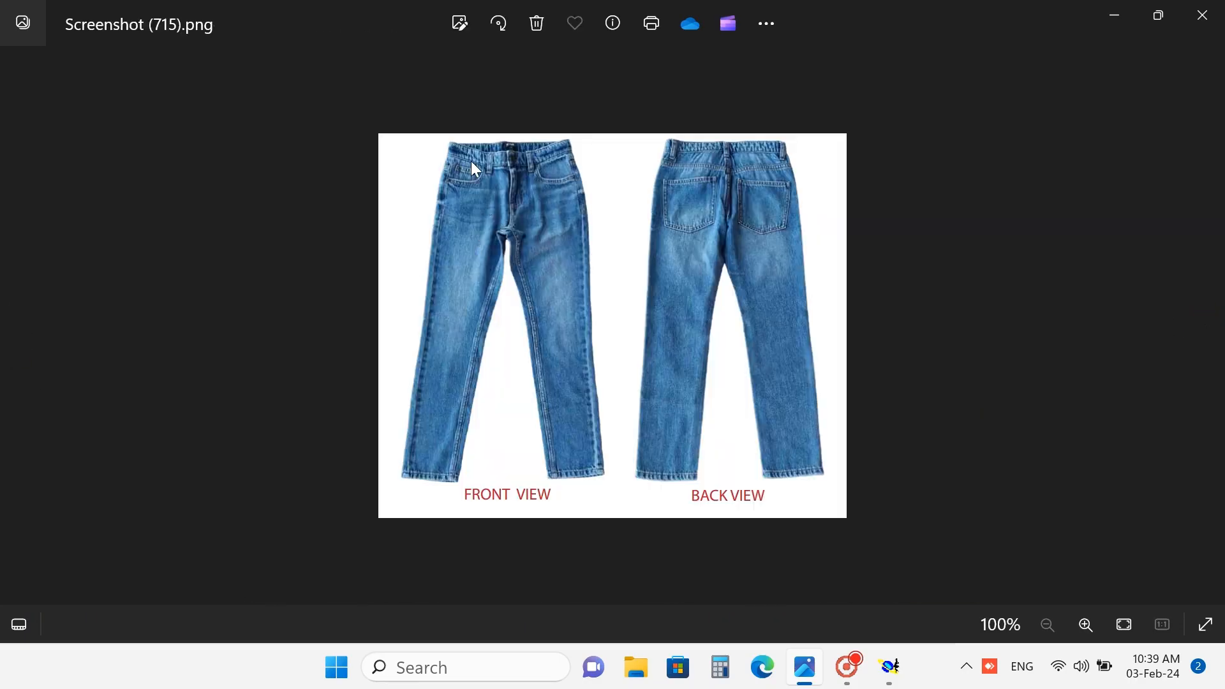
pyautogui.scroll(3, 471, 161)
pyautogui.scroll(-1, 497, 134)
pyautogui.scroll(-1, 498, 132)
pyautogui.scroll(2, 475, 115)
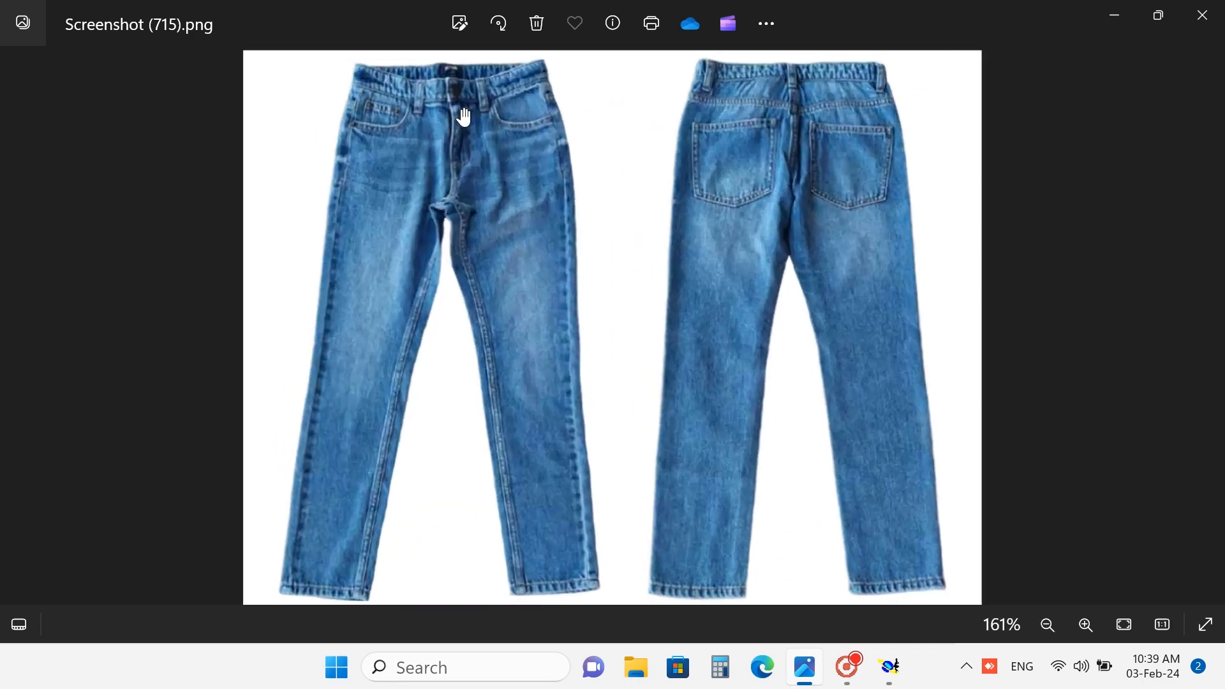
pyautogui.scroll(3, 320, 68)
pyautogui.scroll(2, 321, 68)
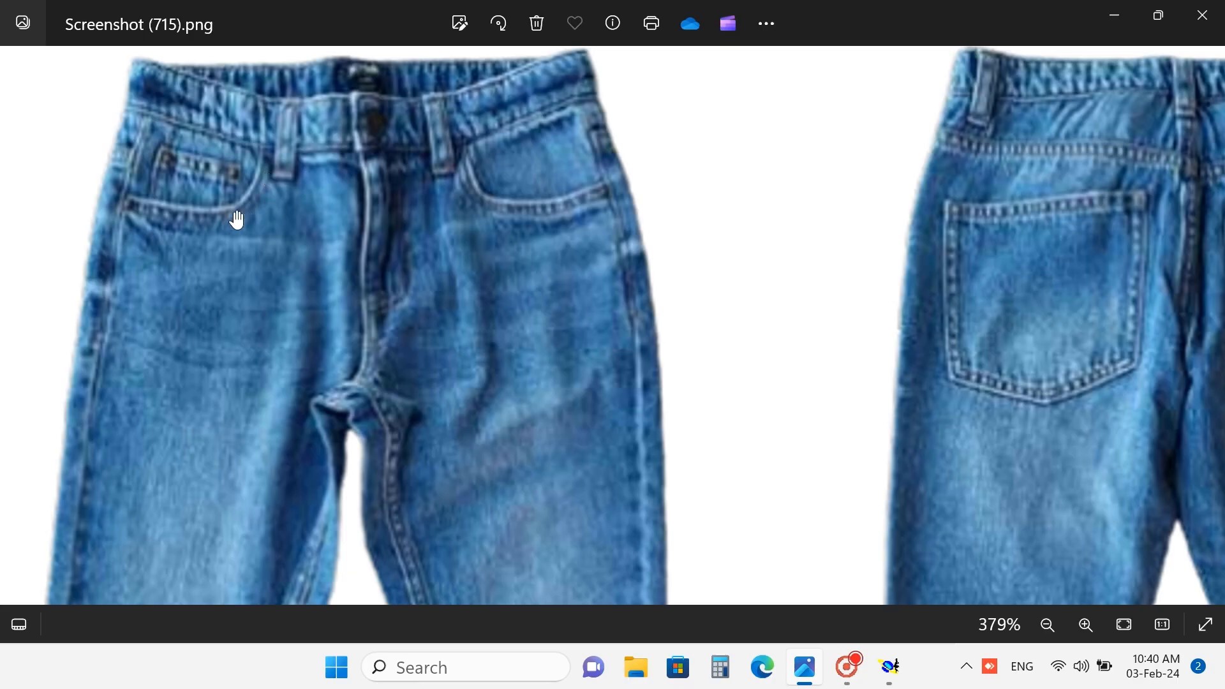
pyautogui.scroll(-3, 361, 241)
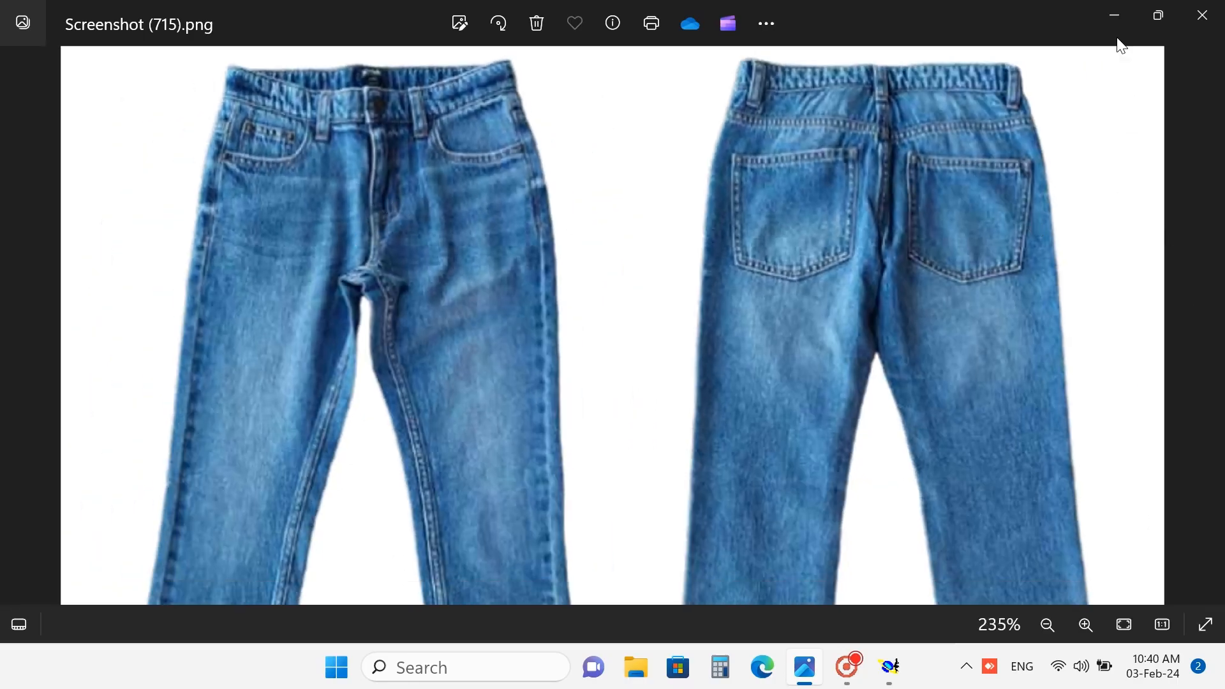
pyautogui.click(1116, 19)
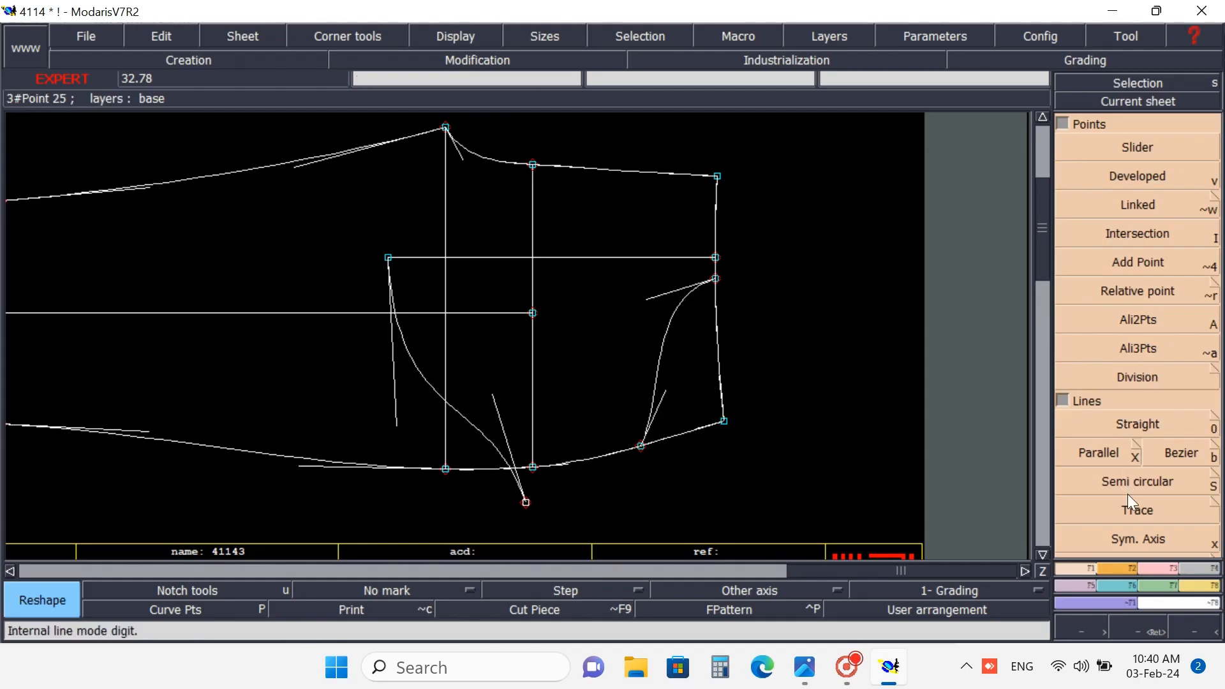
# - Adjust the handles at both ends of the pocket opening with Reshape to form a rounded scoop, and hide the handles
pyautogui.press('r')
pyautogui.press('r')
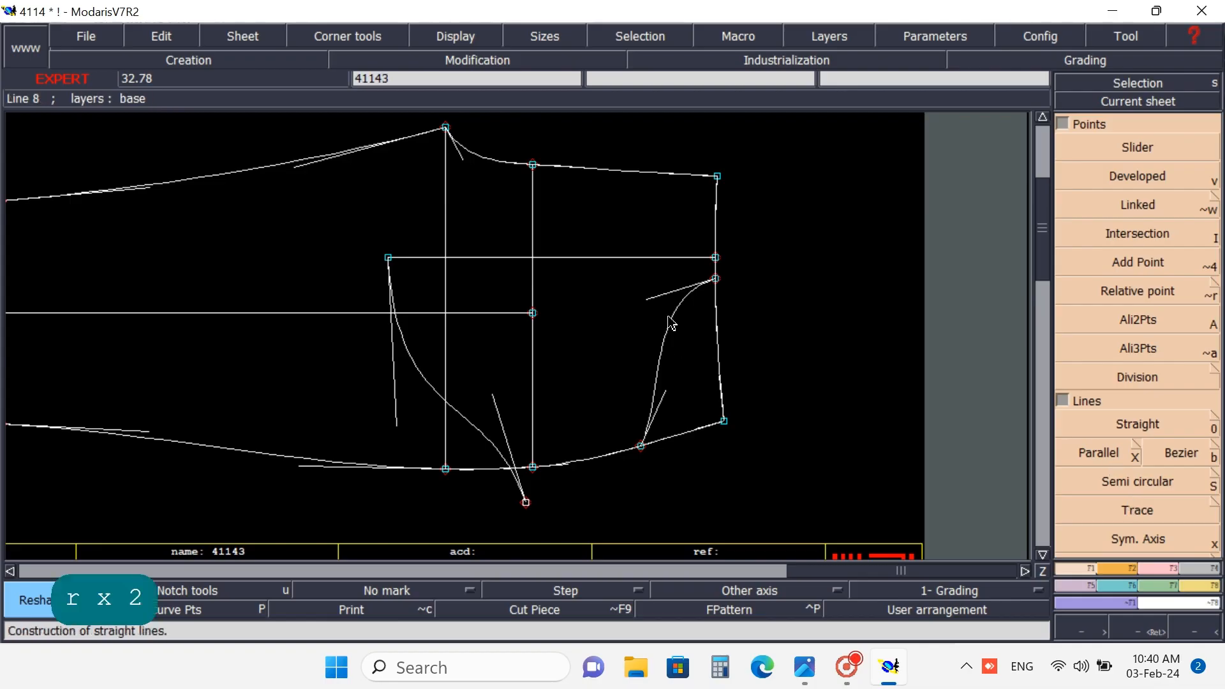
pyautogui.click(661, 290)
pyautogui.click(641, 288)
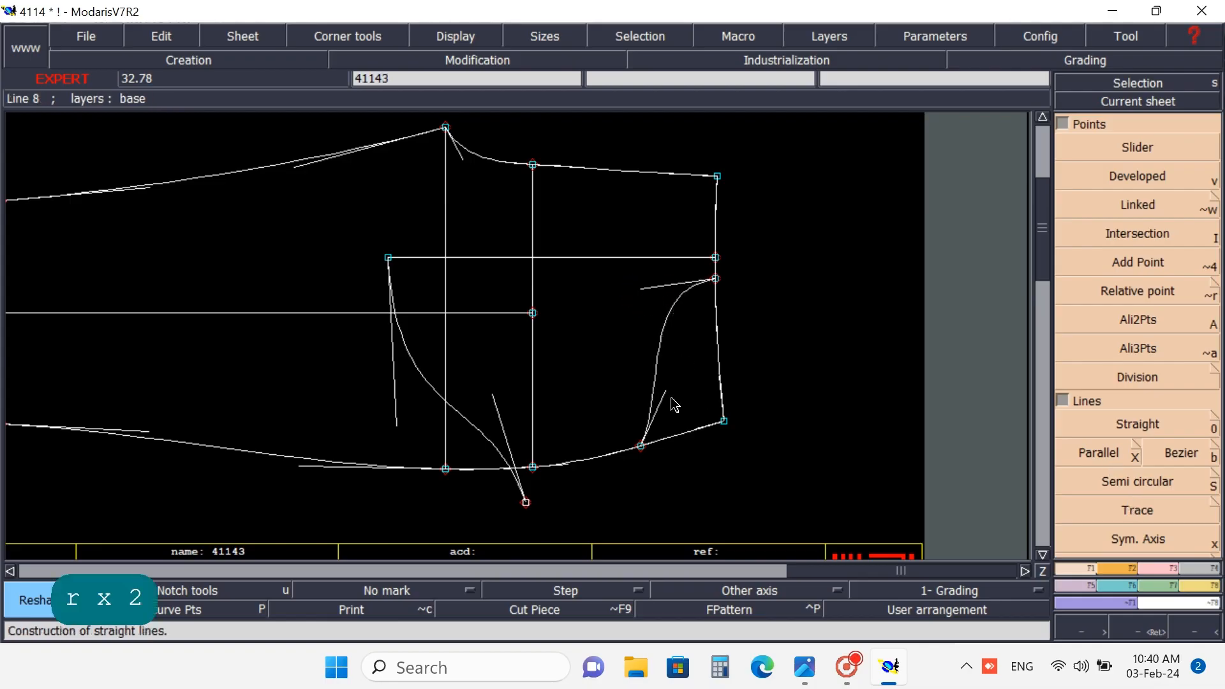
pyautogui.click(645, 381)
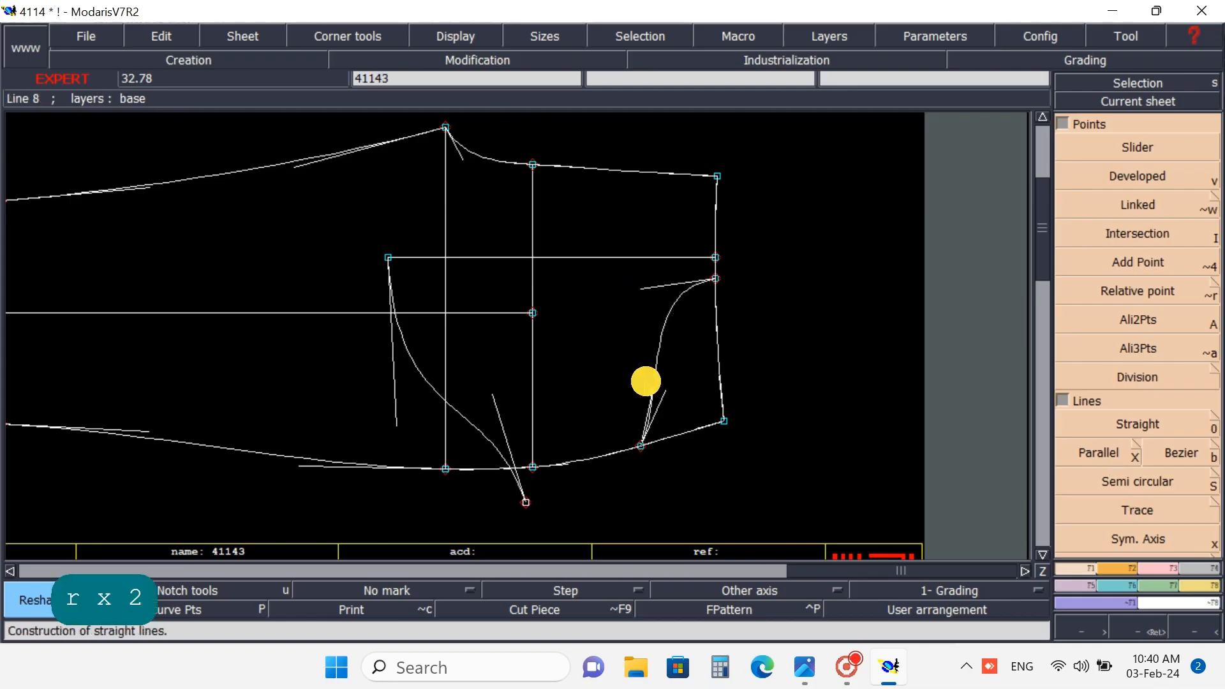
pyautogui.click(634, 326)
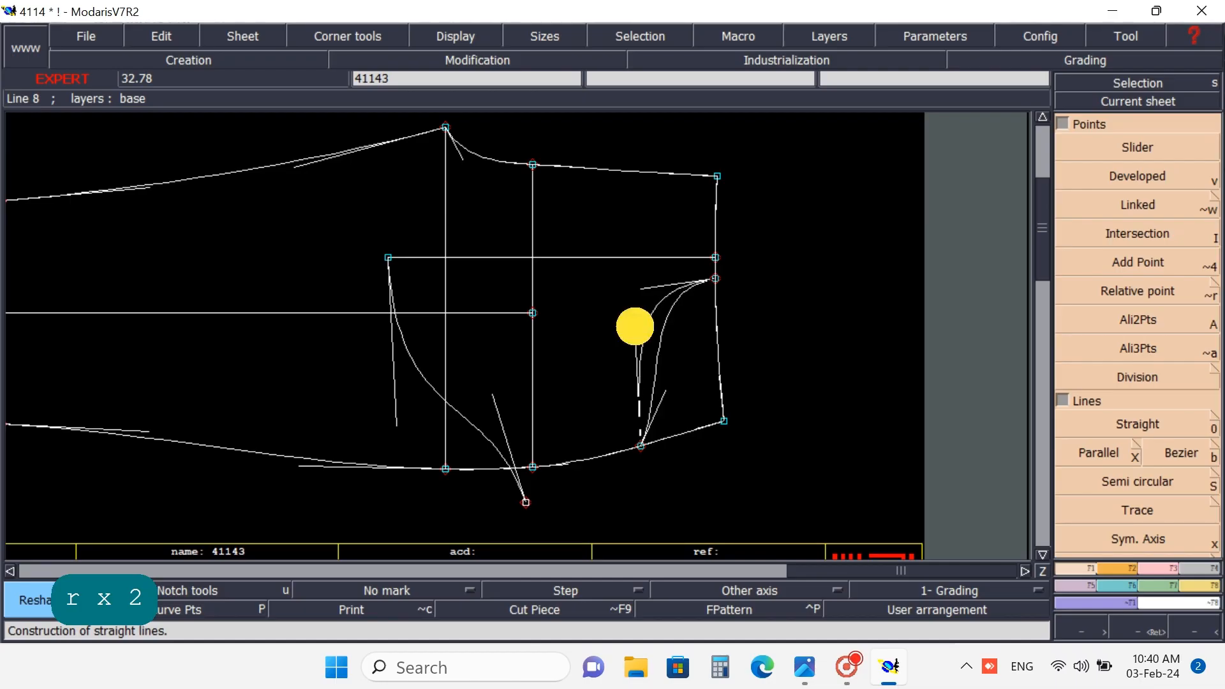
pyautogui.click(649, 284)
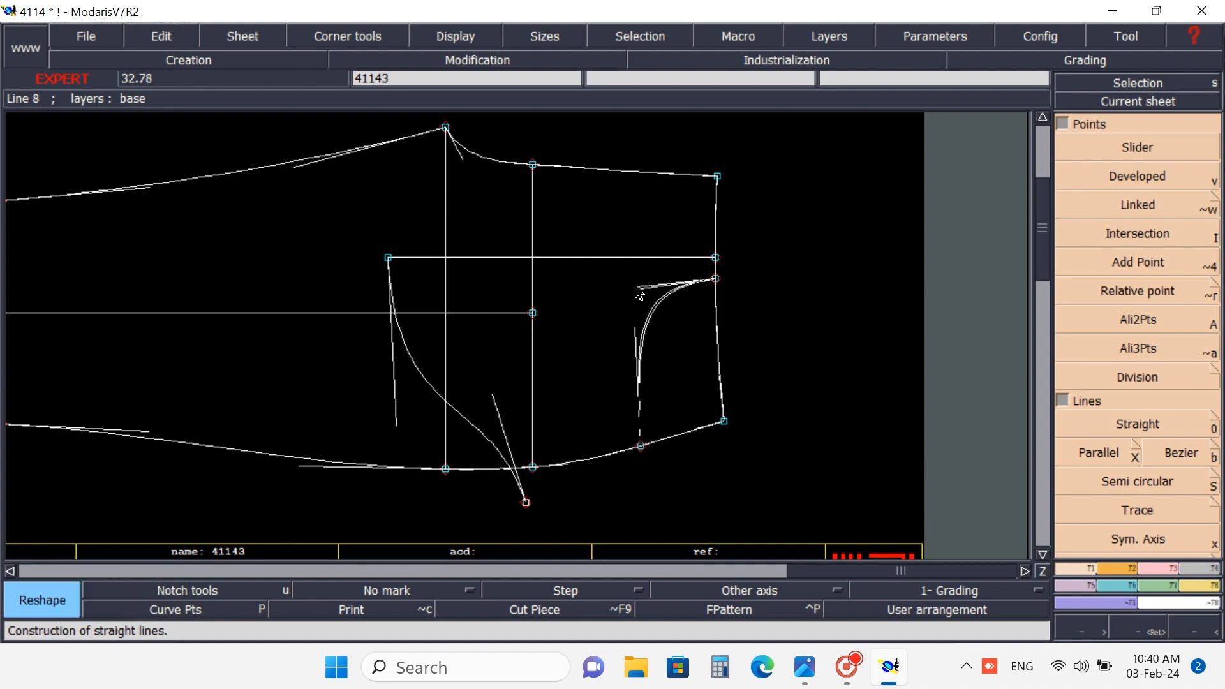
pyautogui.click(640, 292)
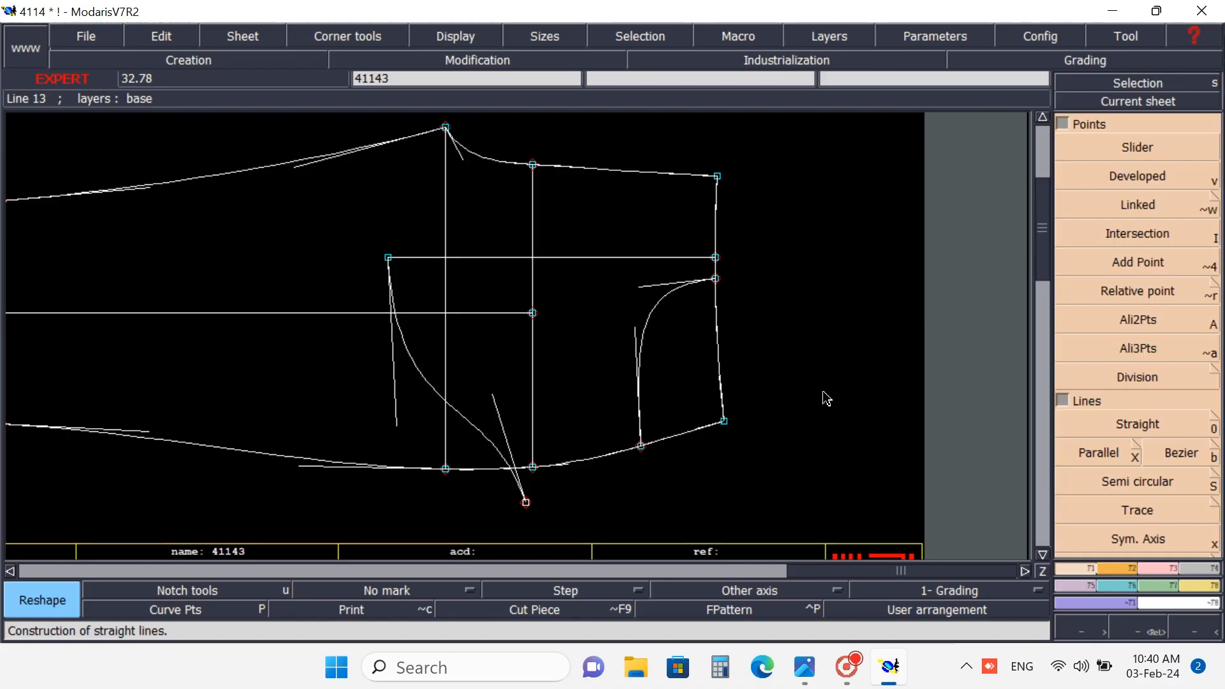
pyautogui.press('capslock')
pyautogui.press('h')
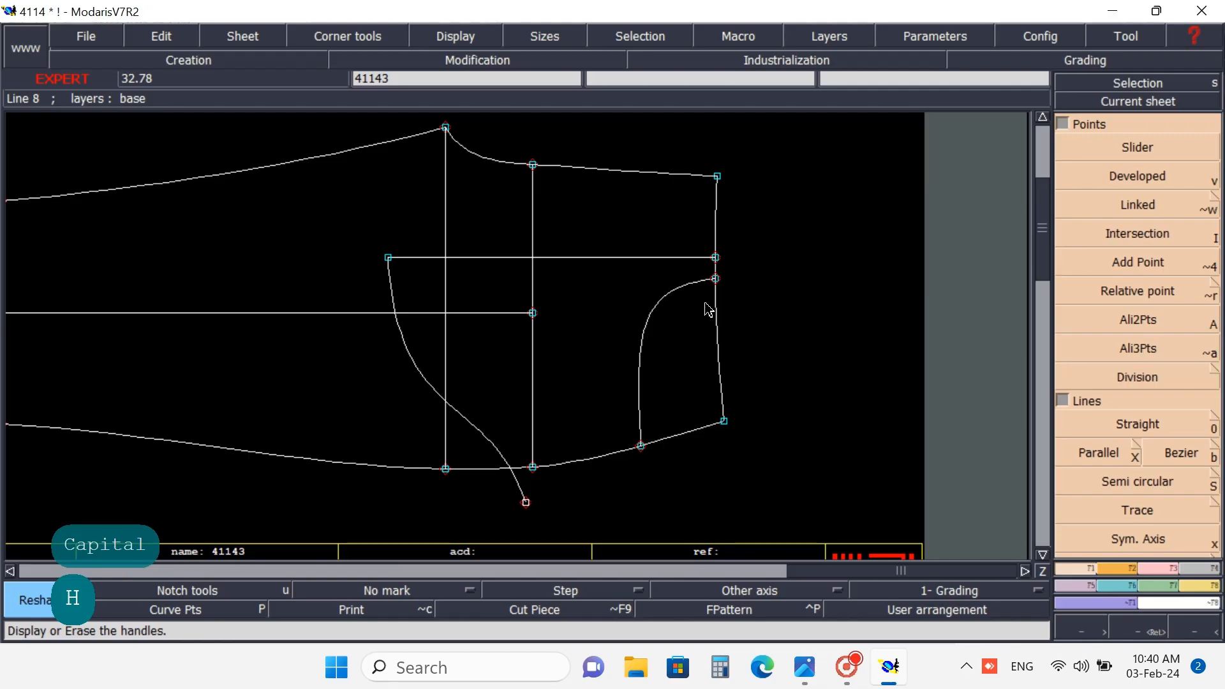
# - Add a developed point on the waist line 1.5 cm from the pocket opening's end, toward the pocket bag depth line
pyautogui.click(1132, 627)
pyautogui.moveTo(538, 180); pyautogui.dragTo(784, 472)
pyautogui.moveTo(354, 152)
pyautogui.mouseDown()
pyautogui.moveTo(544, 336)
pyautogui.moveTo(690, 529)
pyautogui.mouseUp()
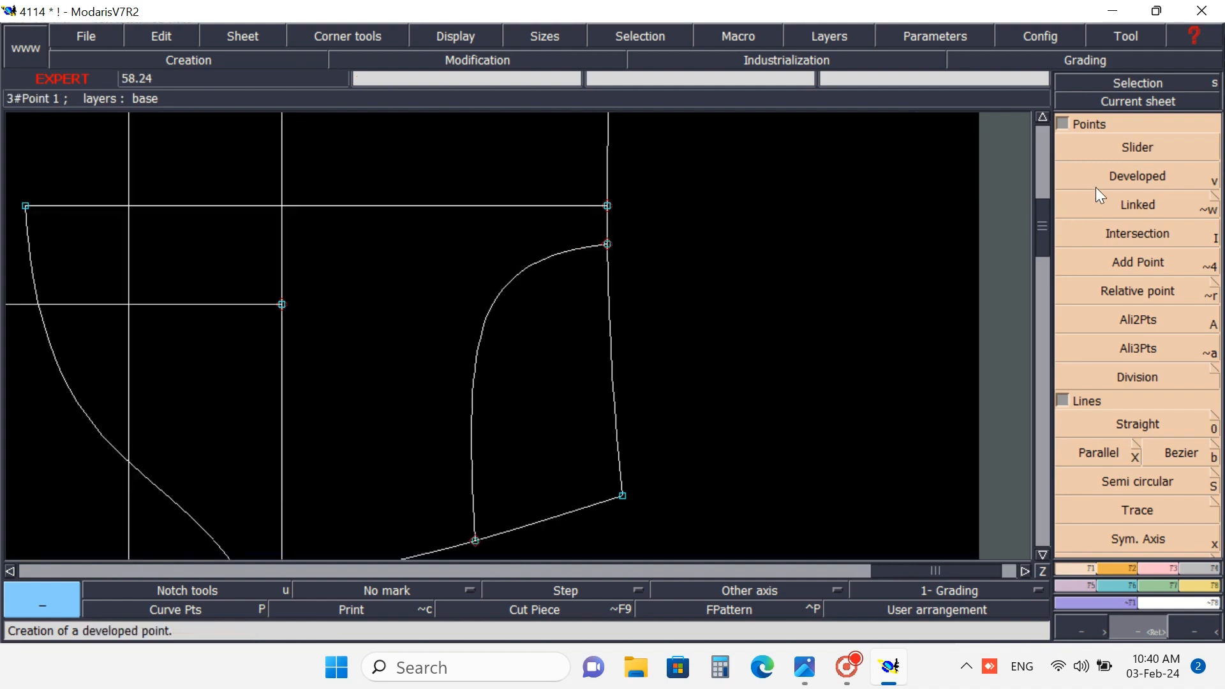
pyautogui.click(1114, 171)
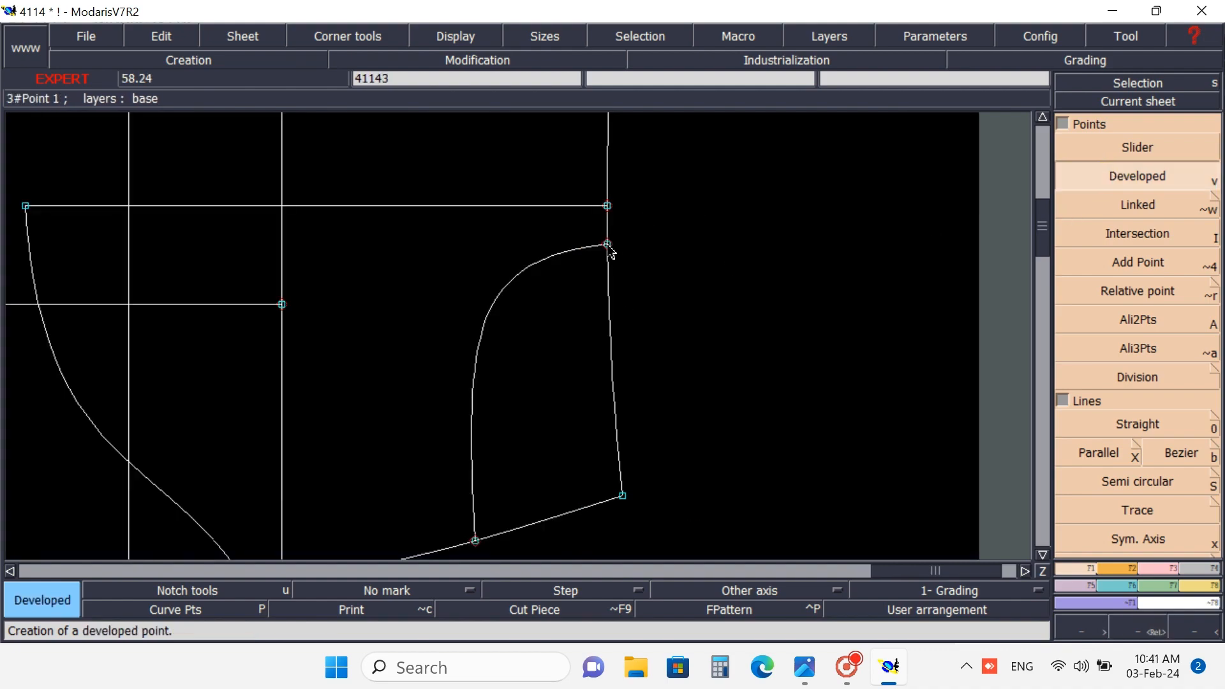
pyautogui.click(607, 244)
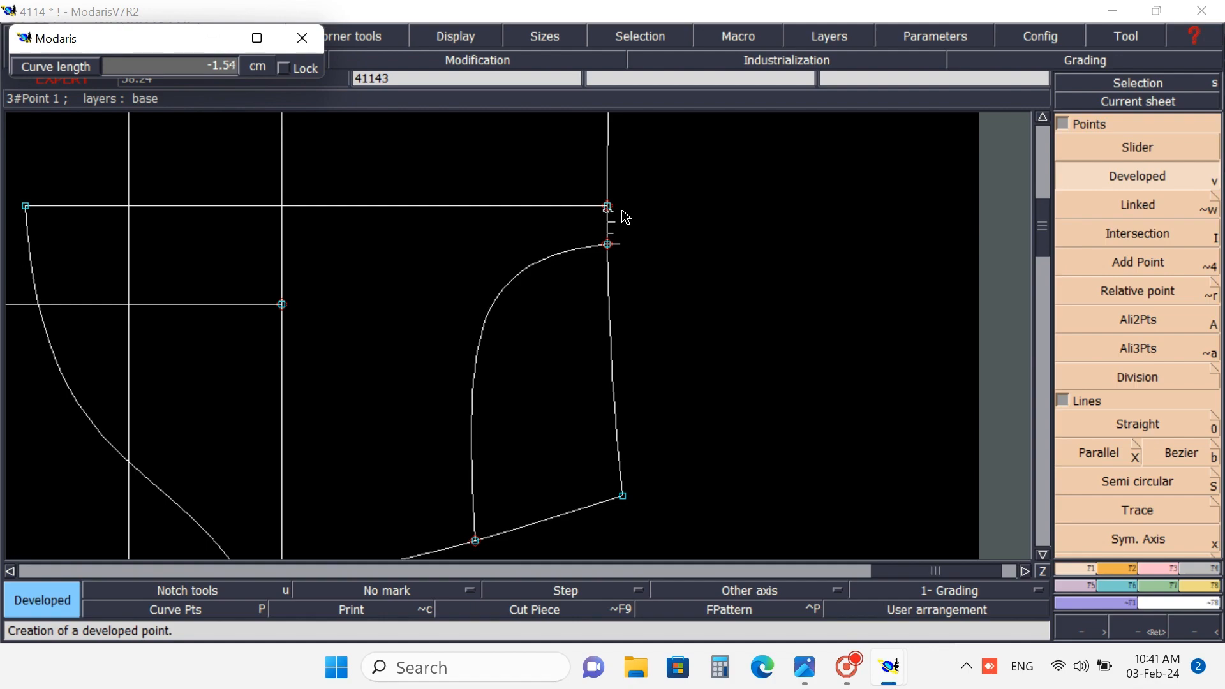
pyautogui.click(625, 215)
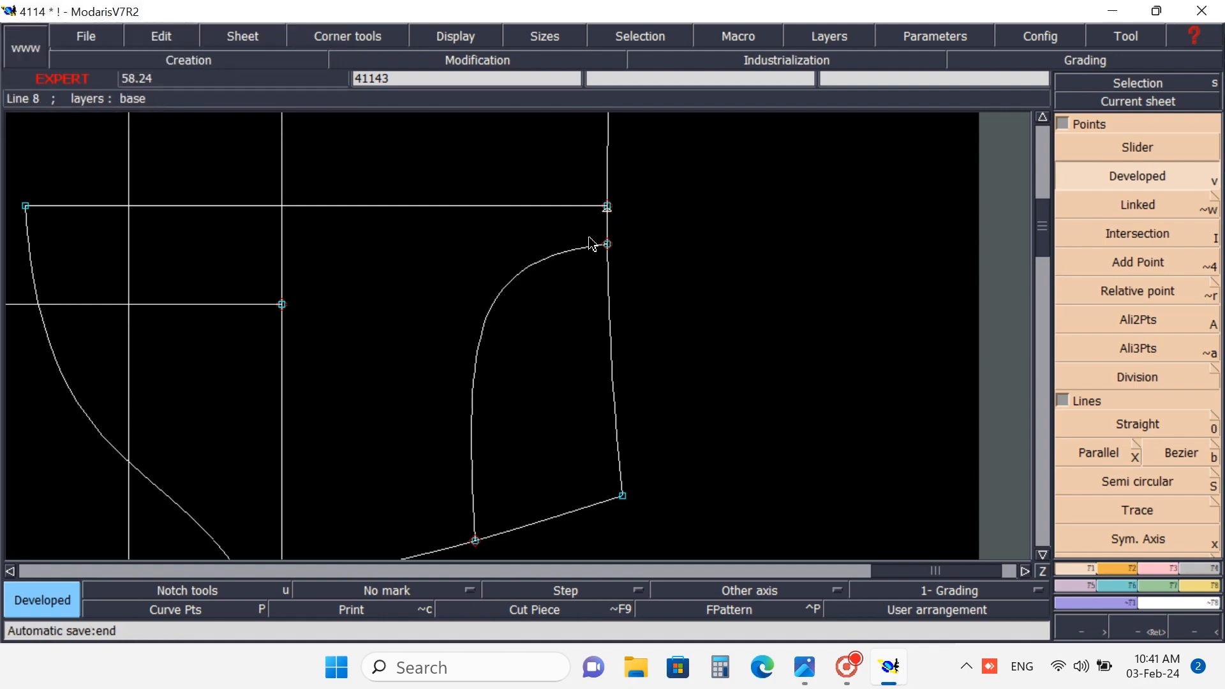
# - Add a developed point on the side seam about 4 cm from the pocket opening's end, toward the hip line
pyautogui.click(1150, 628)
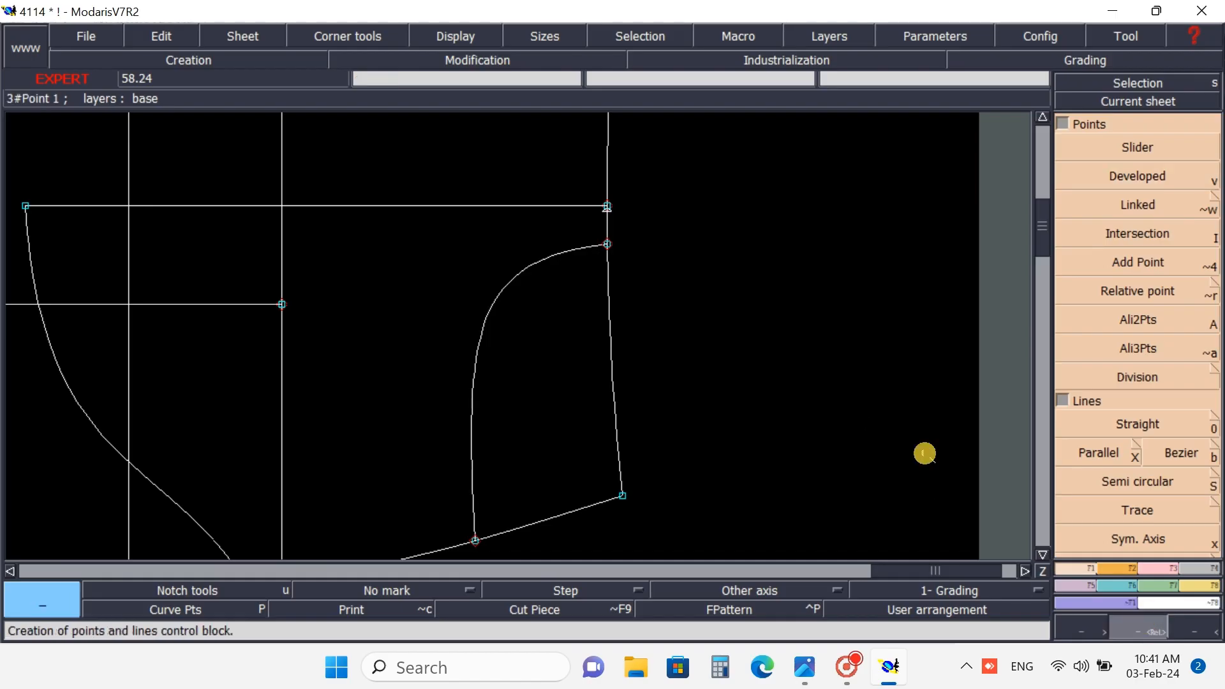
pyautogui.click(1205, 632)
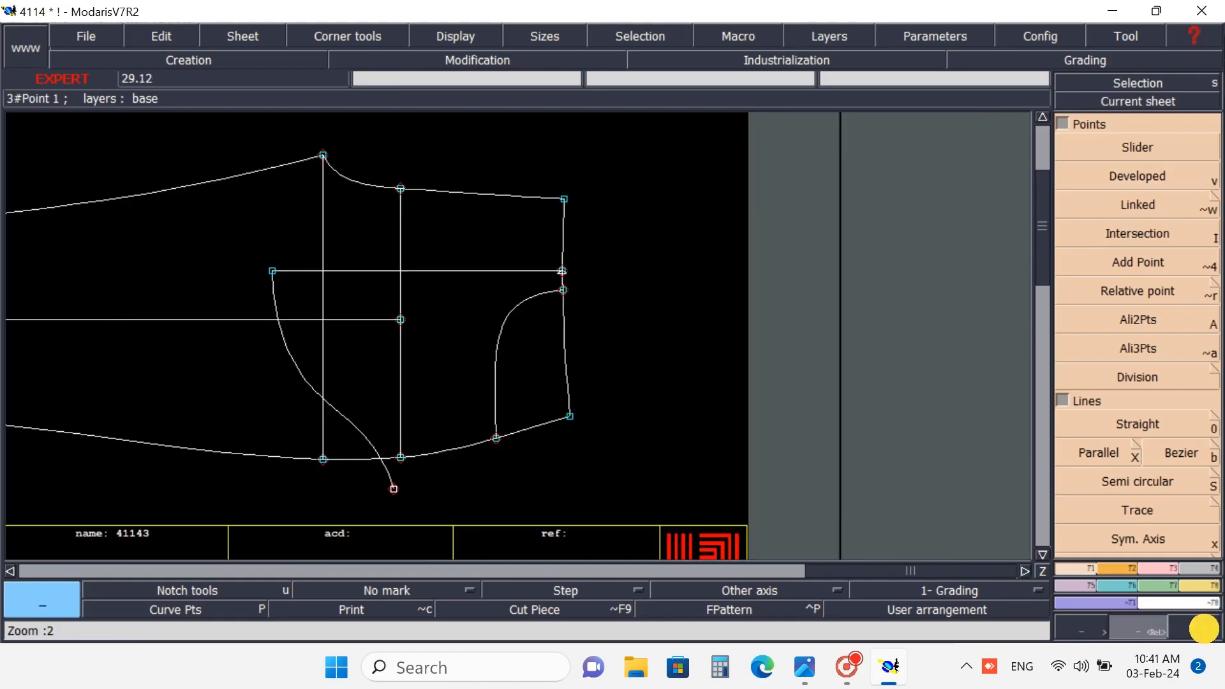
pyautogui.click(1129, 176)
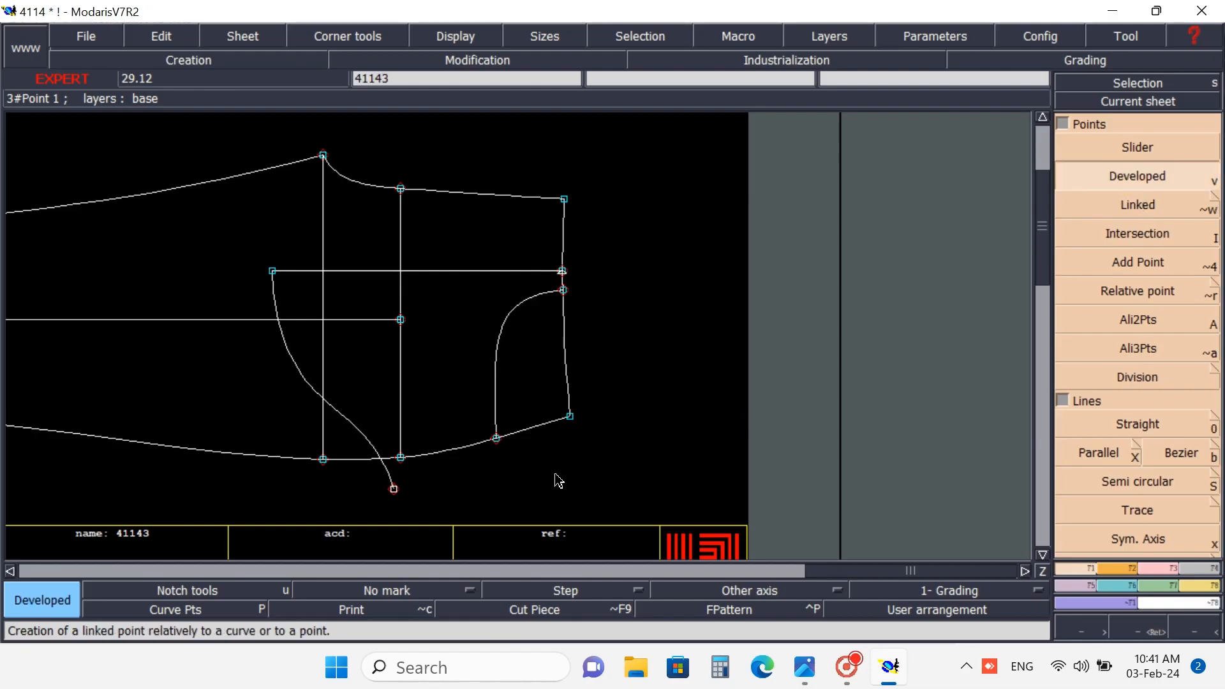
pyautogui.click(495, 437)
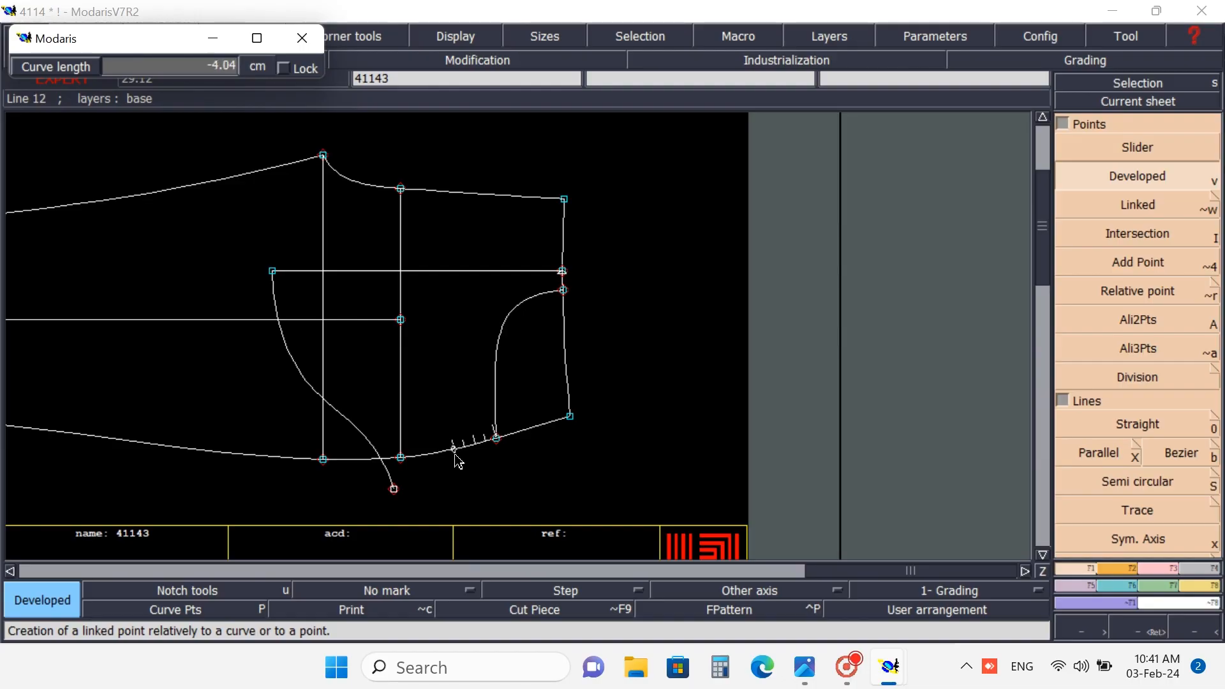
pyautogui.click(455, 454)
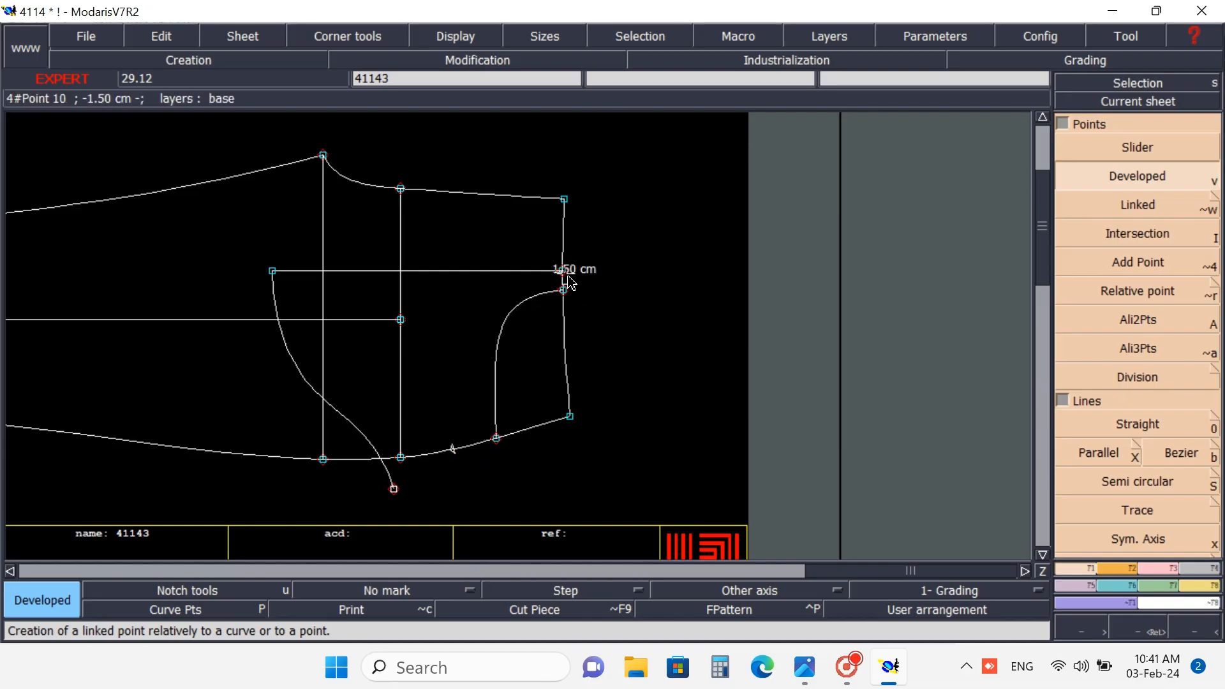
# - Draw a Bezier line from the new waist line point to the new side seam point and display the curve handles
pyautogui.click(938, 500)
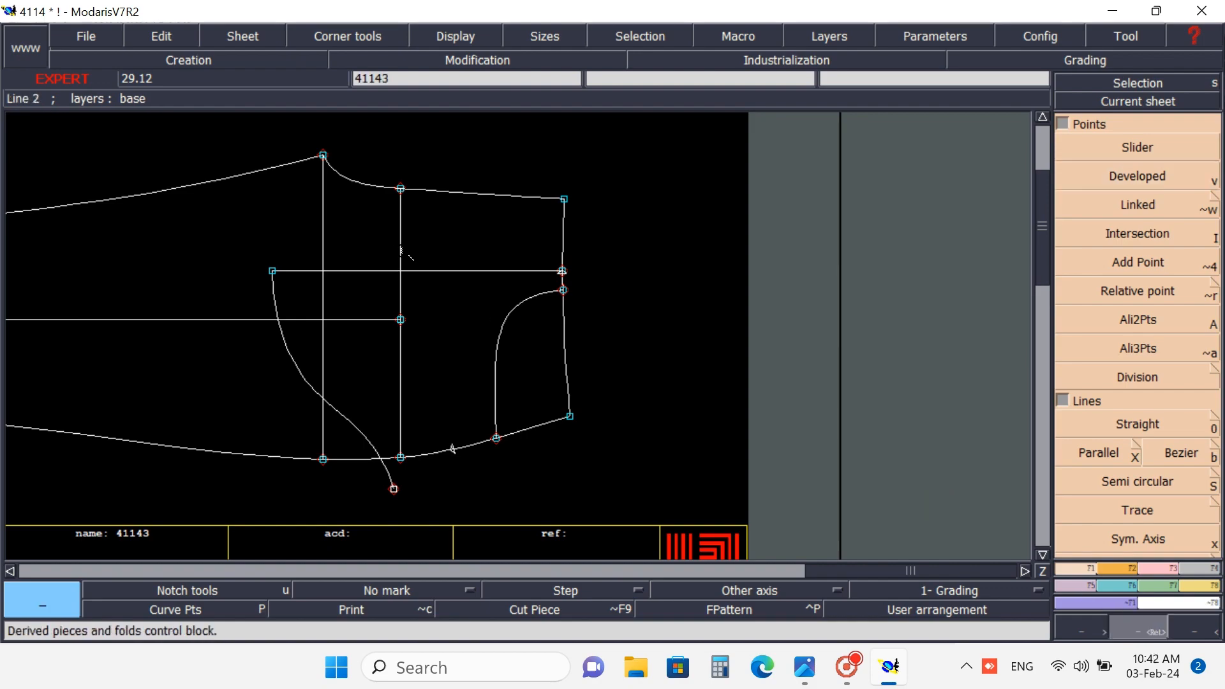
pyautogui.moveTo(394, 235)
pyautogui.mouseDown()
pyautogui.moveTo(552, 423)
pyautogui.moveTo(643, 486)
pyautogui.mouseUp()
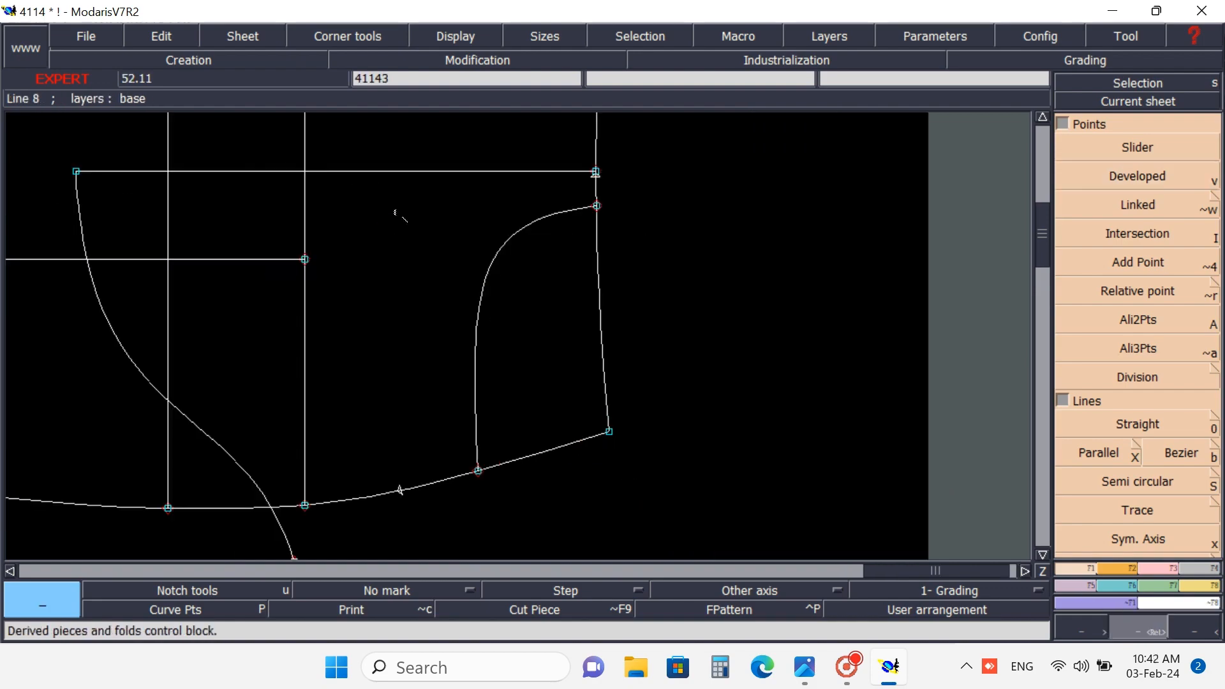
pyautogui.moveTo(286, 149); pyautogui.dragTo(732, 504)
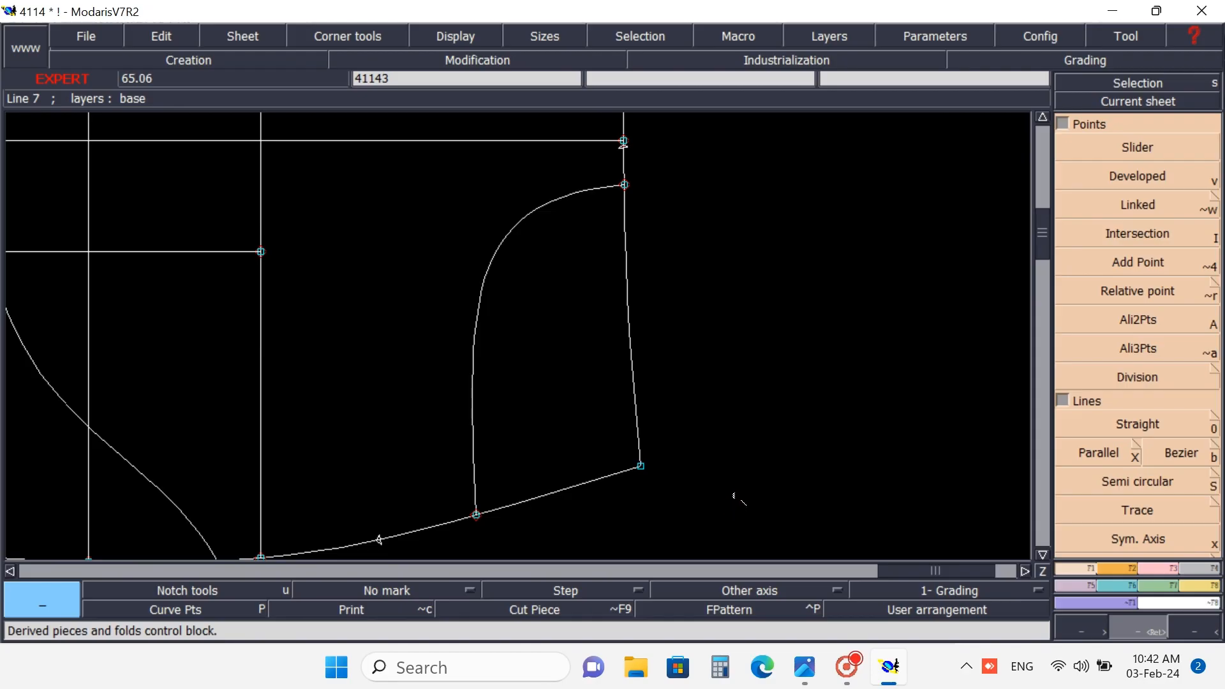
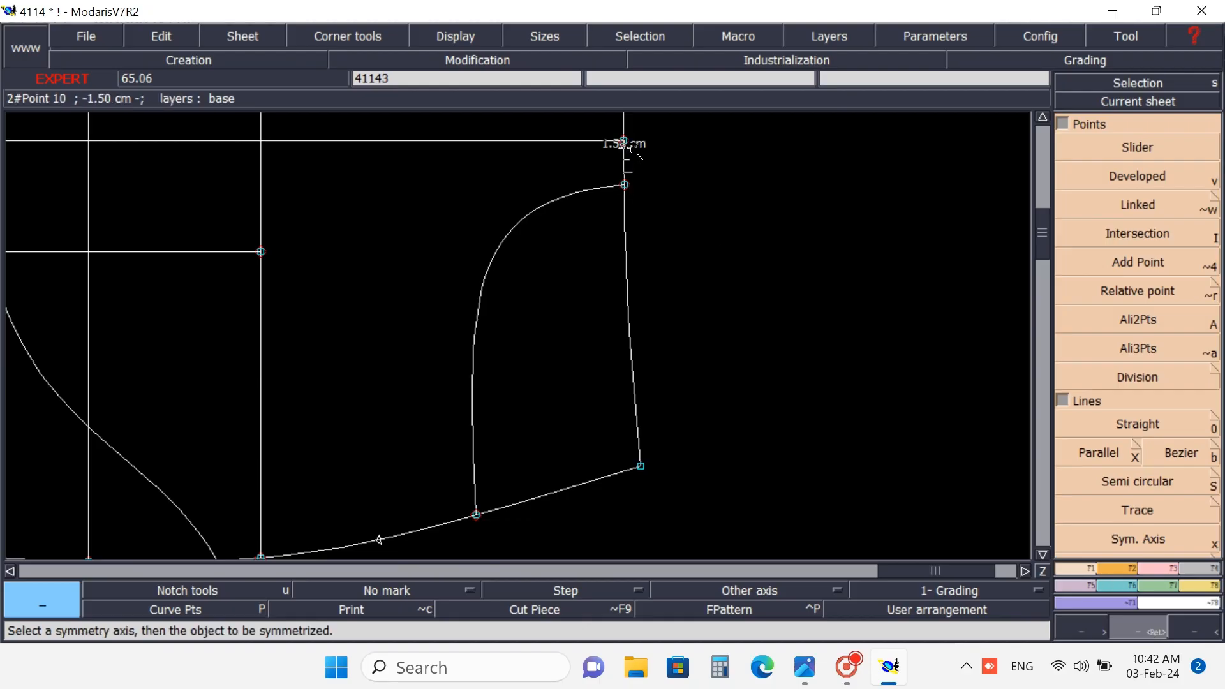
pyautogui.click(1173, 453)
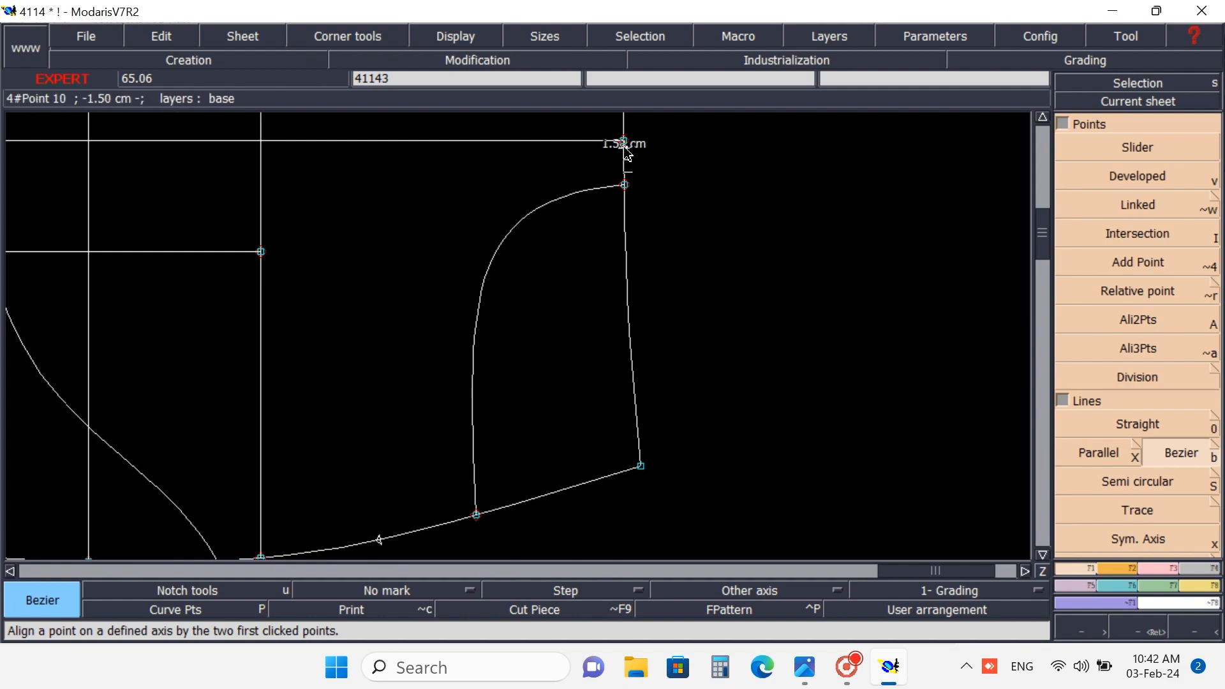
pyautogui.click(623, 143)
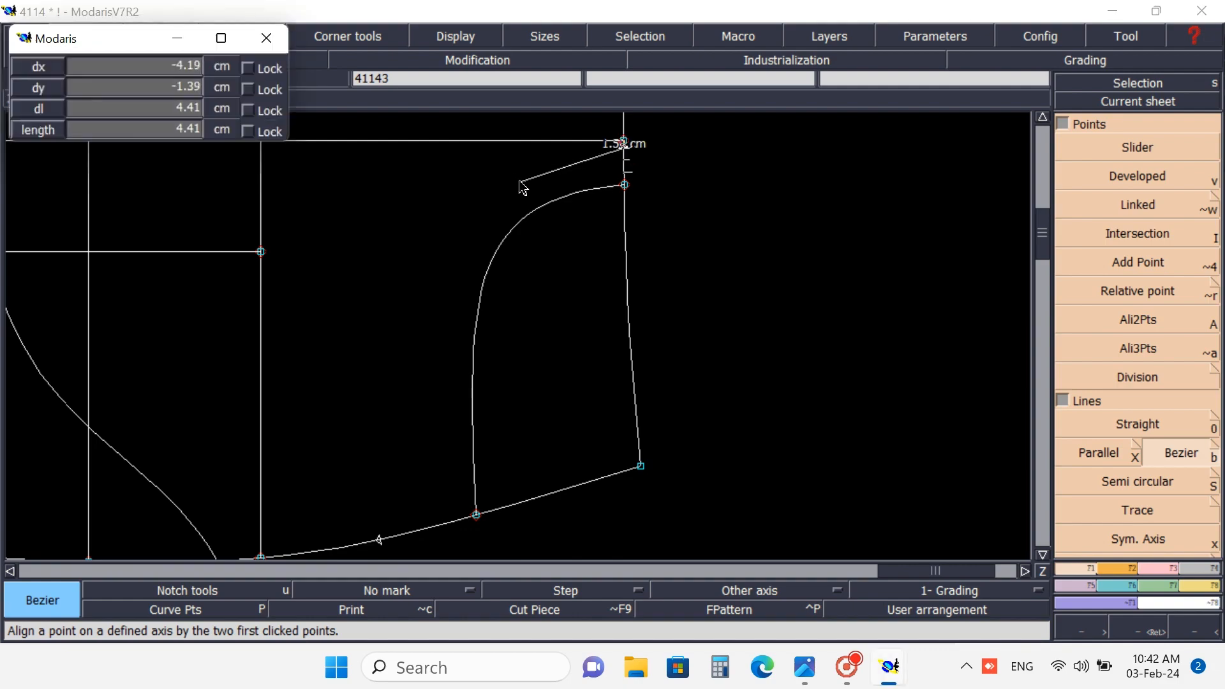
pyautogui.click(379, 540)
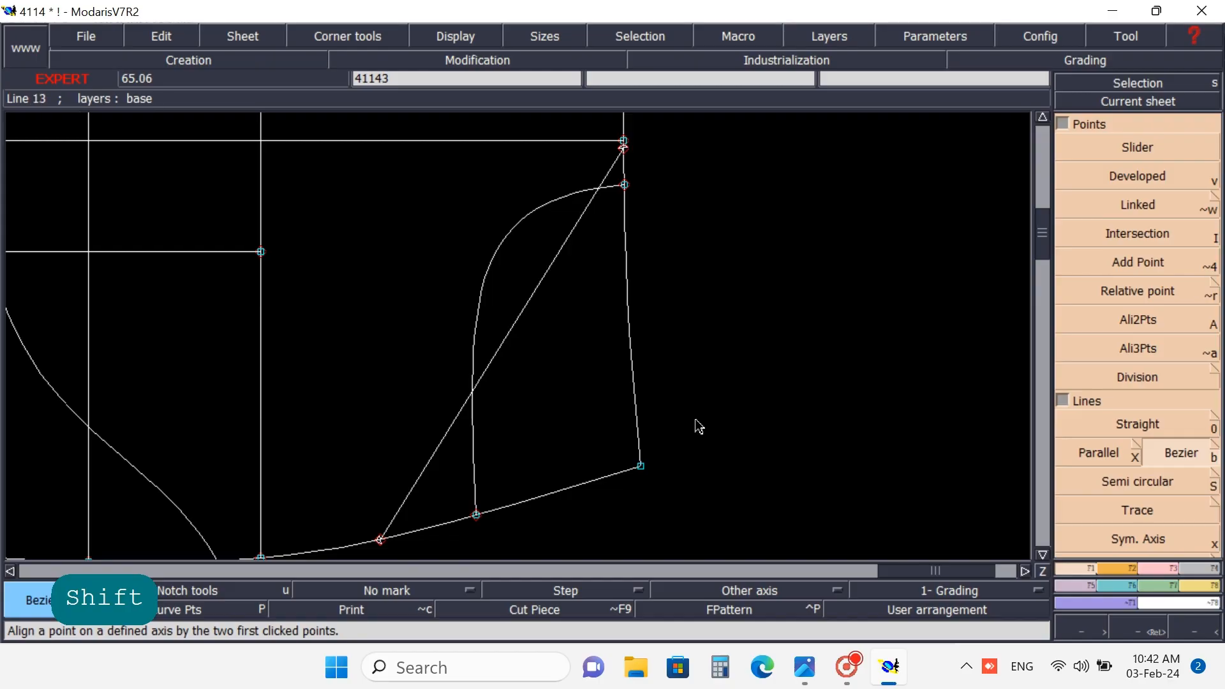
pyautogui.hotkey('shift', 'h')
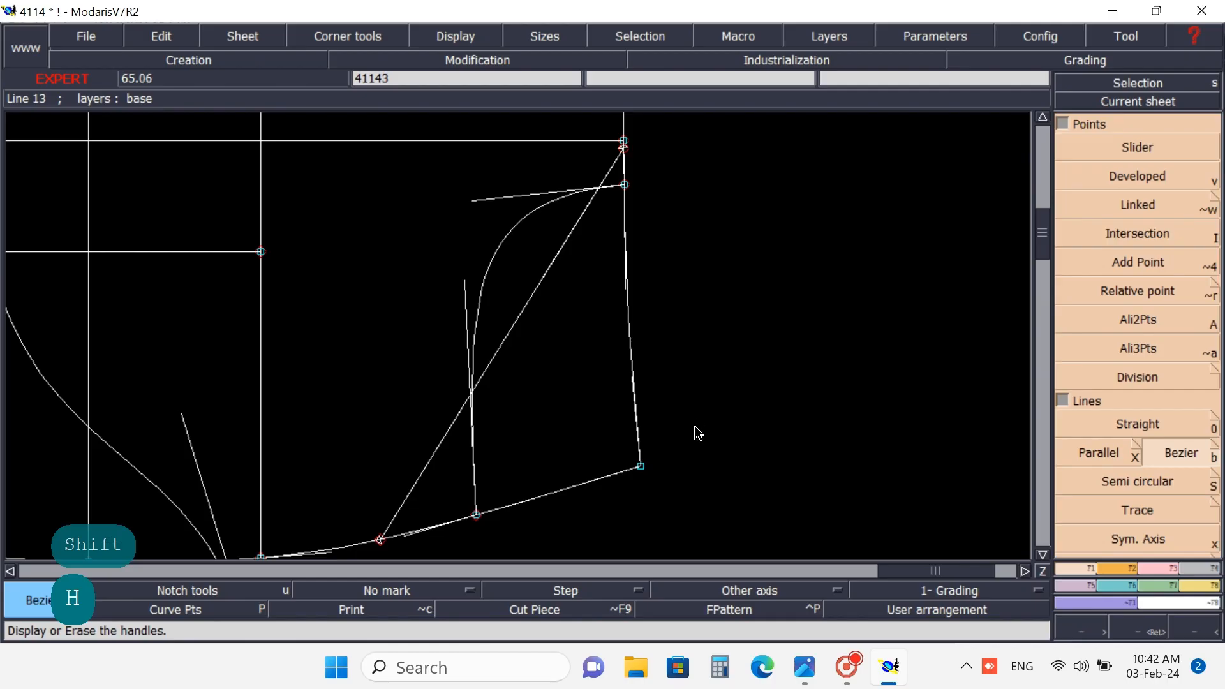
# - Reshape both ends of the offset facing line into a rounded curve roughly following the pocket opening, and hide the curve handles
pyautogui.click(1069, 540)
pyautogui.press('capslock')
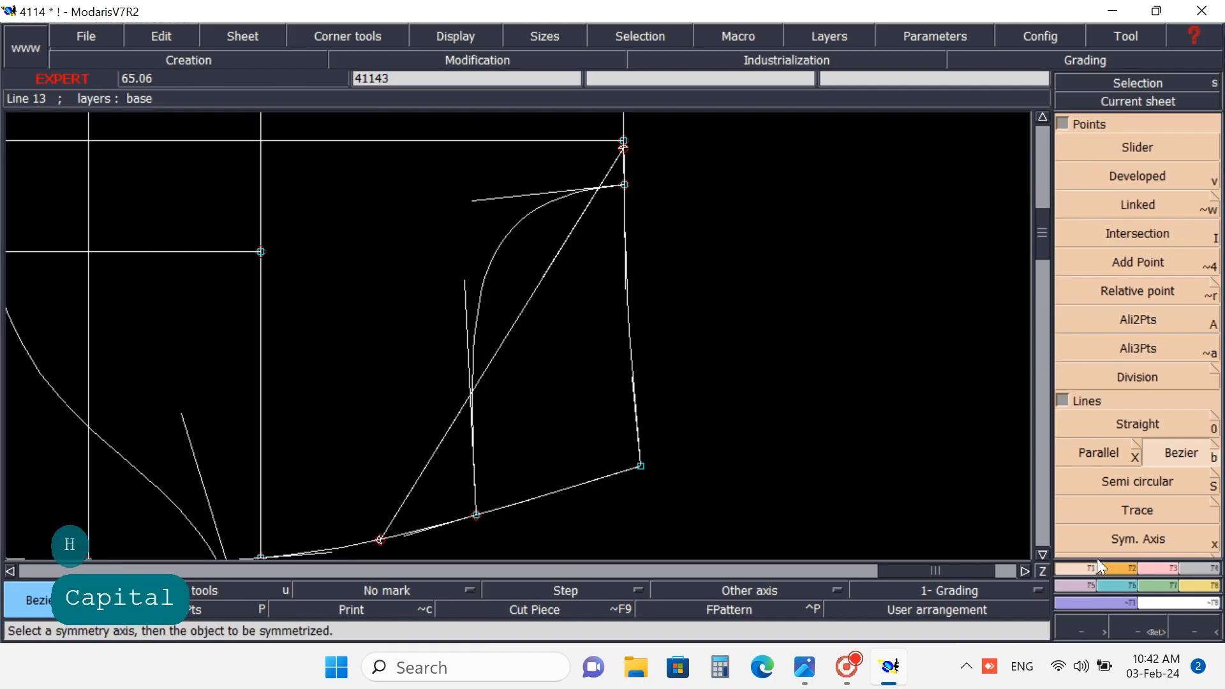
pyautogui.press('r')
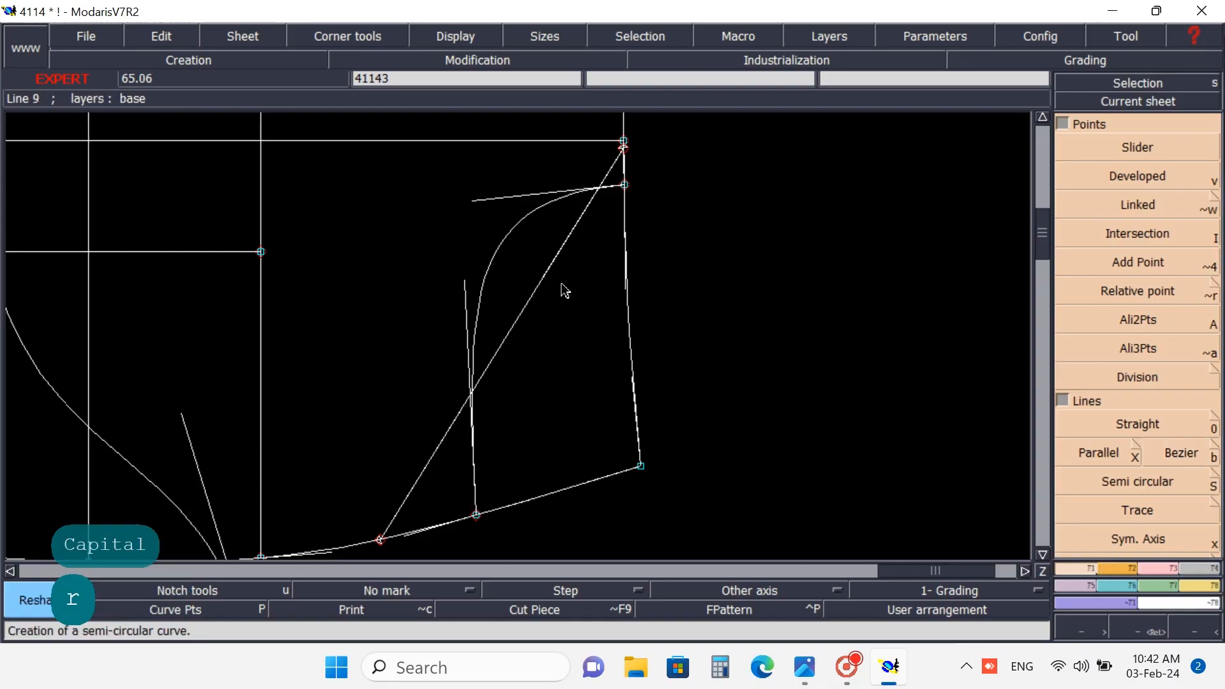
pyautogui.click(572, 231)
pyautogui.click(415, 172)
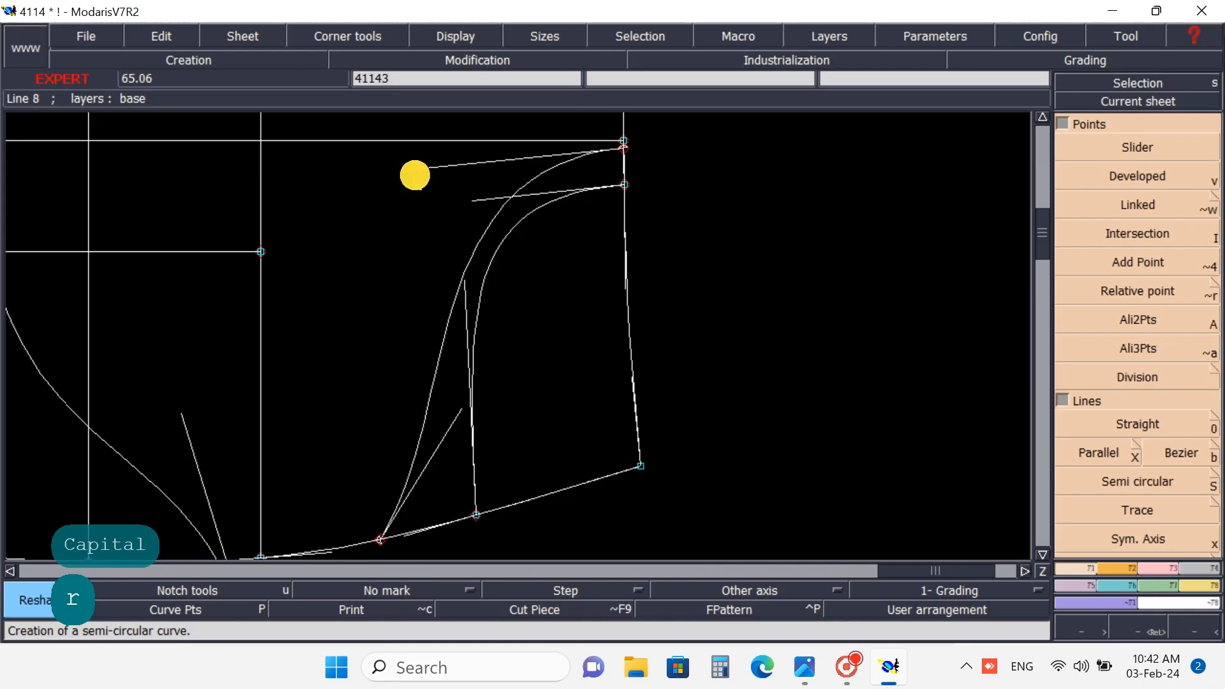
pyautogui.click(431, 433)
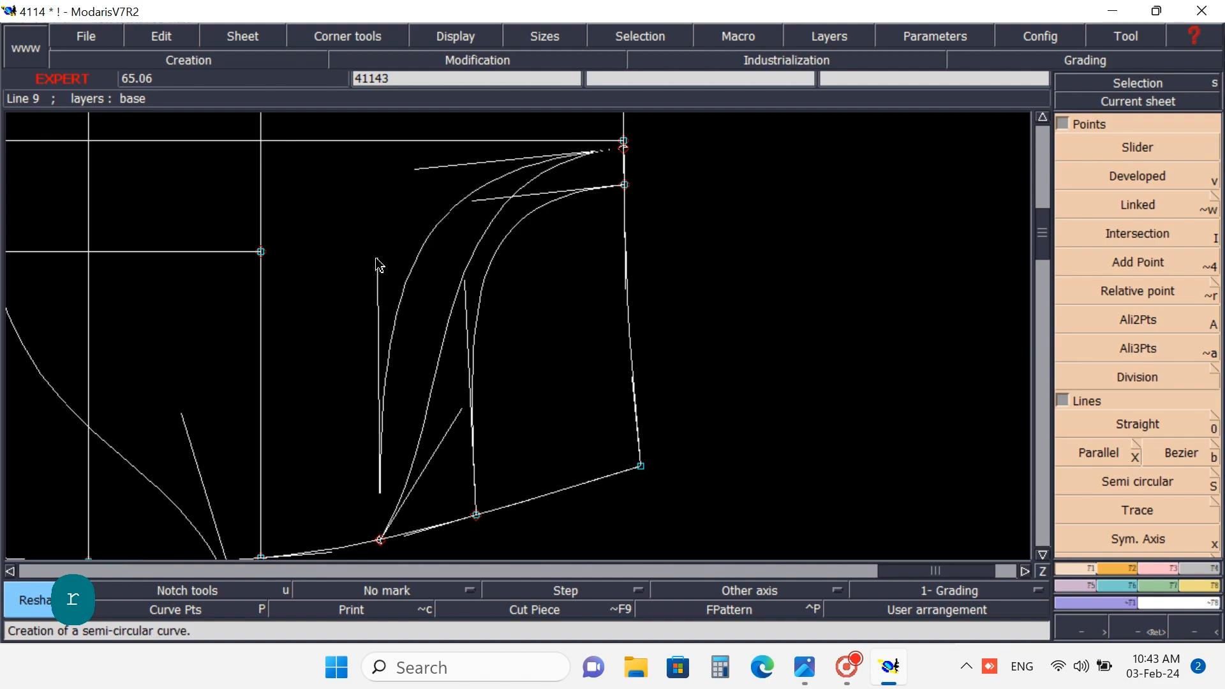
pyautogui.click(423, 243)
pyautogui.click(410, 164)
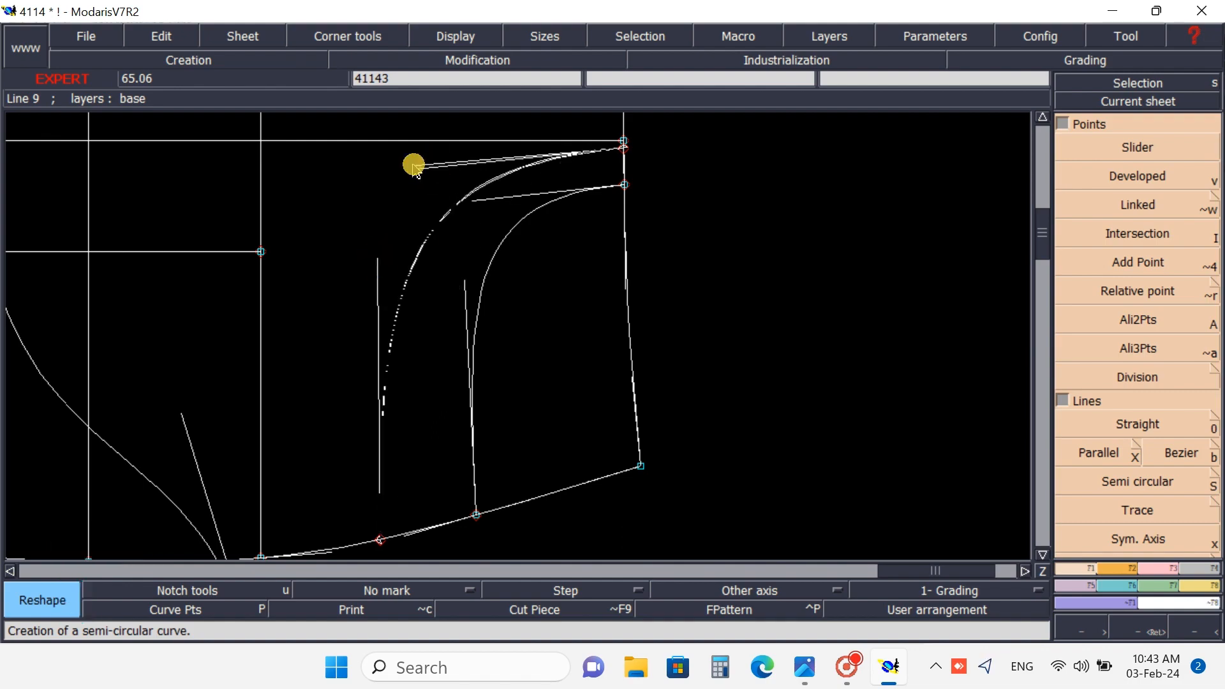
pyautogui.click(372, 162)
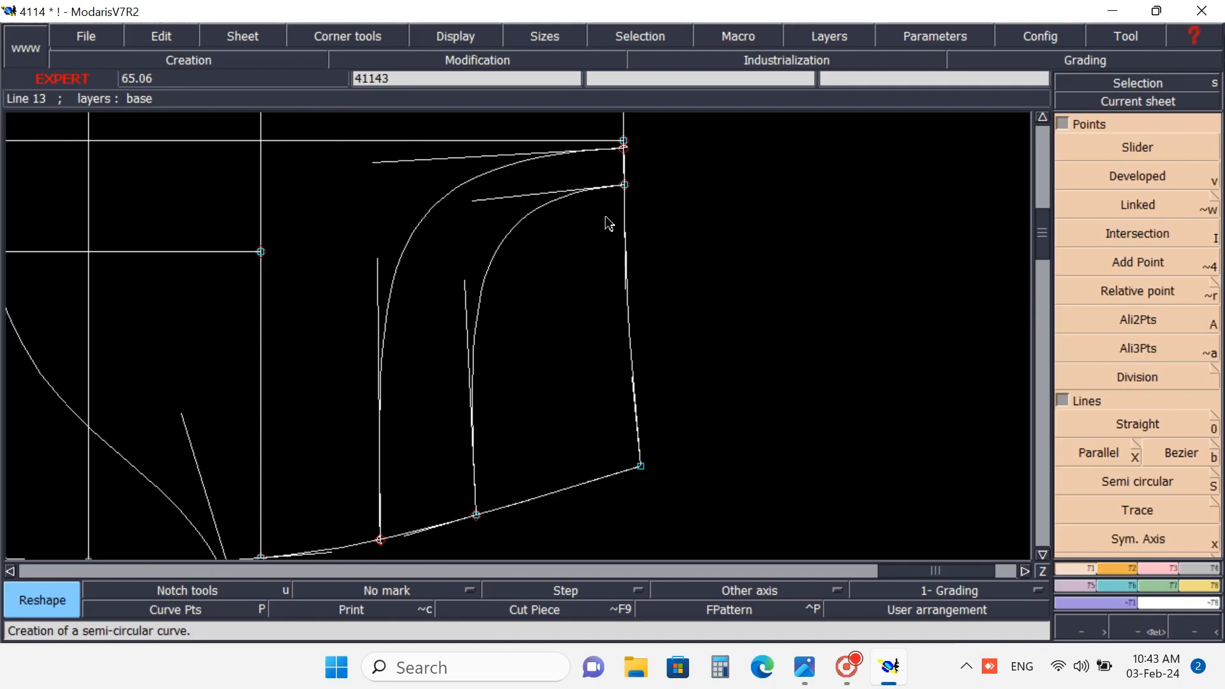
pyautogui.press('capslock')
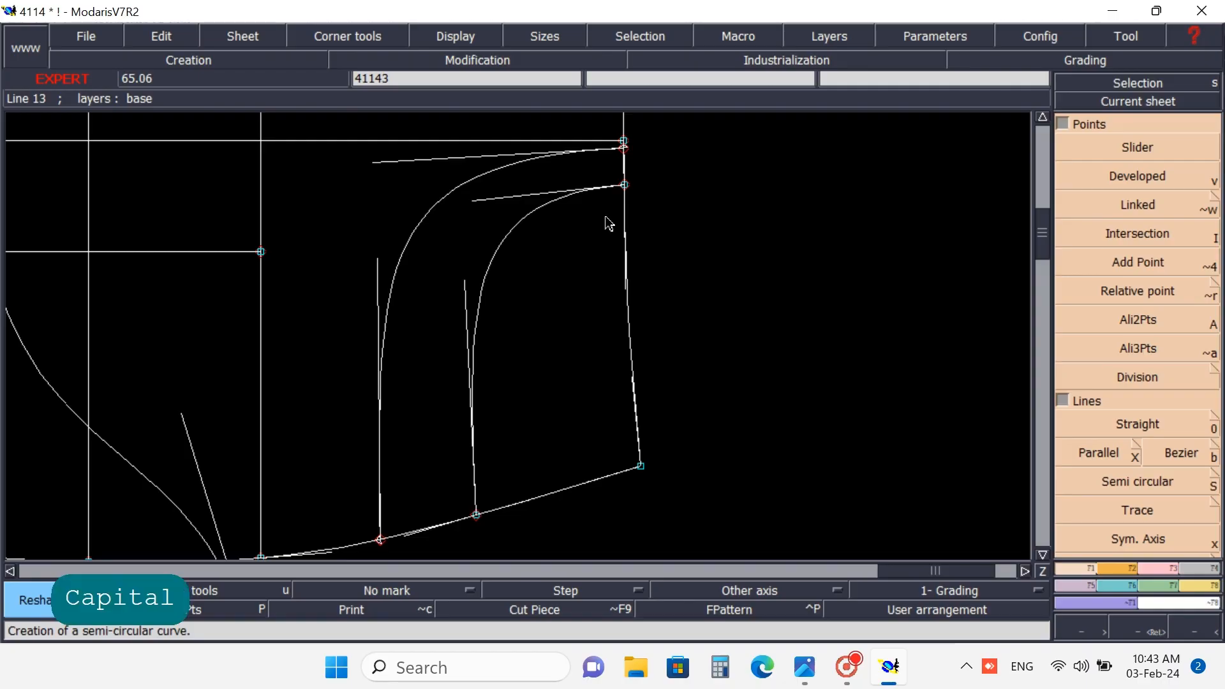
pyautogui.press('h')
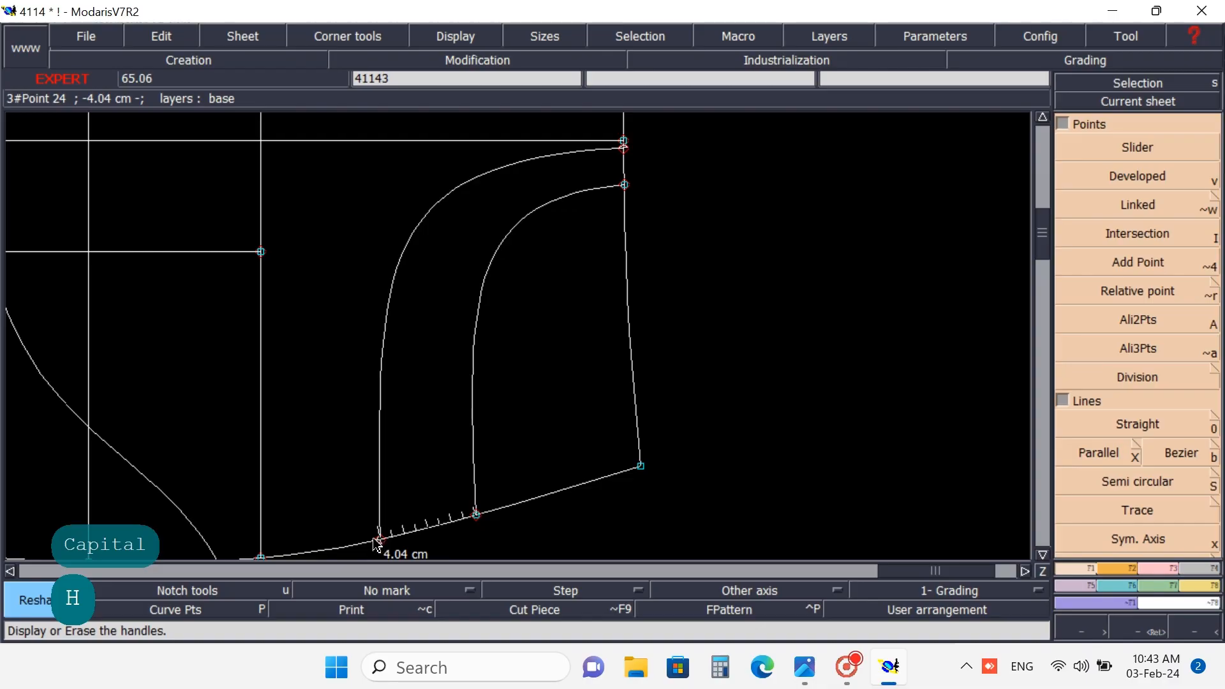
# - Insert points on the pattern outline where the facing line meets the waist line and the side seam
pyautogui.click(1140, 236)
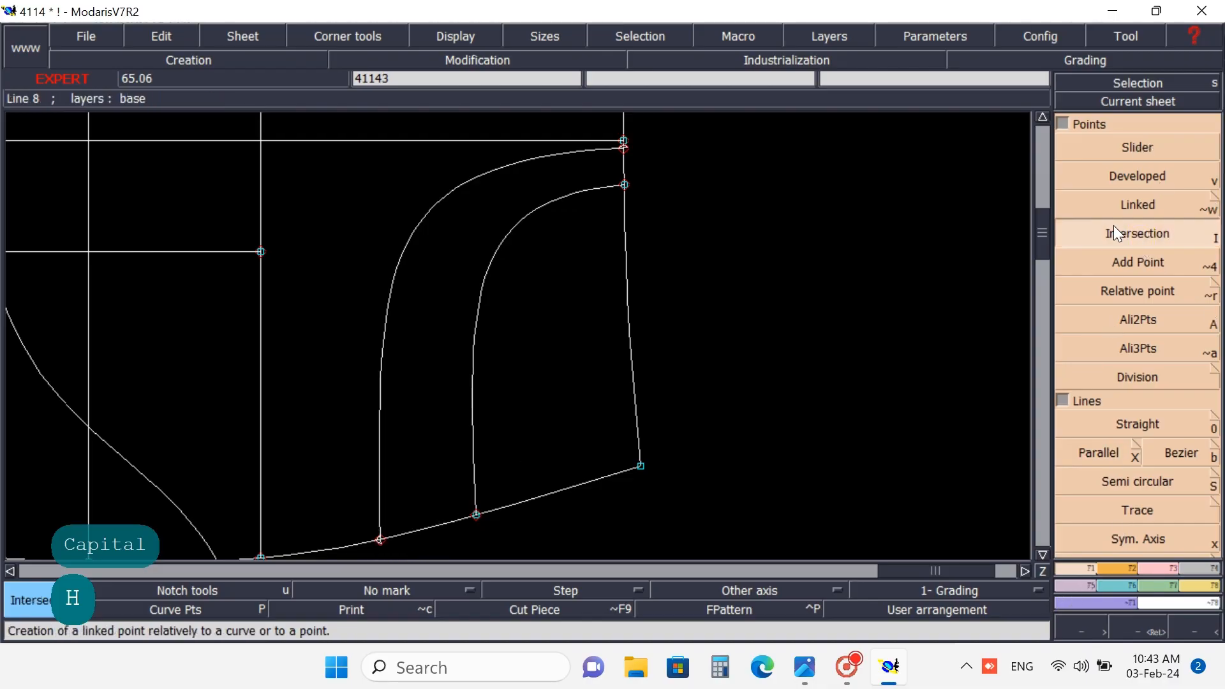
pyautogui.click(623, 151)
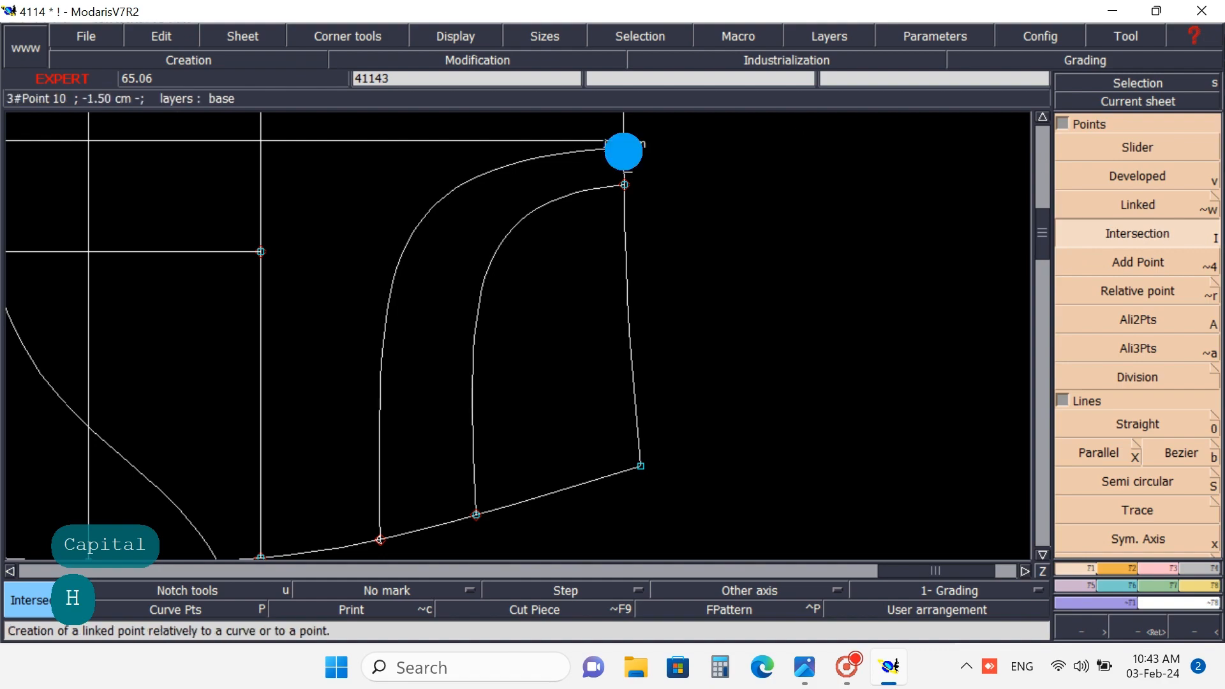
pyautogui.click(1163, 565)
pyautogui.click(1130, 487)
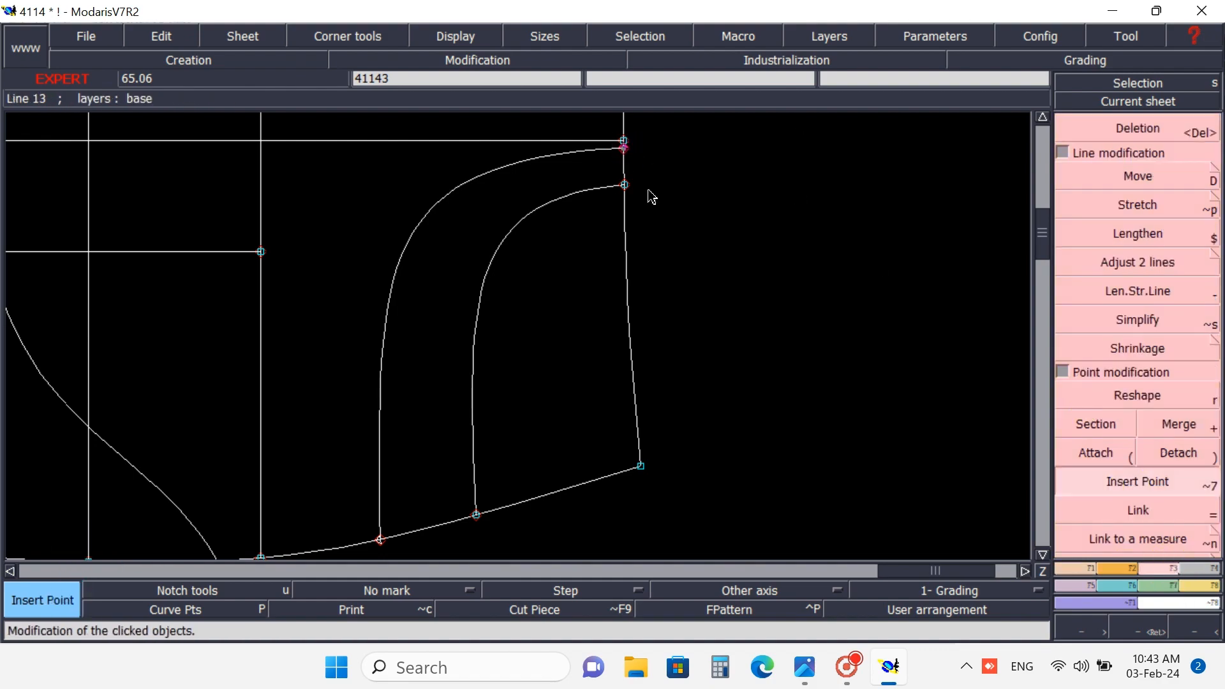
pyautogui.click(623, 152)
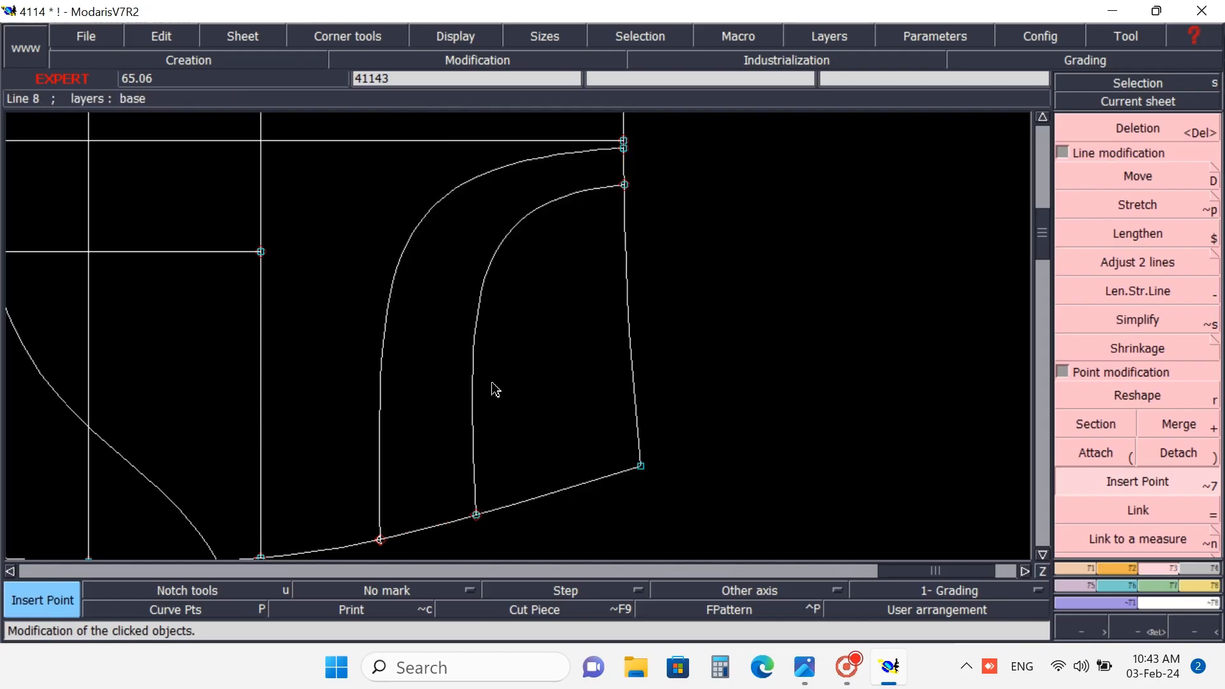
pyautogui.click(382, 543)
# - Check the front pocket in the jeans photo, and add a developed point on the side seam 2 cm from the waist corner
pyautogui.click(804, 671)
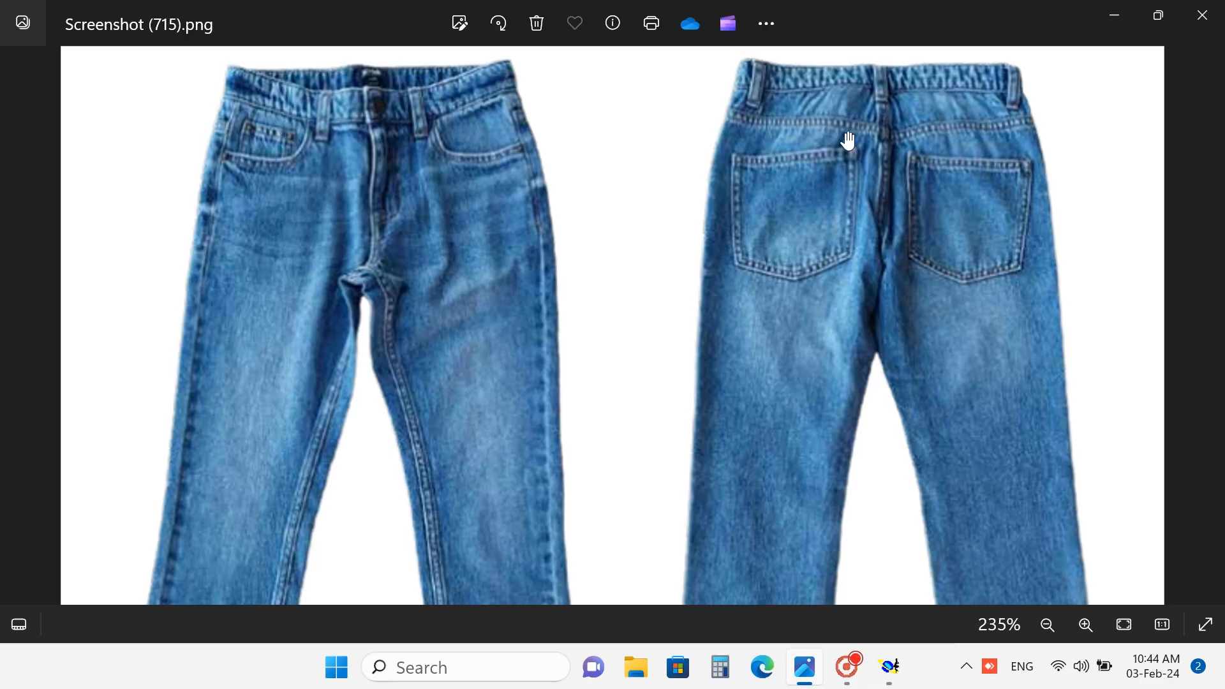
pyautogui.click(1115, 15)
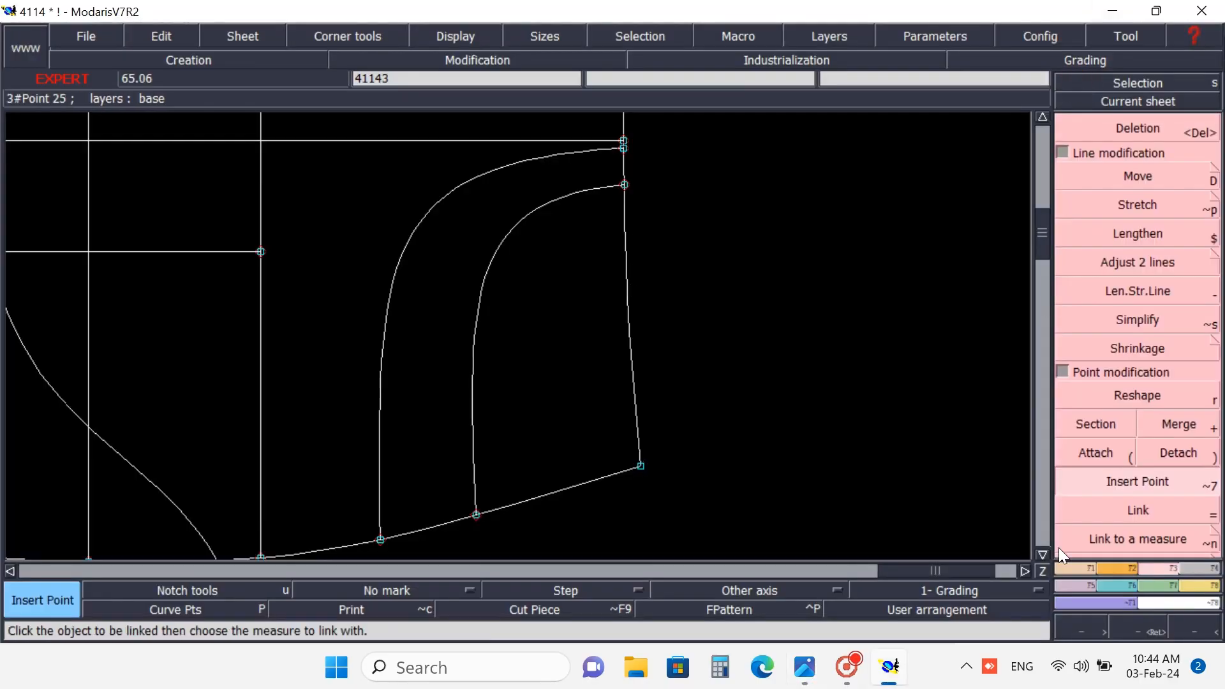
pyautogui.click(1069, 568)
pyautogui.click(1129, 181)
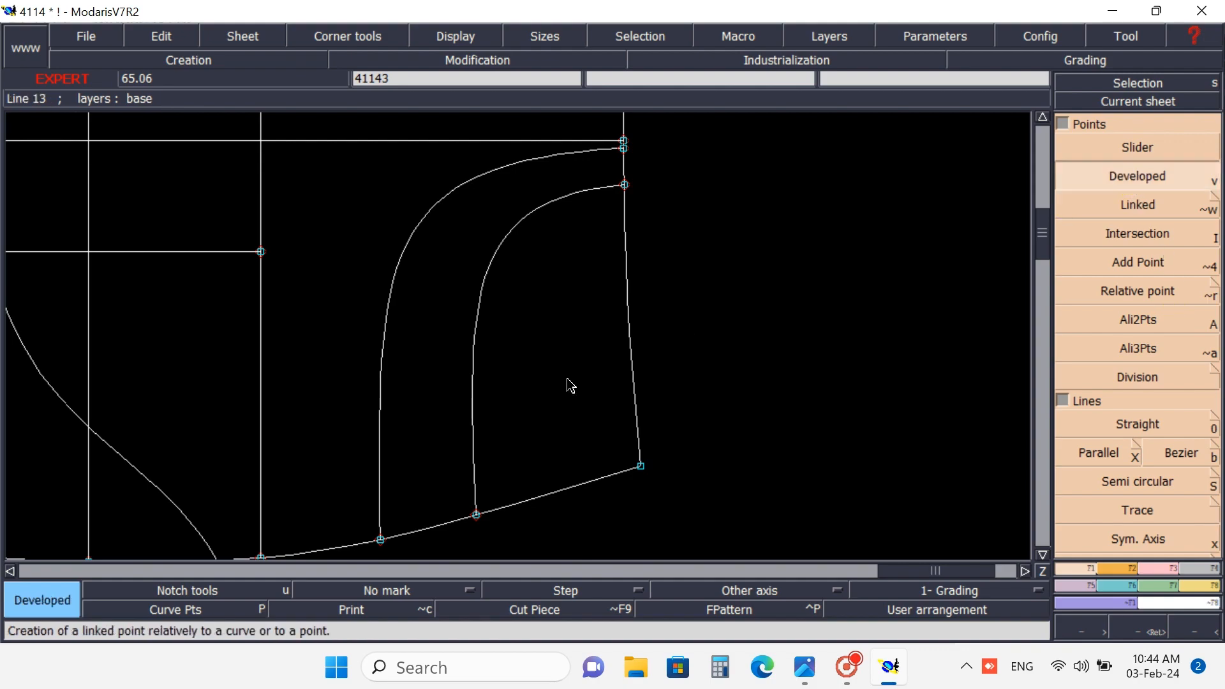
pyautogui.click(641, 467)
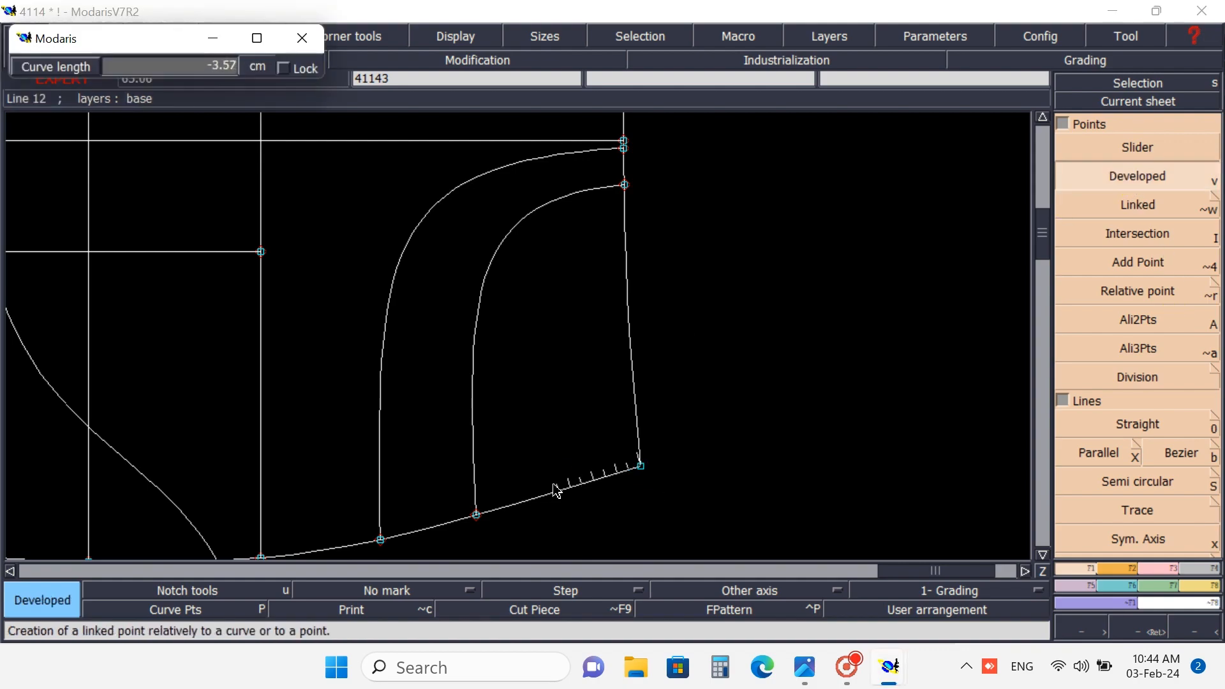
pyautogui.press('Up')
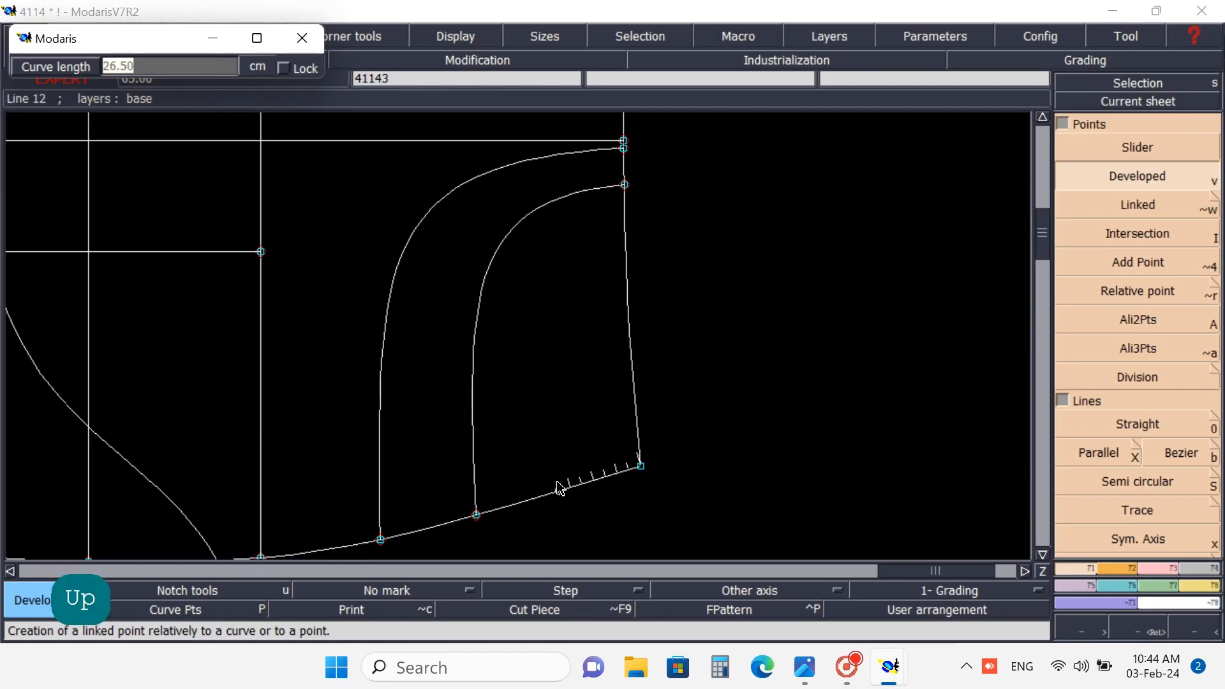
pyautogui.write('-')
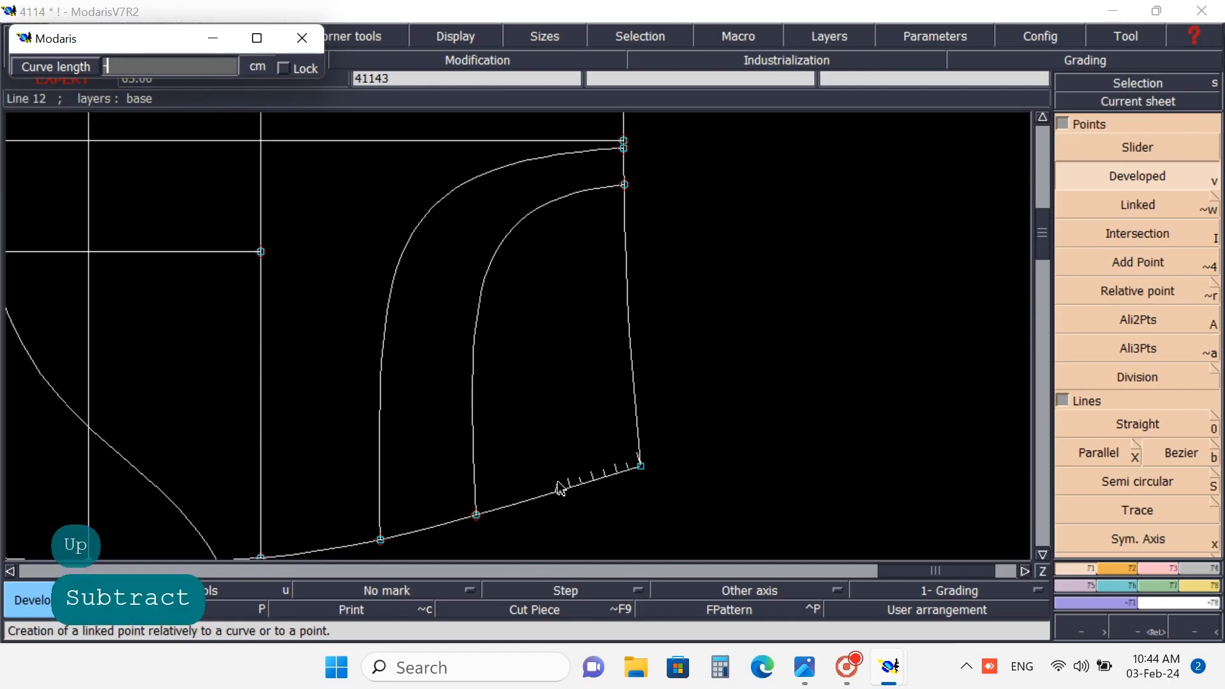
pyautogui.write('2')
pyautogui.press('Return')
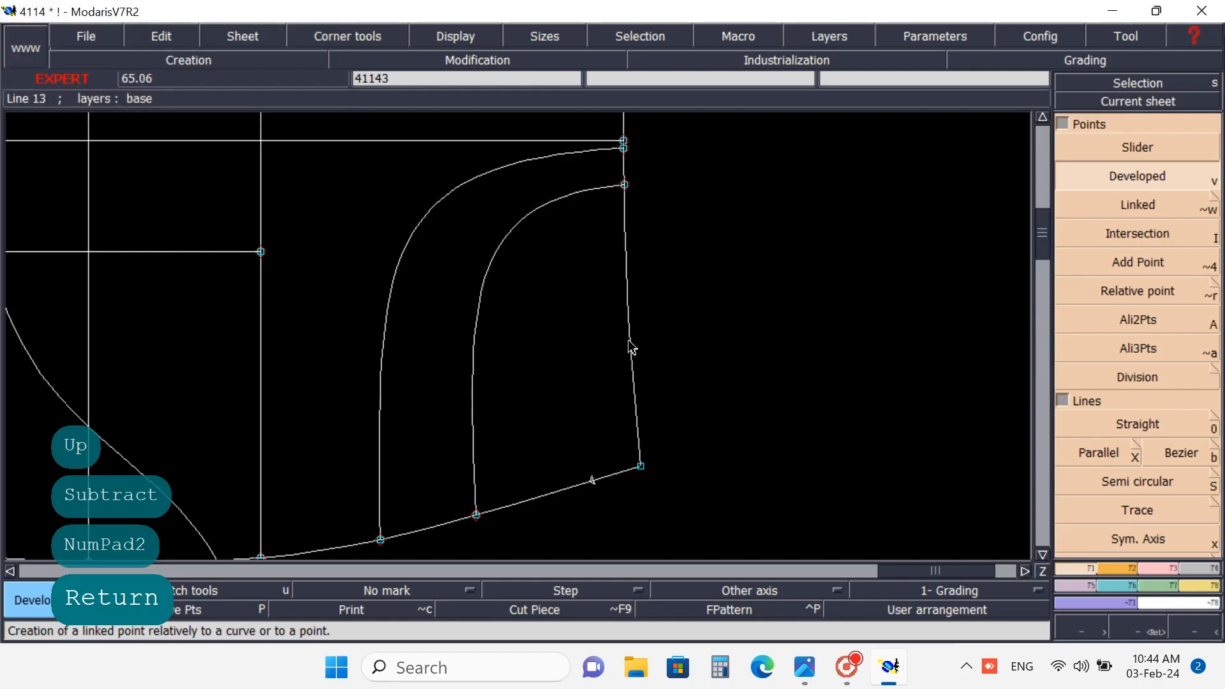
# - Add a developed point on the pocket opening curve 2 cm from its waist line end
pyautogui.click(614, 187)
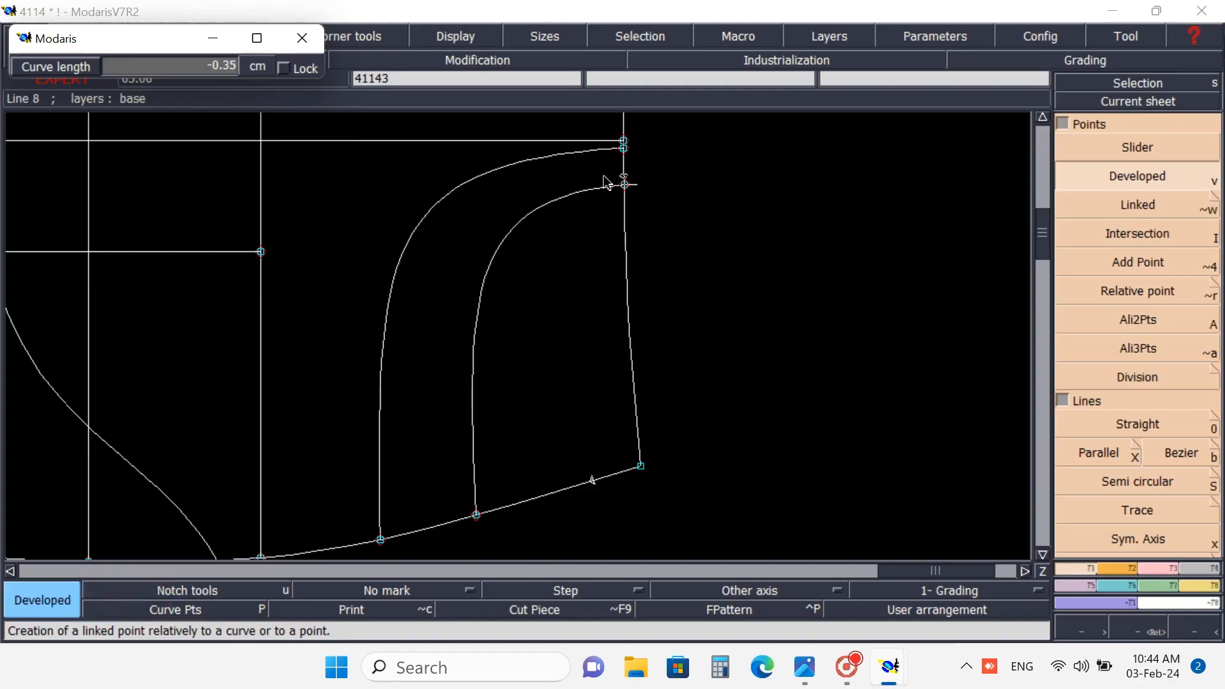
pyautogui.press('space')
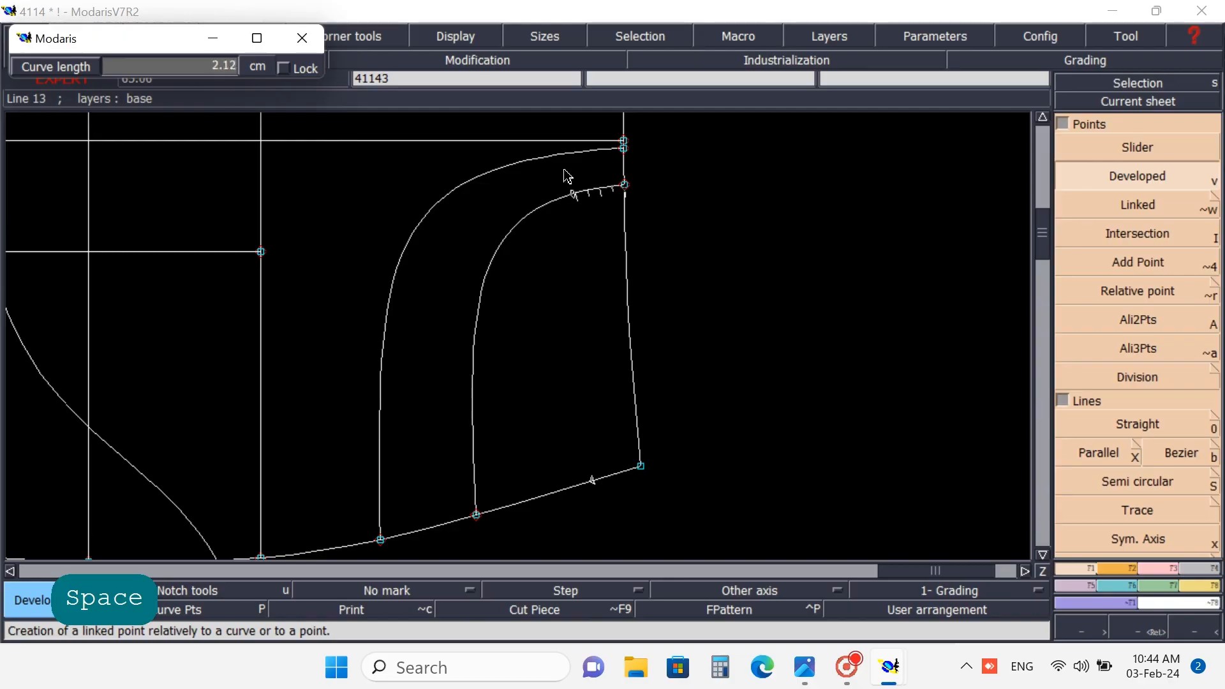
pyautogui.press('Up')
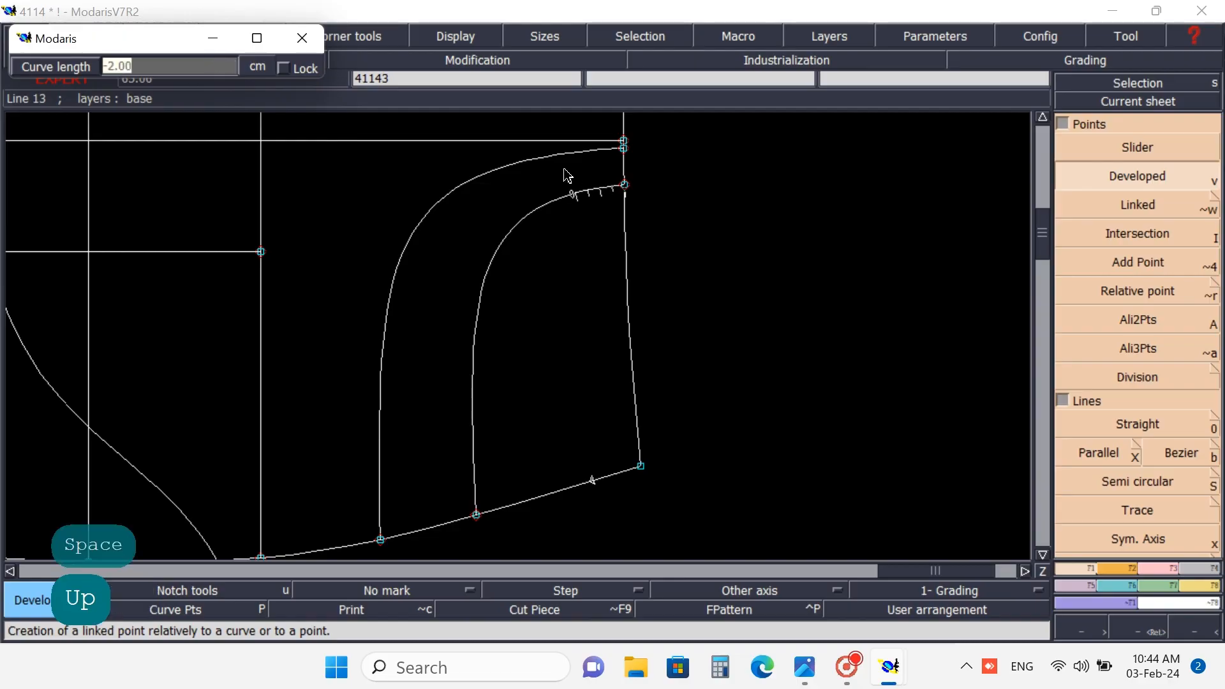
pyautogui.write('2')
pyautogui.press('Return')
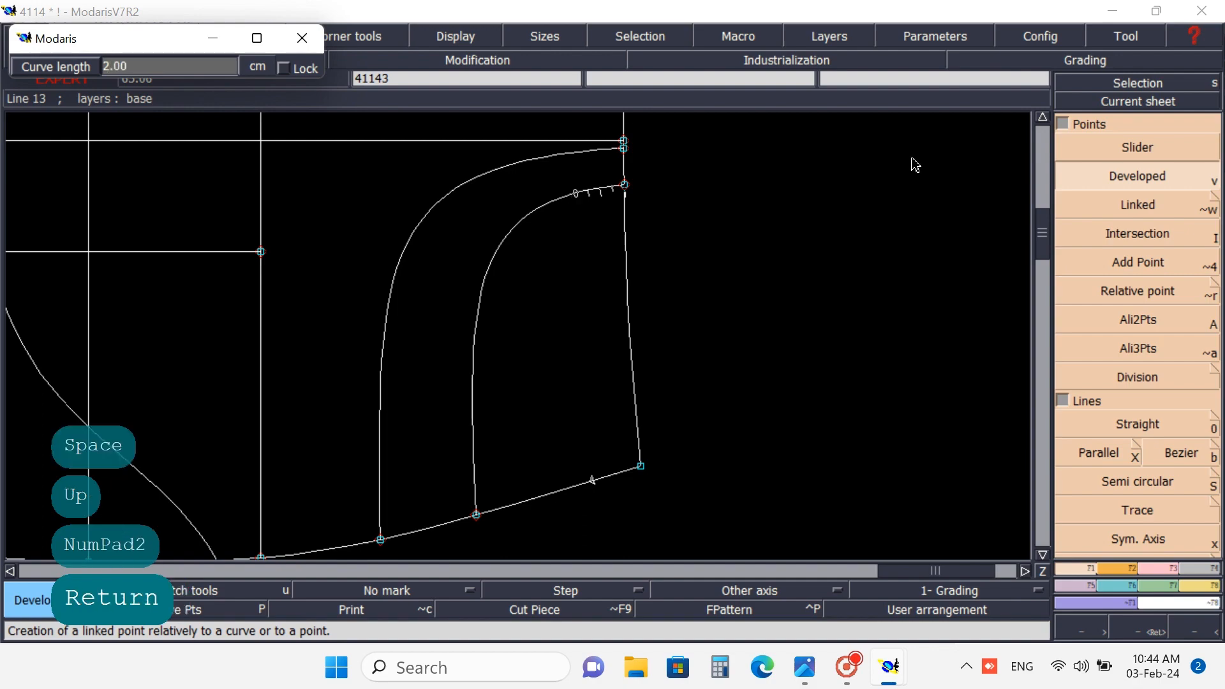
pyautogui.click(775, 251)
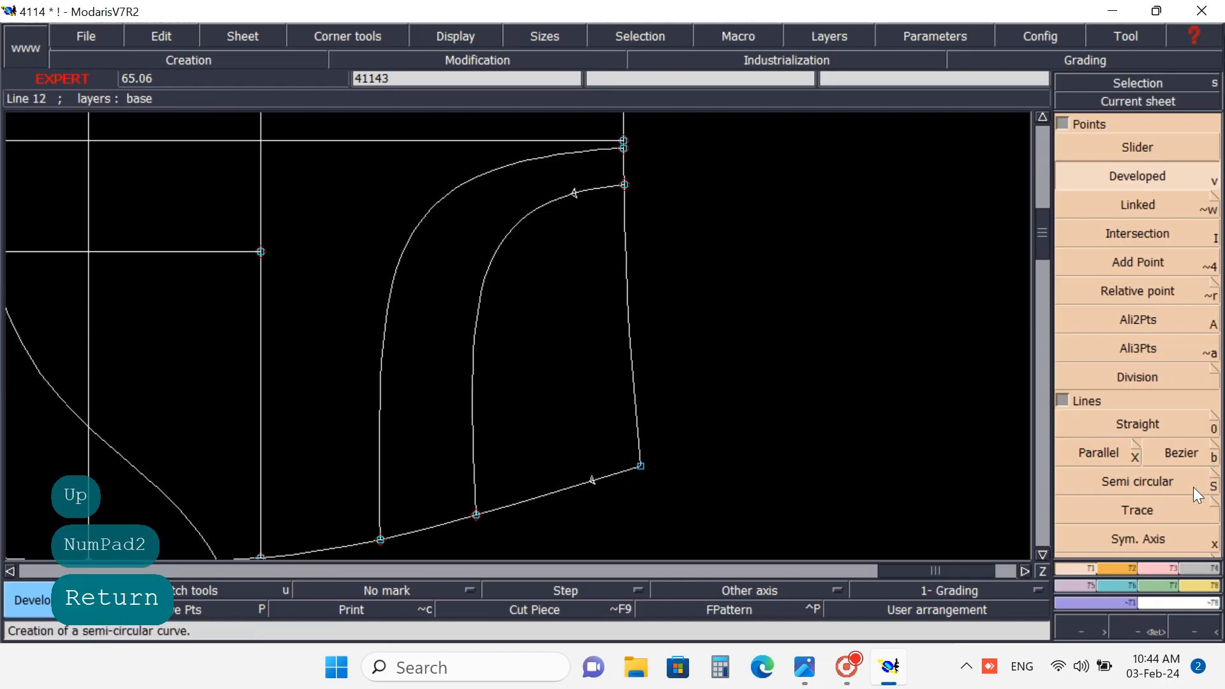
# - Draw a Bezier line from the new pocket opening point to the new side seam point
pyautogui.click(1178, 453)
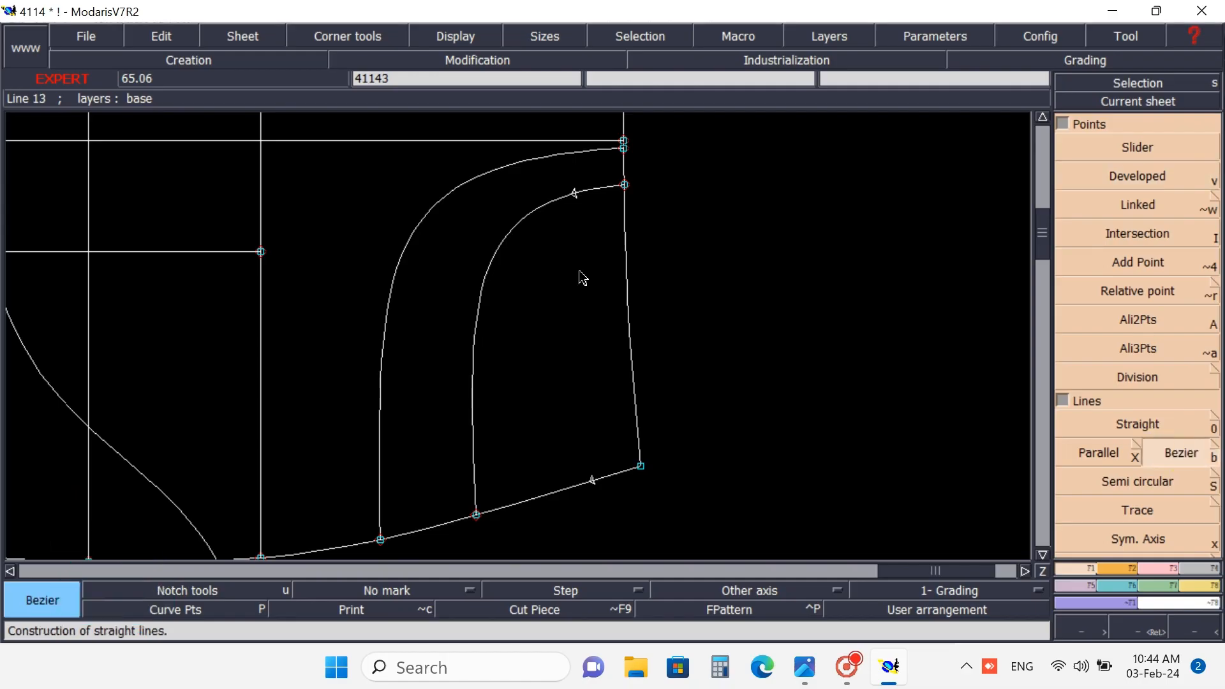
pyautogui.click(575, 194)
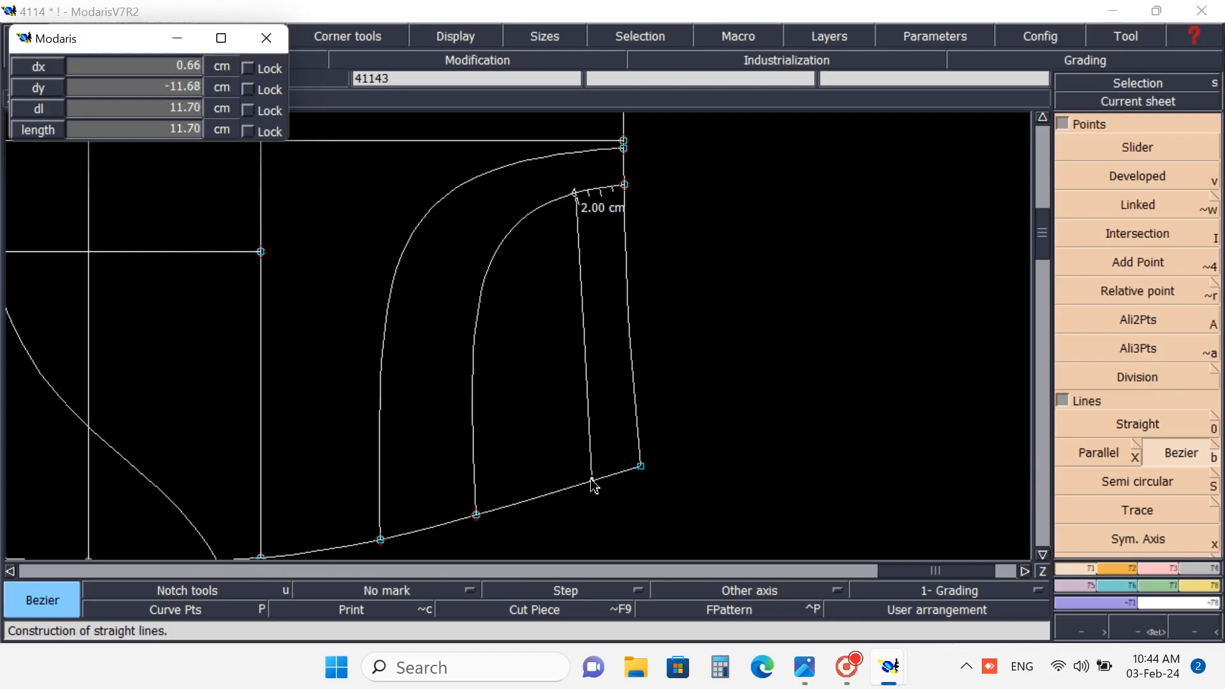
pyautogui.click(593, 482)
pyautogui.press('shift')
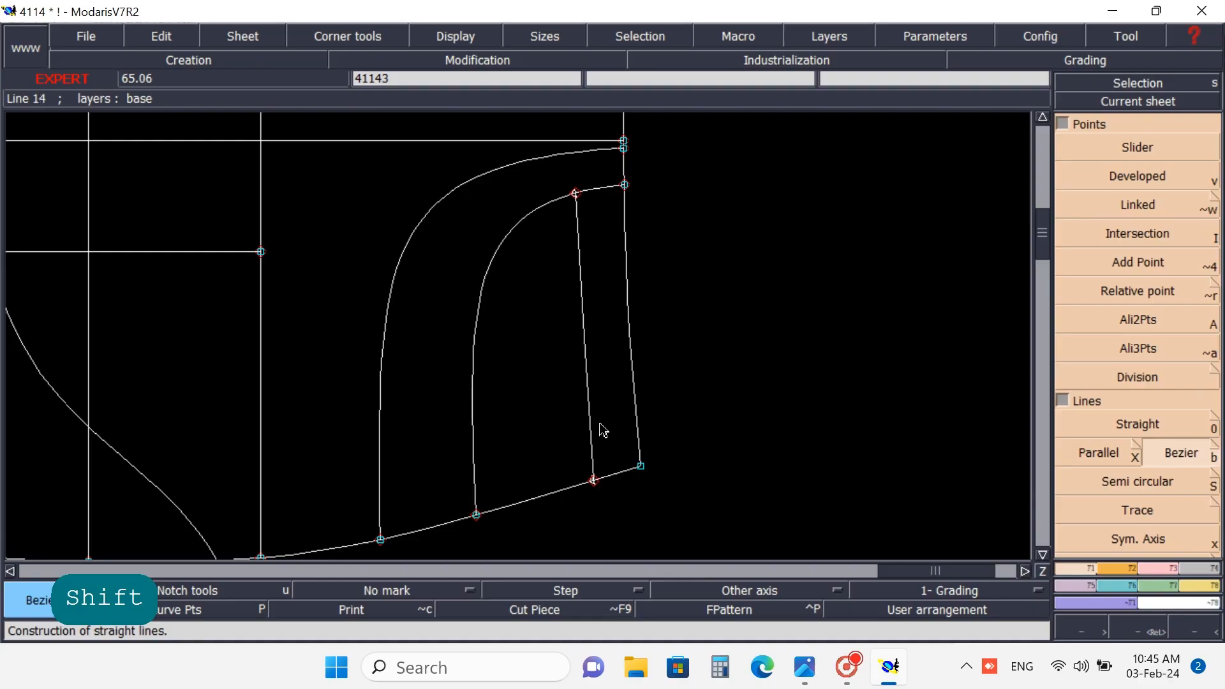
# - Add a developed point on the new inner line 2 cm from its side seam end
pyautogui.click(1141, 176)
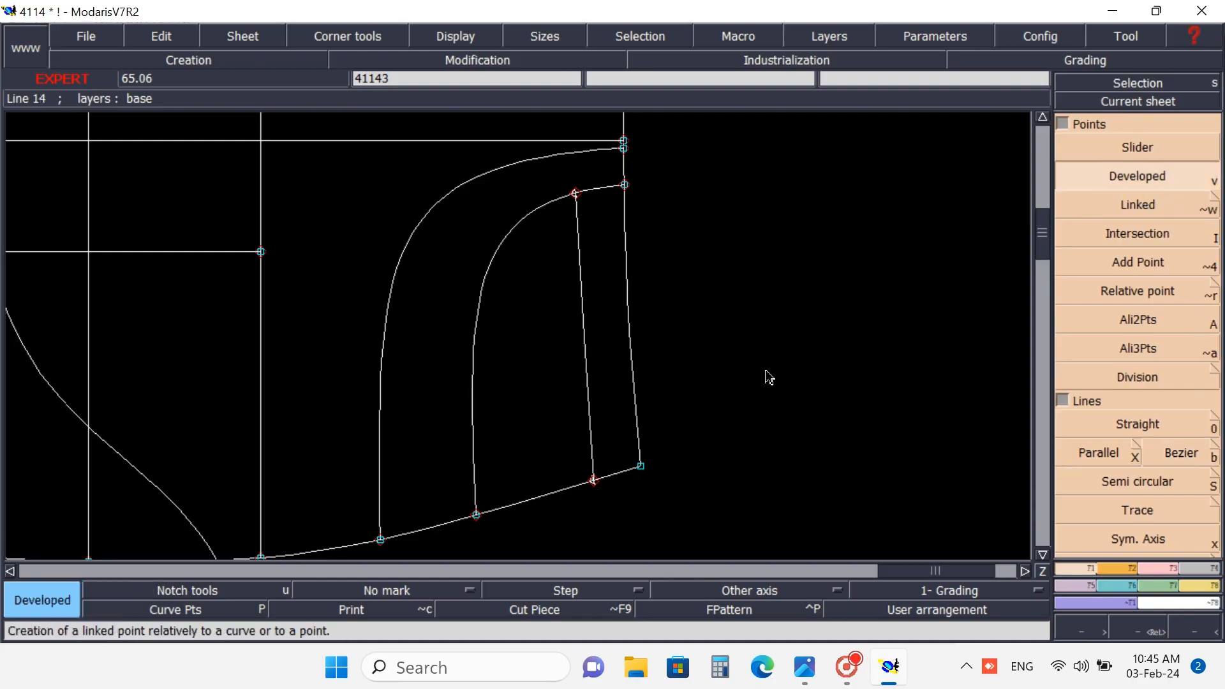
pyautogui.click(593, 480)
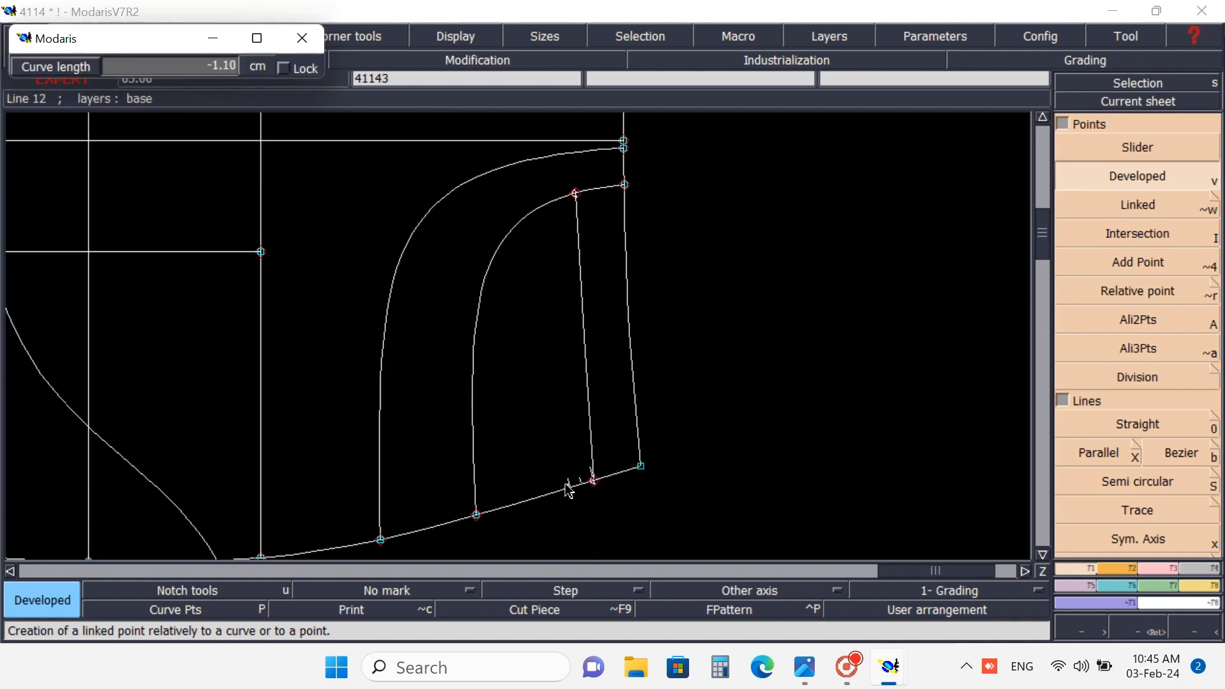
pyautogui.press('space')
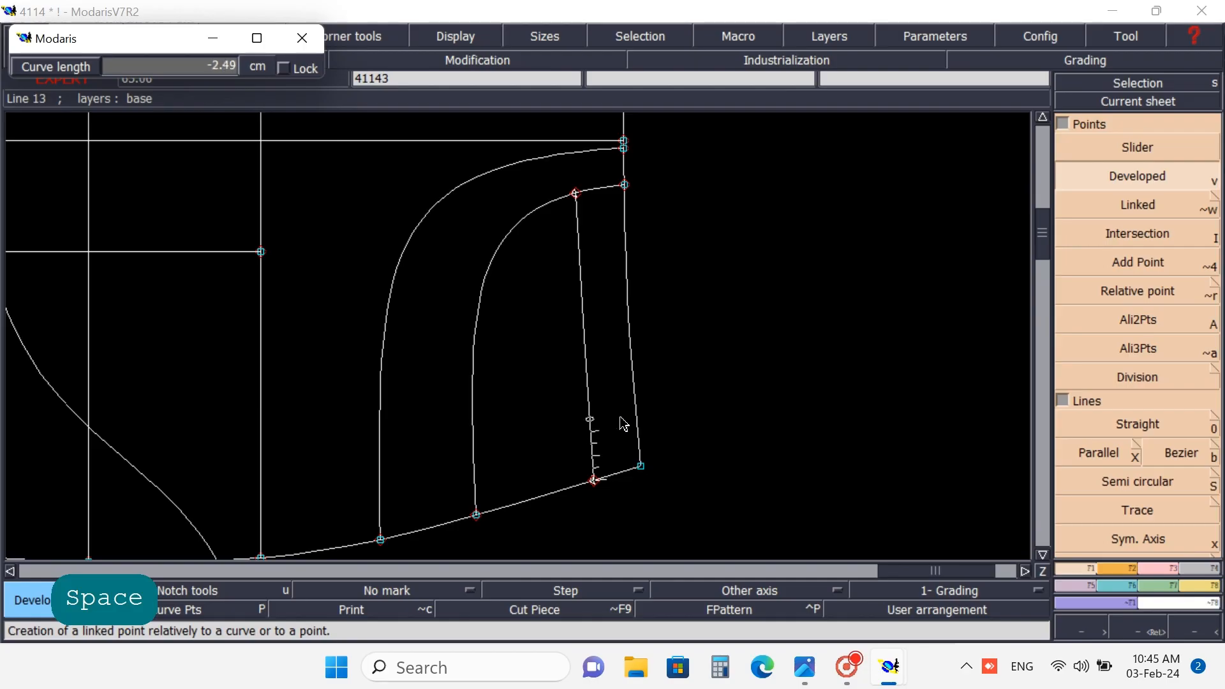
pyautogui.press('Up')
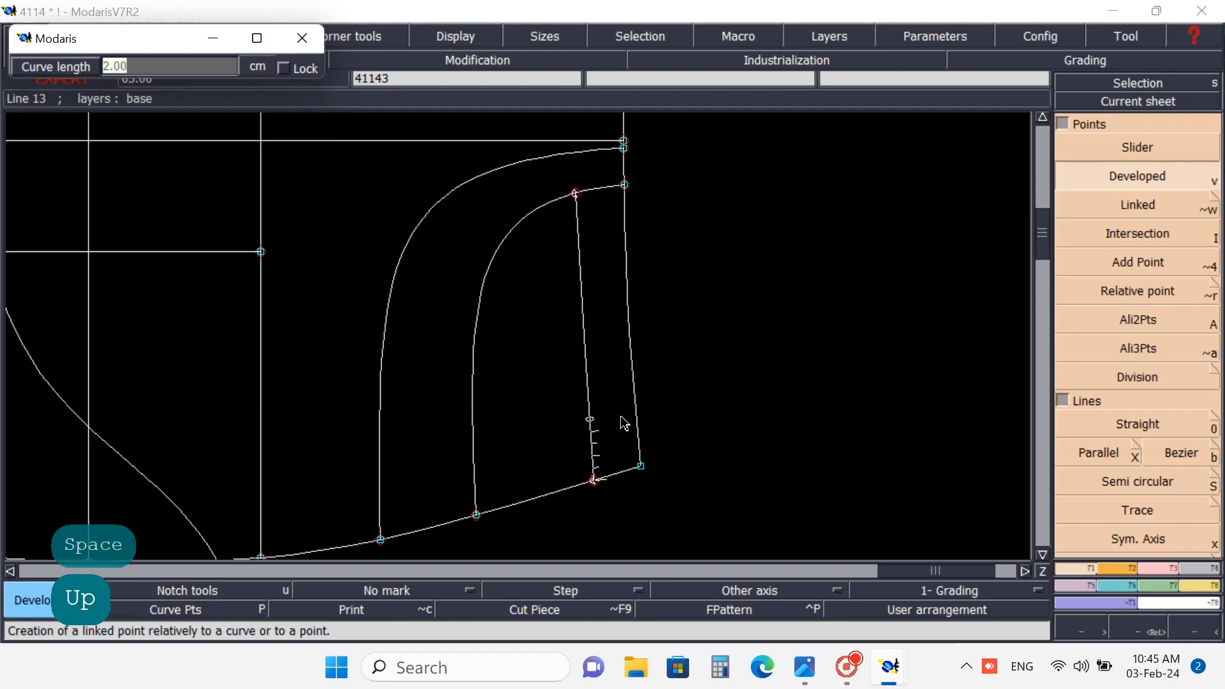
pyautogui.write('-2')
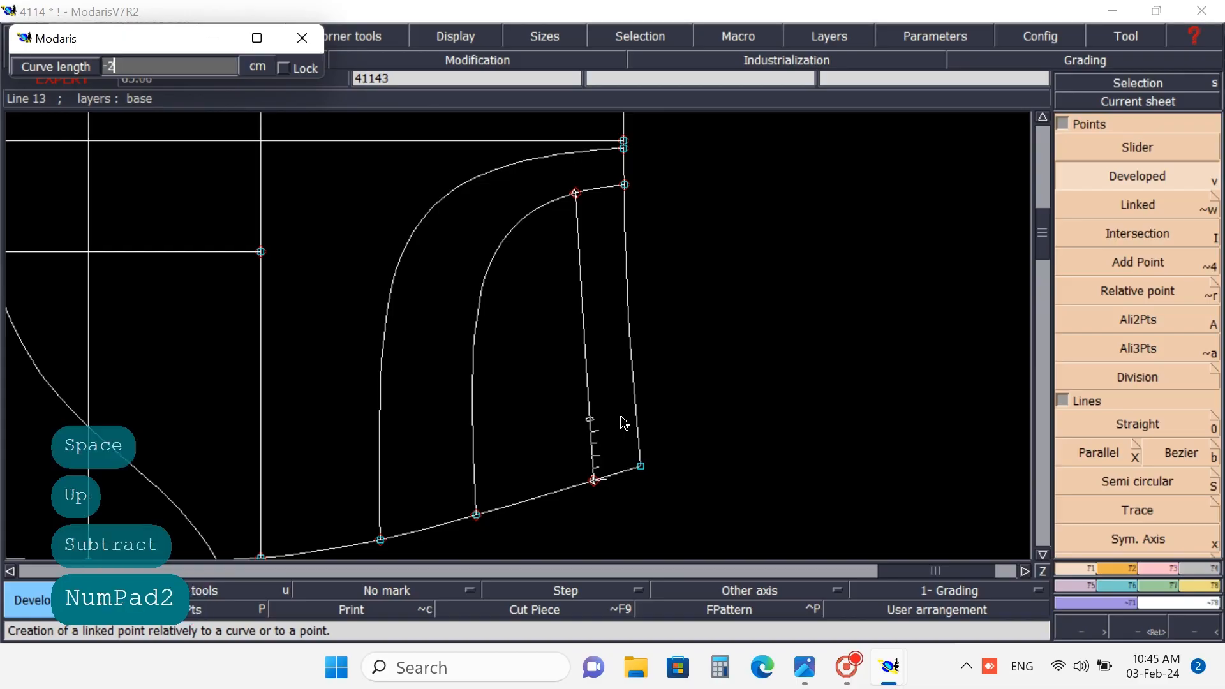
pyautogui.press('Return')
pyautogui.click(604, 415)
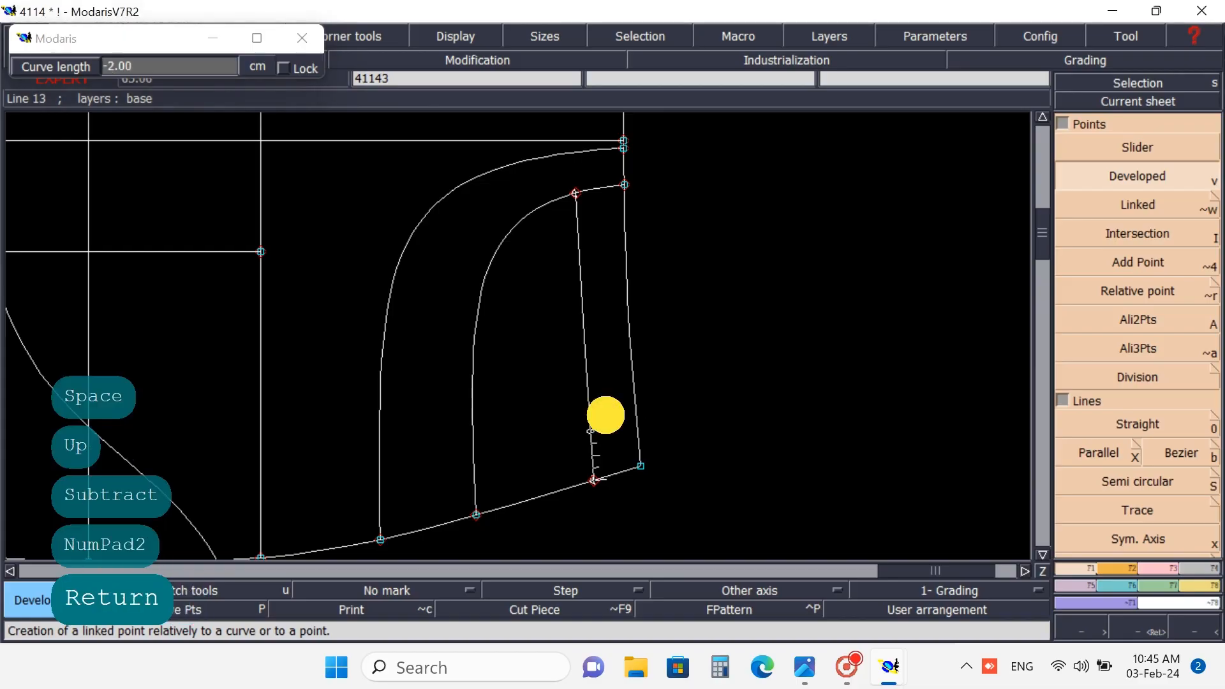
# - Add a developed point on the outer facing curve 2 cm from its side seam end
pyautogui.click(380, 539)
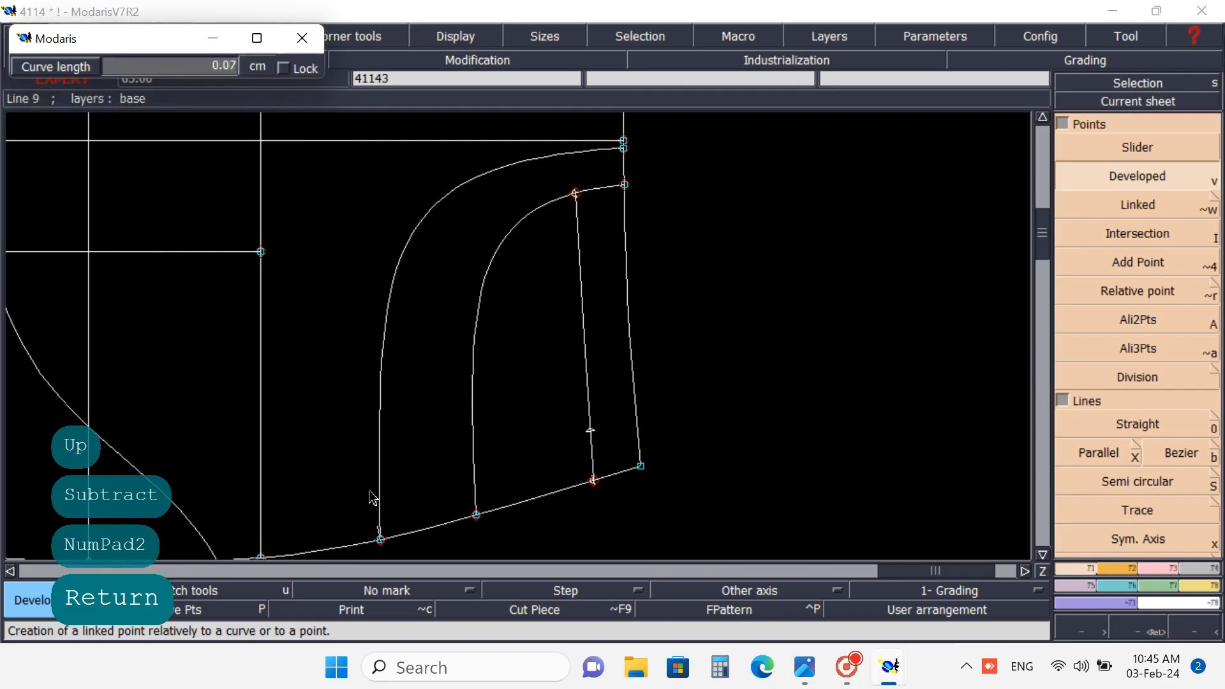
pyautogui.press('space')
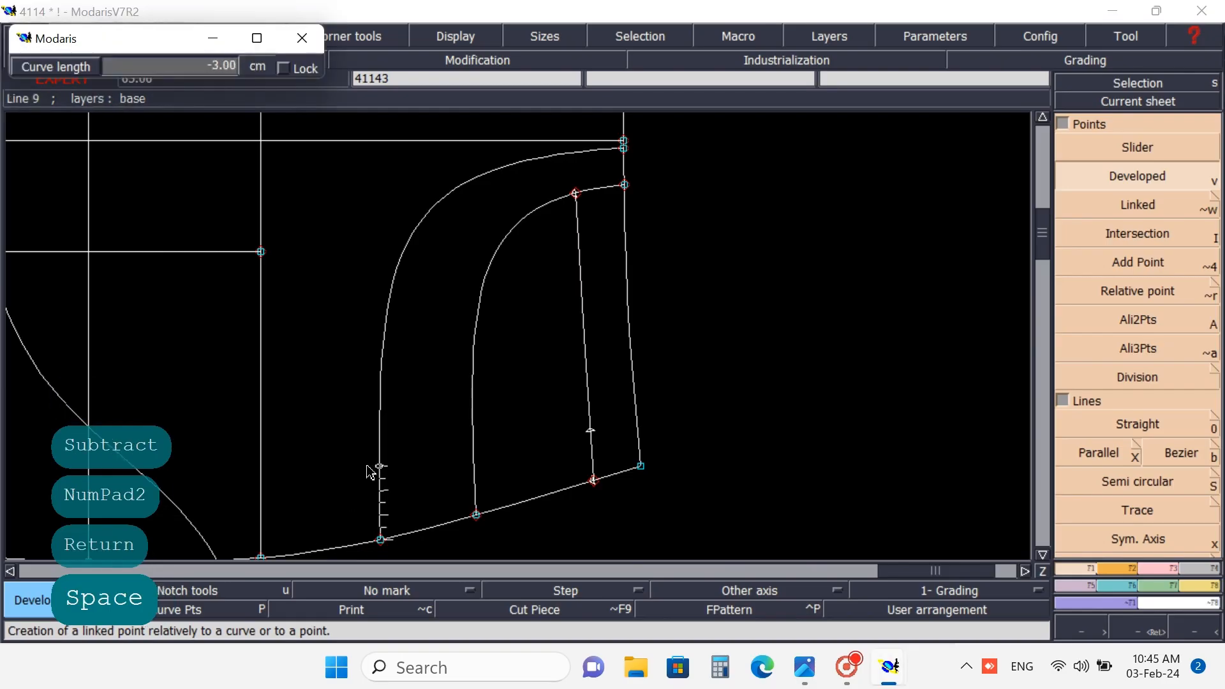
pyautogui.press('Up')
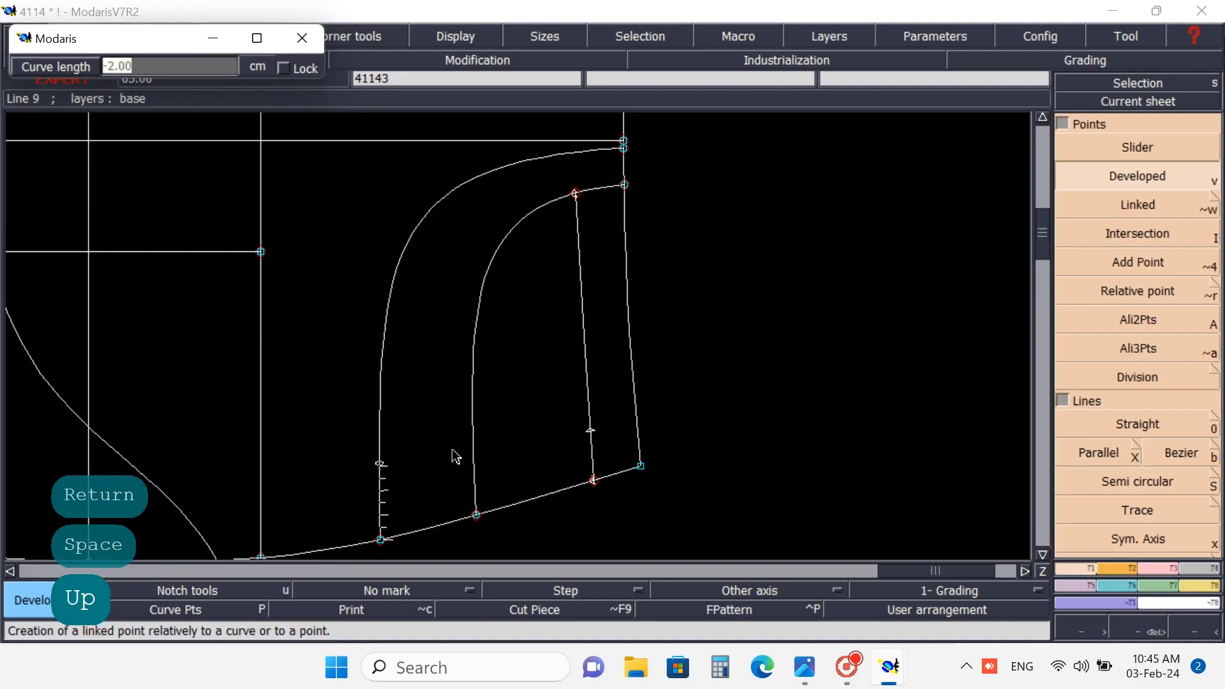
pyautogui.write('-')
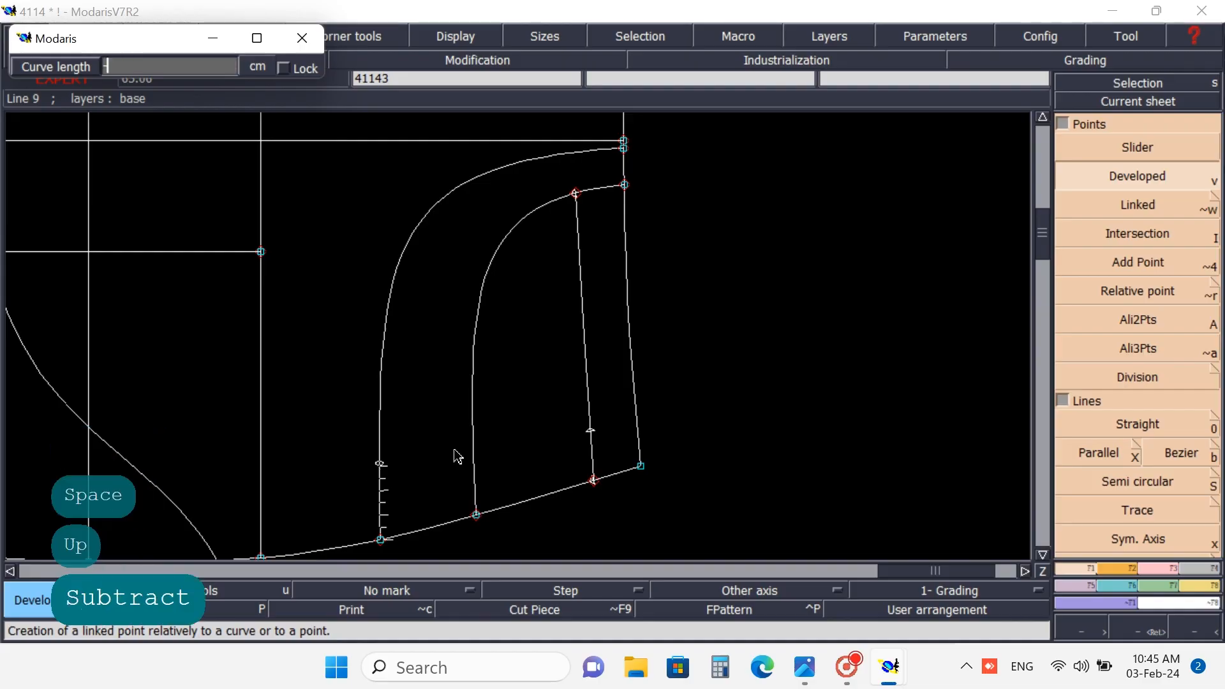
pyautogui.write('2')
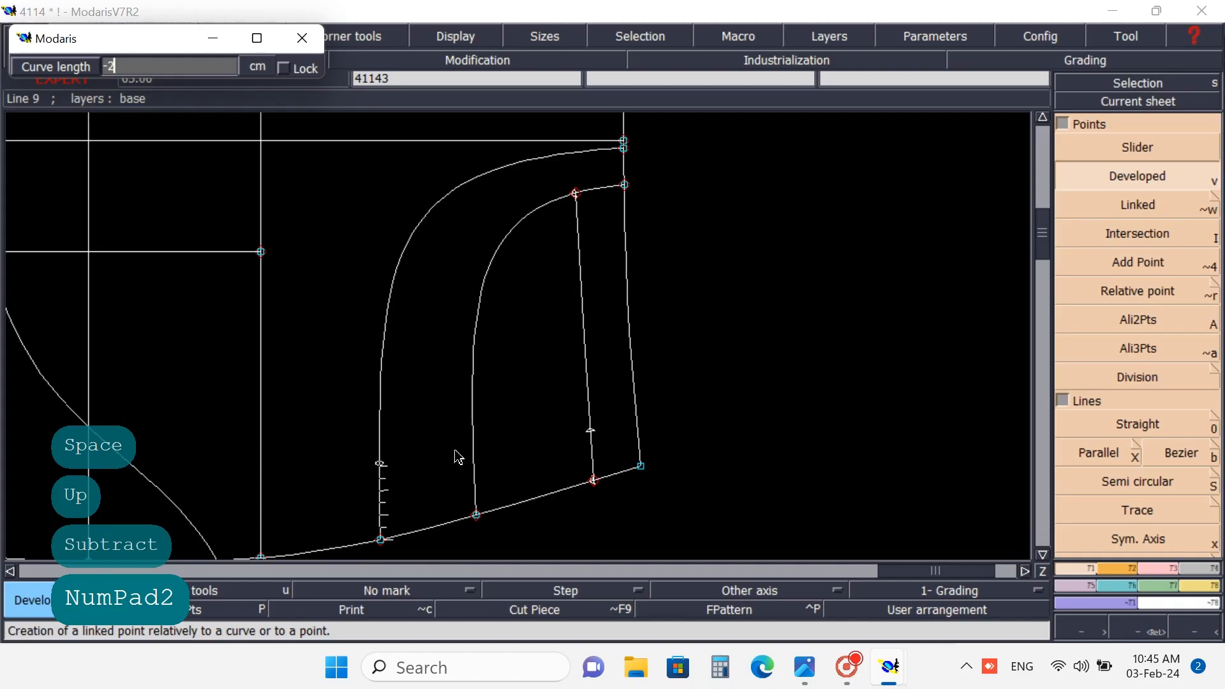
pyautogui.press('Return')
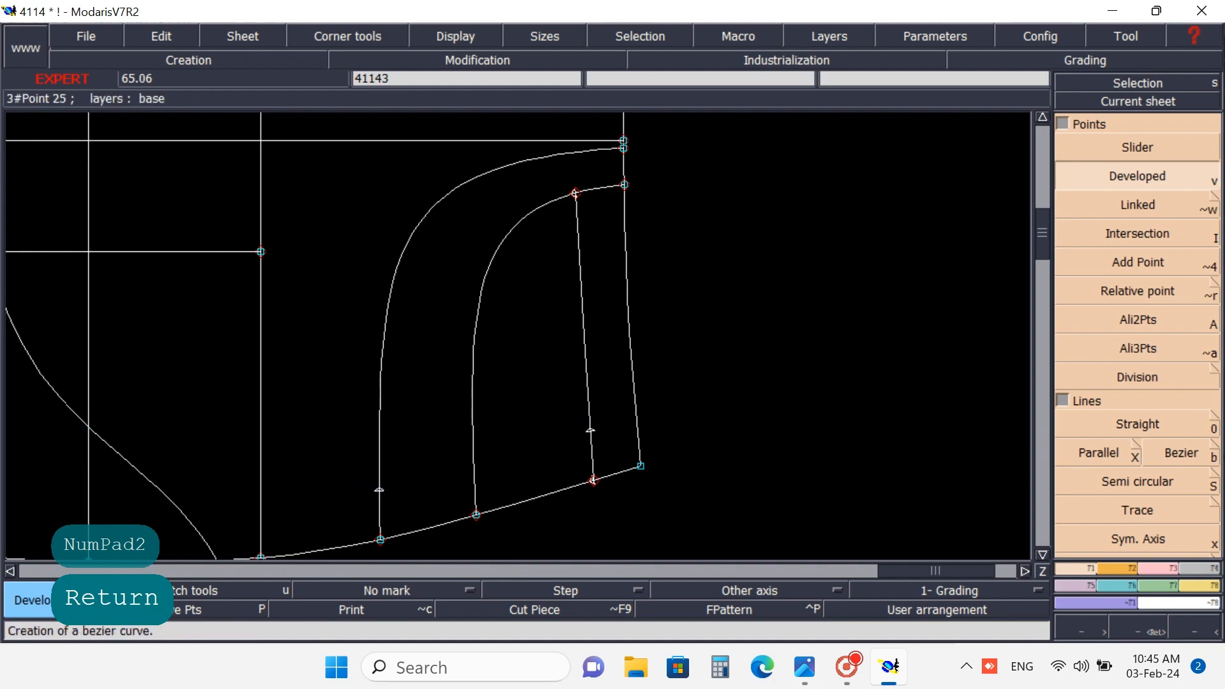
# - Draw a Bezier line from the developed point on the inner line to the new point on the outer facing curve
pyautogui.click(1181, 452)
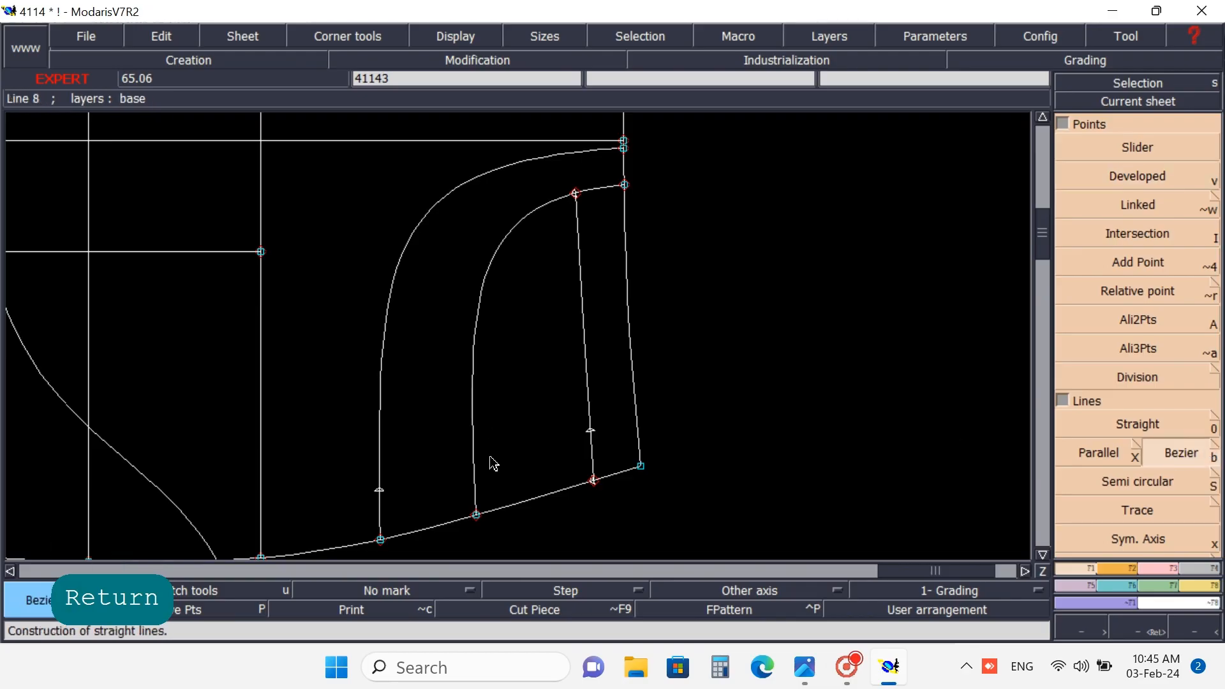
pyautogui.click(590, 429)
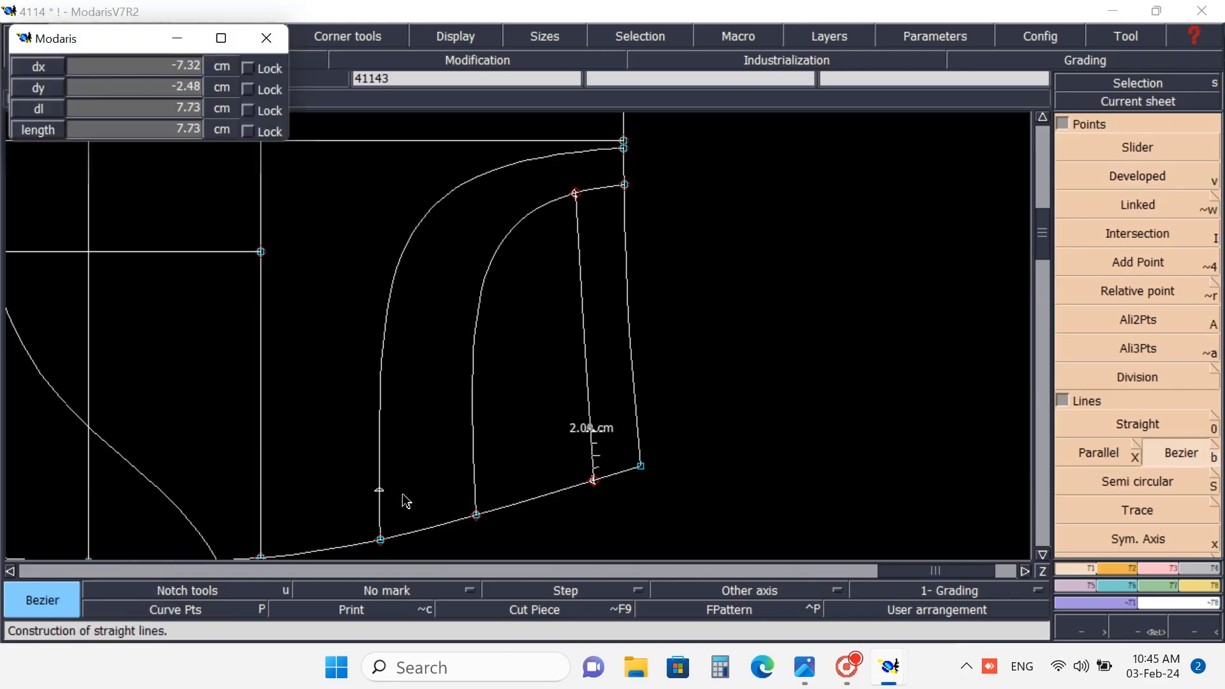
pyautogui.click(379, 491)
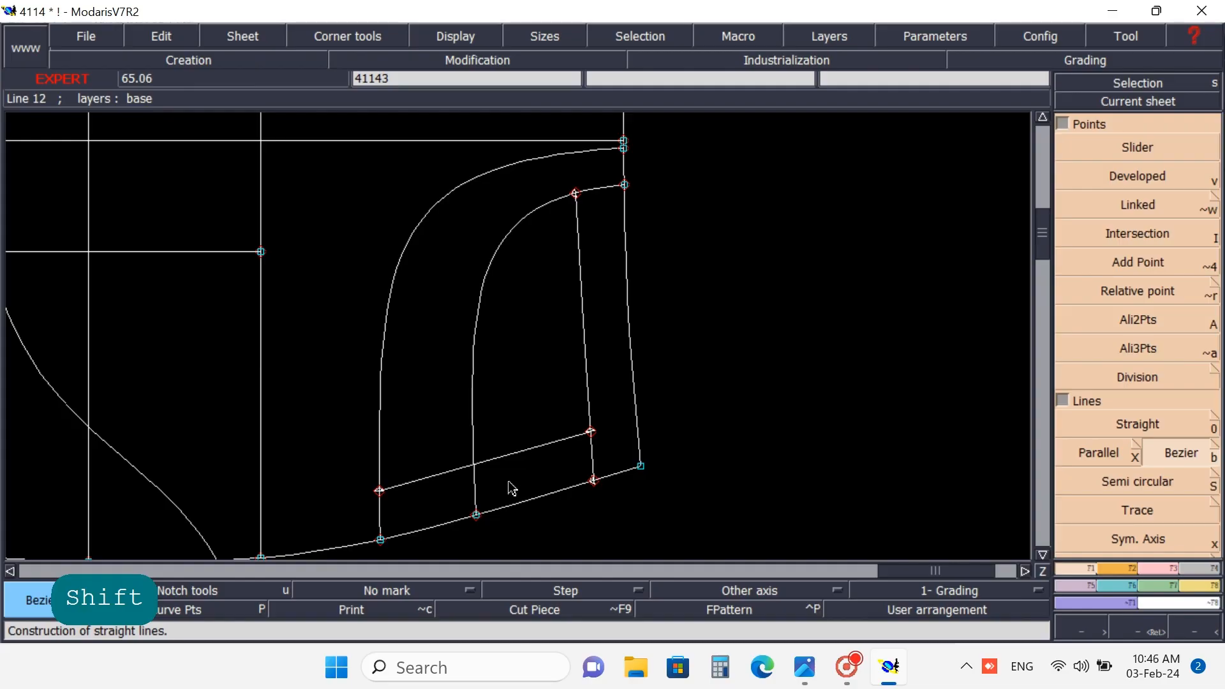
# - Create a parallel to the new small pocket line at a distance of -8 cm, toward the waist
pyautogui.click(1083, 455)
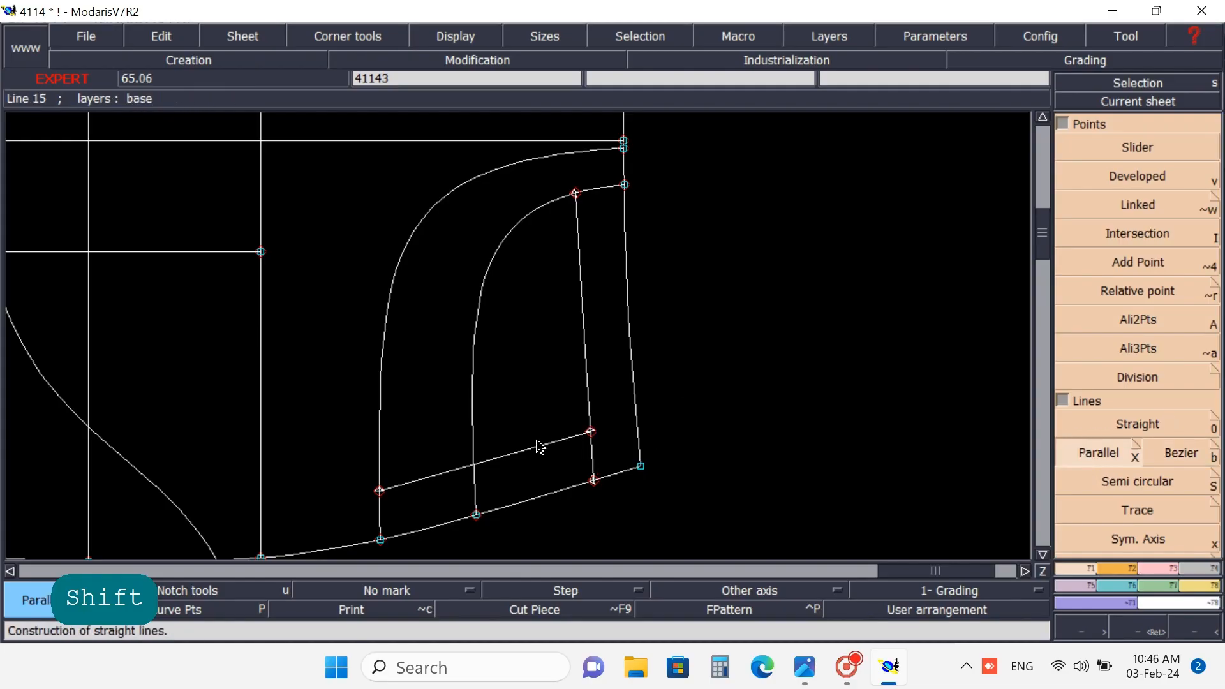
pyautogui.click(537, 442)
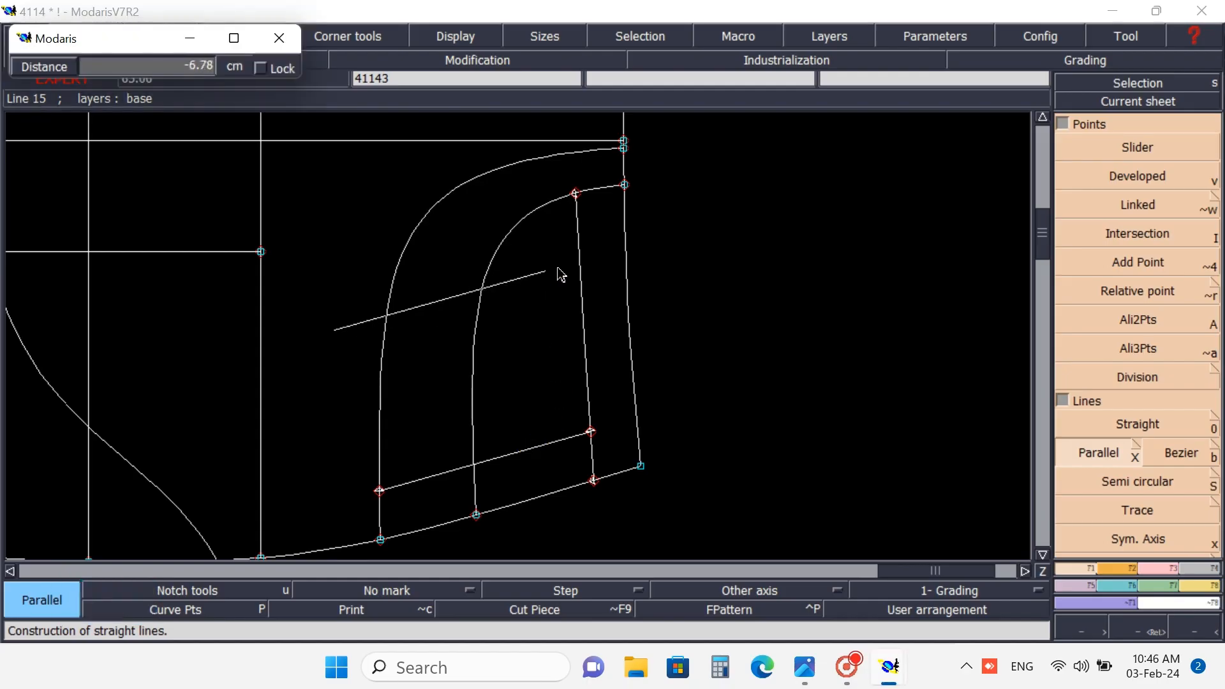
pyautogui.press('Up')
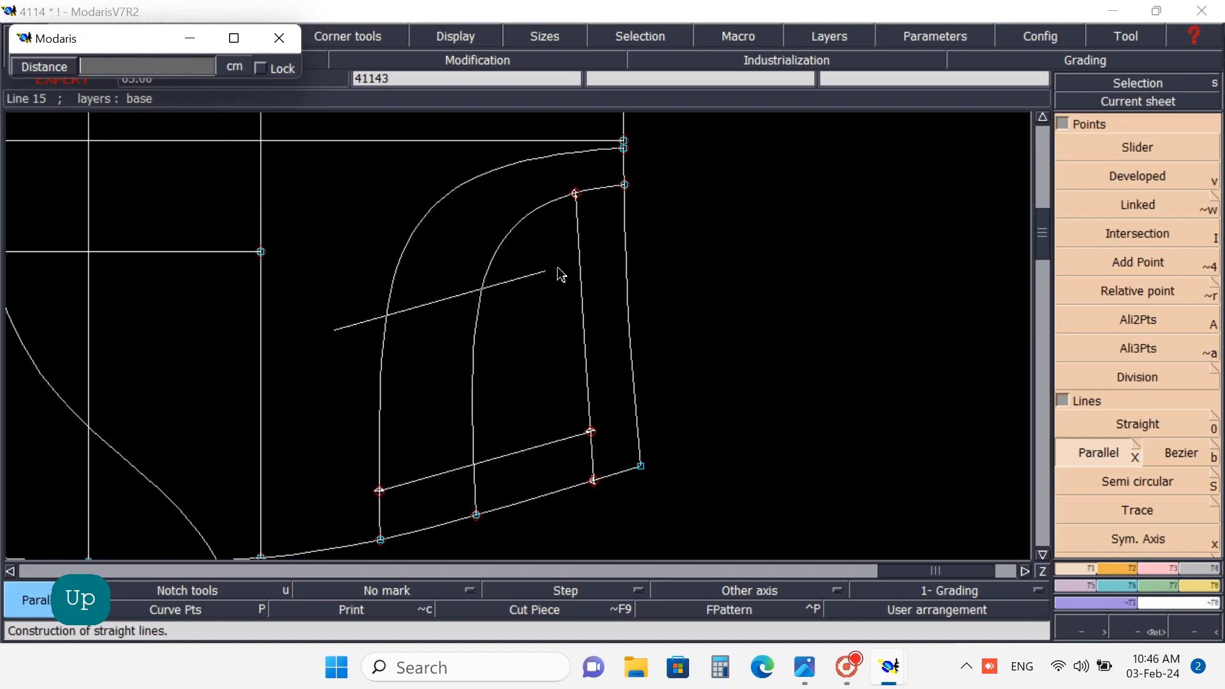
pyautogui.write('-')
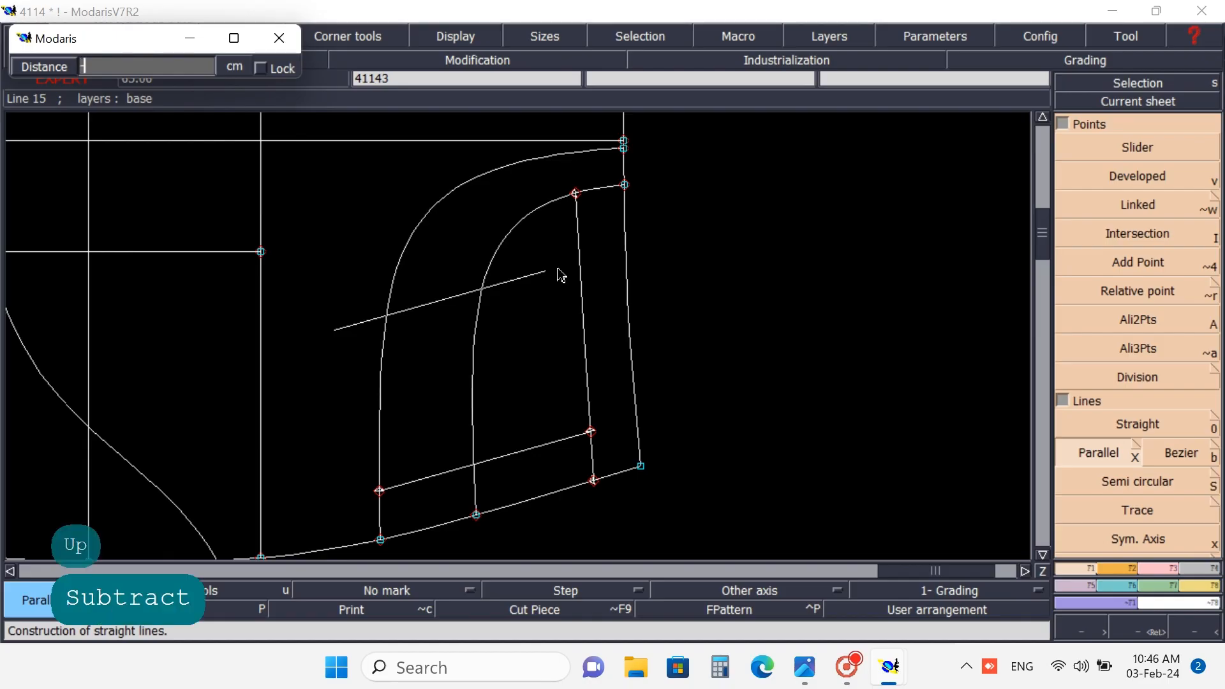
pyautogui.write('8')
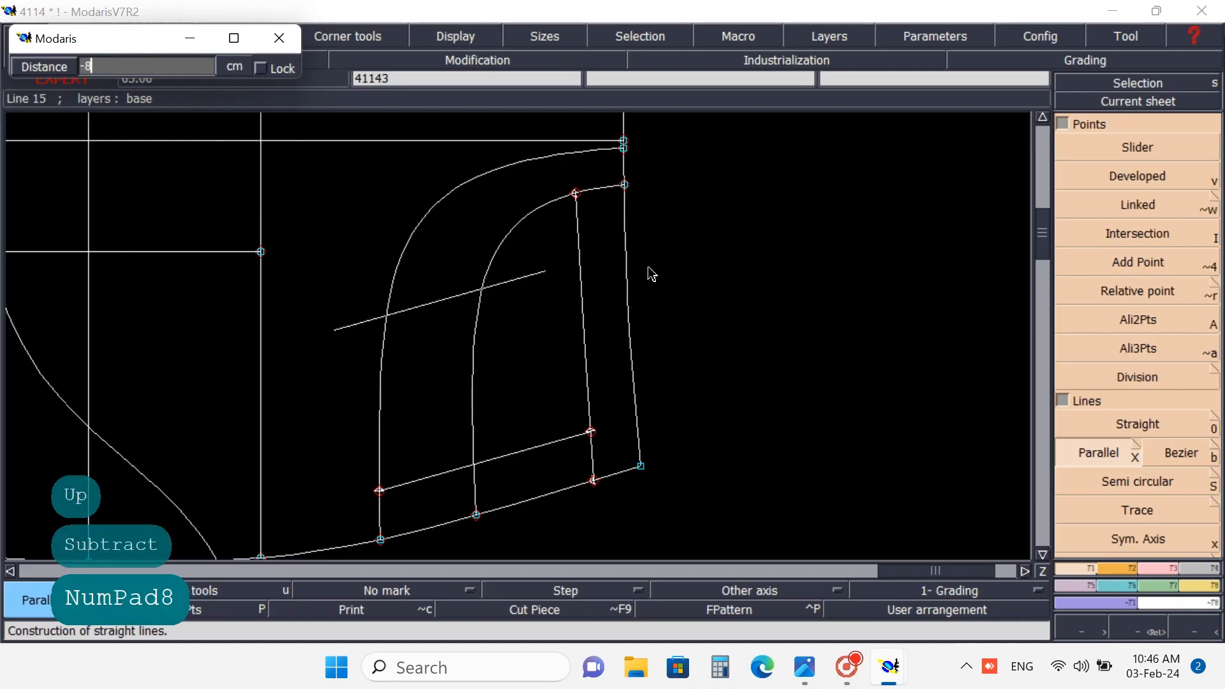
pyautogui.press('Return')
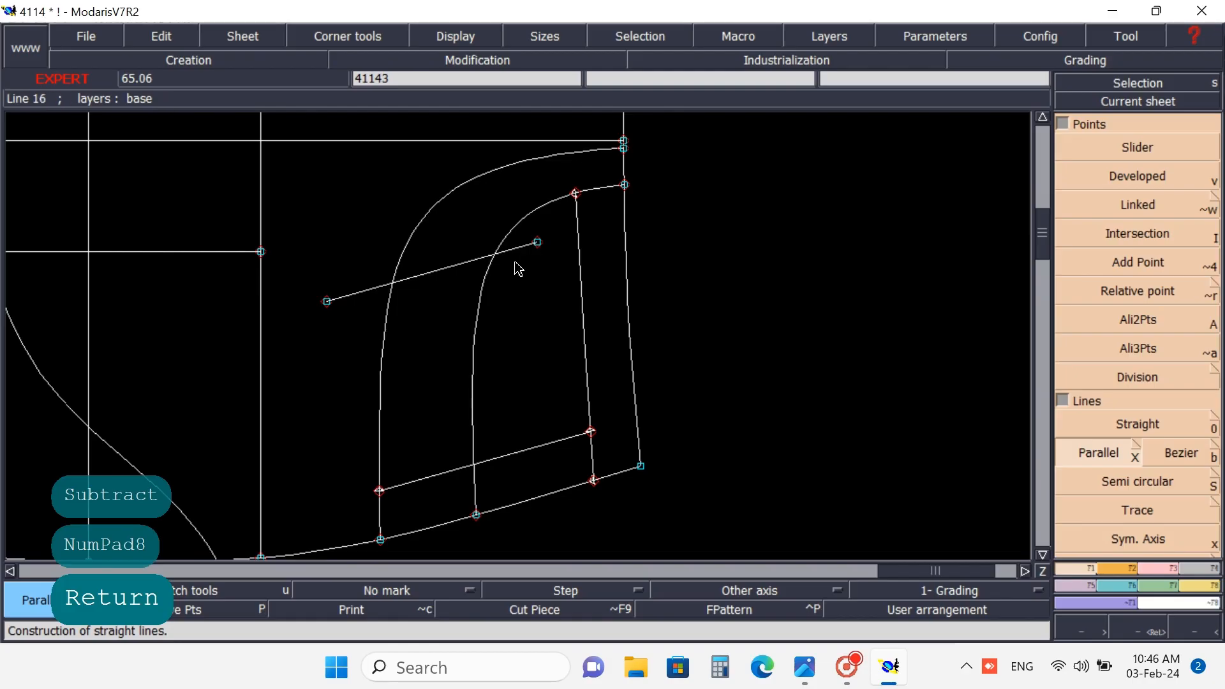
# - Lengthen the parallel line with Len.Str.Line past the inner line and delete the leftover point on it
pyautogui.click(1164, 568)
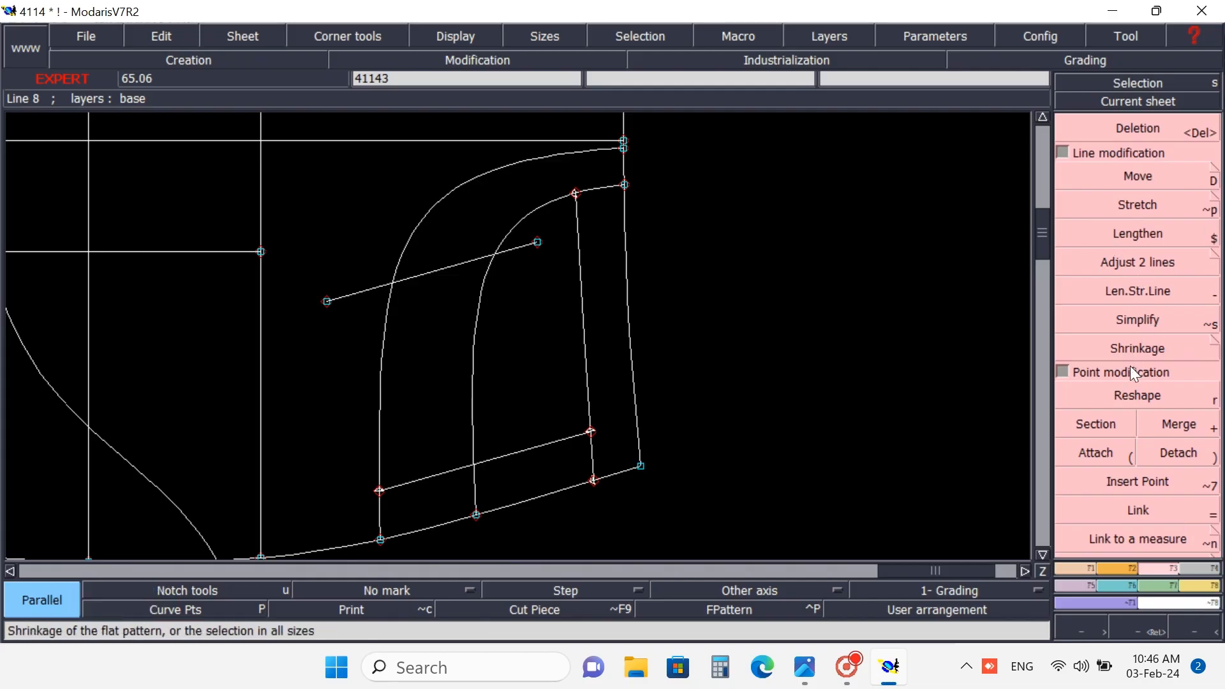
pyautogui.click(1138, 293)
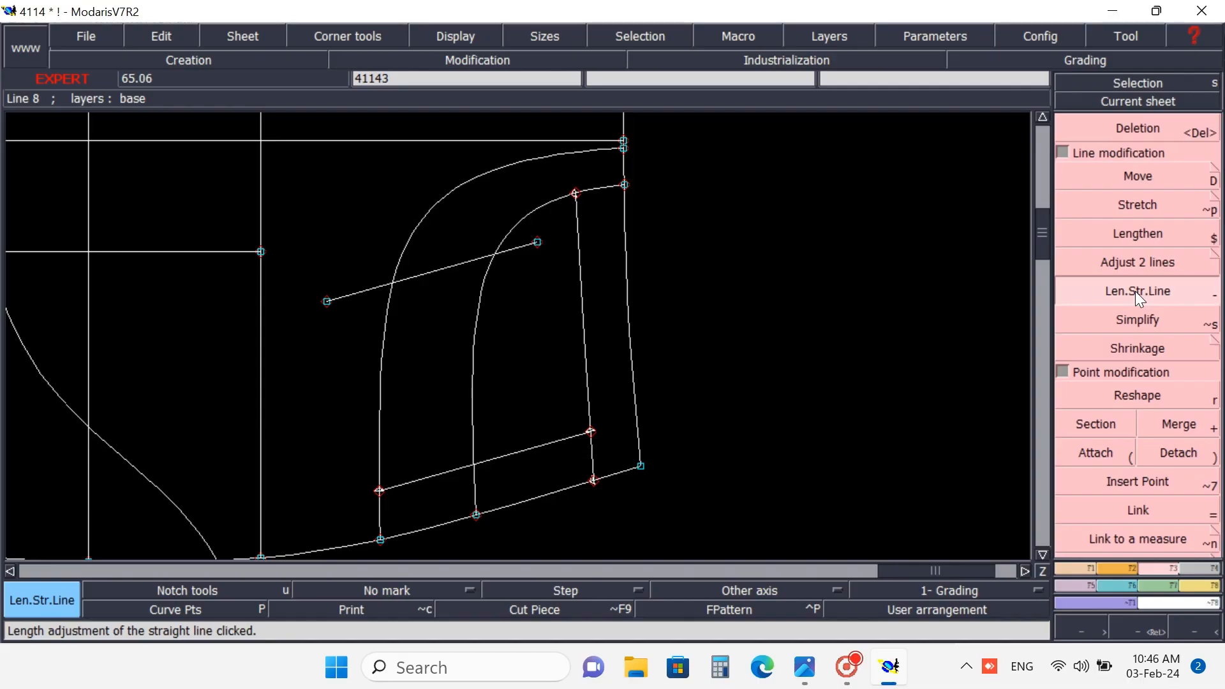
pyautogui.click(482, 257)
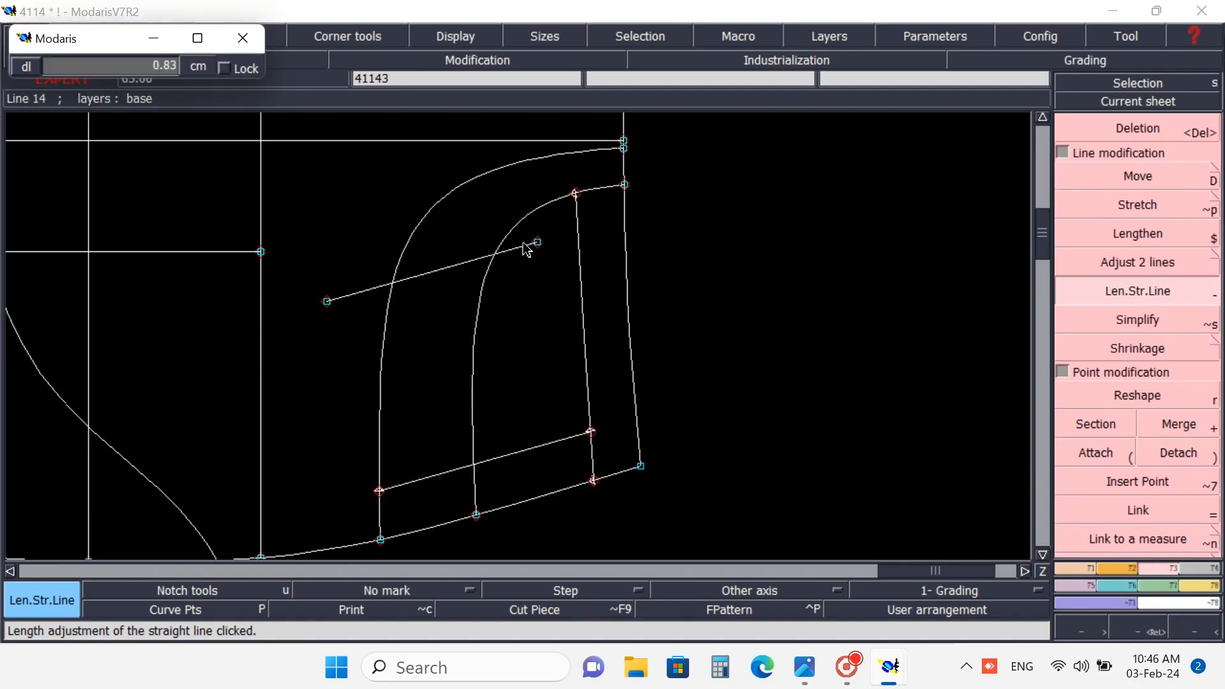
pyautogui.click(607, 234)
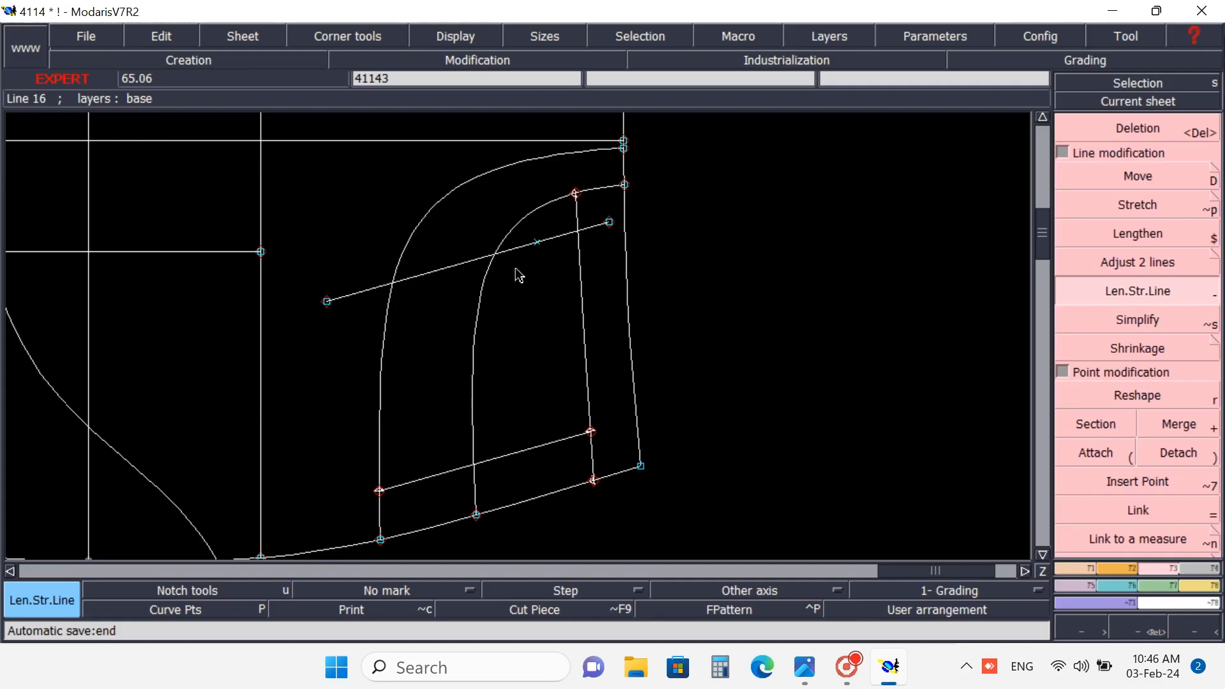
pyautogui.click(1145, 131)
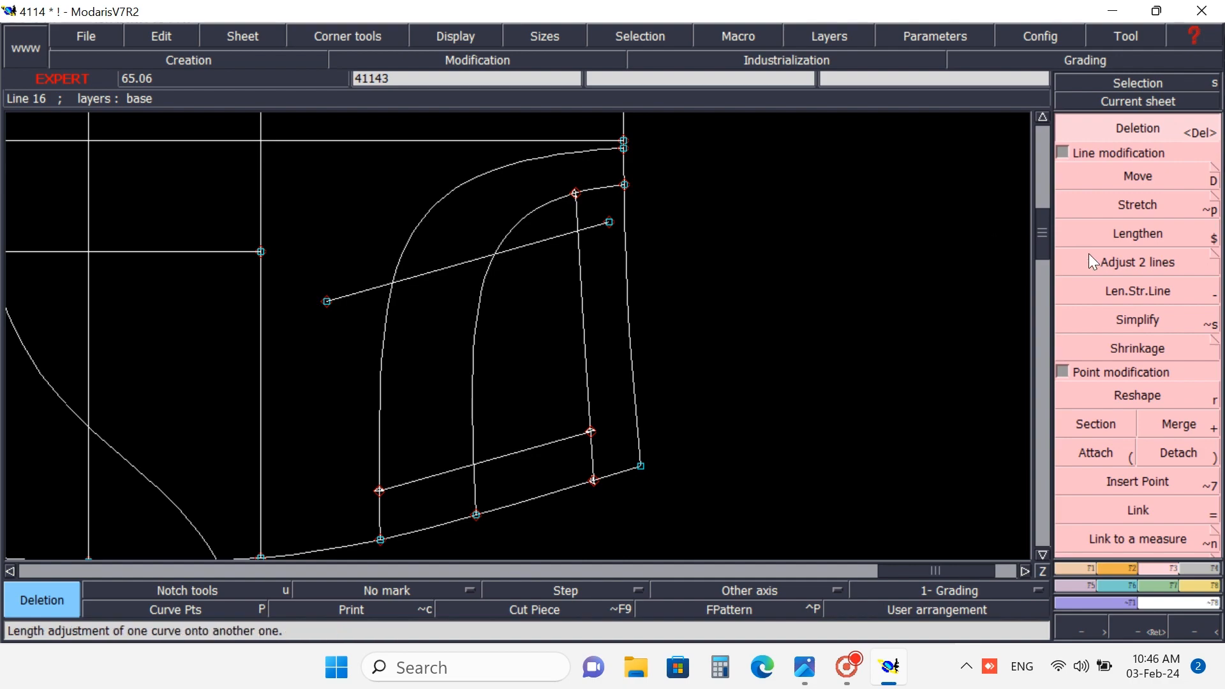
# - Adjust both ends of the parallel line to meet the inner line and the outer facing curve
pyautogui.click(1112, 262)
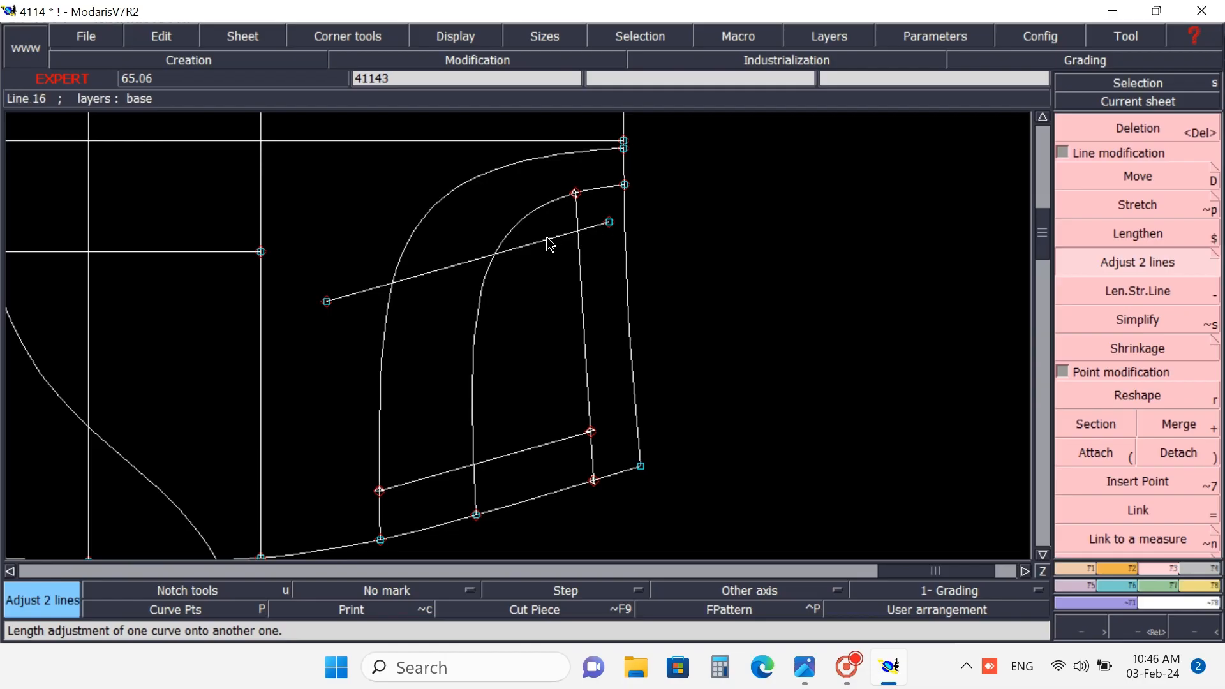
pyautogui.click(580, 267)
pyautogui.click(388, 324)
# - Add an intersection point where the inner line meets the pocket opening curve
pyautogui.click(1081, 567)
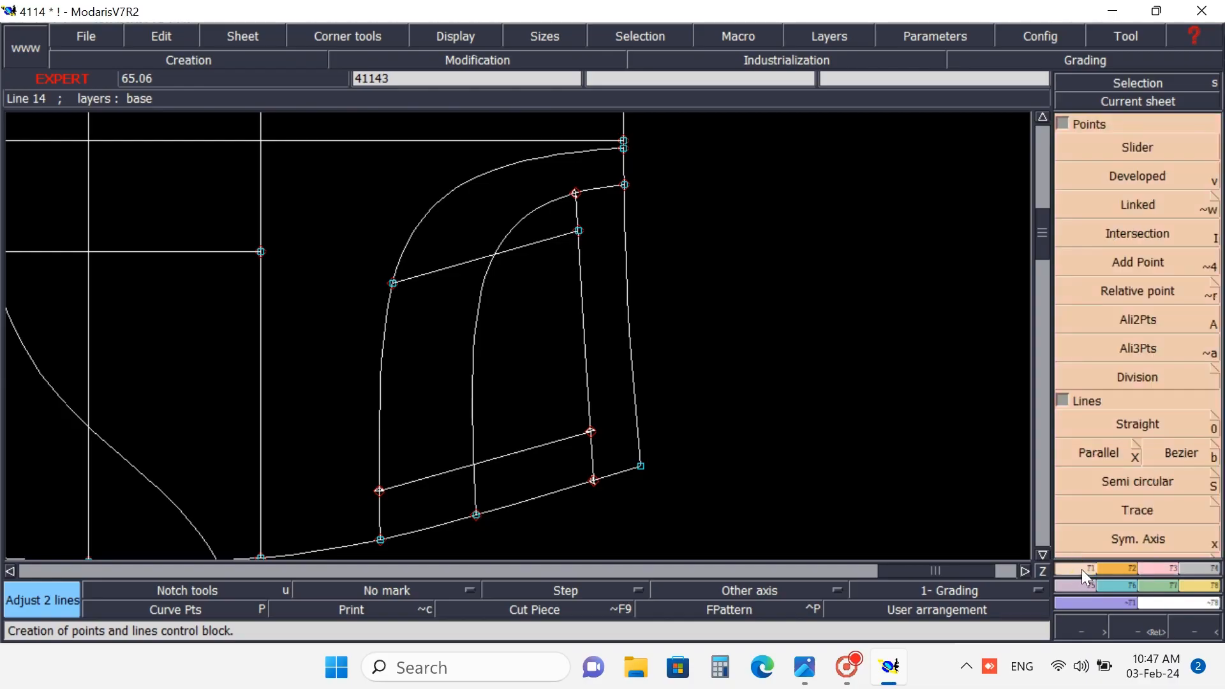
pyautogui.click(1129, 234)
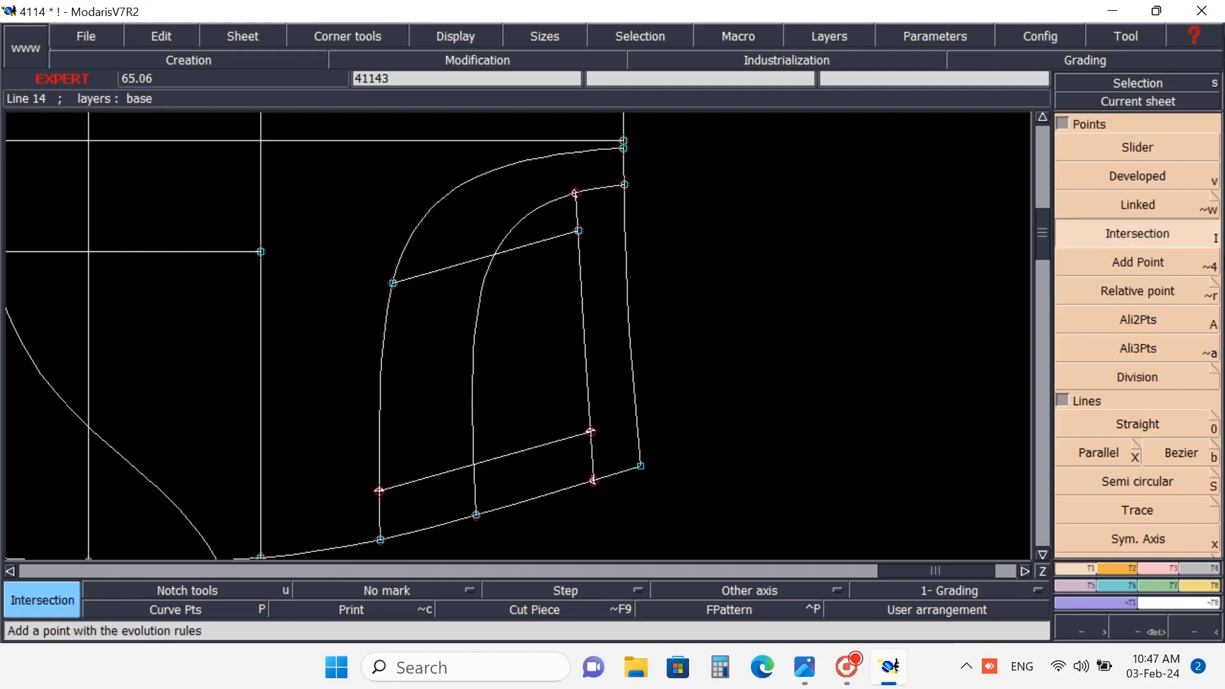
pyautogui.click(579, 193)
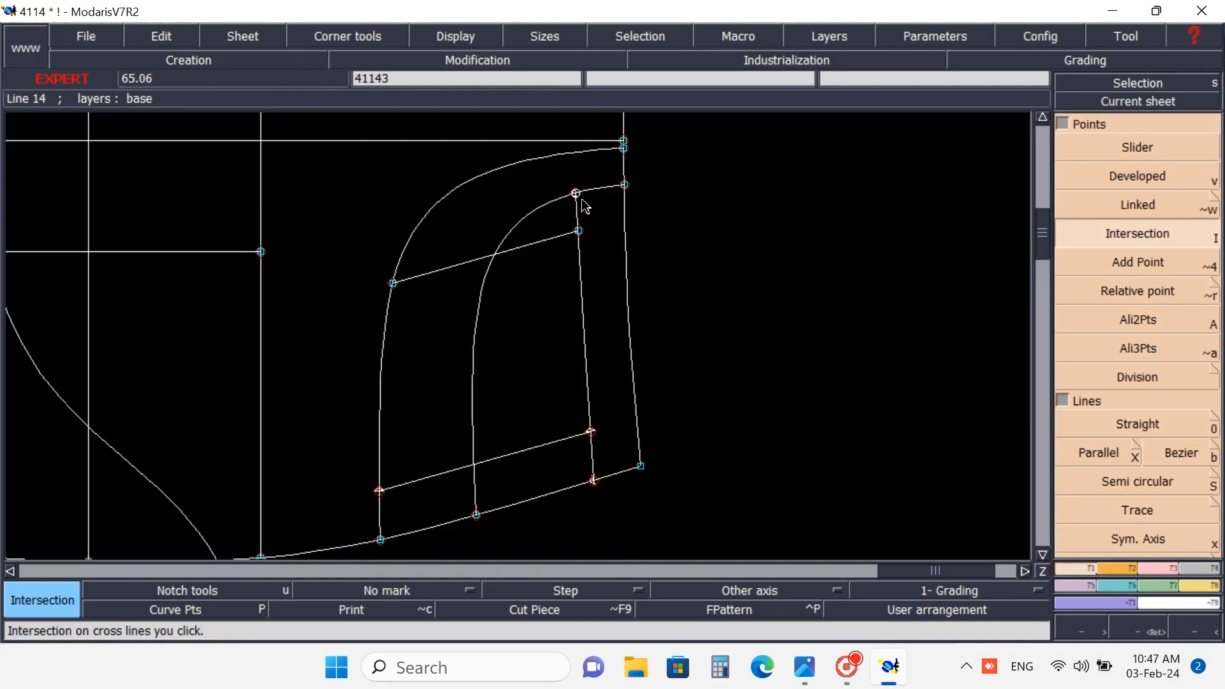
pyautogui.hotkey('ctrl', 'z')
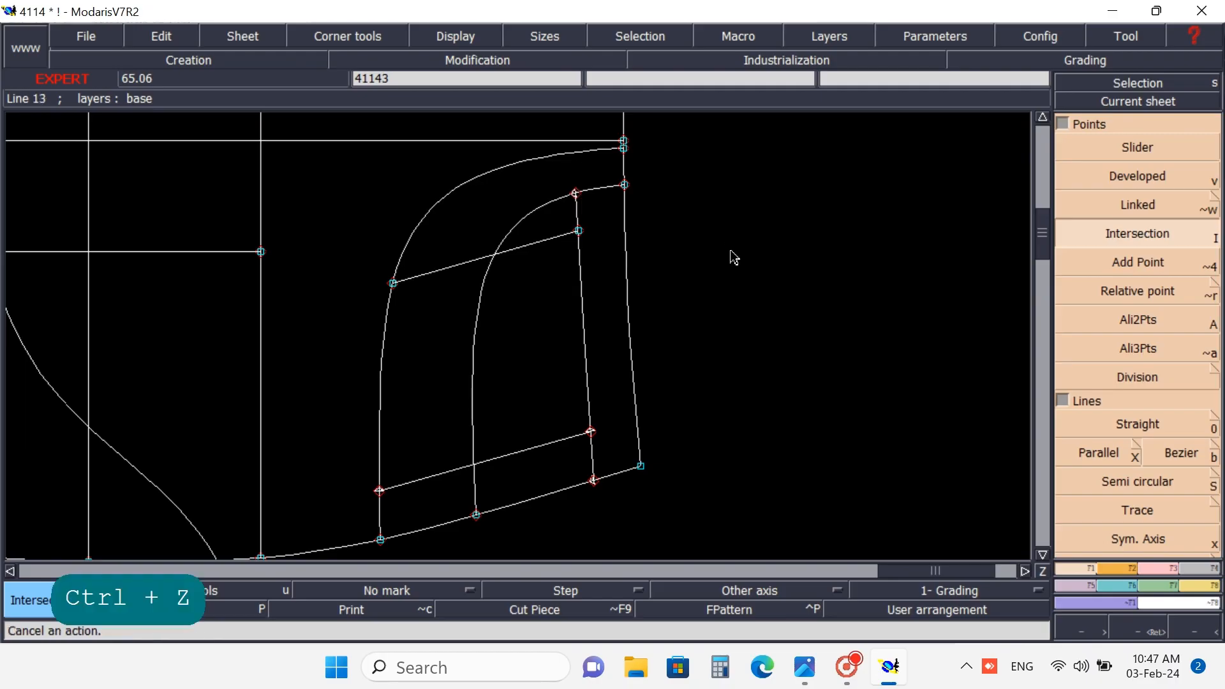
pyautogui.click(1127, 231)
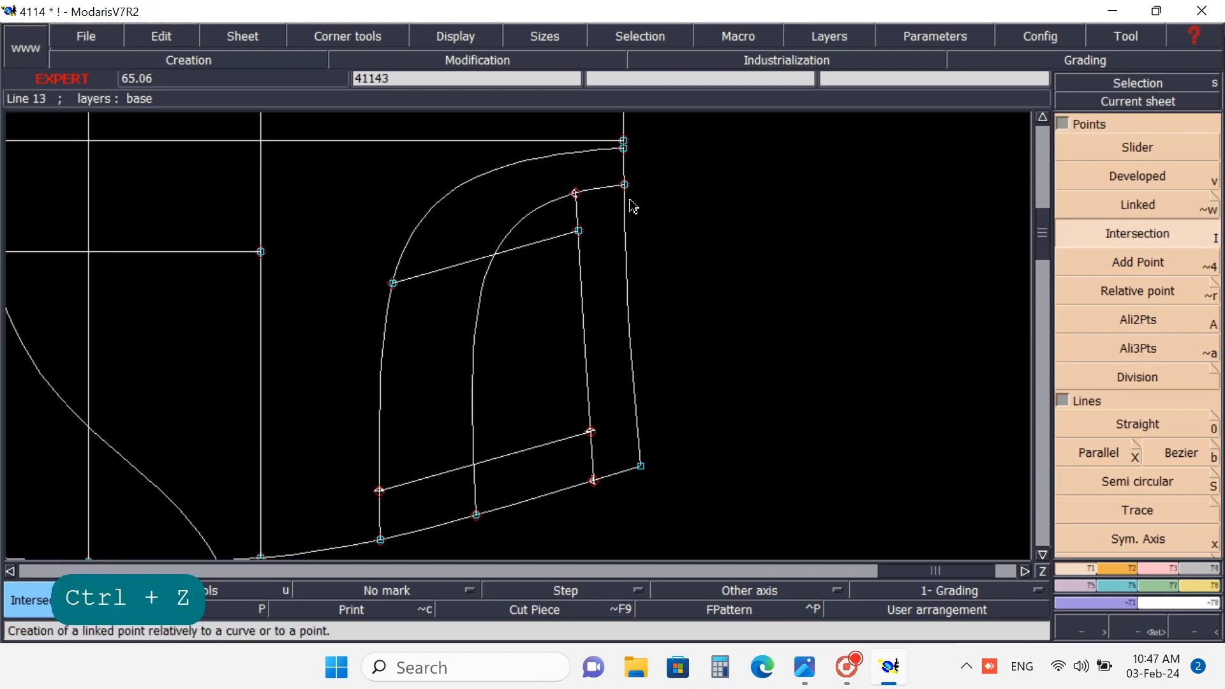
pyautogui.click(577, 191)
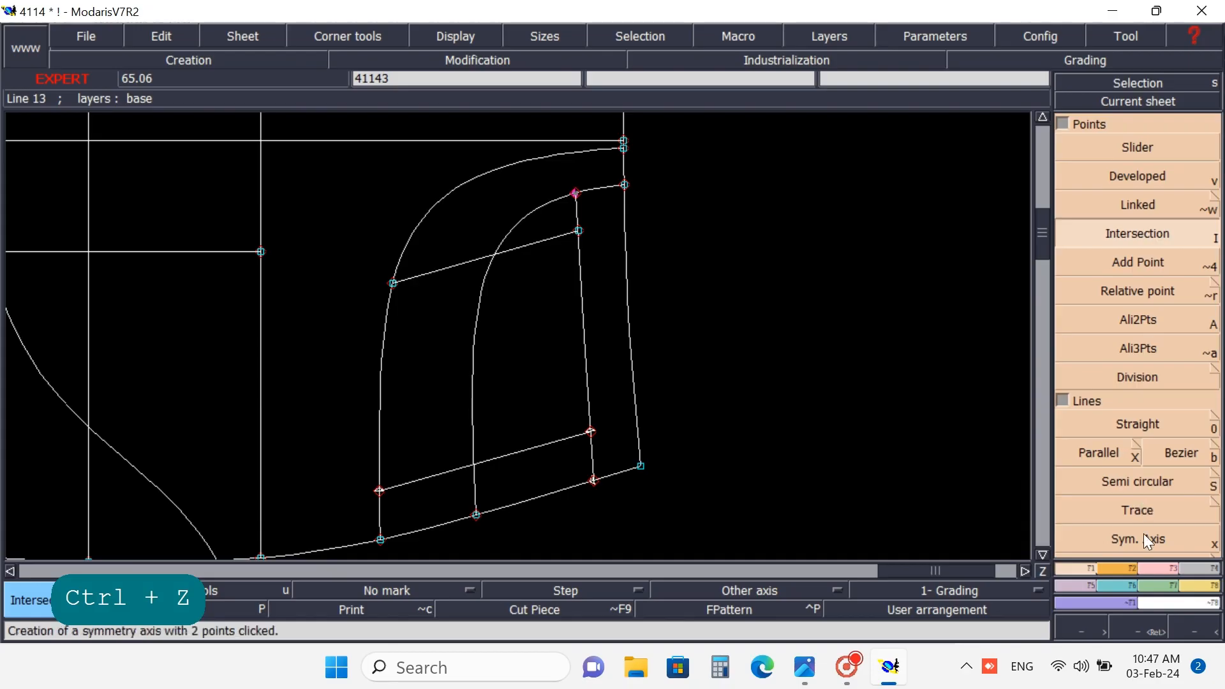
# - Insert the intersection point and the two developed points at the ends of the small pocket's lower line into their curves
pyautogui.click(1151, 568)
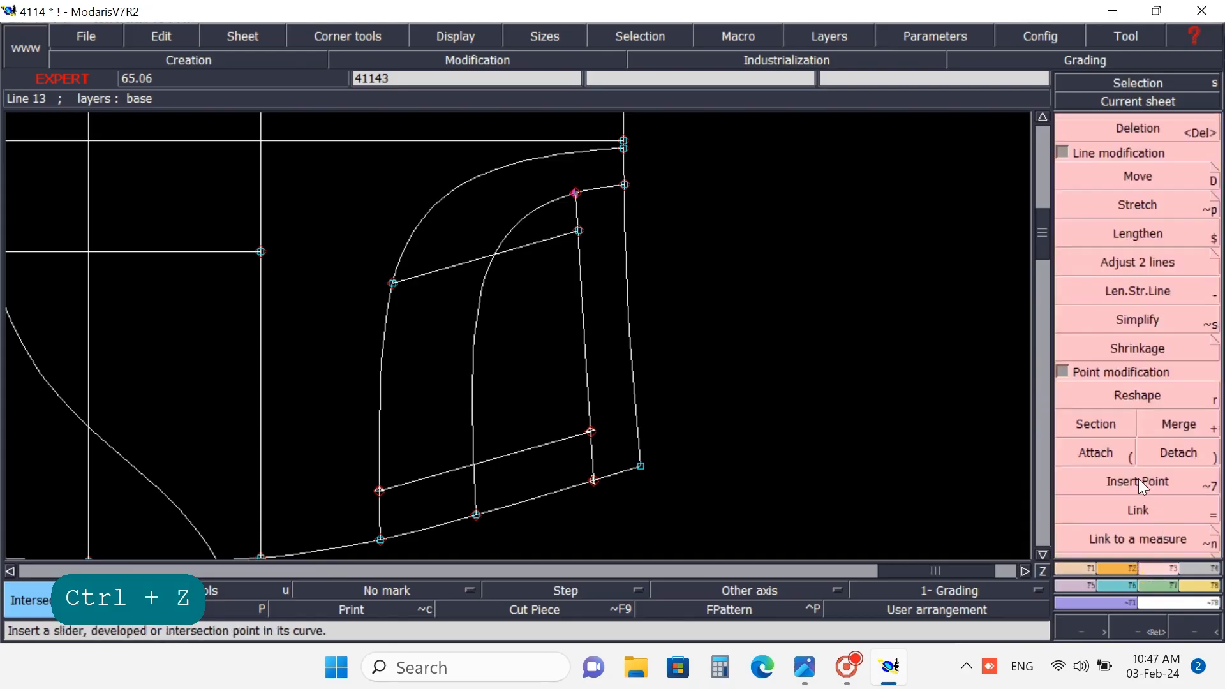
pyautogui.click(1138, 480)
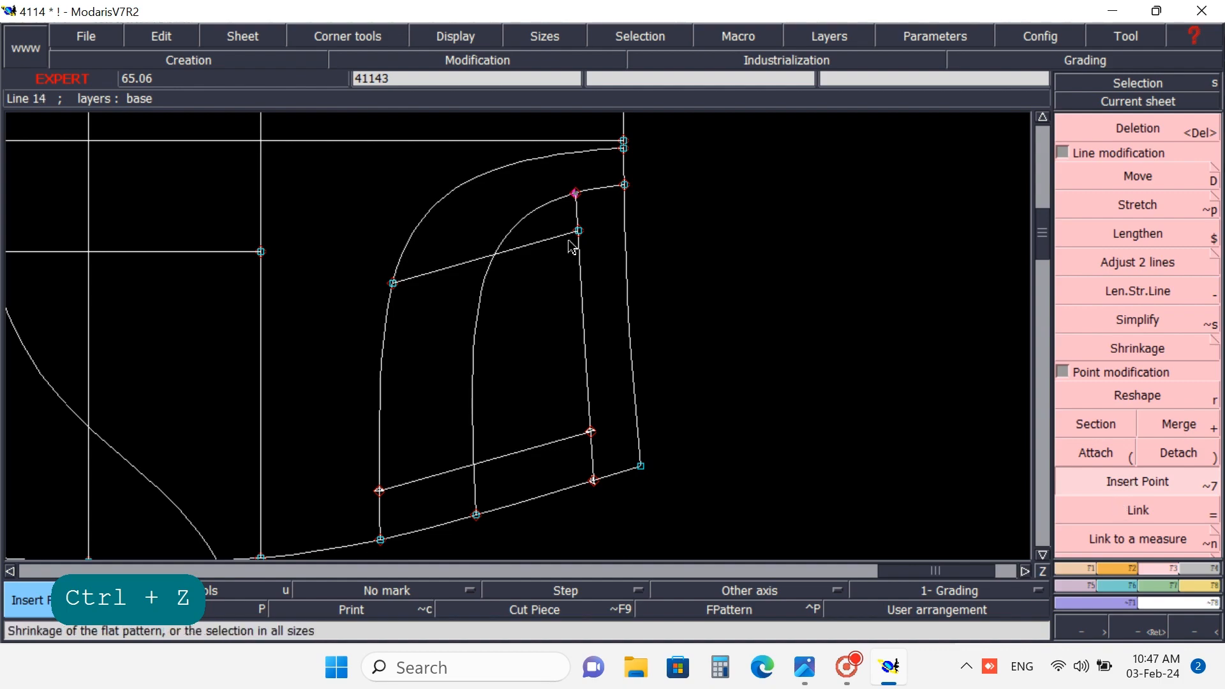
pyautogui.click(576, 194)
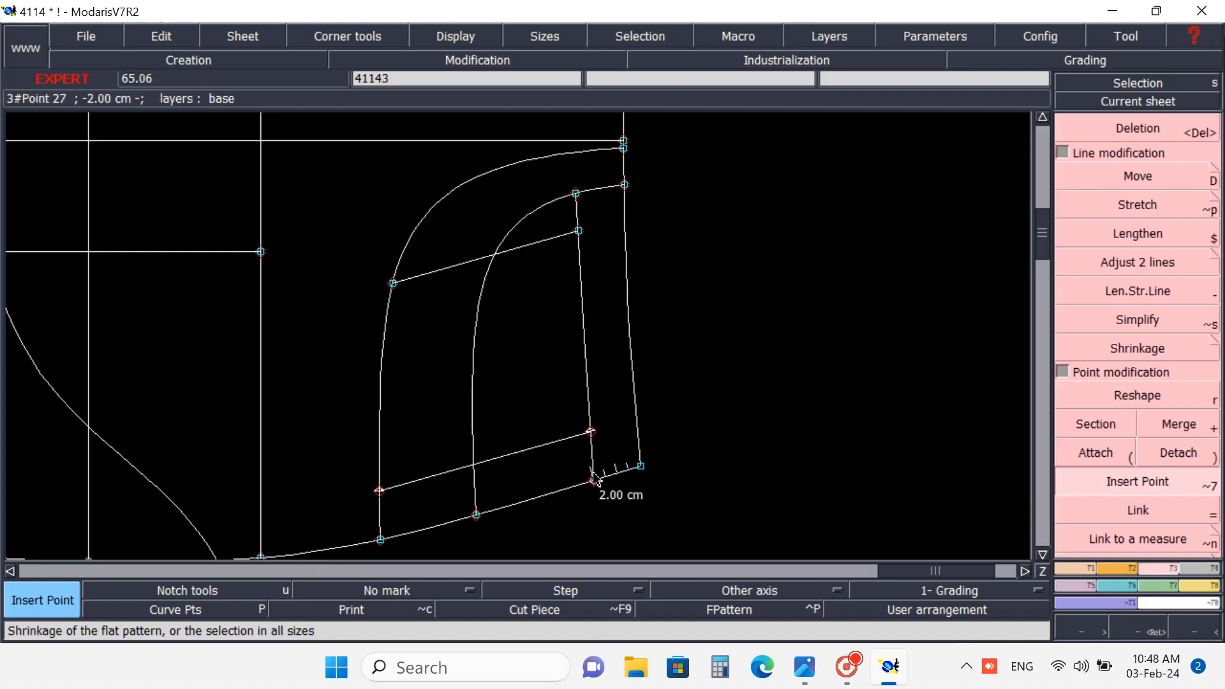
pyautogui.click(590, 433)
pyautogui.click(591, 431)
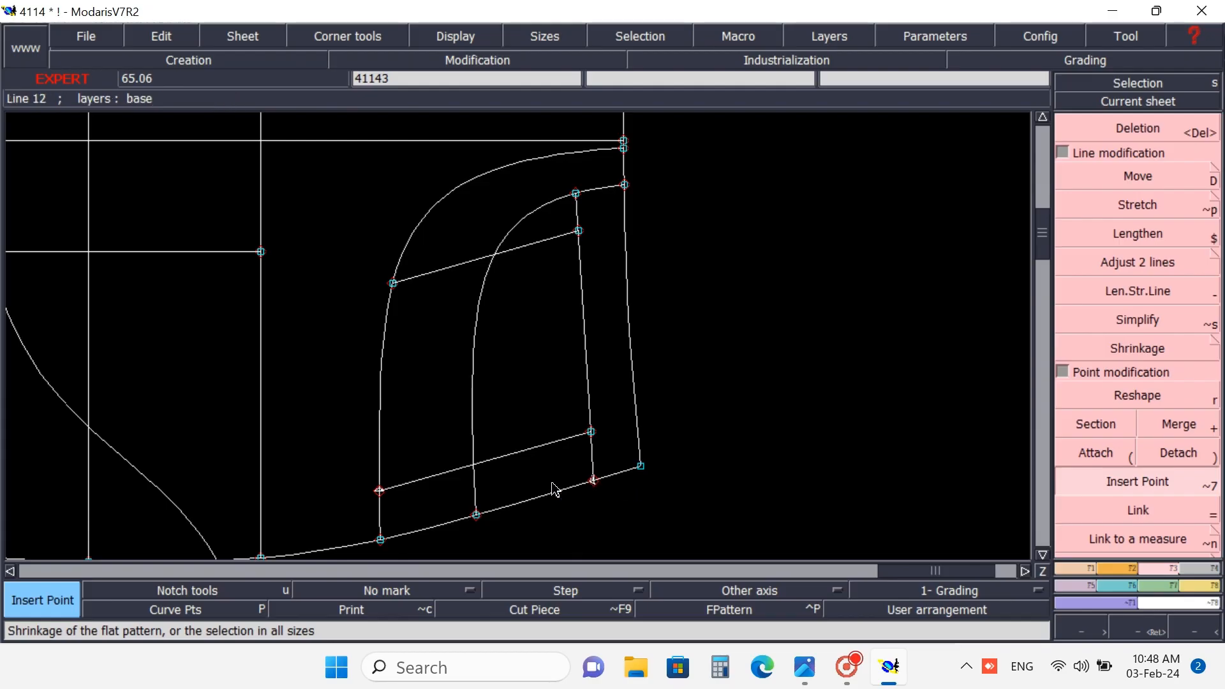
pyautogui.click(381, 490)
# - Try to delete the 2 cm developed point on the lower curve and the pocket's inner line segments
pyautogui.click(1108, 135)
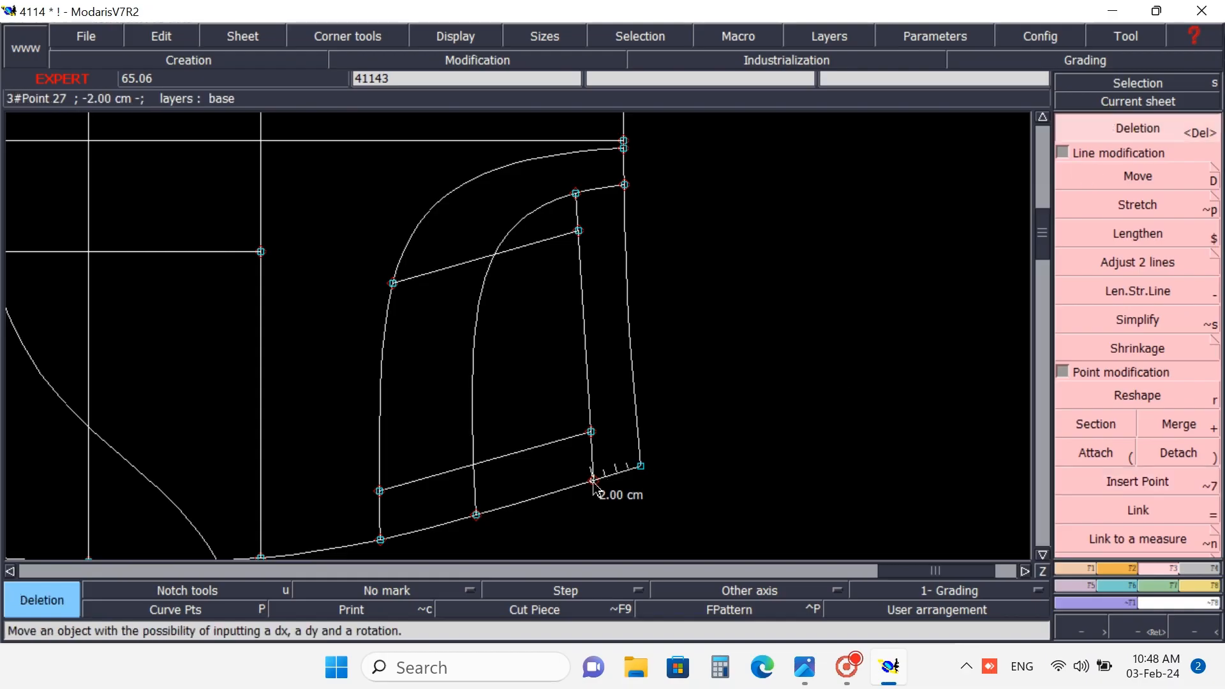
pyautogui.click(598, 496)
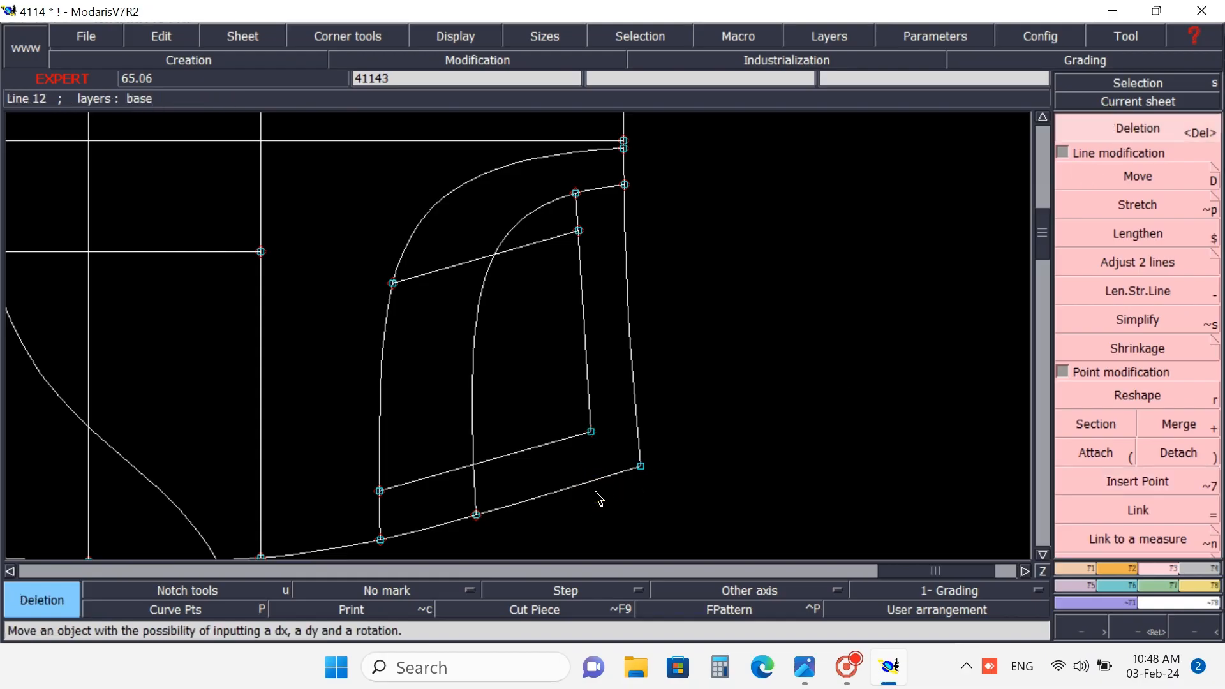
pyautogui.click(576, 193)
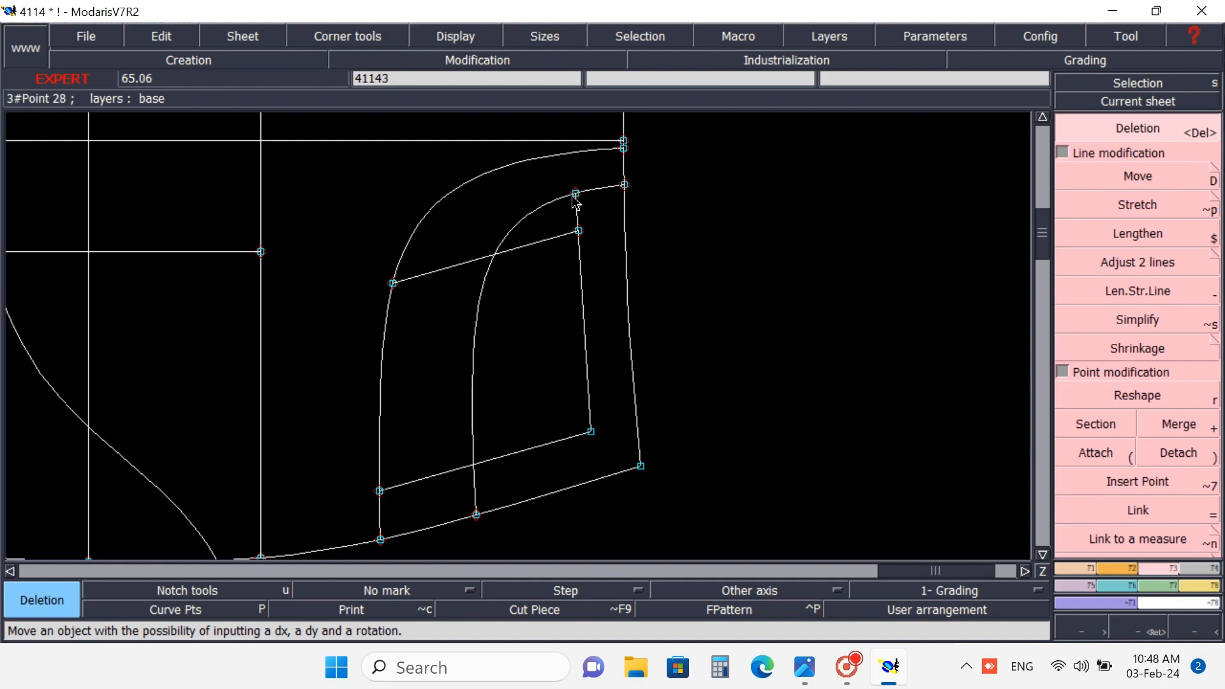
pyautogui.click(576, 195)
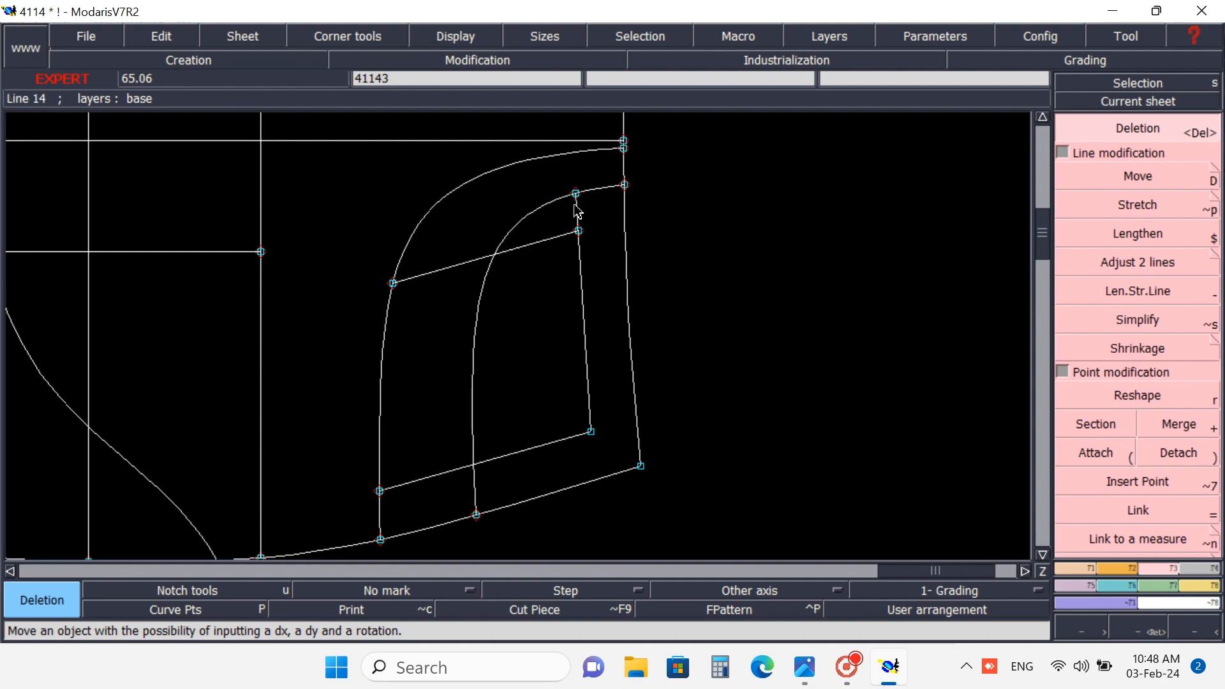
pyautogui.click(577, 206)
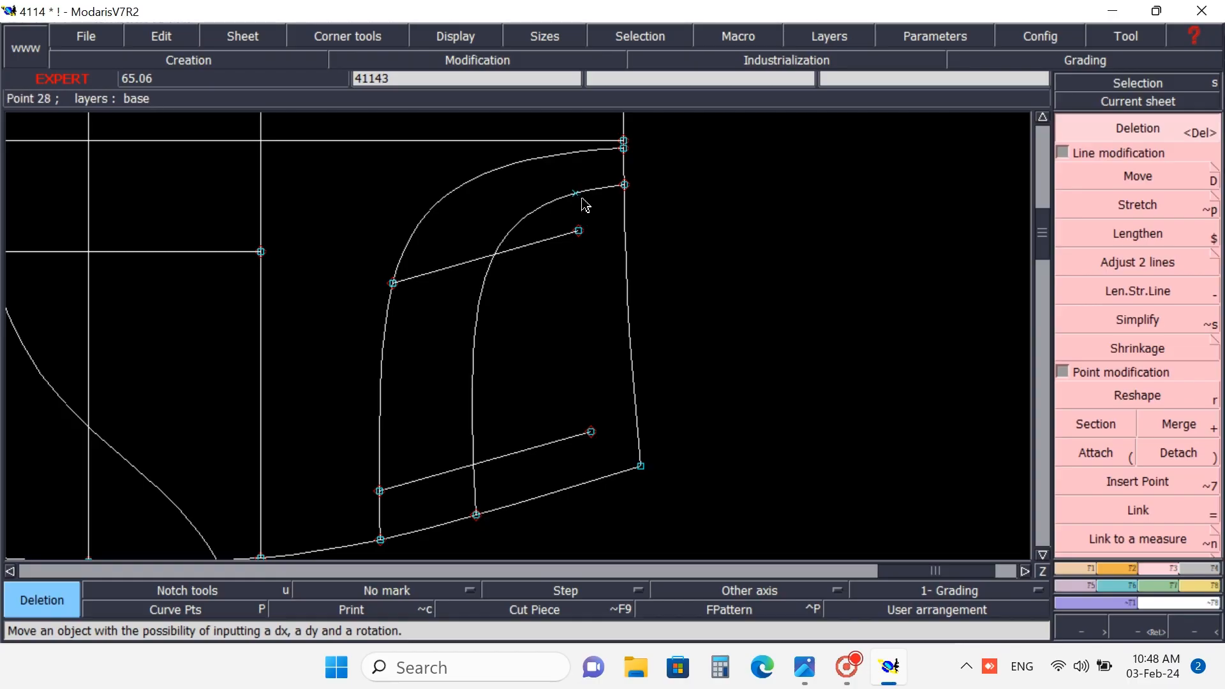
# - Undo the deletions and the preceding point insertions on the small pocket's lines
pyautogui.hotkey('ctrl', 'z')
pyautogui.hotkey('ctrl', 'z')
pyautogui.hotkey('ctrl', 'z')
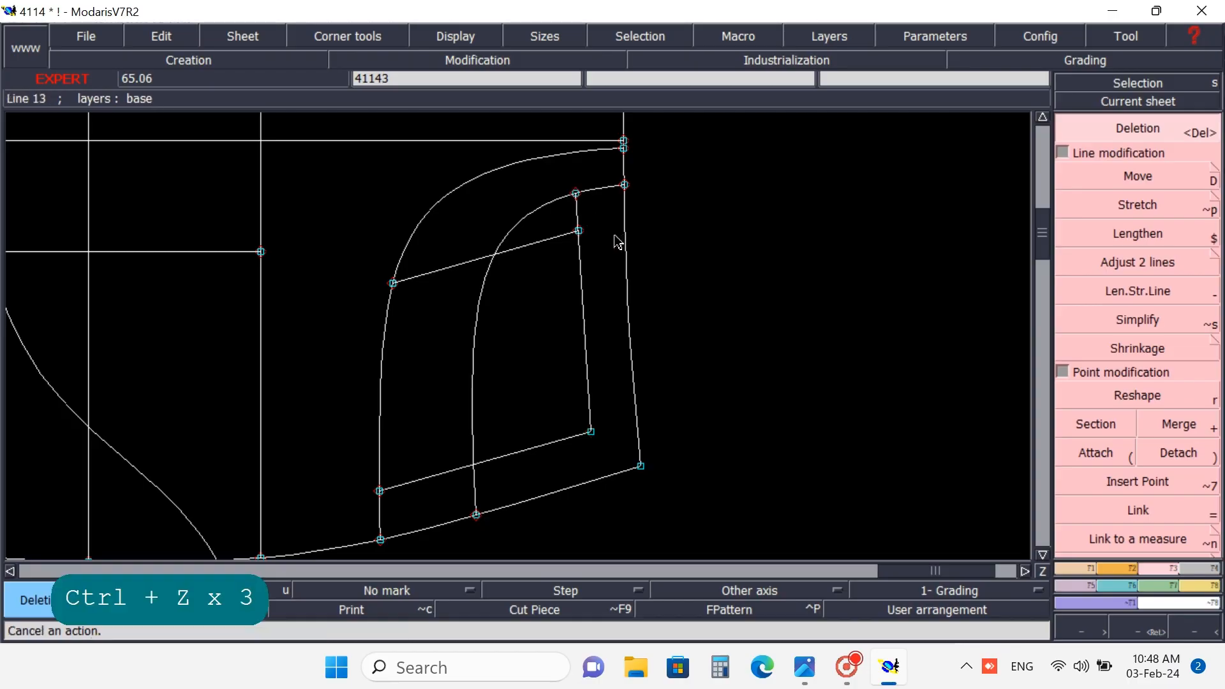
pyautogui.hotkey('ctrl', 'z')
pyautogui.hotkey('ctrl', 'z')
pyautogui.hotkey('ctrl', 'z')
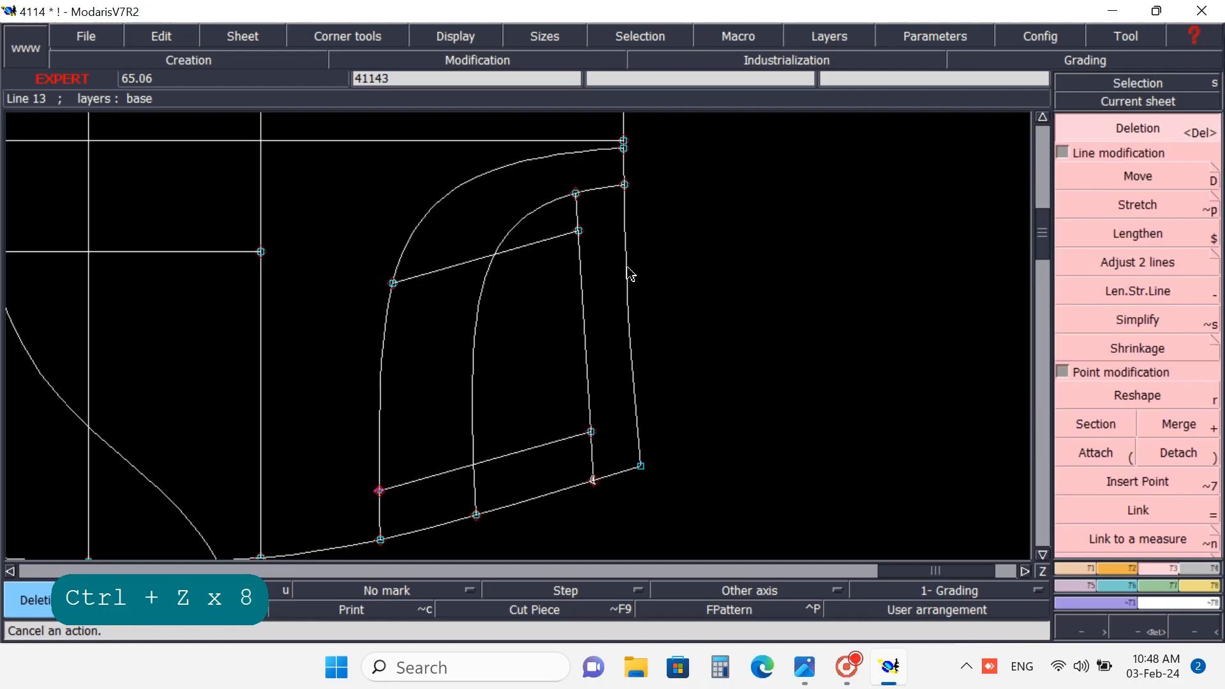
pyautogui.hotkey('ctrl', 'z')
pyautogui.hotkey('ctrl', 'z')
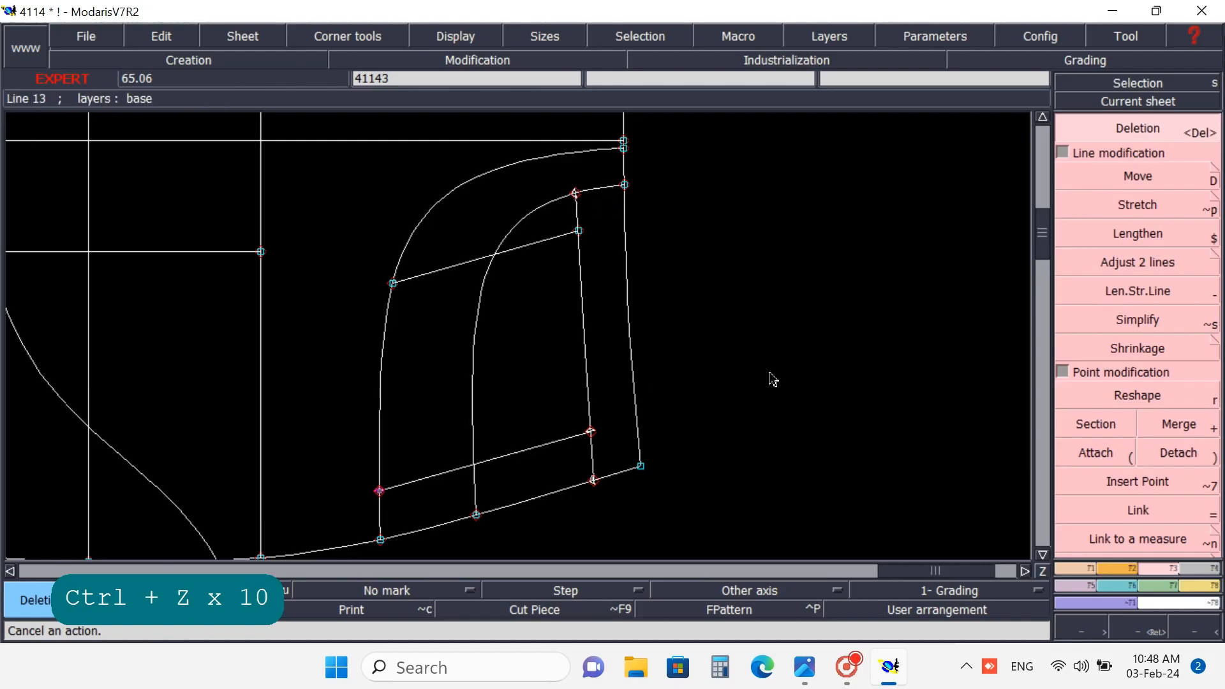
# - Try deleting the inner line's upper and lower end points, undoing each deletion
pyautogui.press('d')
pyautogui.click(575, 192)
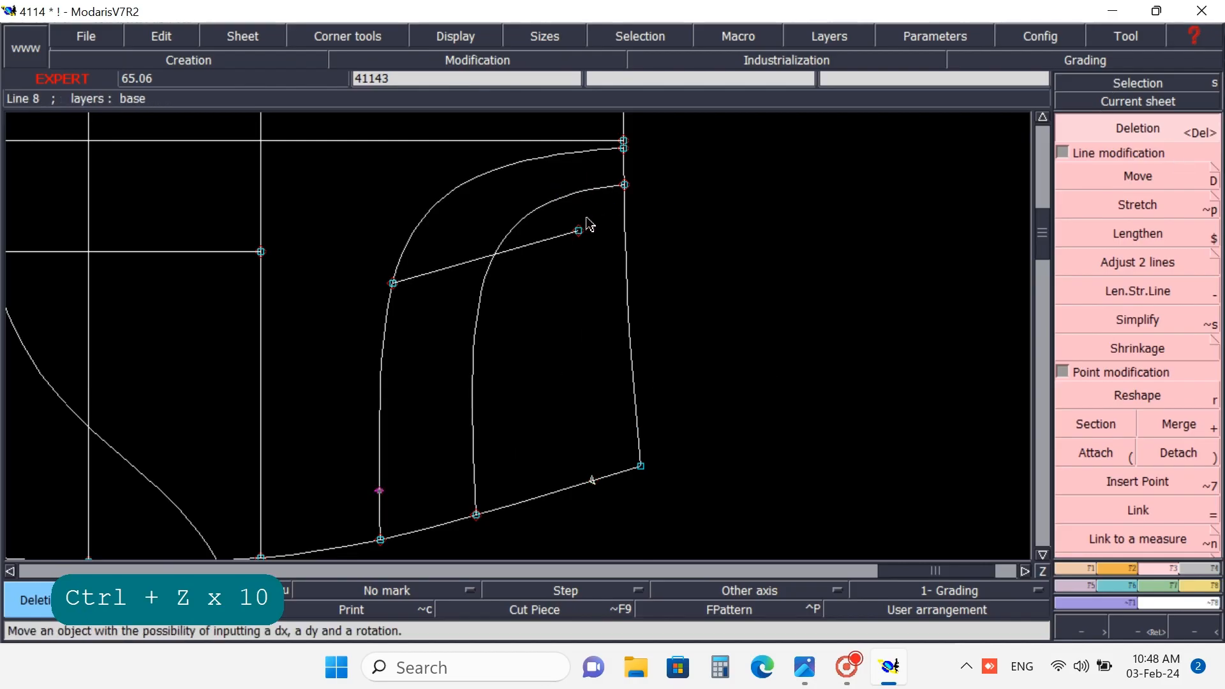
pyautogui.hotkey('ctrl', 'z')
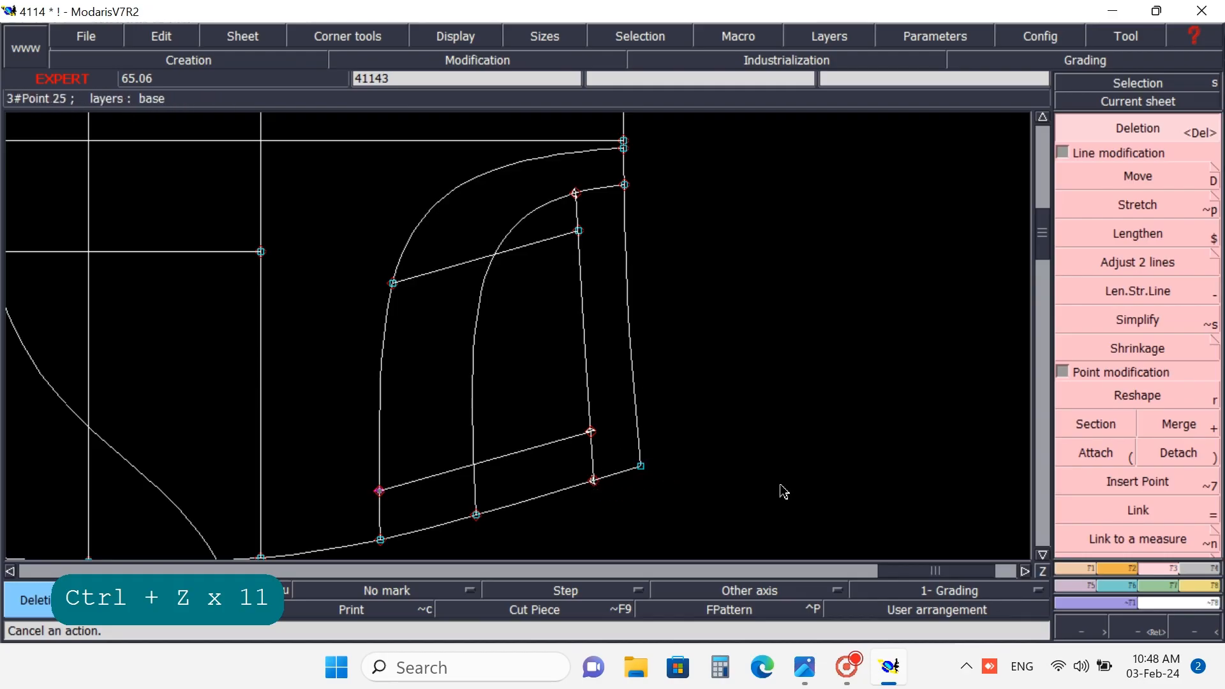
pyautogui.hotkey('ctrl', 'w')
pyautogui.hotkey('ctrl', 'w')
pyautogui.hotkey('ctrl', 'w')
pyautogui.hotkey('ctrl', 'w')
pyautogui.hotkey('ctrl', 'w')
pyautogui.hotkey('ctrl', 'w')
pyautogui.hotkey('ctrl', 'w')
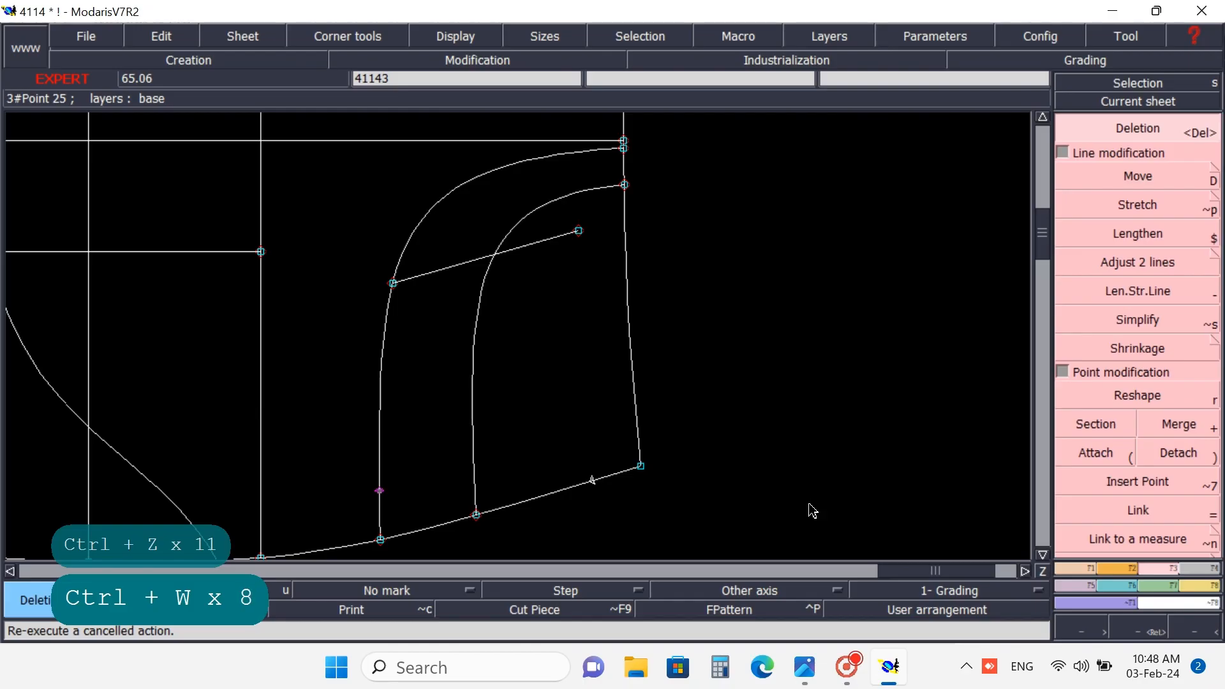
pyautogui.hotkey('ctrl', 'z')
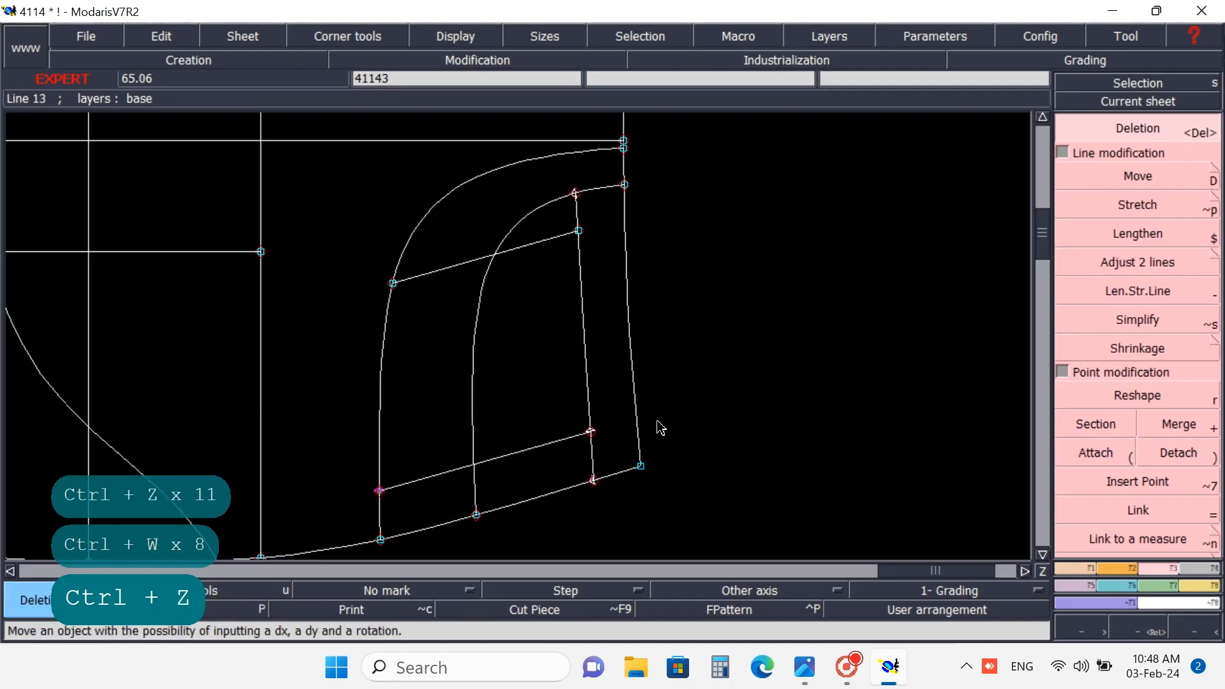
pyautogui.click(593, 481)
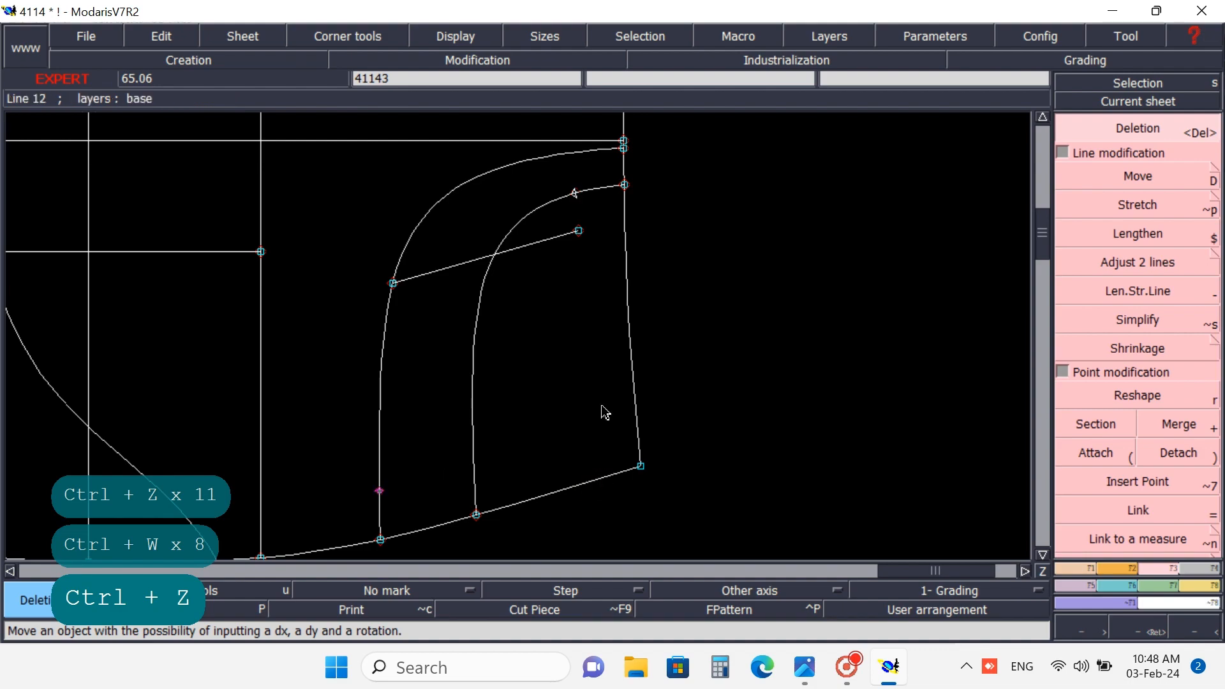
pyautogui.hotkey('ctrl', 'z')
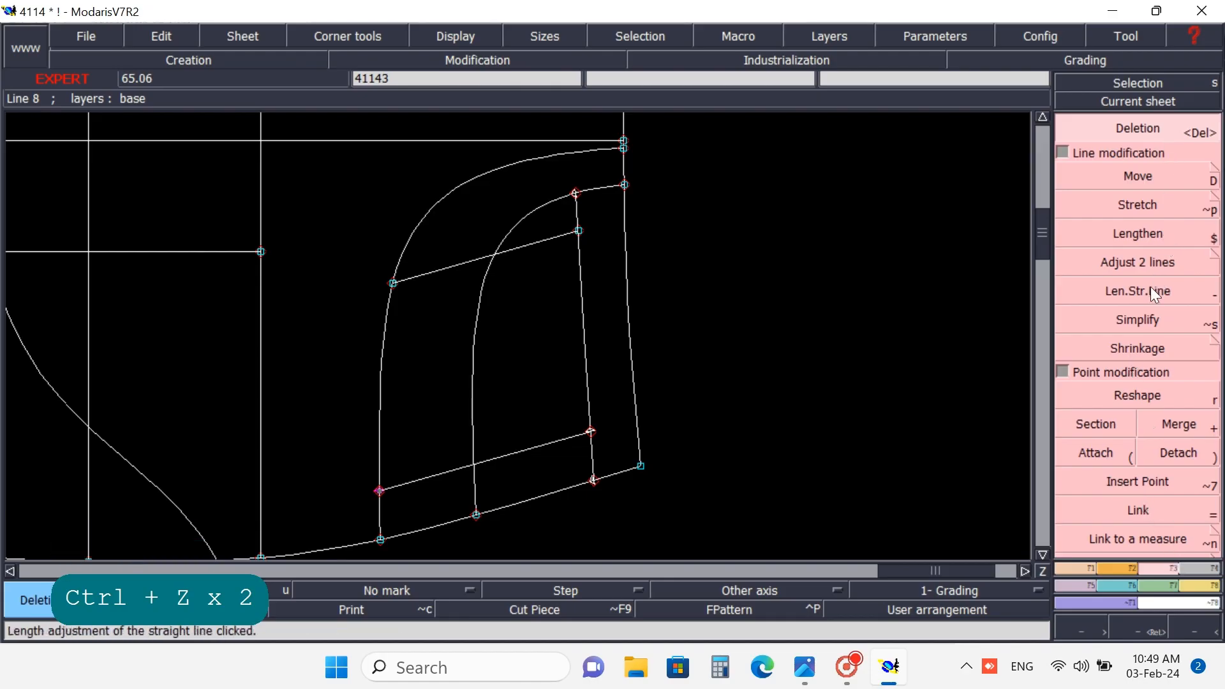
# - Recreate the intersection point of inner line and opening curve, and insert it and the small pocket's lower-line end points into their curves
pyautogui.click(1088, 566)
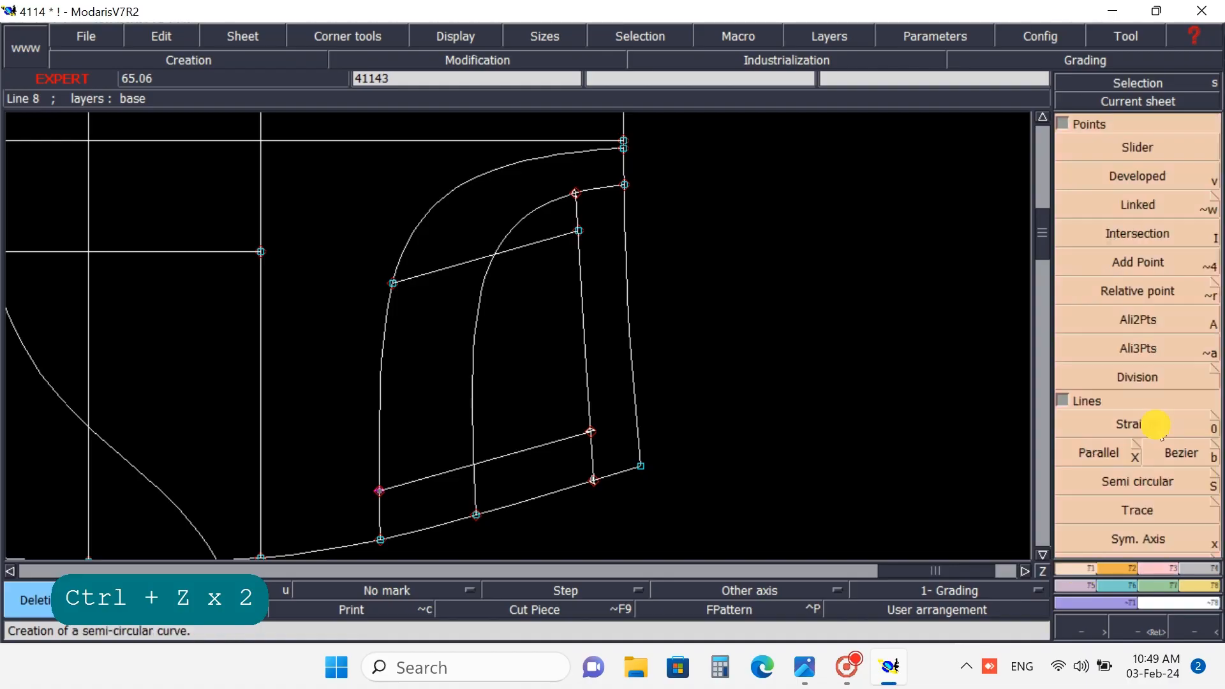
pyautogui.click(1141, 236)
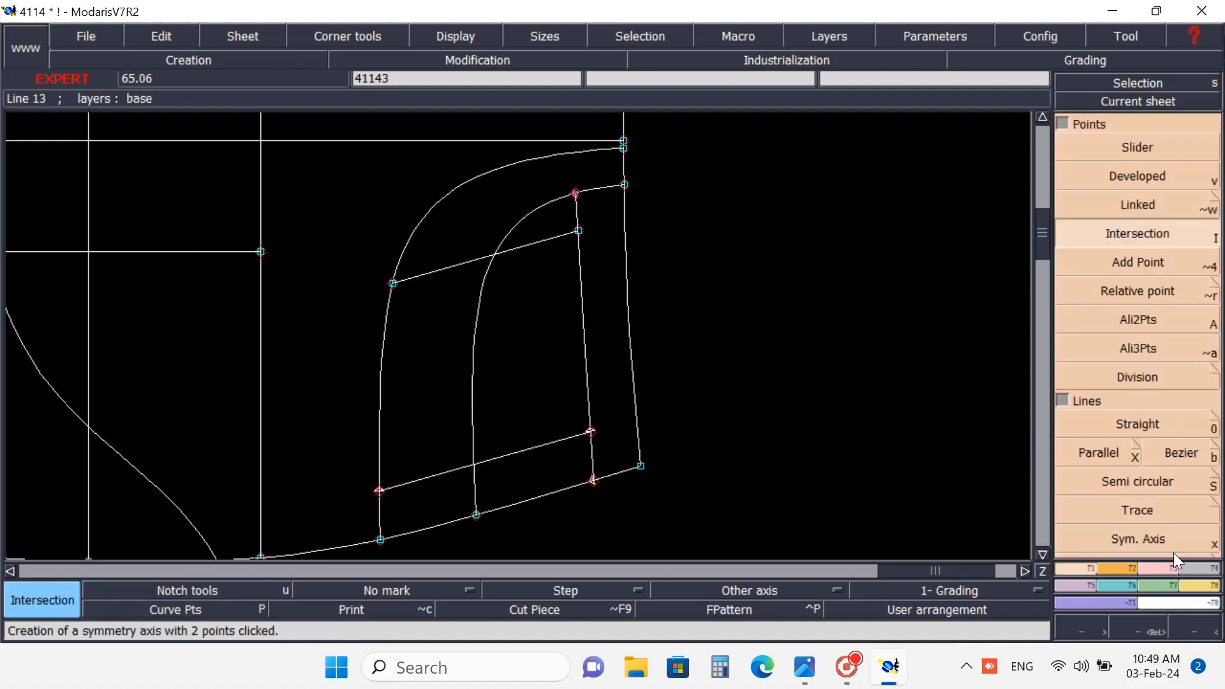
pyautogui.click(1157, 568)
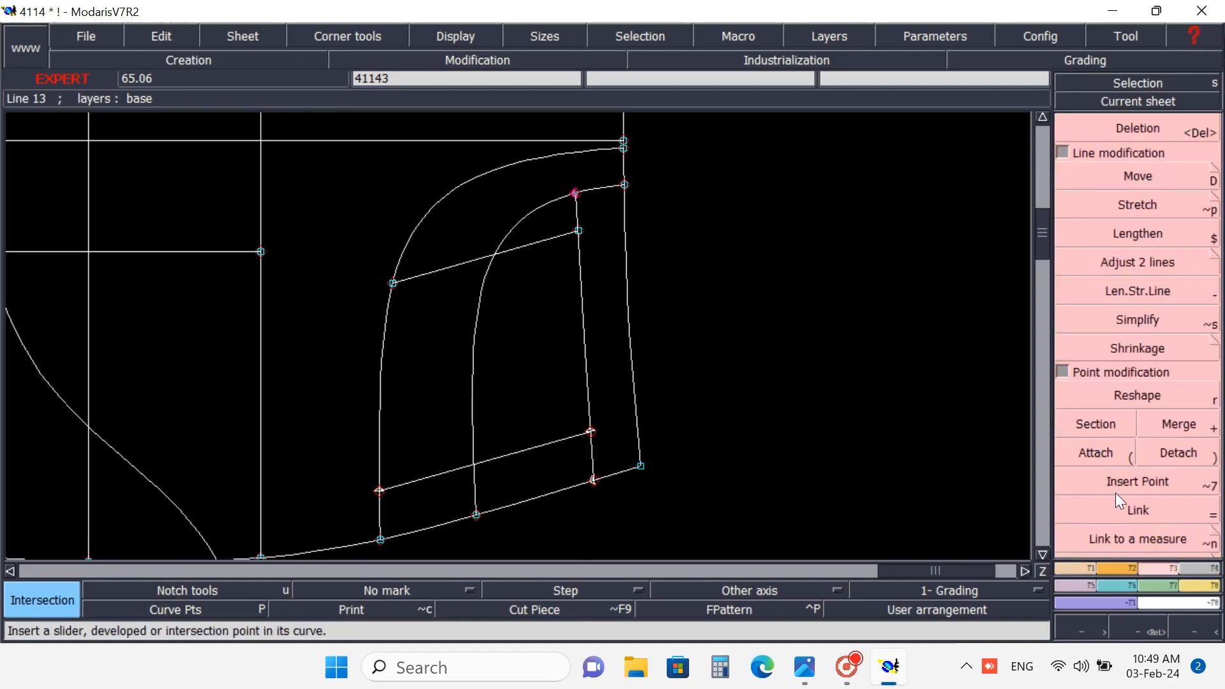
pyautogui.click(1115, 485)
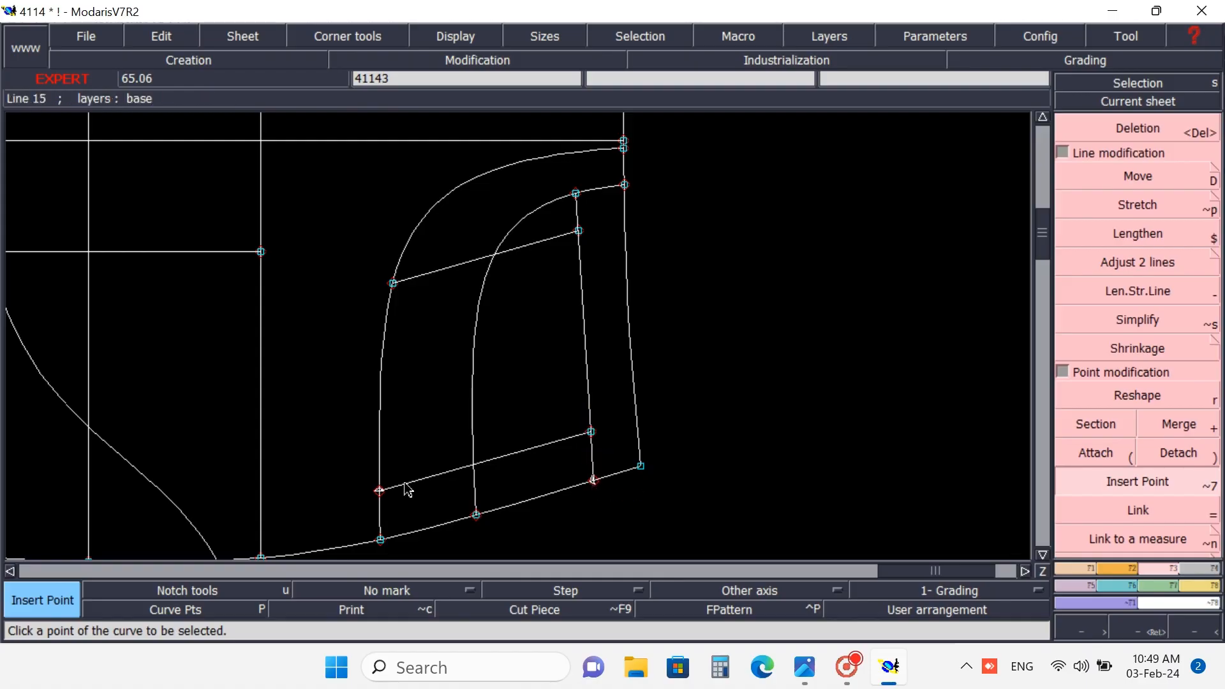
pyautogui.click(379, 491)
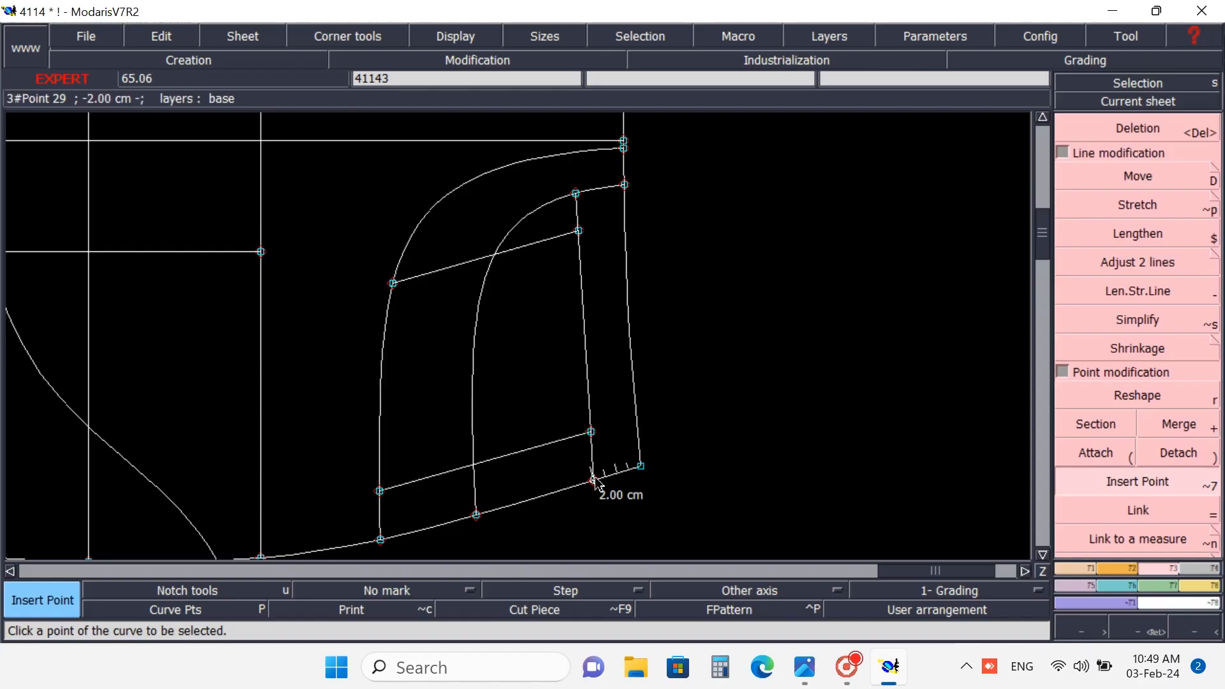
# - Delete the 2 cm developed point and the inner line segments beside the small pocket
pyautogui.click(1130, 136)
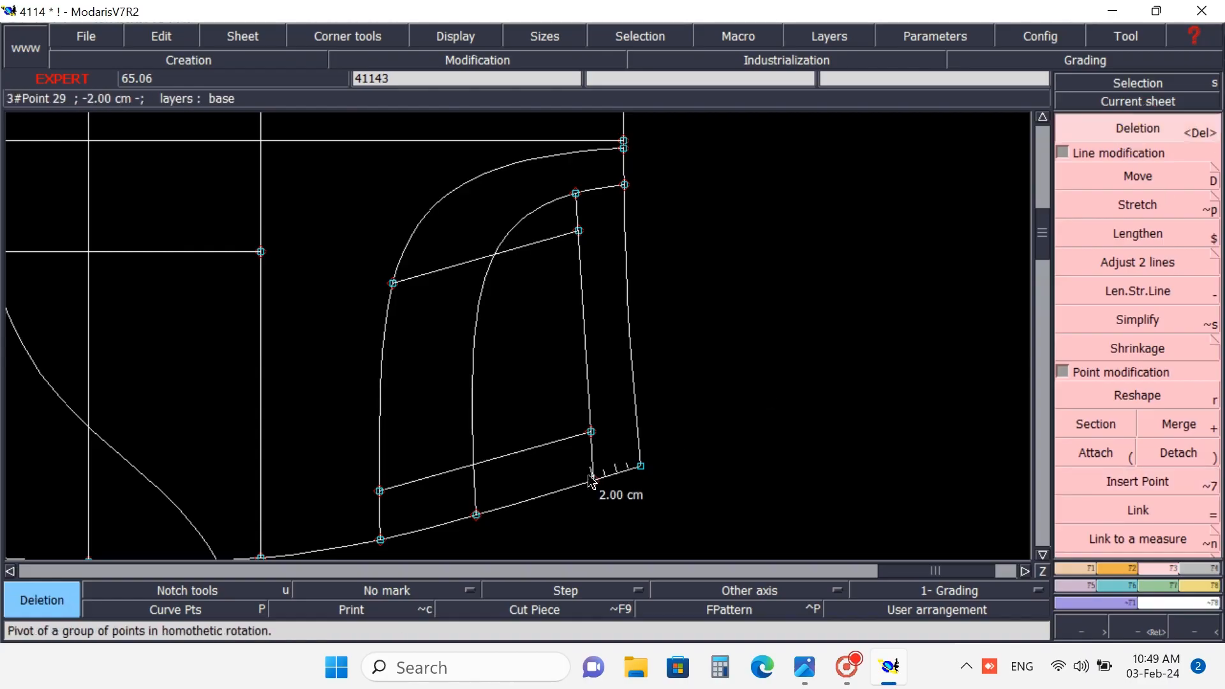
pyautogui.click(592, 480)
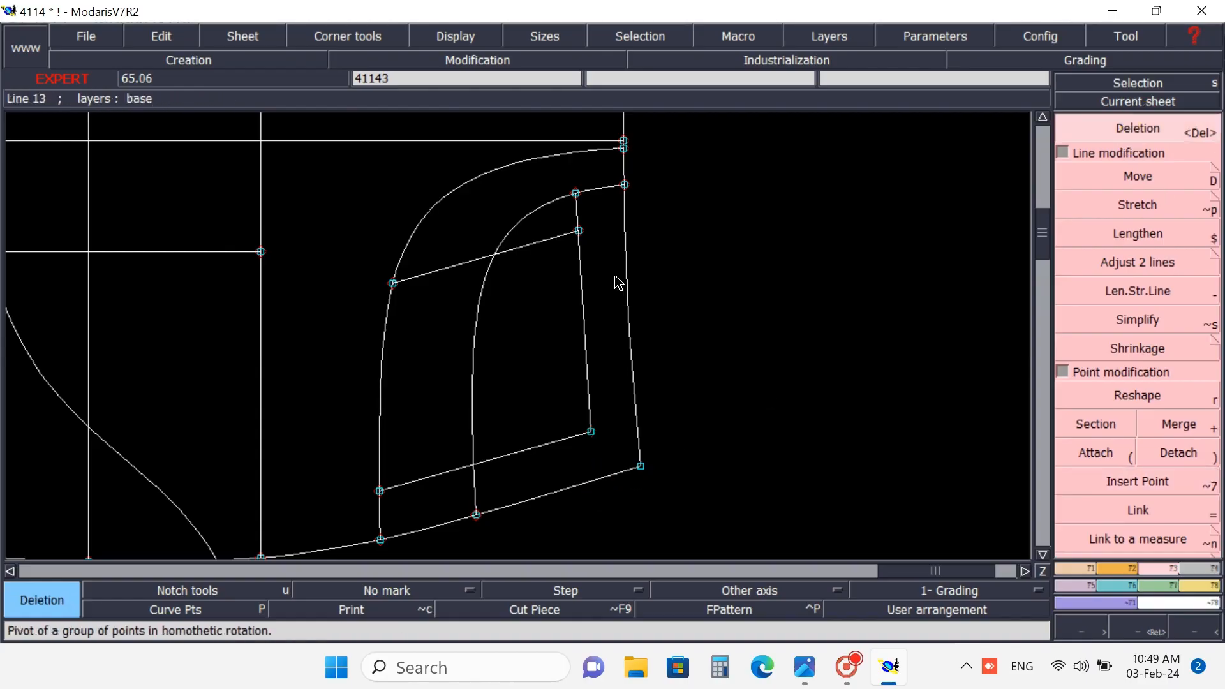
pyautogui.click(577, 205)
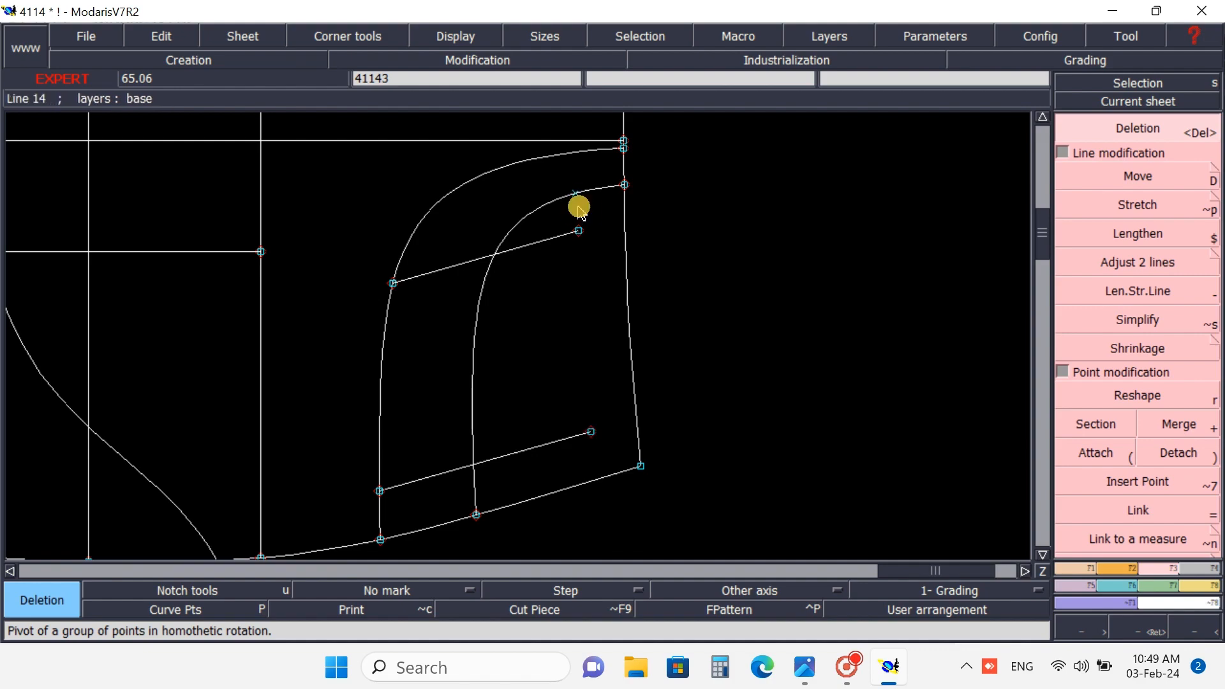
# - Try deleting the intersection point on the pocket opening curve, and undo that deletion
pyautogui.click(576, 194)
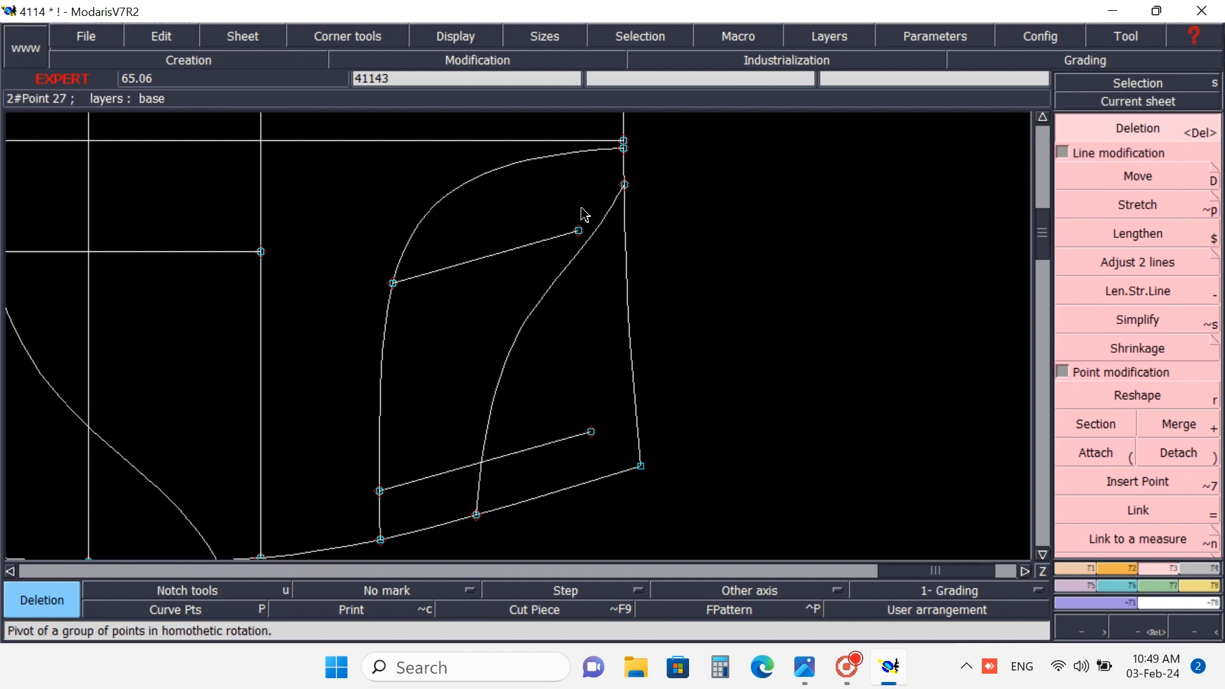
pyautogui.hotkey('ctrl', 'z')
pyautogui.hotkey('ctrl', 'z')
pyautogui.hotkey('ctrl', 'z')
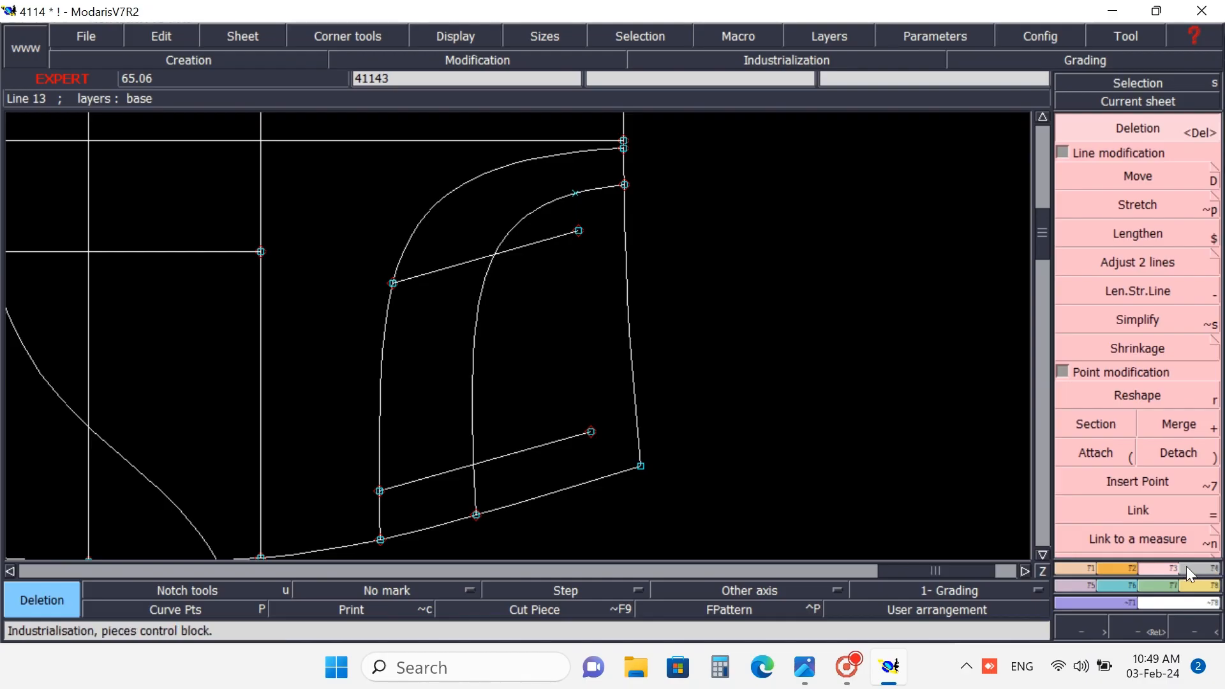
# - Draw a Bezier line joining the inner ends of the small pocket's upper and lower lines
pyautogui.click(1085, 567)
pyautogui.click(1183, 454)
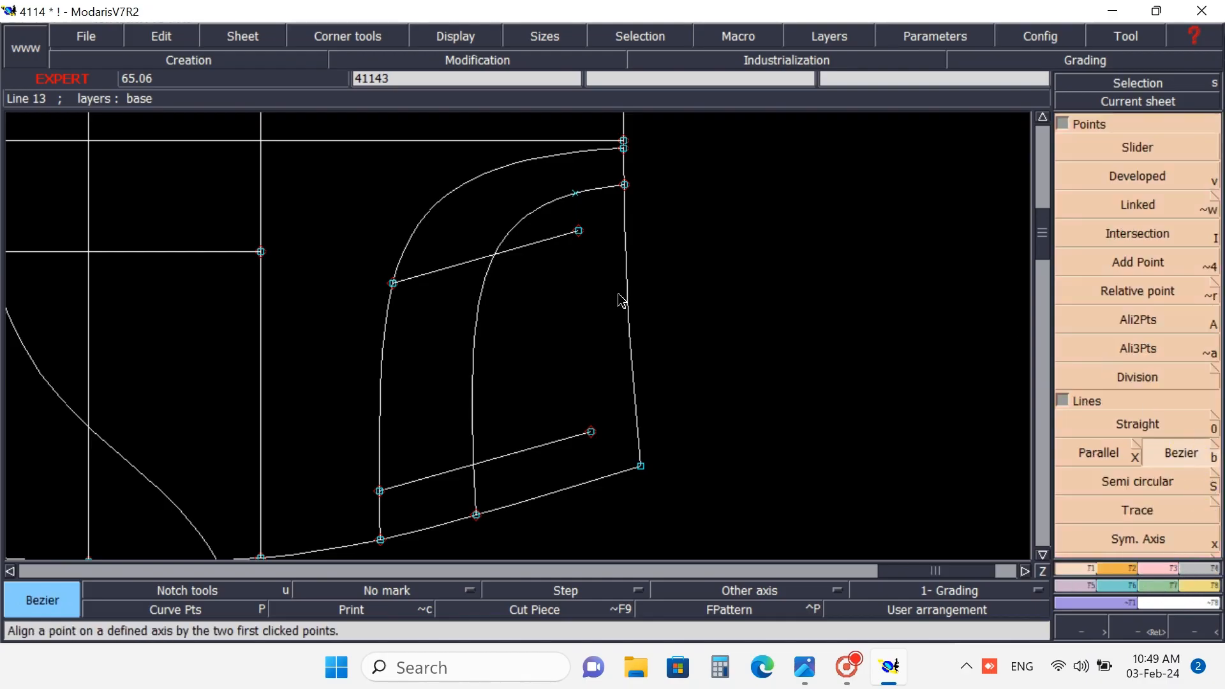
pyautogui.click(579, 232)
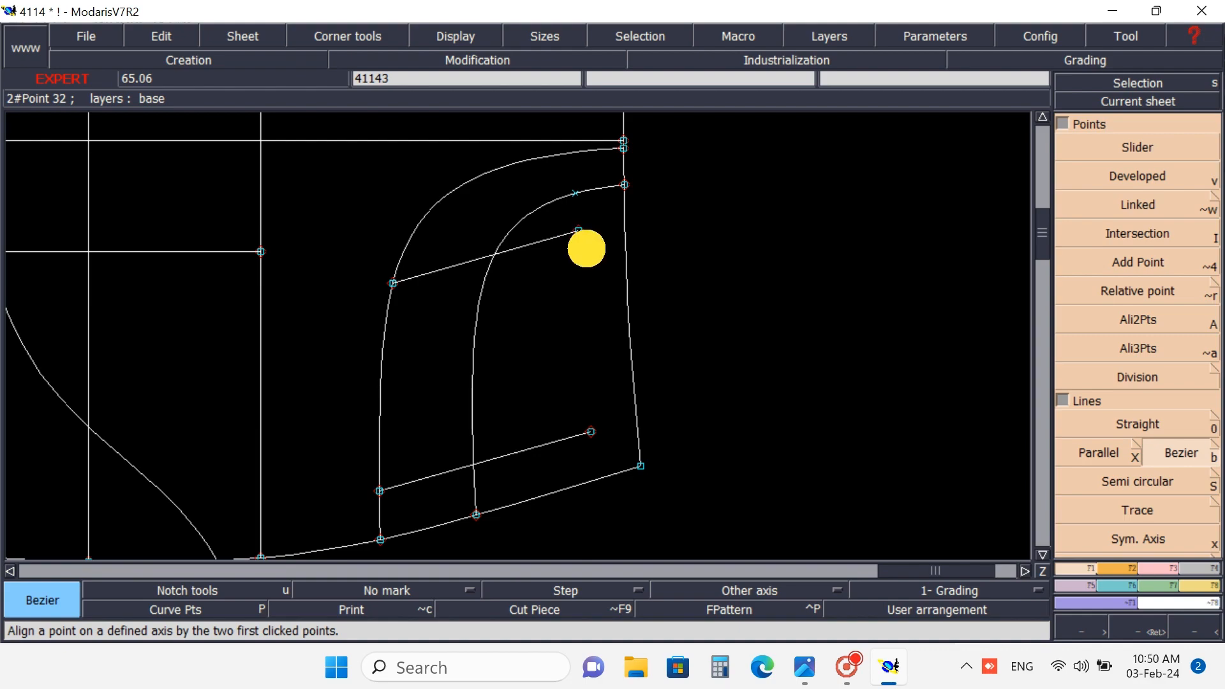
pyautogui.click(590, 432)
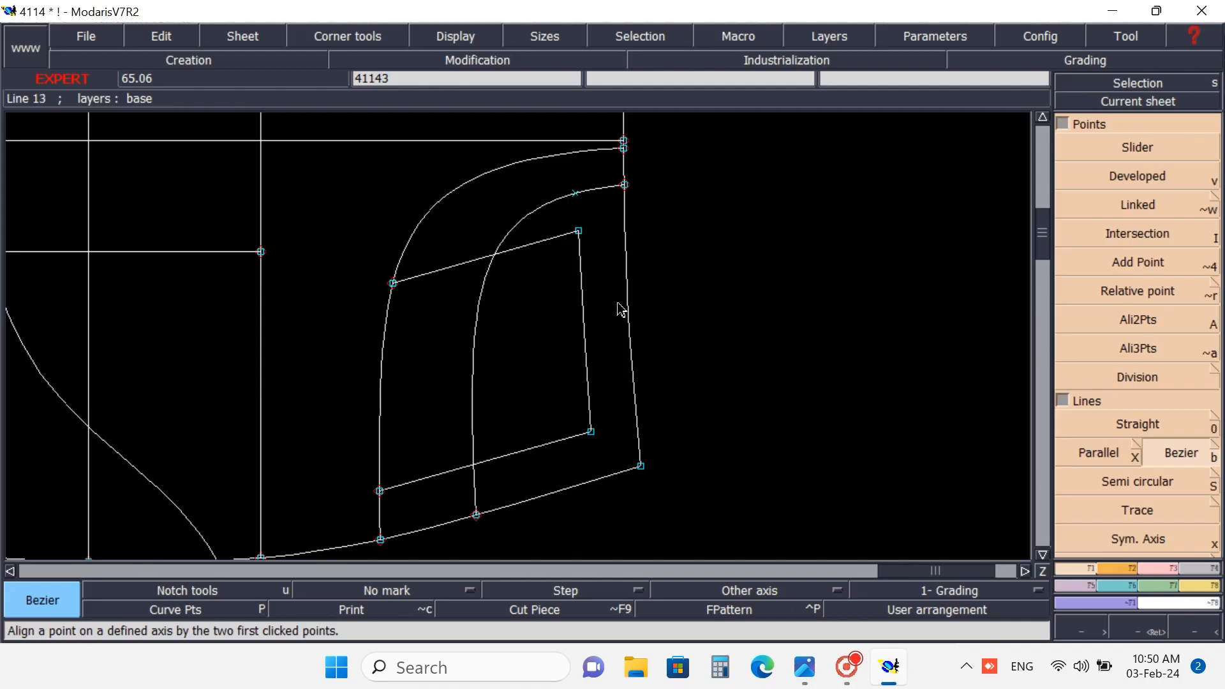
# - Rotate sheet 41143 upright with Rot 2pt along the hip line and examine the front pocket construction close up
pyautogui.click(1121, 567)
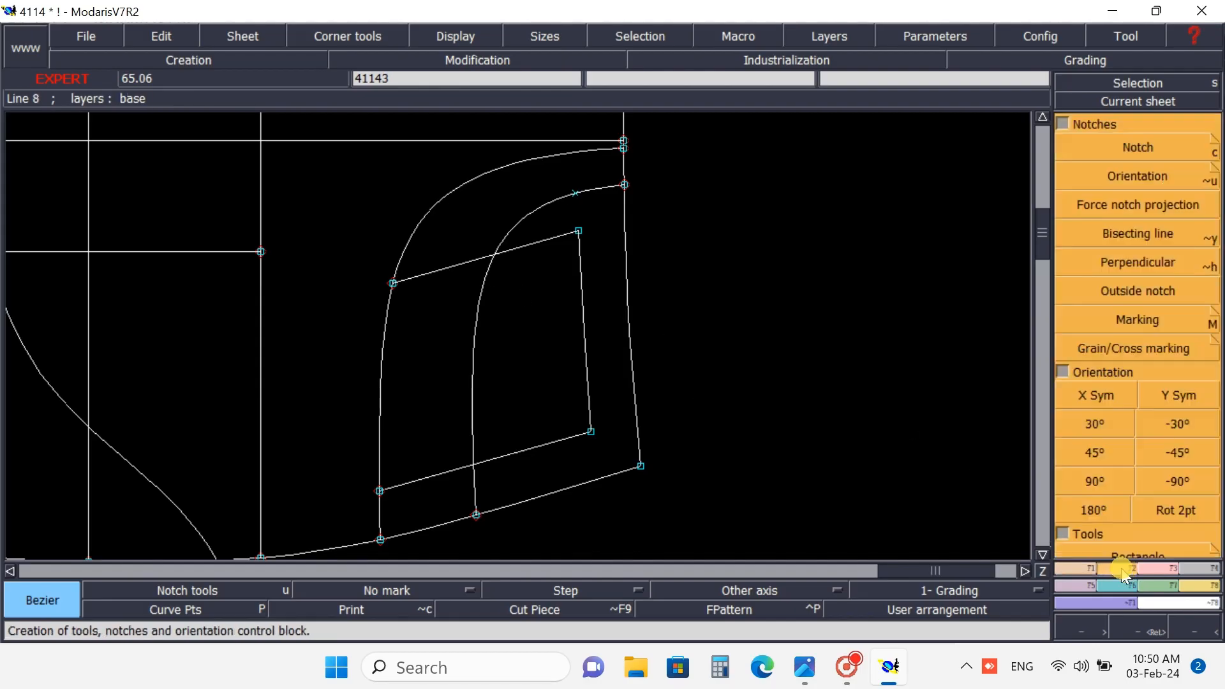
pyautogui.click(1174, 512)
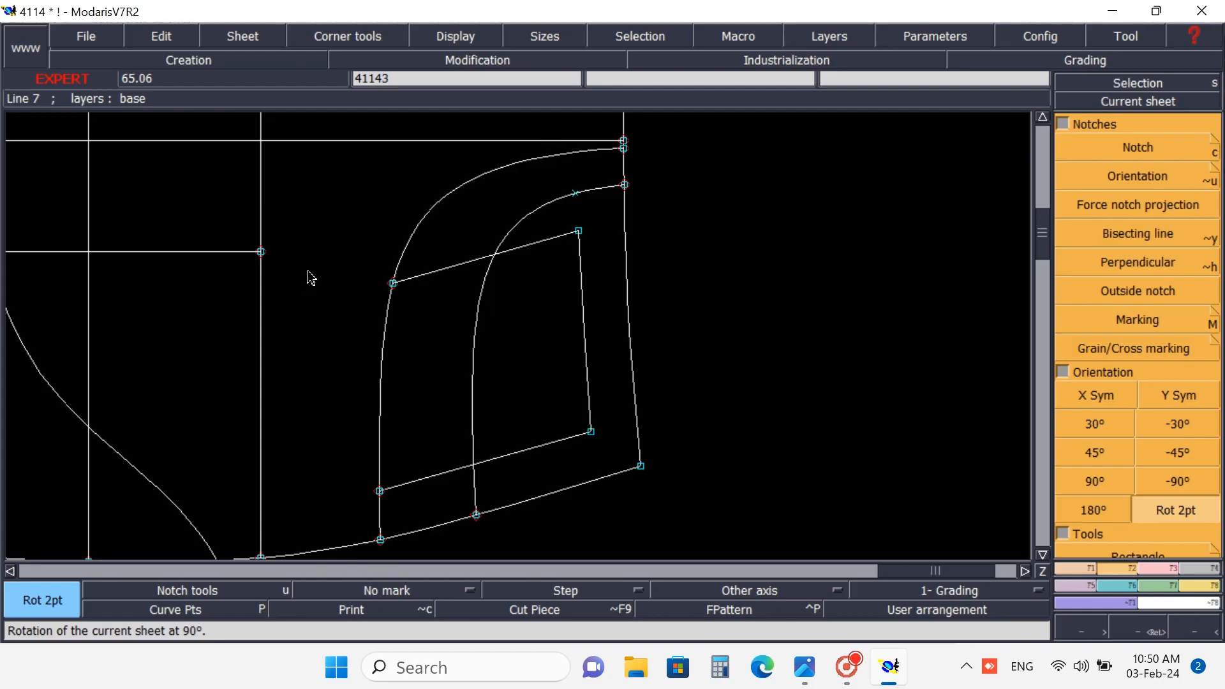
pyautogui.click(260, 310)
pyautogui.click(264, 394)
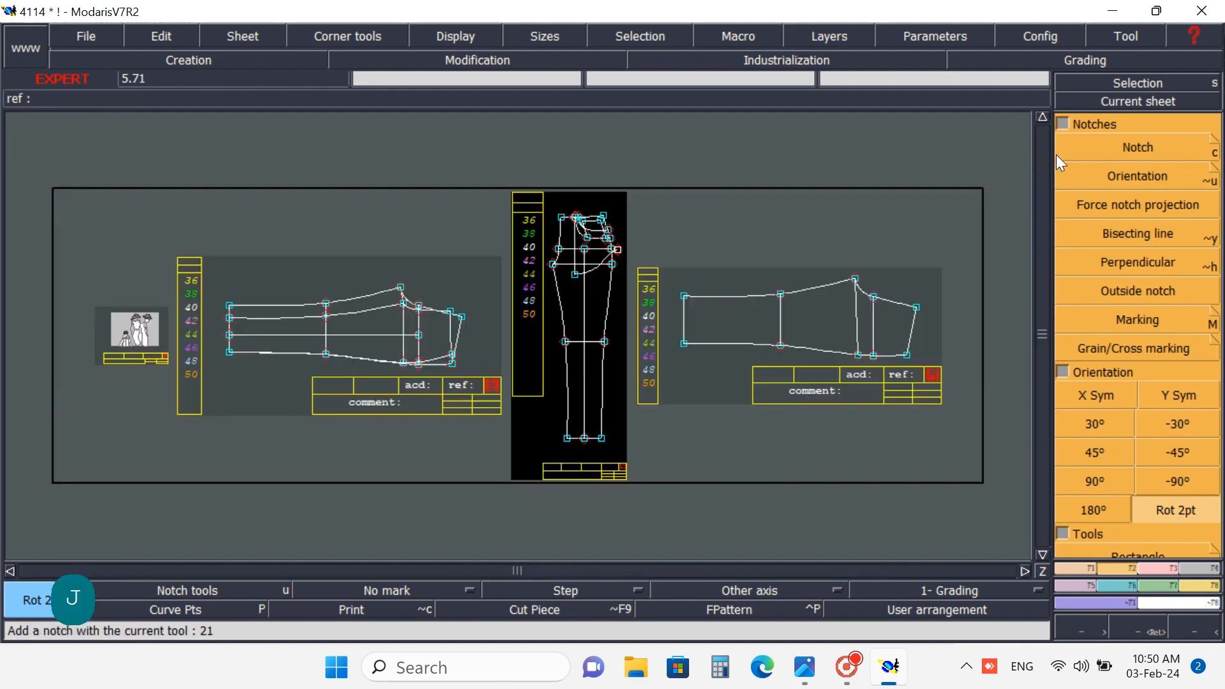
pyautogui.click(1152, 623)
pyautogui.moveTo(486, 187); pyautogui.dragTo(670, 327)
pyautogui.moveTo(343, 129); pyautogui.dragTo(715, 424)
pyautogui.moveTo(561, 317); pyautogui.dragTo(730, 460)
pyautogui.moveTo(406, 218); pyautogui.dragTo(861, 506)
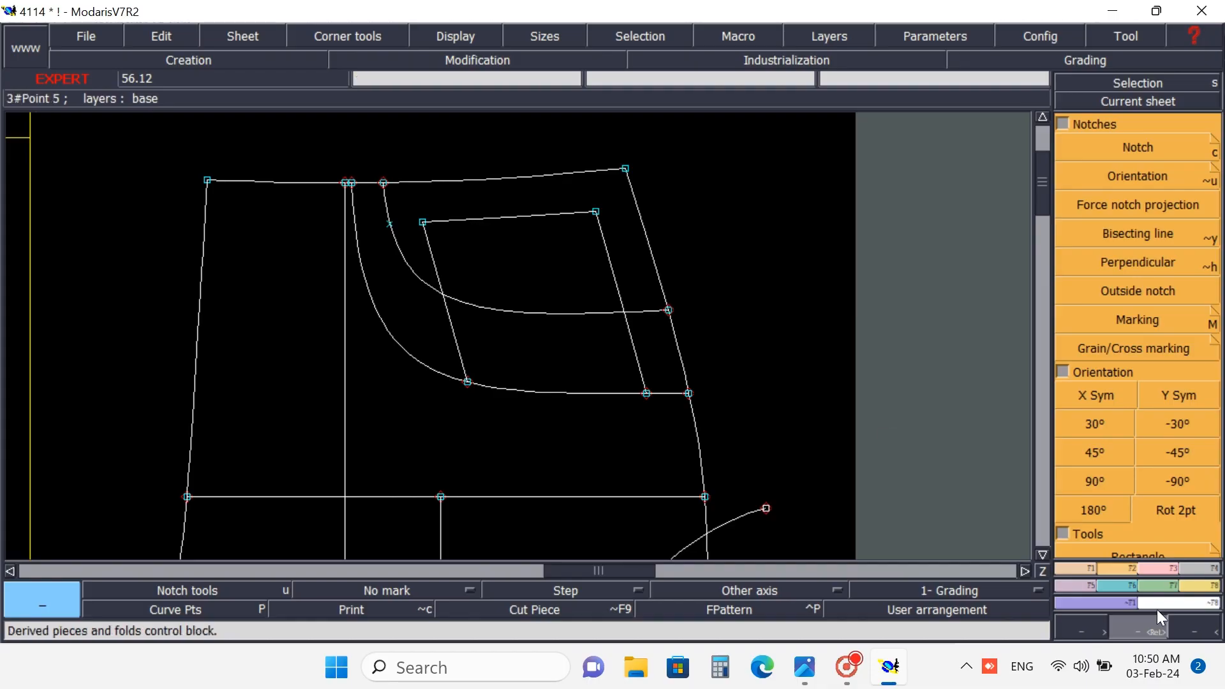
pyautogui.click(1190, 629)
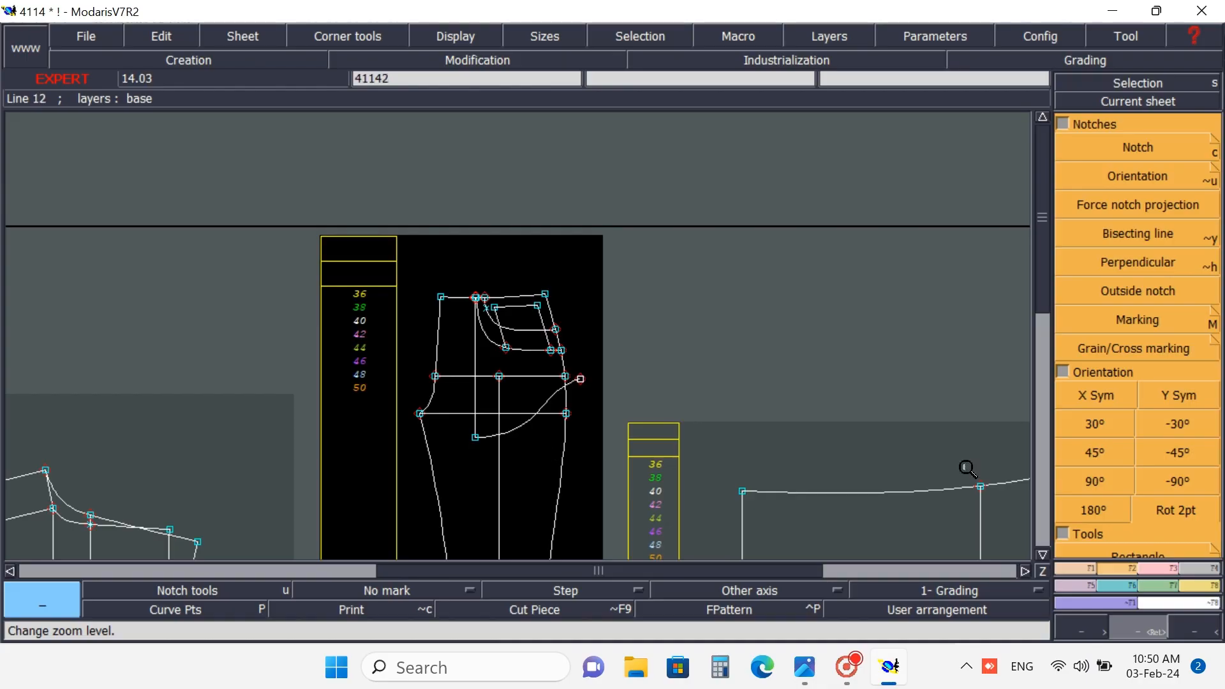
# - Rotate sheet 41143 back to horizontal with Rot 2pt along the leg's centre line and rearrange all sheets in view
pyautogui.click(1170, 513)
pyautogui.click(1171, 513)
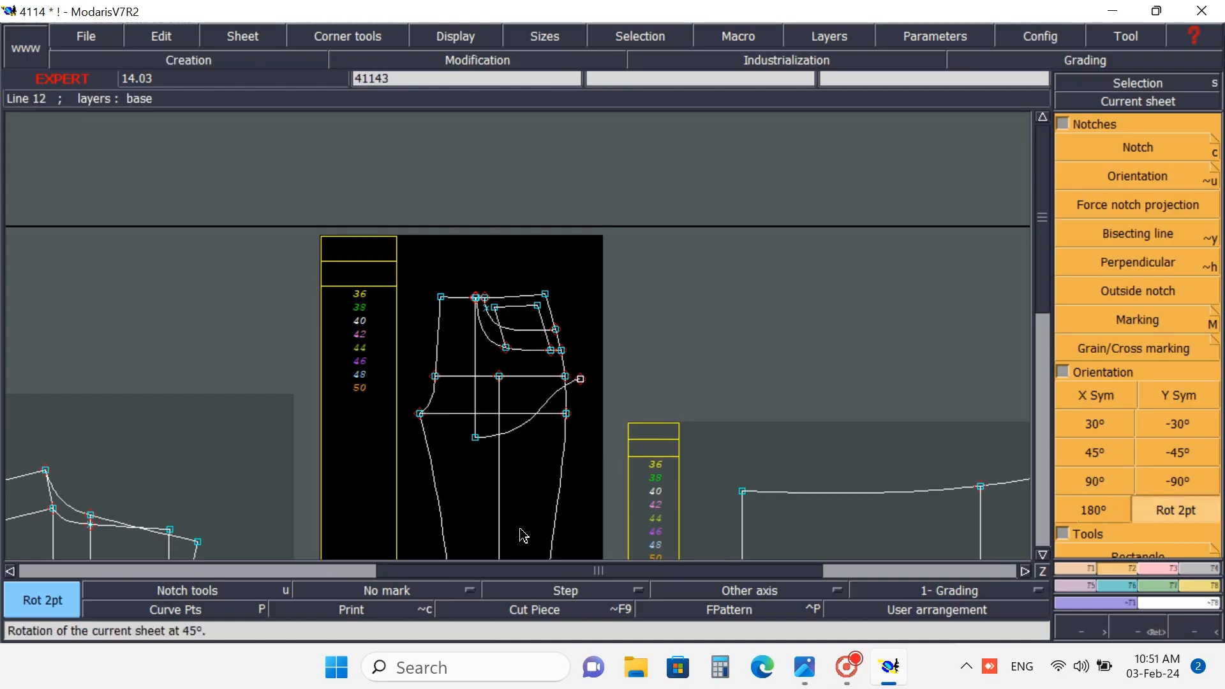
pyautogui.click(503, 478)
pyautogui.click(499, 467)
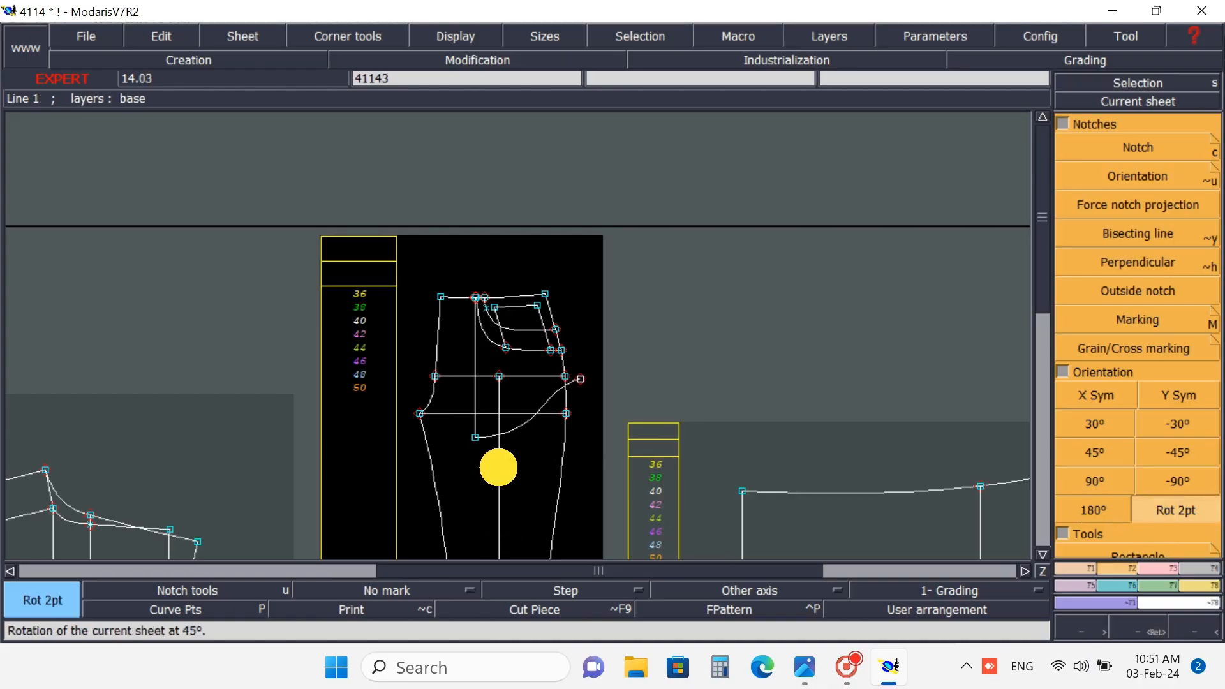
pyautogui.press('j')
pyautogui.press('j')
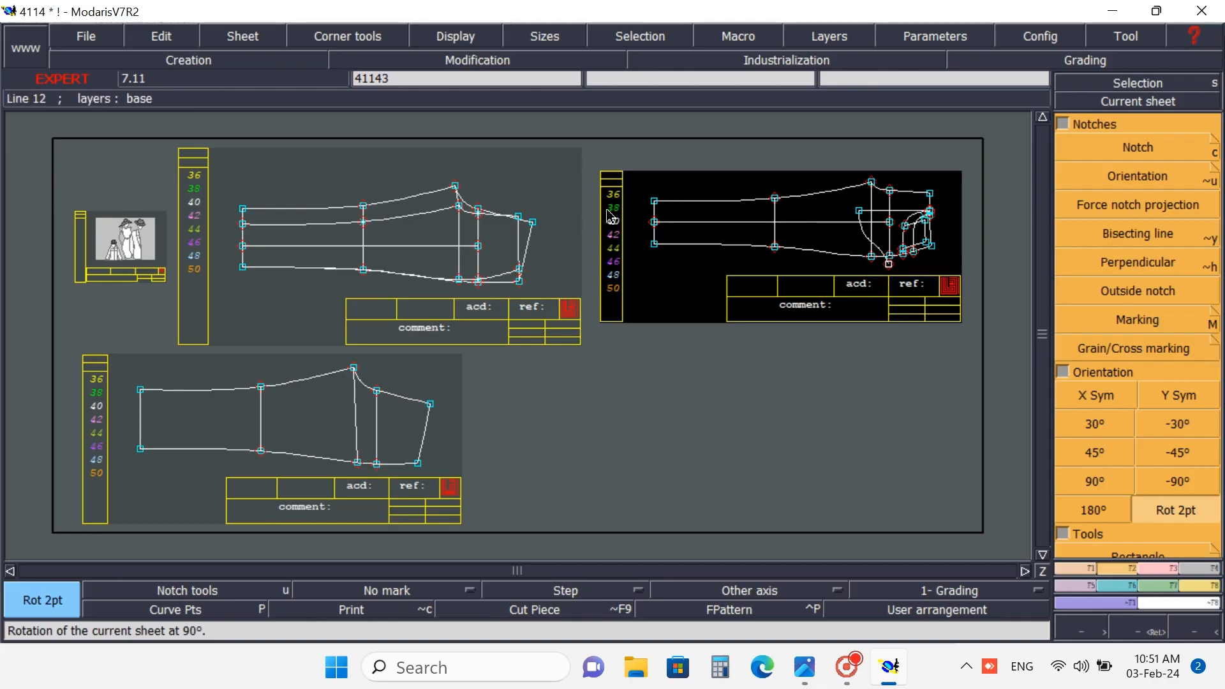
# - Confirm D:/KIABI/MSS24PDMOD2/4114/ for the access paths and save model 4114 to its save library, continuing despite any detected anomalies
pyautogui.click(72, 36)
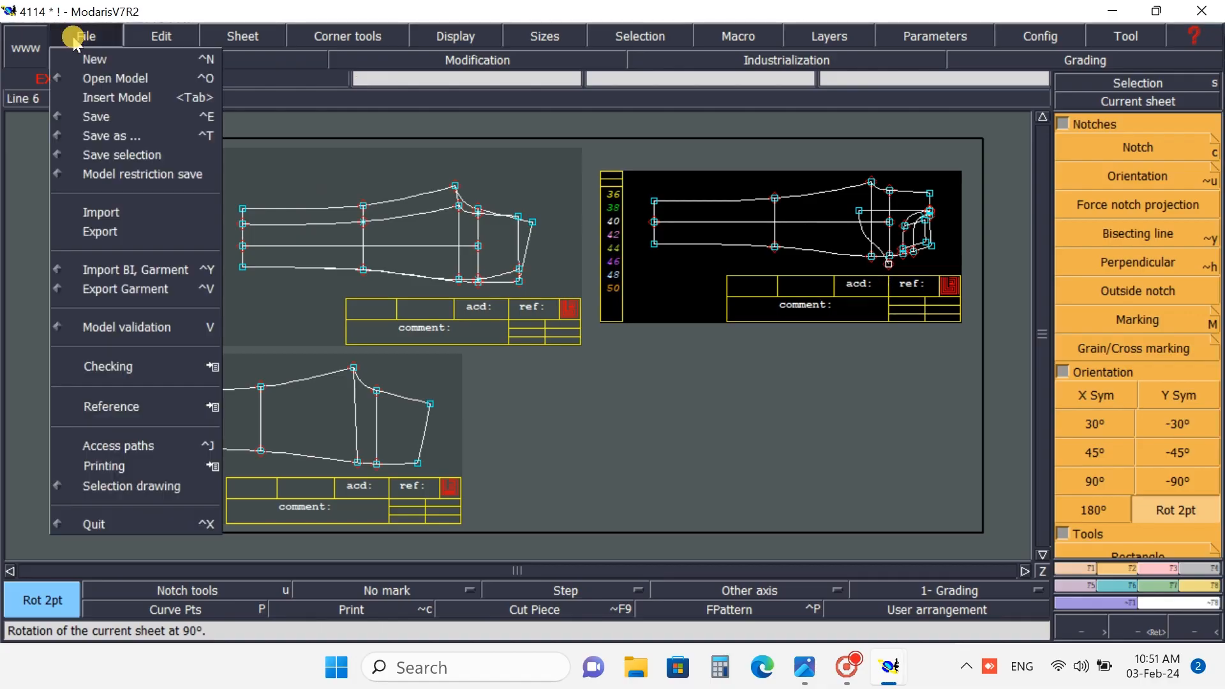
pyautogui.click(144, 445)
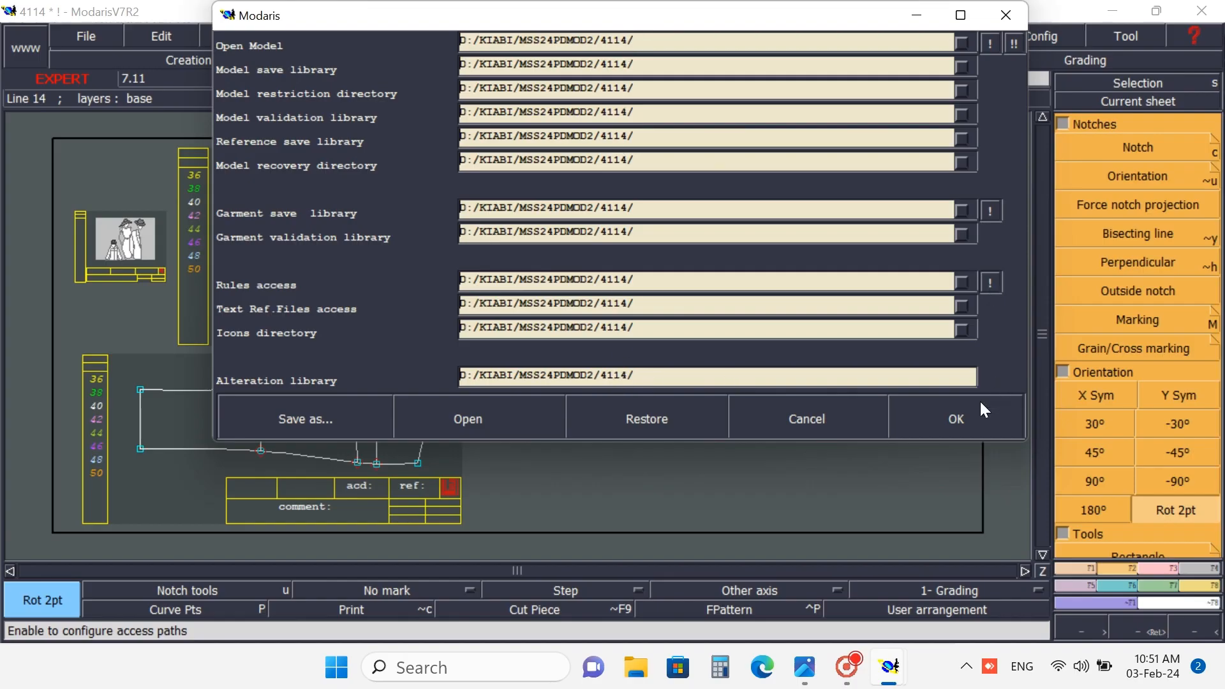
pyautogui.click(956, 419)
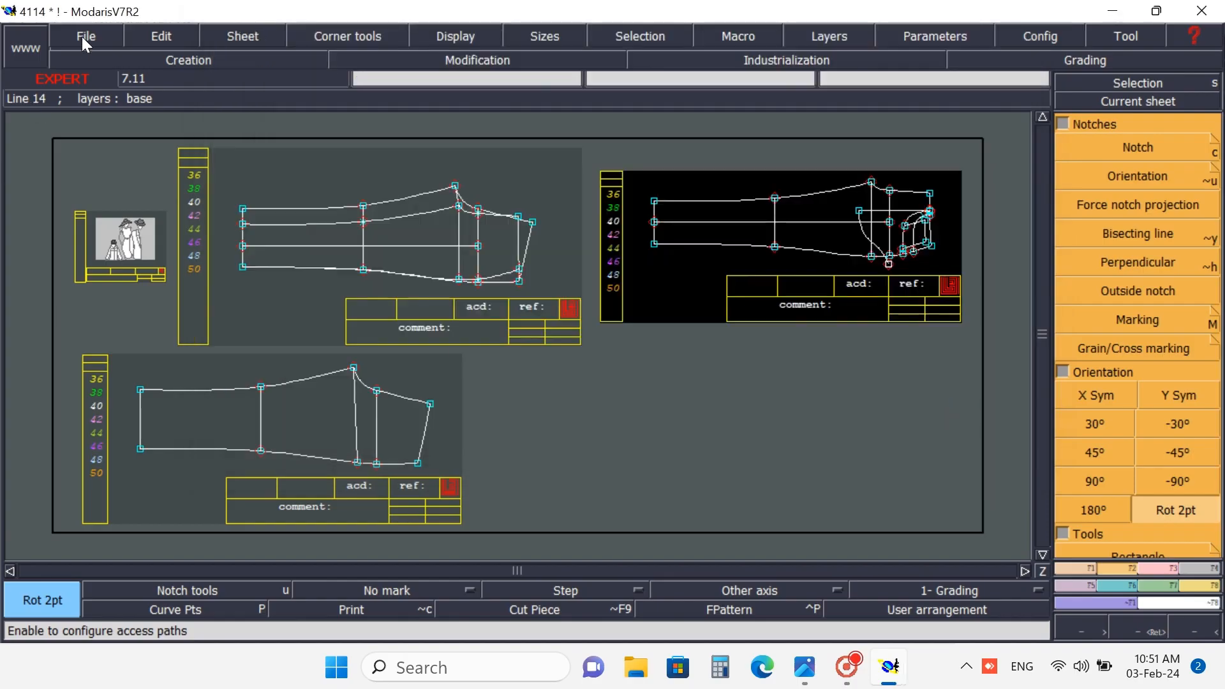
pyautogui.click(82, 36)
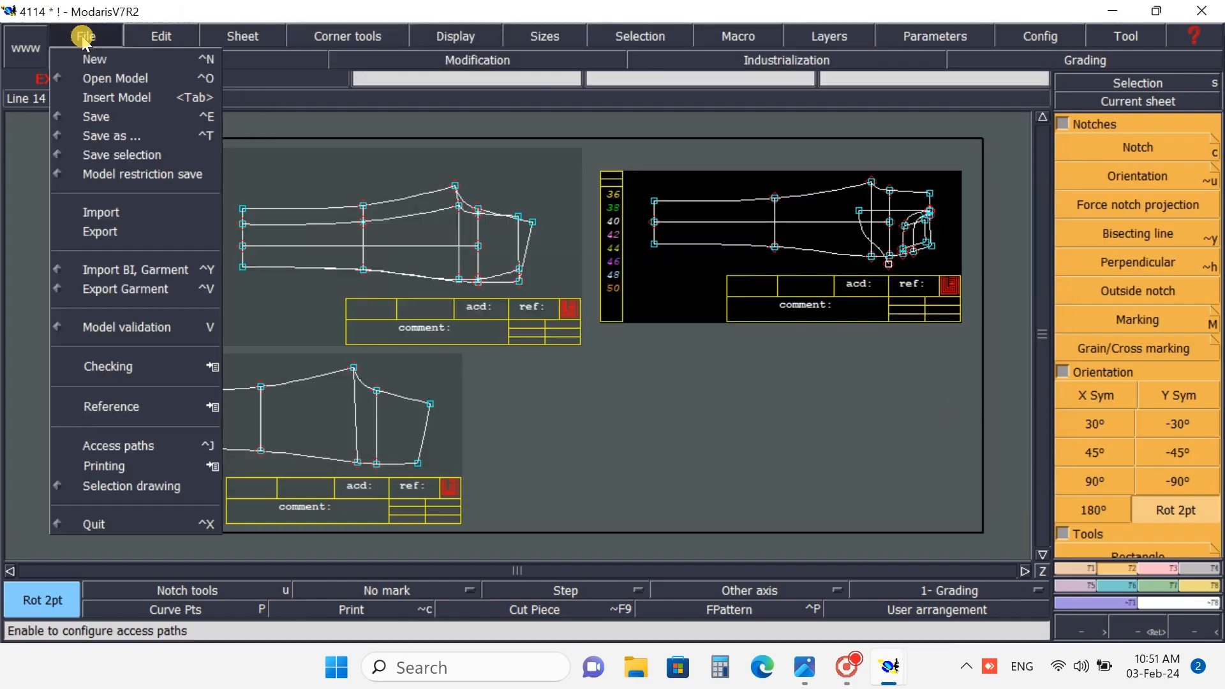
pyautogui.click(102, 118)
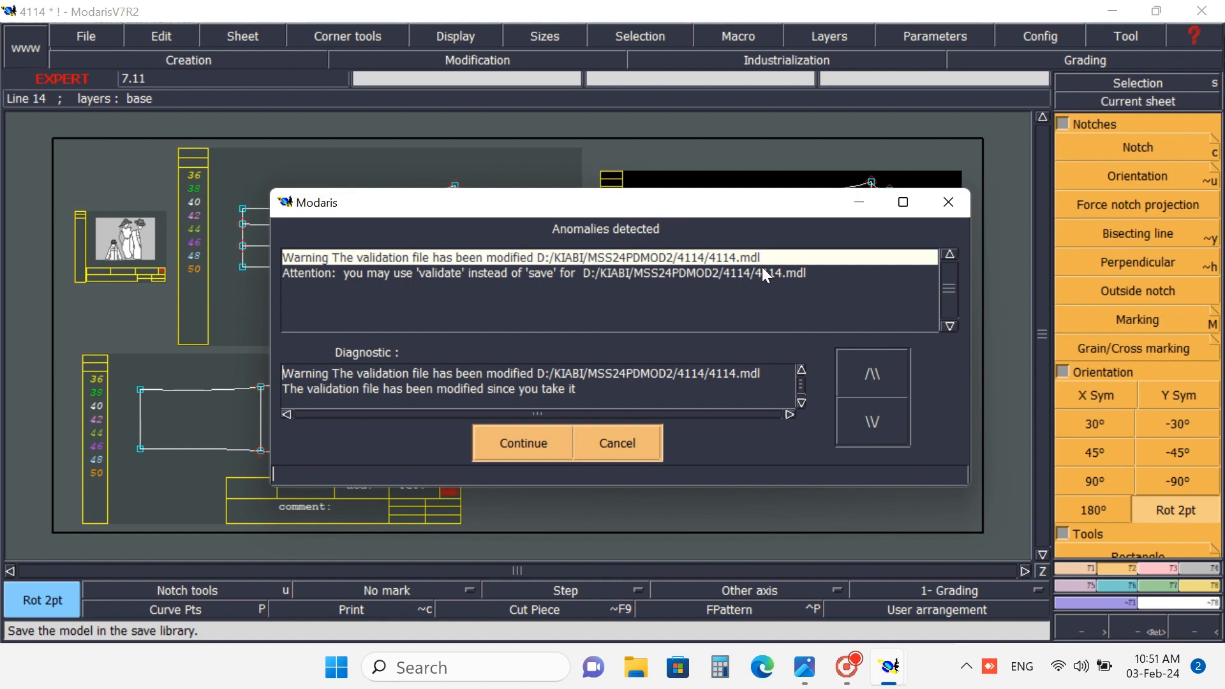
pyautogui.click(530, 441)
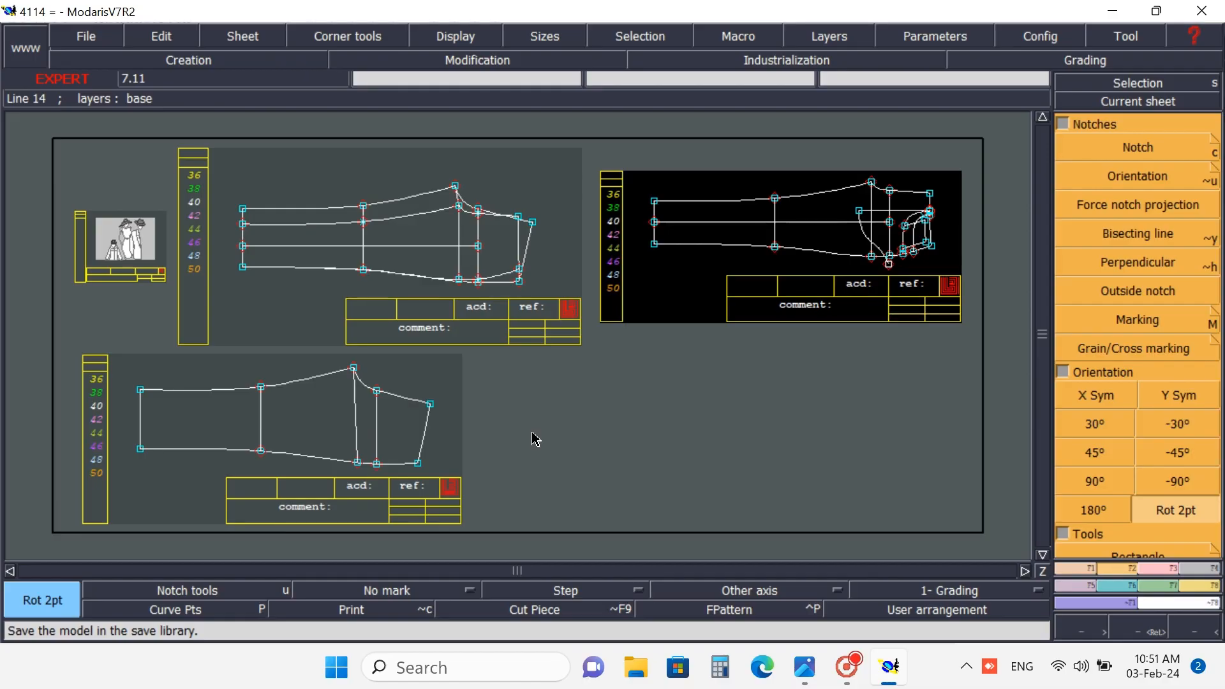
pyautogui.click(847, 666)
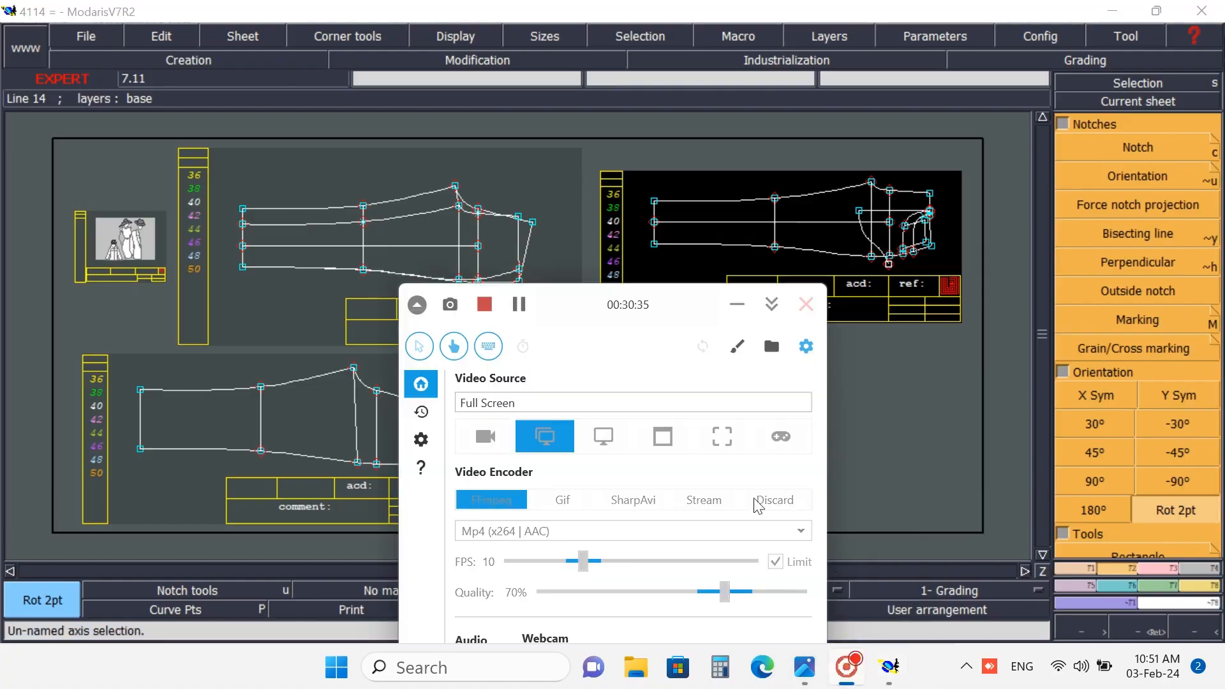
pyautogui.click(484, 305)
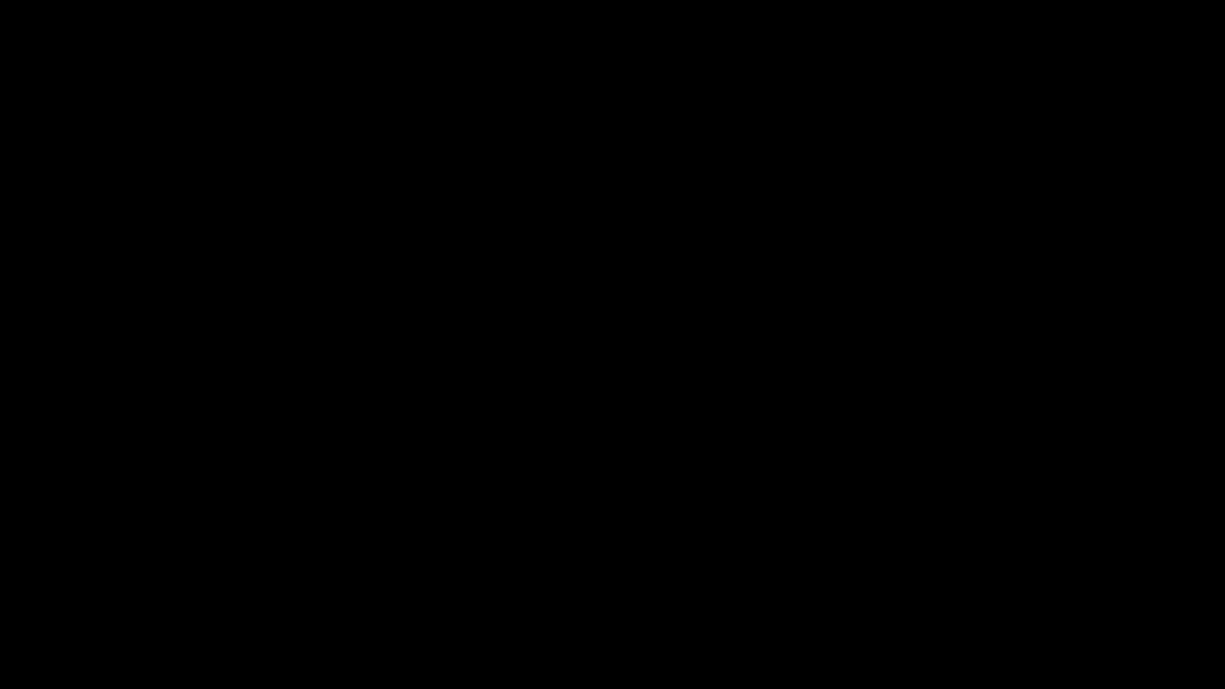